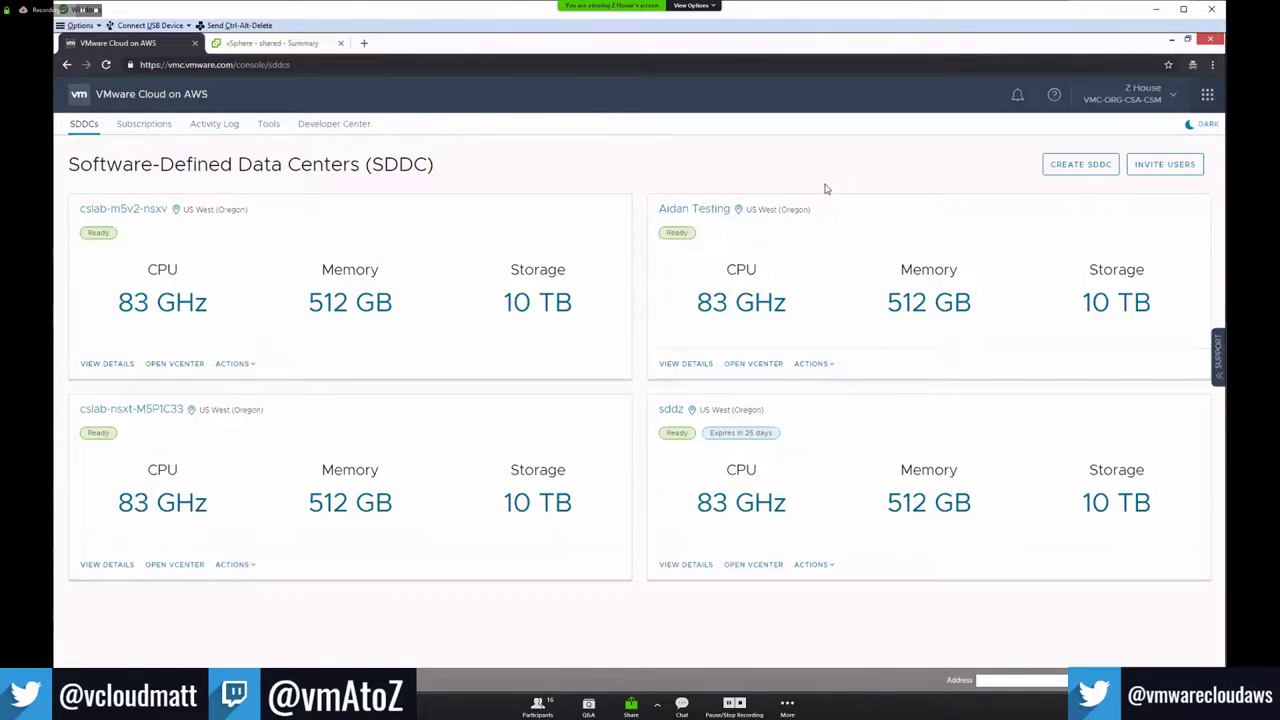
Open the sddz SDDC's Summary showing 1 host, 83 GHz, 512 GB and 10 TB.
left_click(681, 703)
left_click(645, 584)
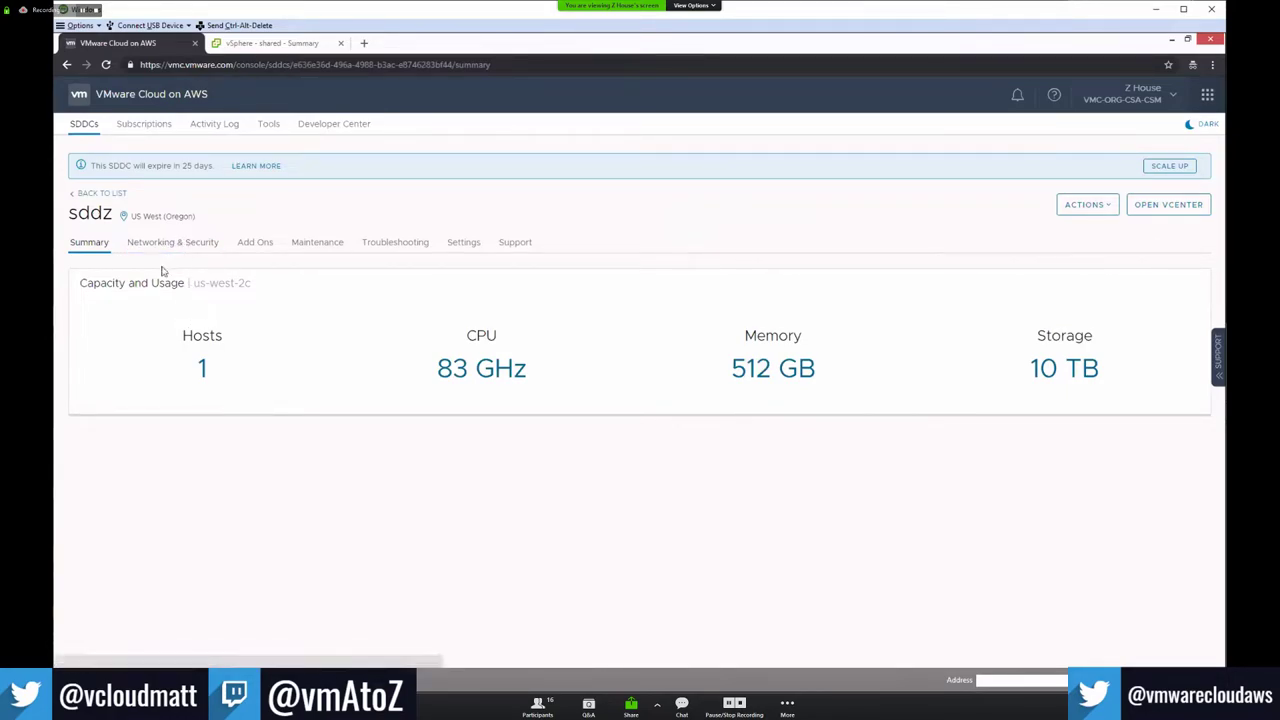
Show the sddz Networking & Security Overview diagram of gateways, Internet, On Prem and Amazon VPC.
left_click(172, 245)
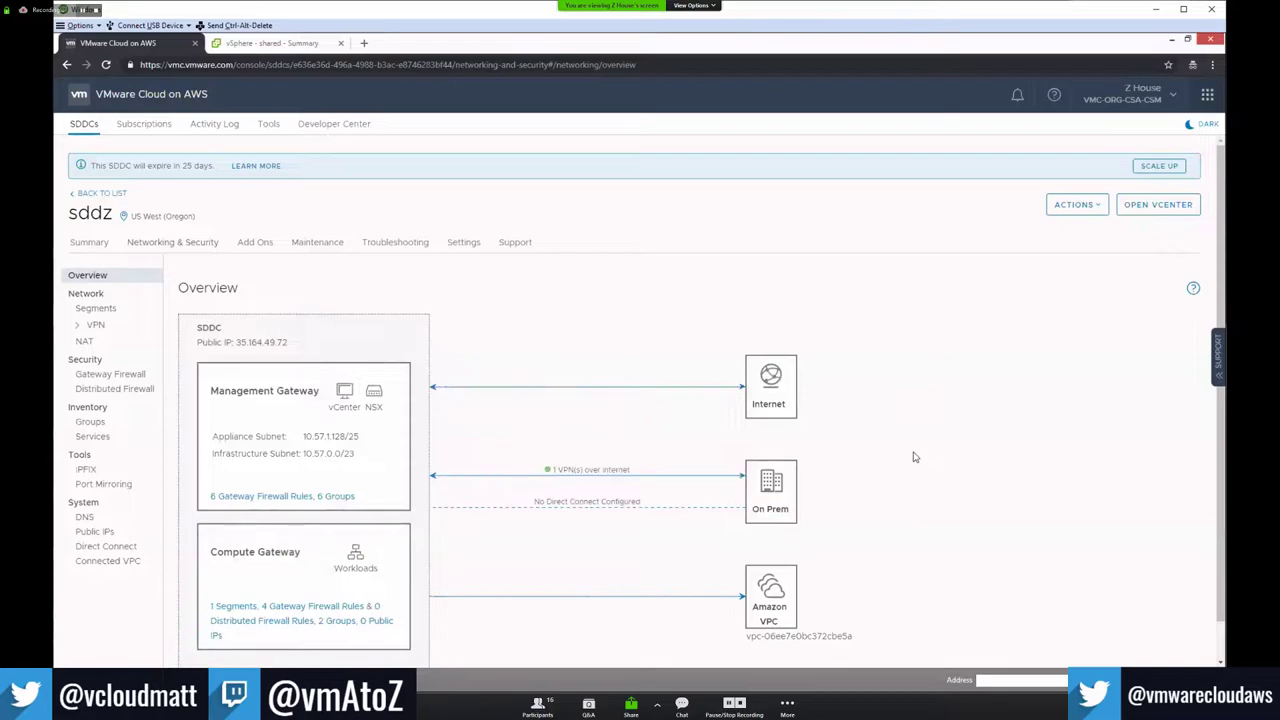
scroll(935, 455, "down", 1)
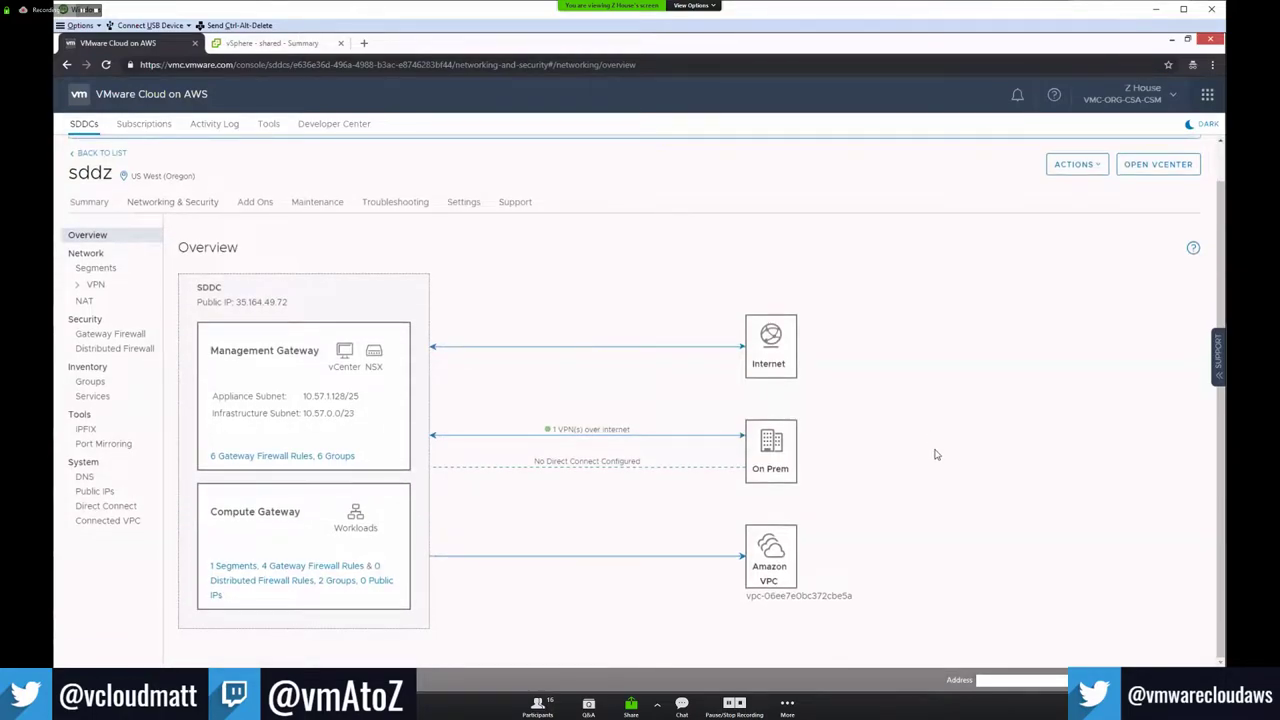
scroll(935, 455, "up", 1)
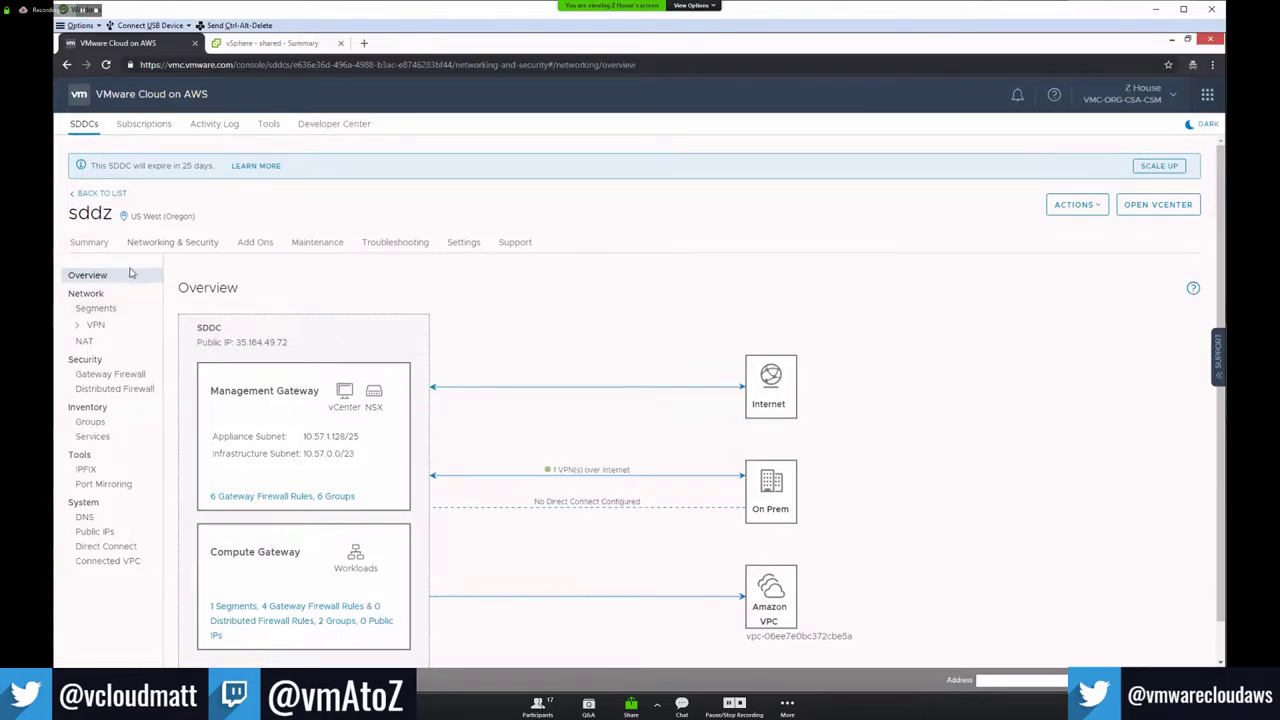
List the sddz network segments, starting a Routed segment and cancelling it so only Shared remains.
left_click(97, 309)
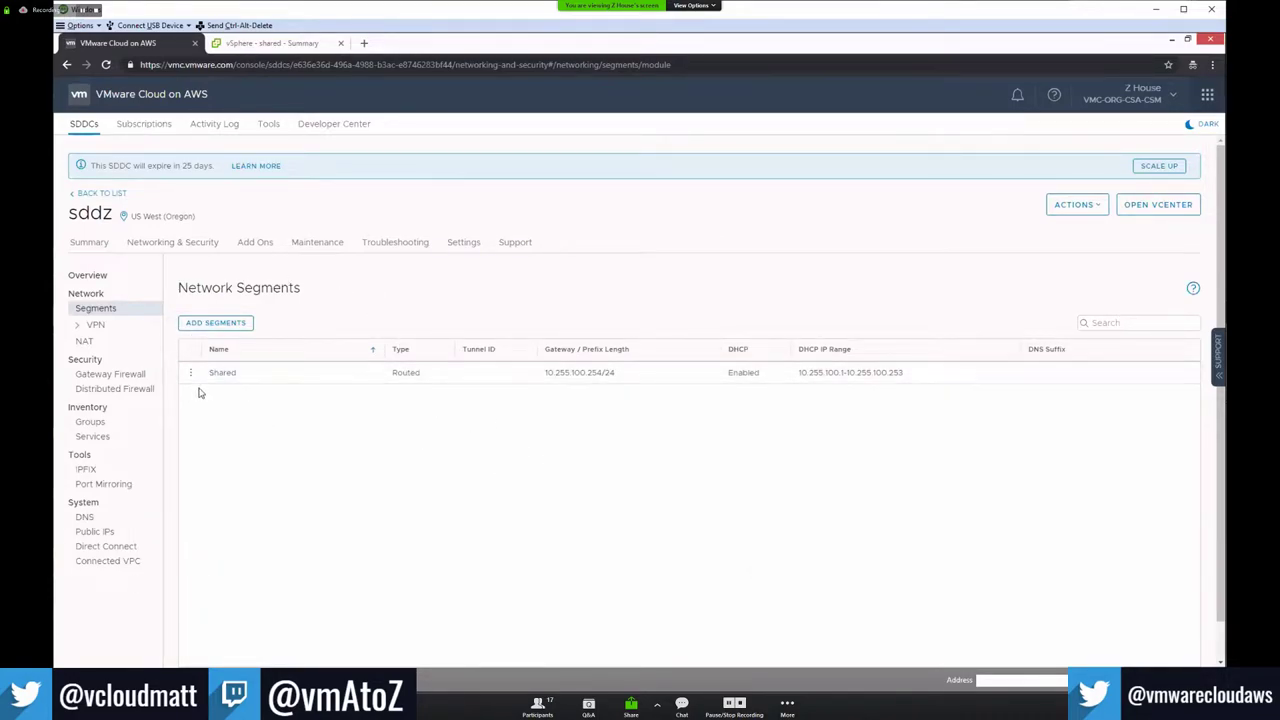
left_click(215, 323)
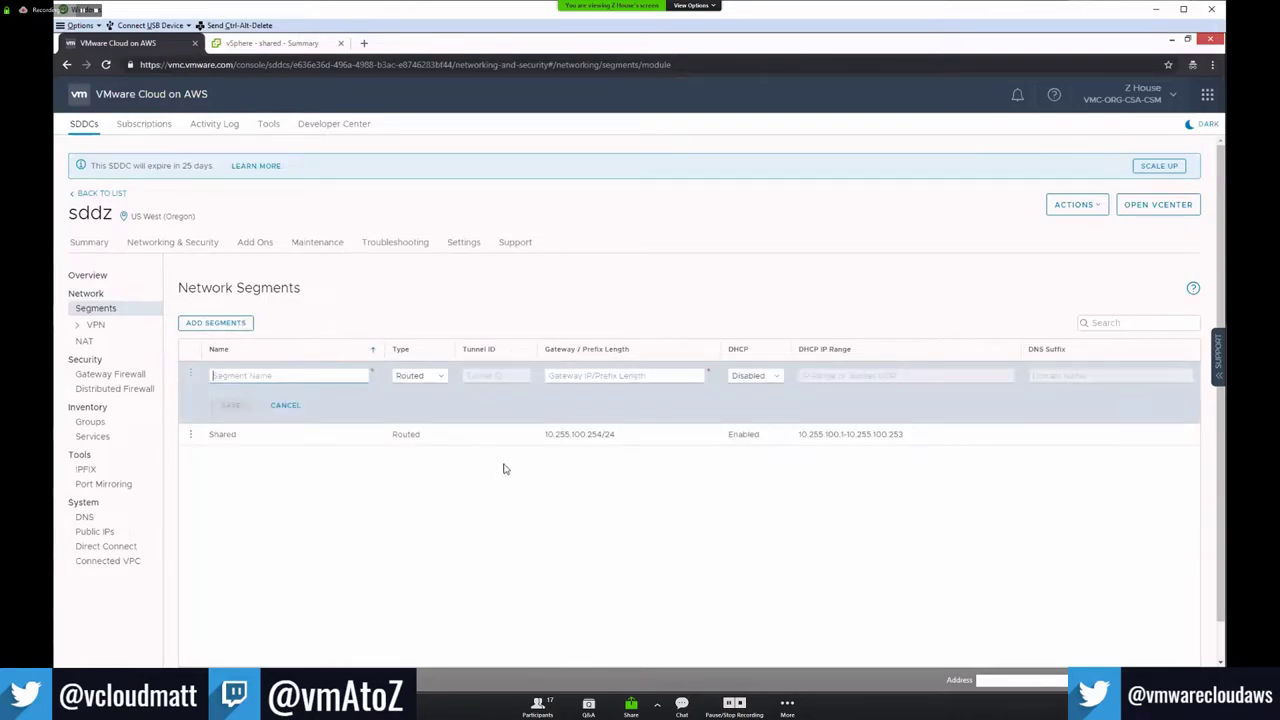
left_click(428, 376)
left_click(455, 418)
left_click(280, 407)
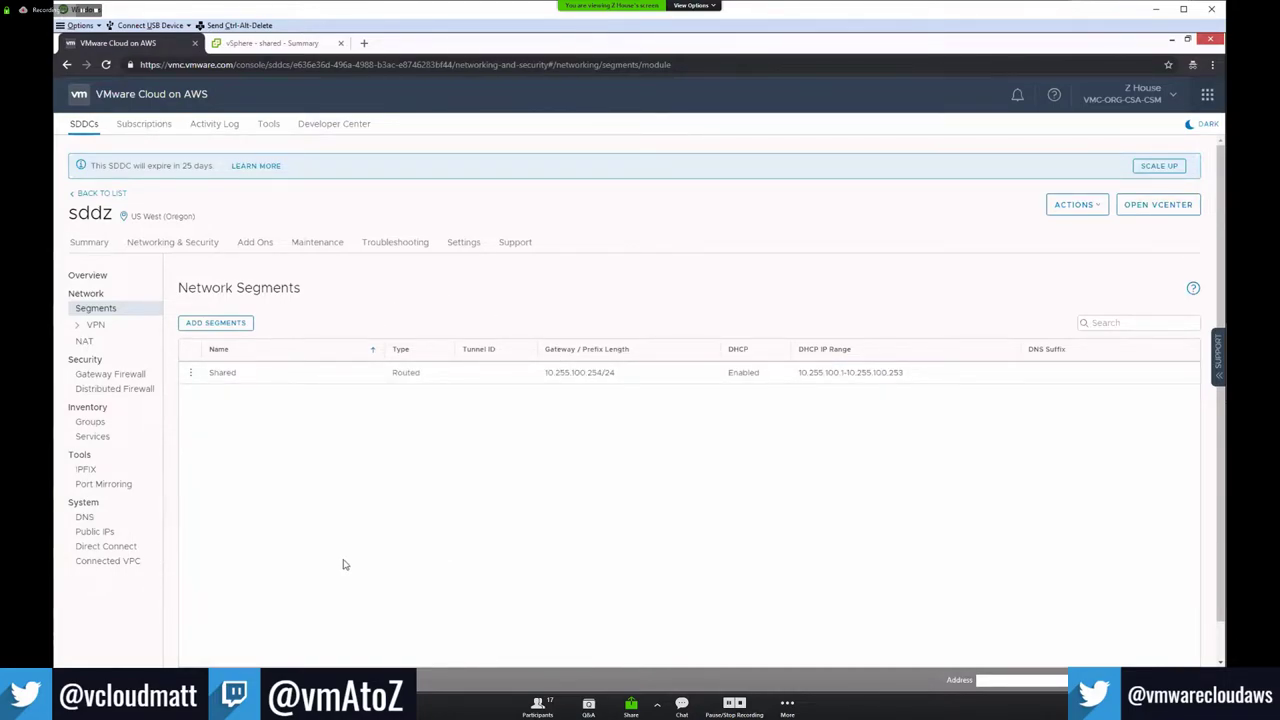
Open the Route Based VPN list showing VMC2VPN to 67.173.232.181 with status Up.
left_click(75, 329)
left_click(132, 345)
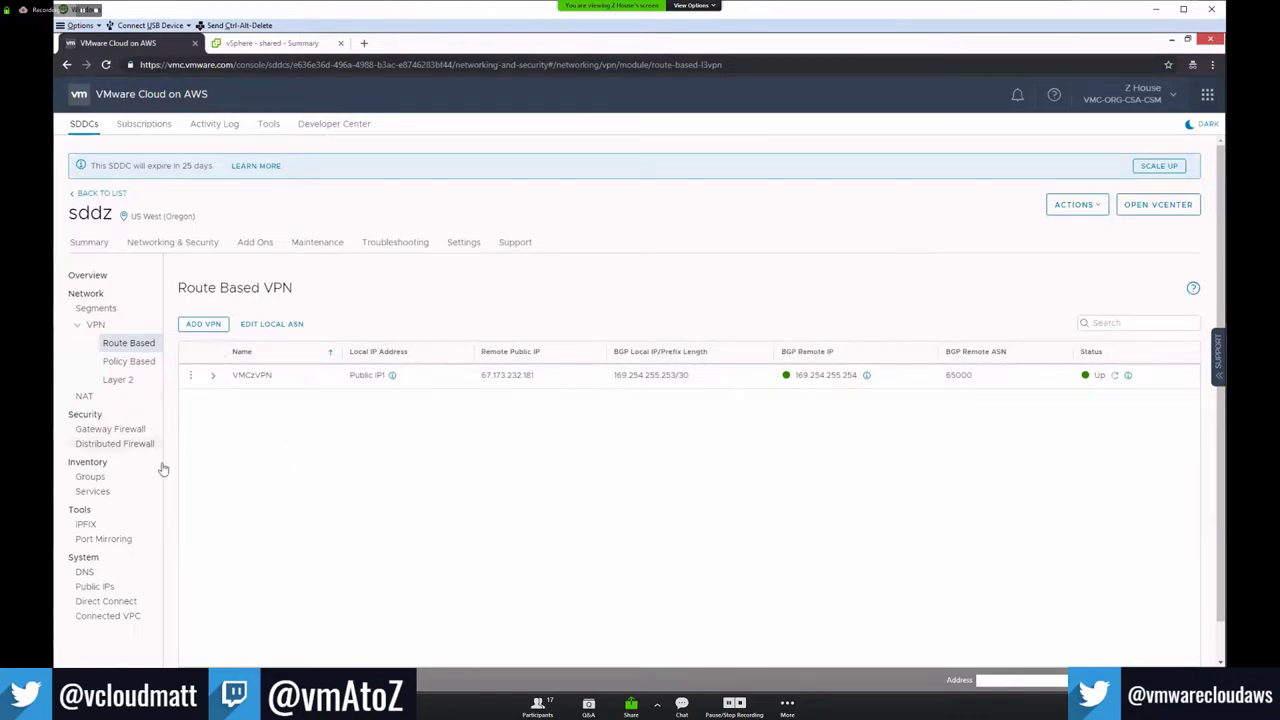
Start a policy-based VPN draft with AES 256 and SHA 2, then discard it for Layer 2 VPN.
left_click(130, 362)
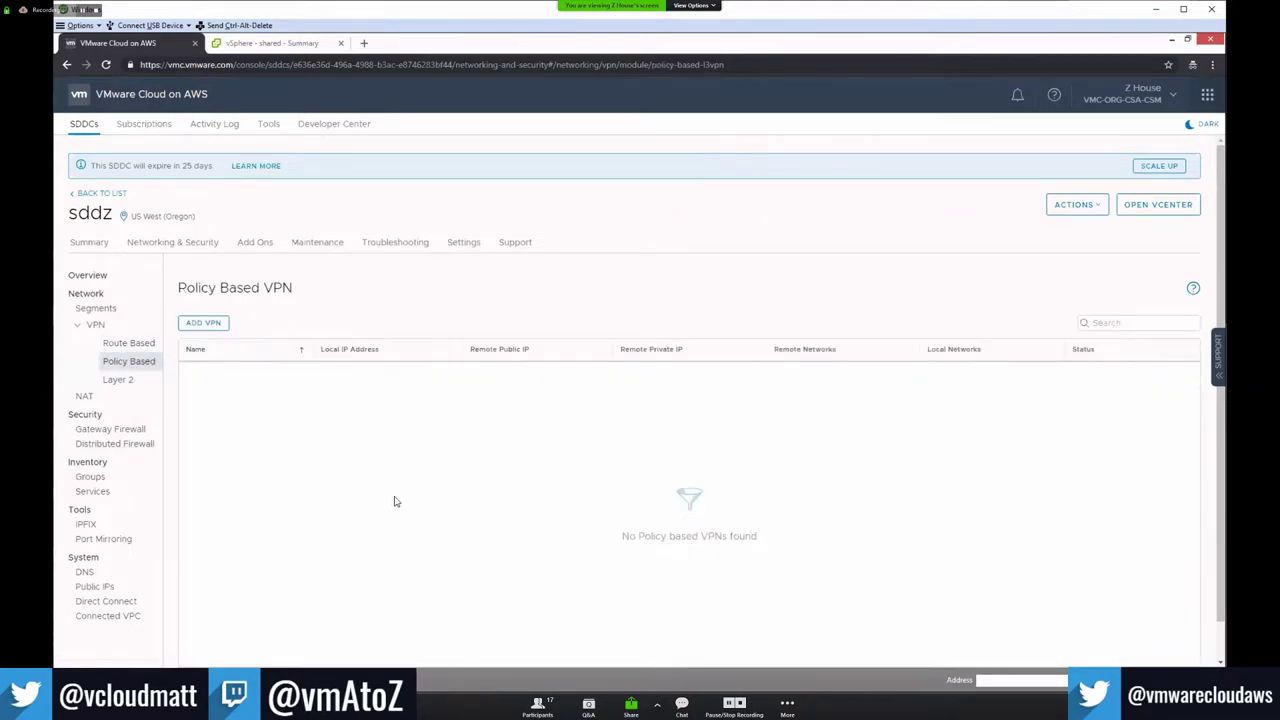
left_click(204, 325)
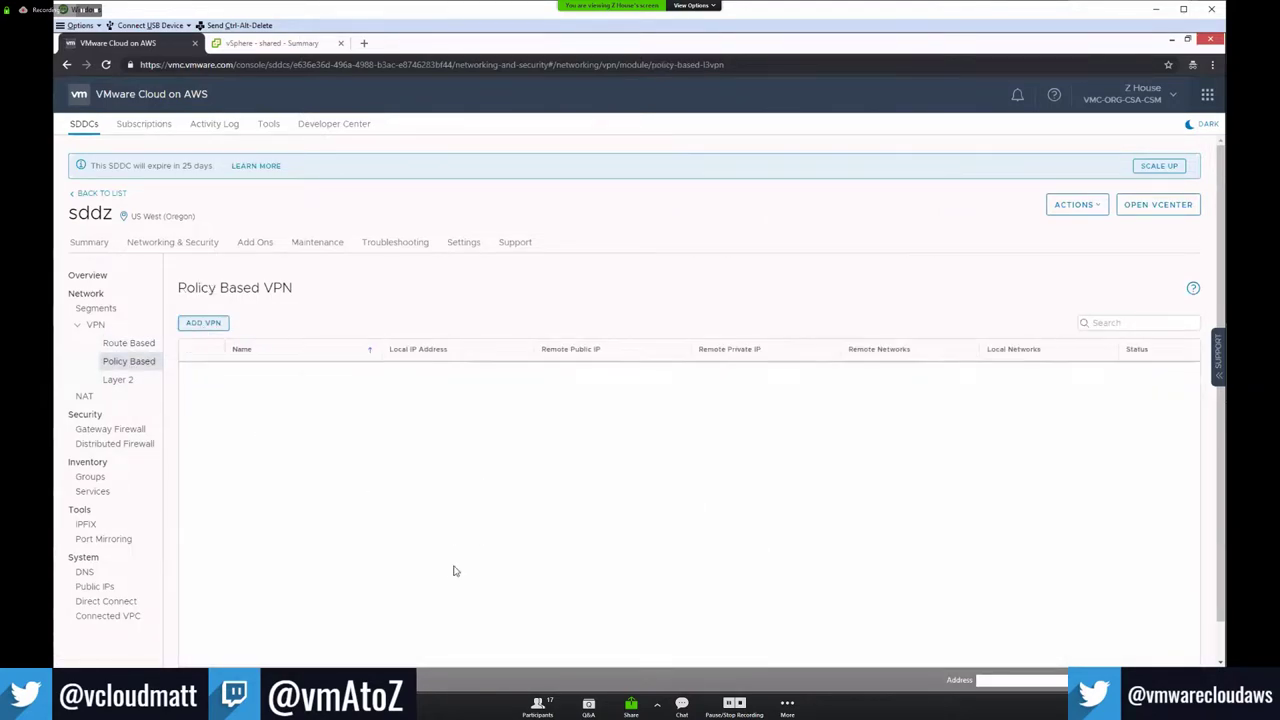
left_click(525, 414)
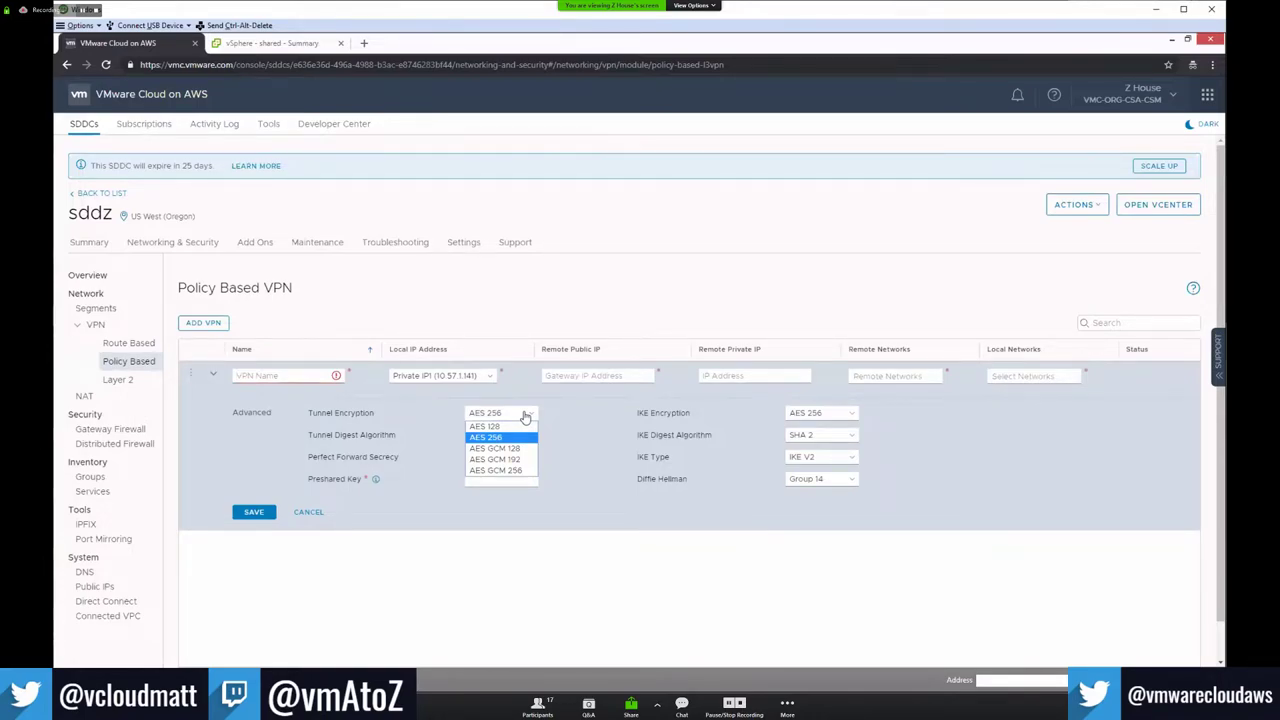
left_click(525, 437)
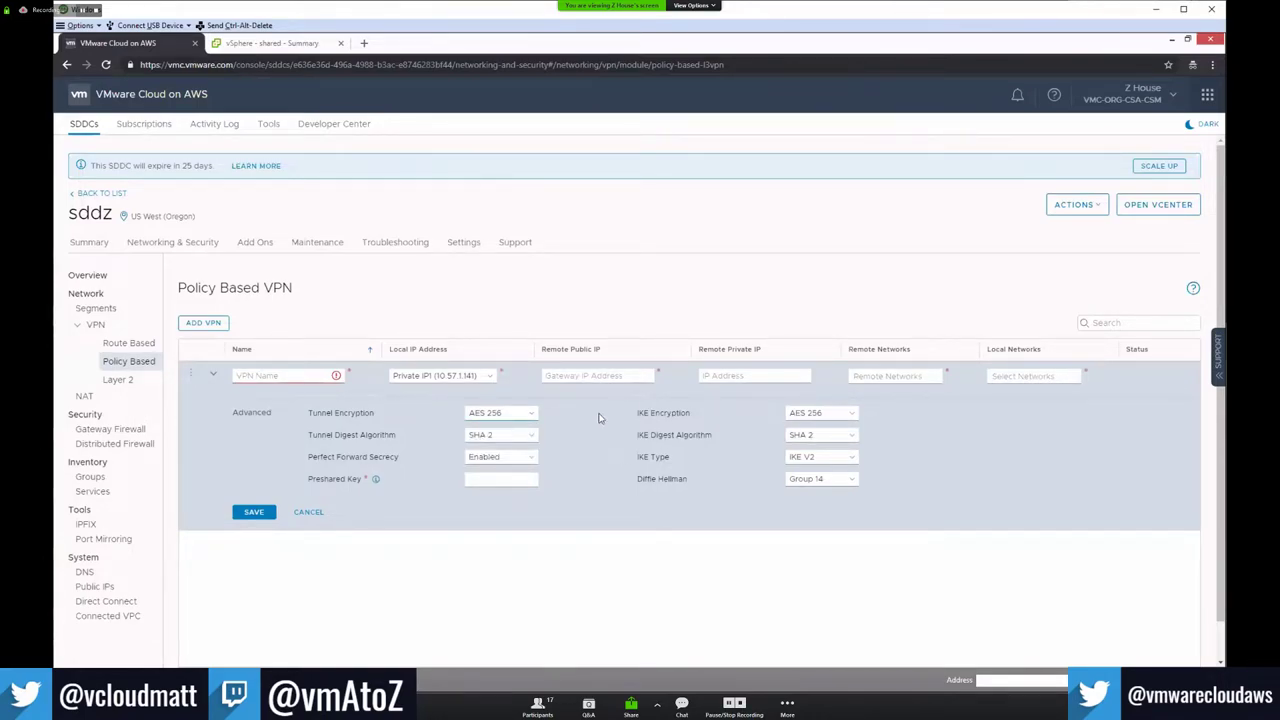
left_click(520, 438)
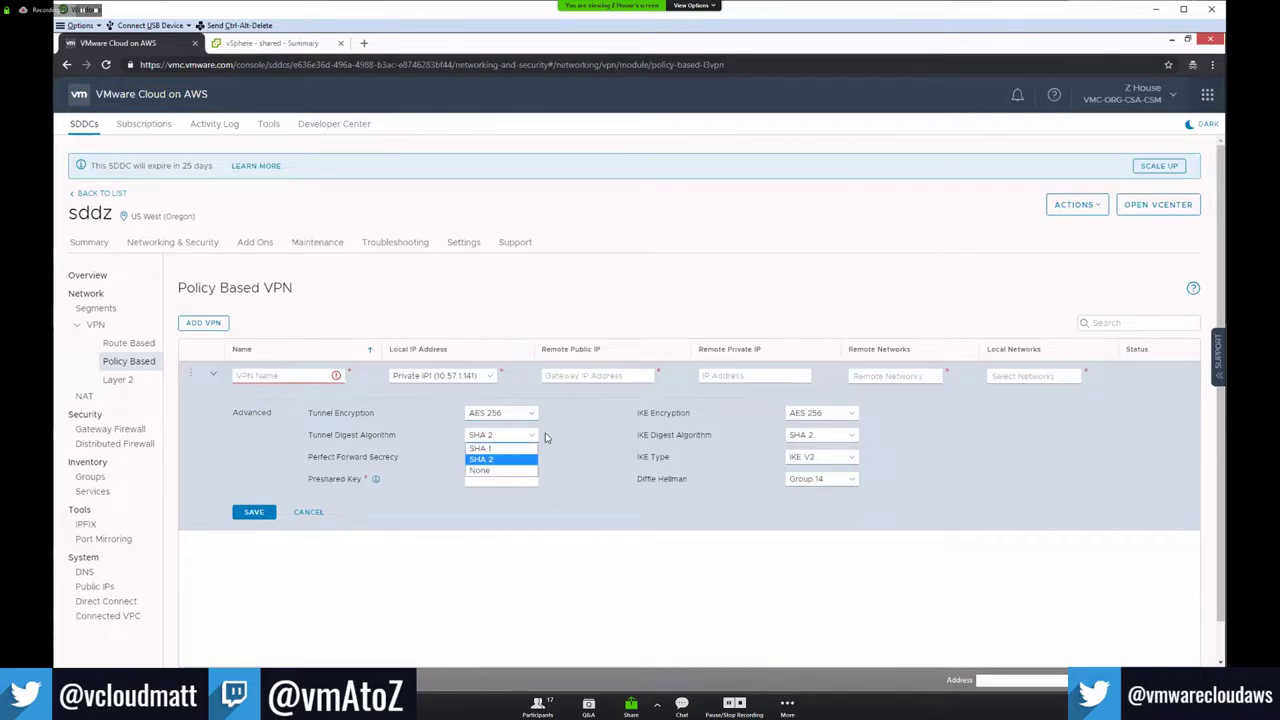
left_click(604, 442)
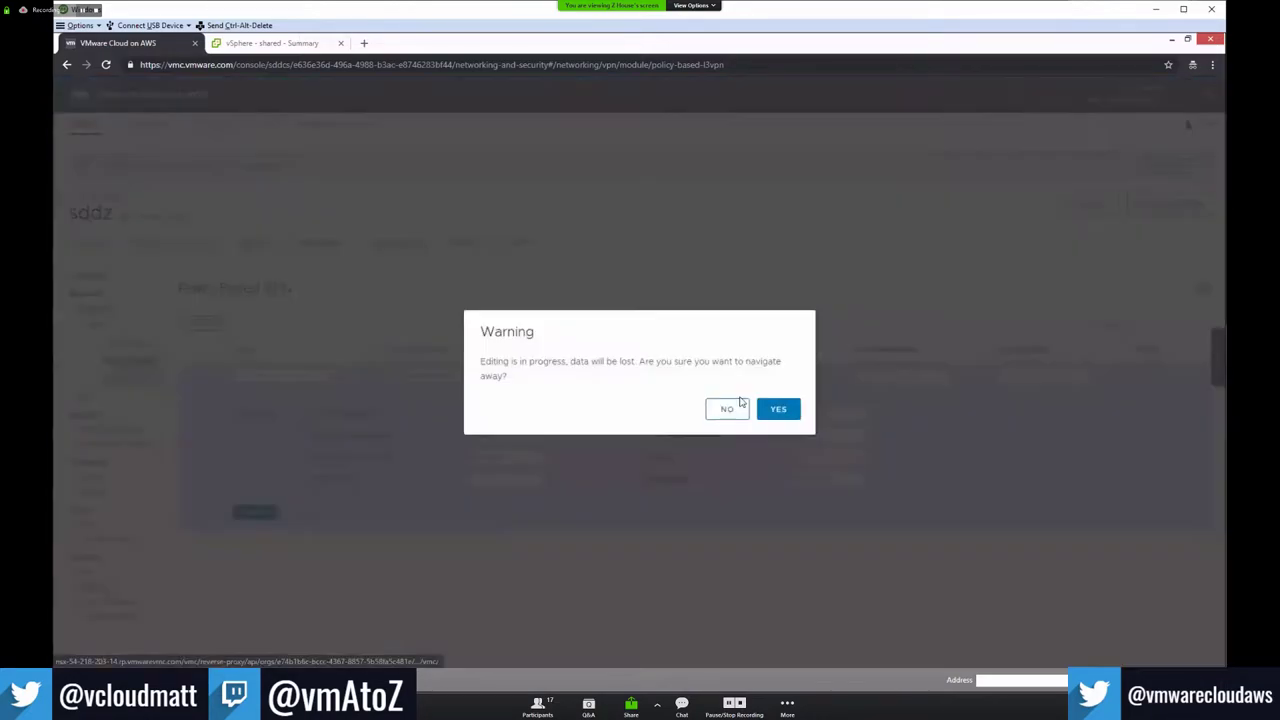
key("Return")
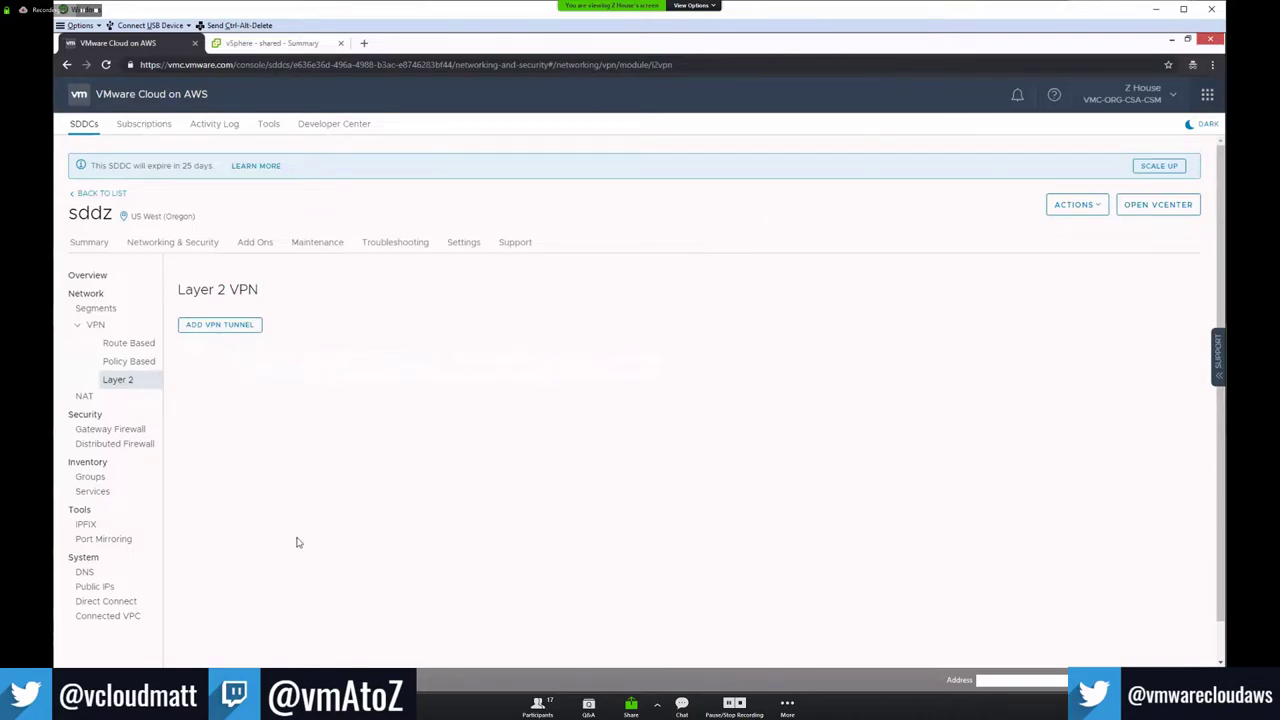
left_click(200, 333)
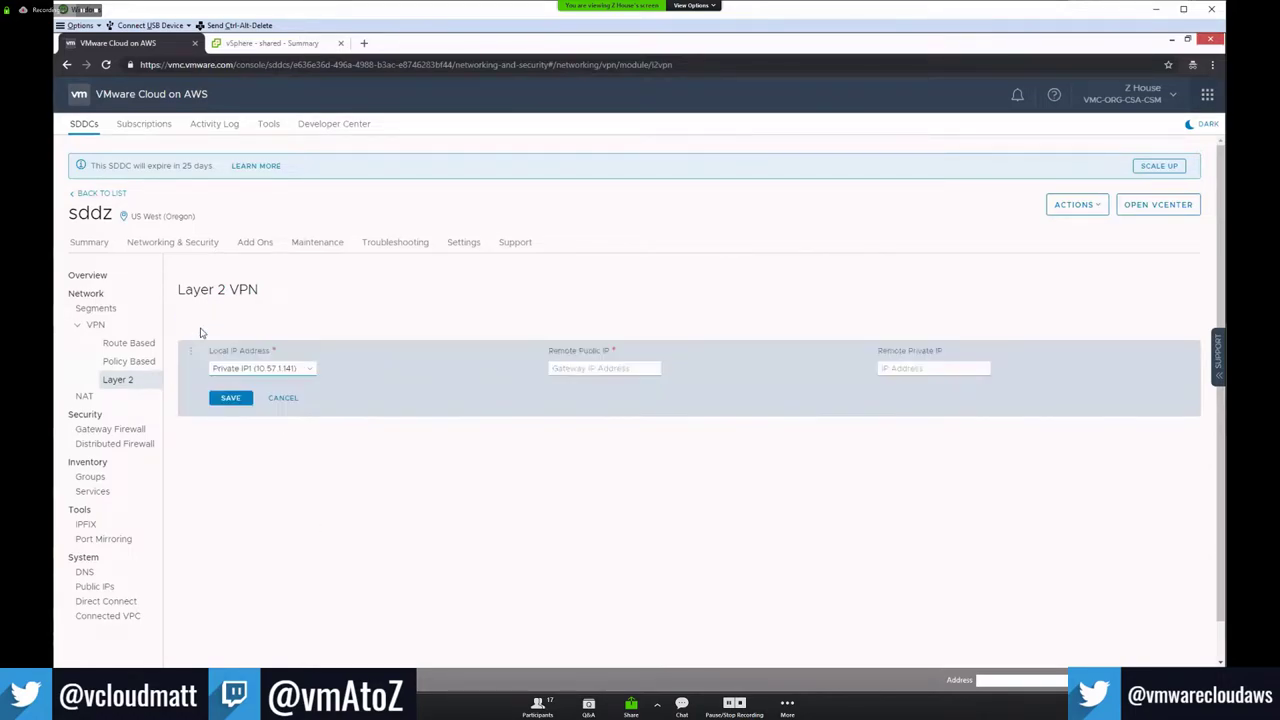
left_click(282, 400)
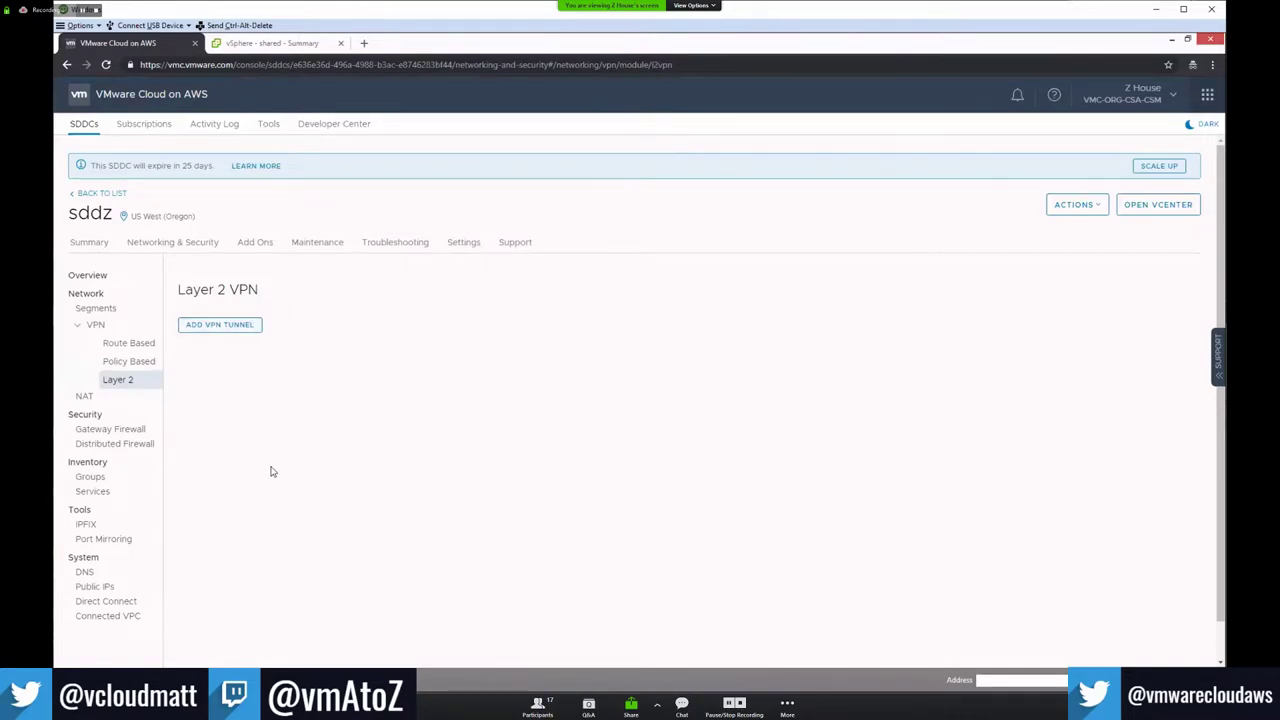
left_click(191, 335)
left_click(262, 368)
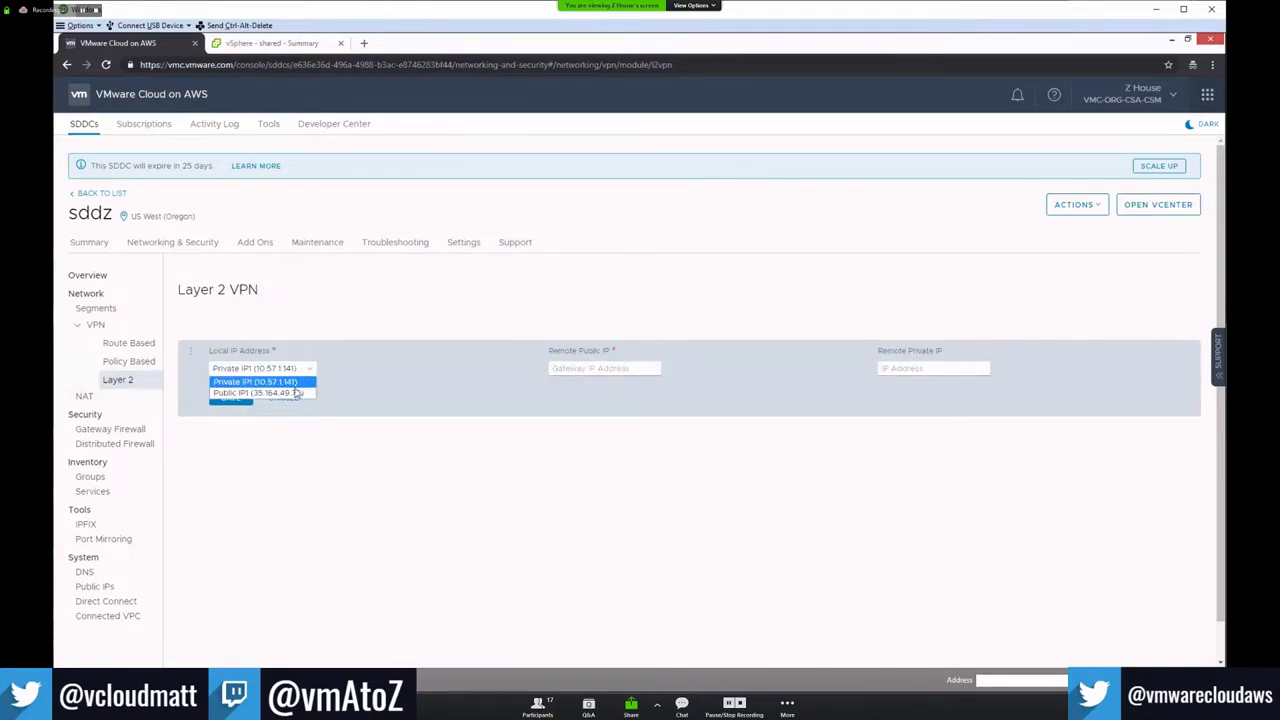
left_click(431, 387)
left_click(288, 401)
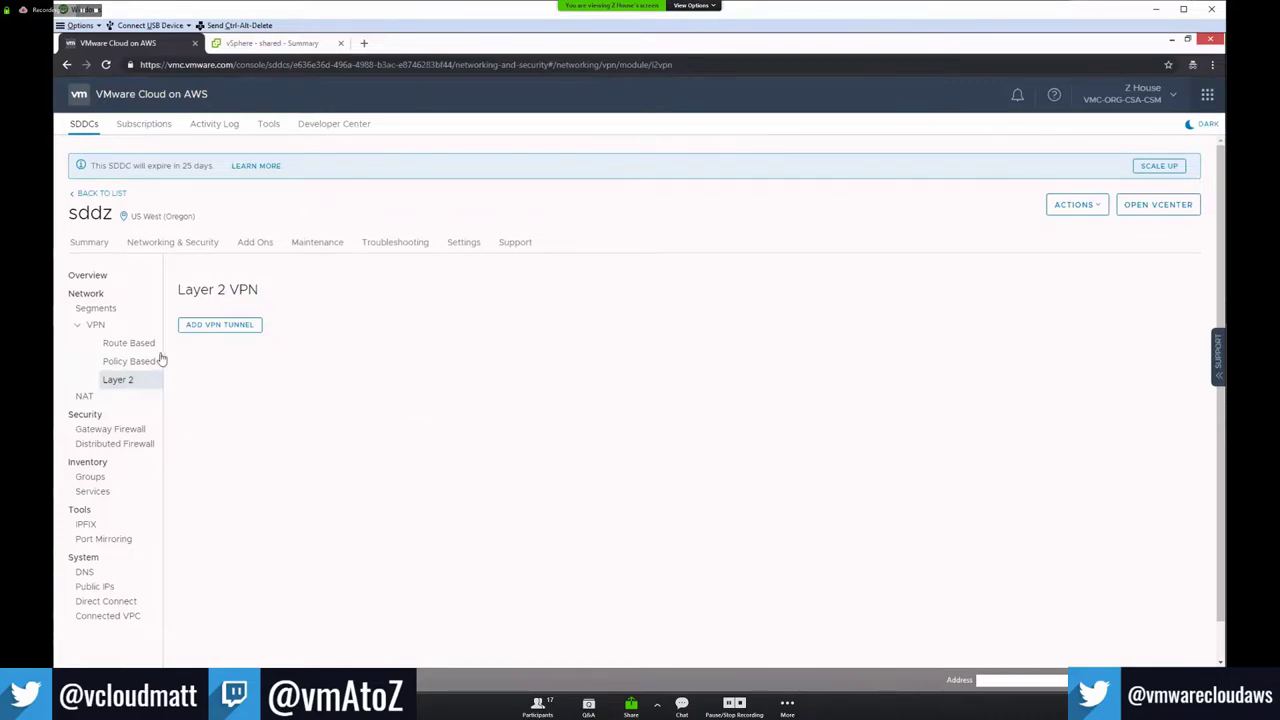
Open the Gateway Firewall page listing the Management Gateway's 6 rules, ending with Default Deny All.
left_click(95, 309)
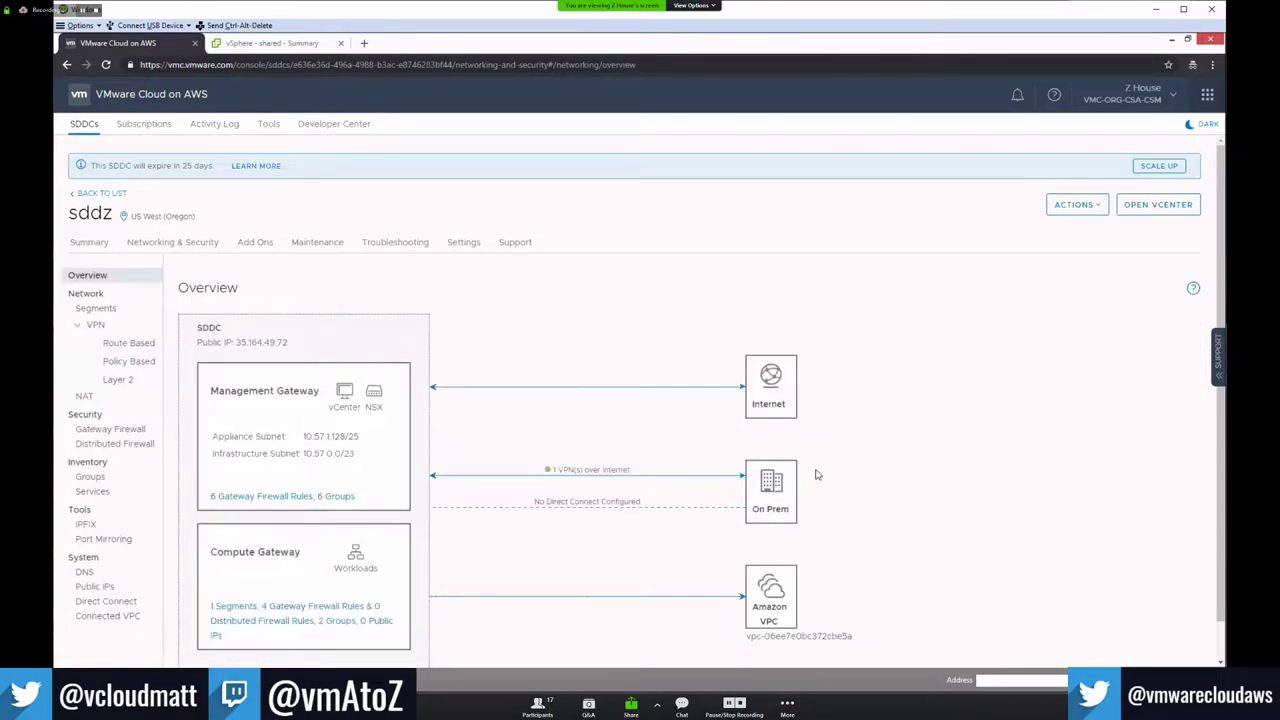
scroll(881, 441, "down", 1)
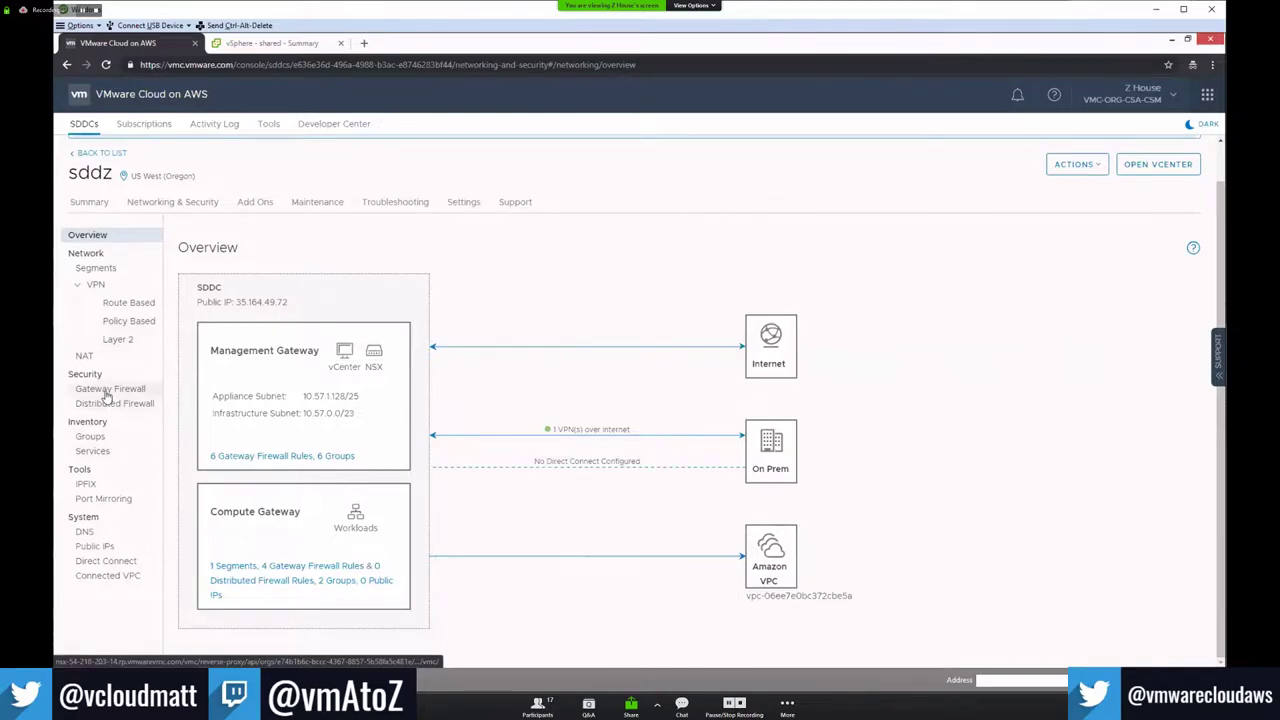
left_click(107, 393)
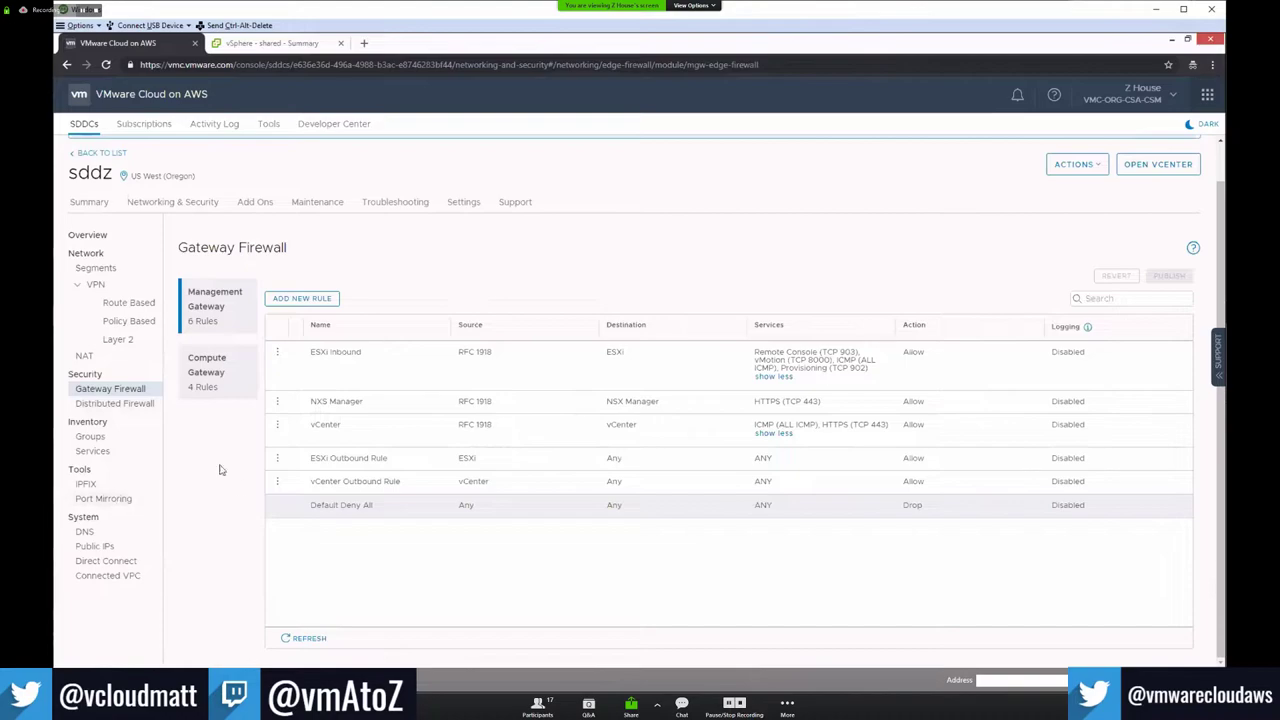
Open the Distributed Firewall page, which shows a free trial warning and no rules.
left_click(114, 403)
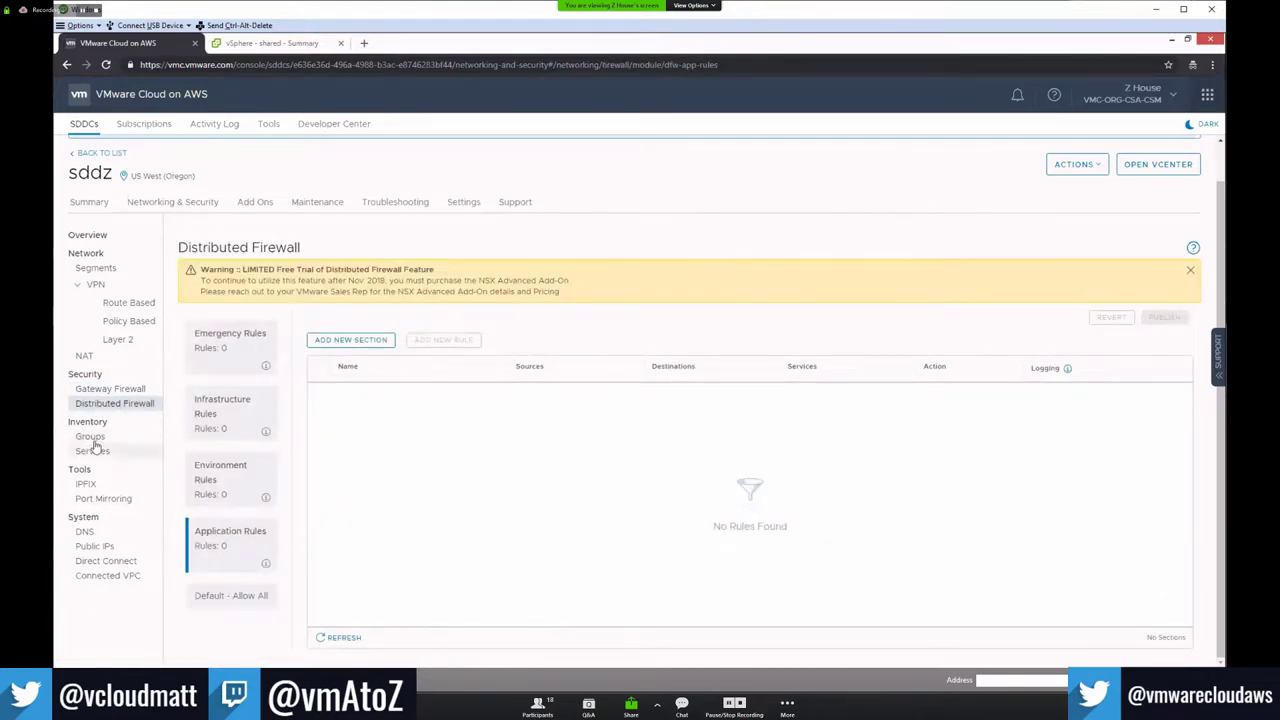
Look over the RFC 1918 and Shared groups, then open the 402-entry Services inventory.
left_click(91, 437)
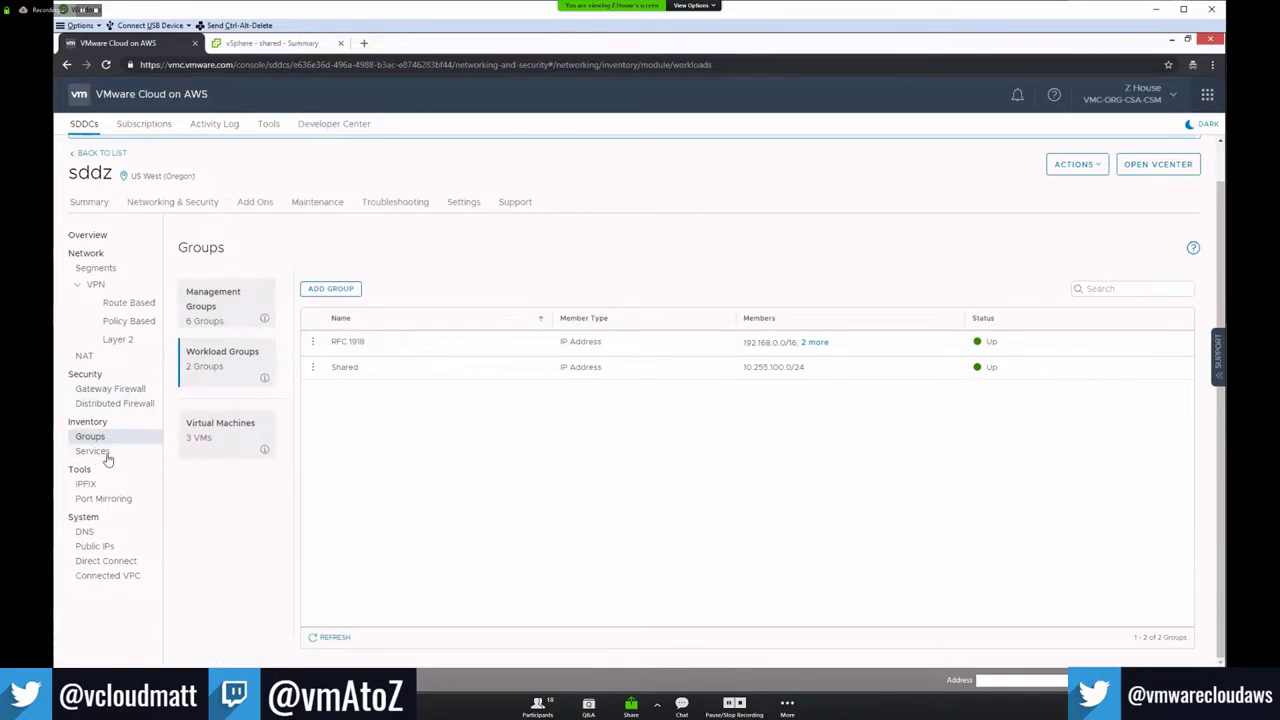
left_click(106, 455)
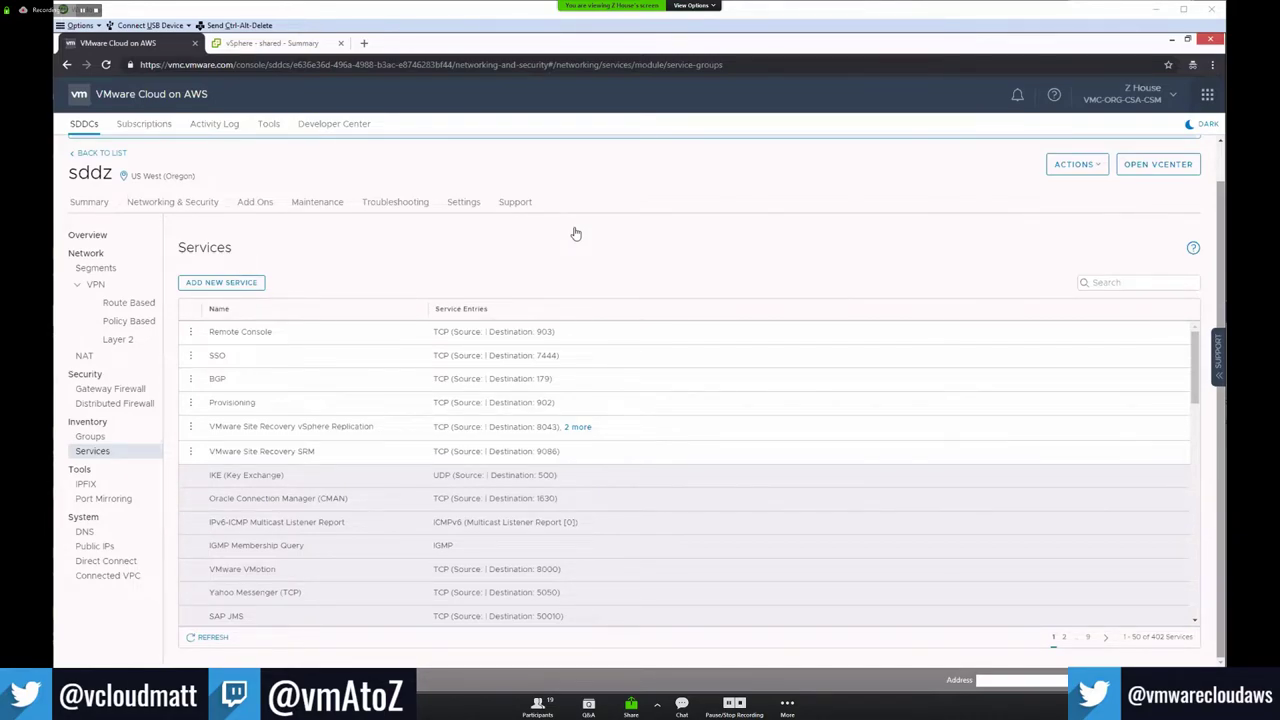
Go from the 402-service list to the Connected VPC details page.
left_click(103, 577)
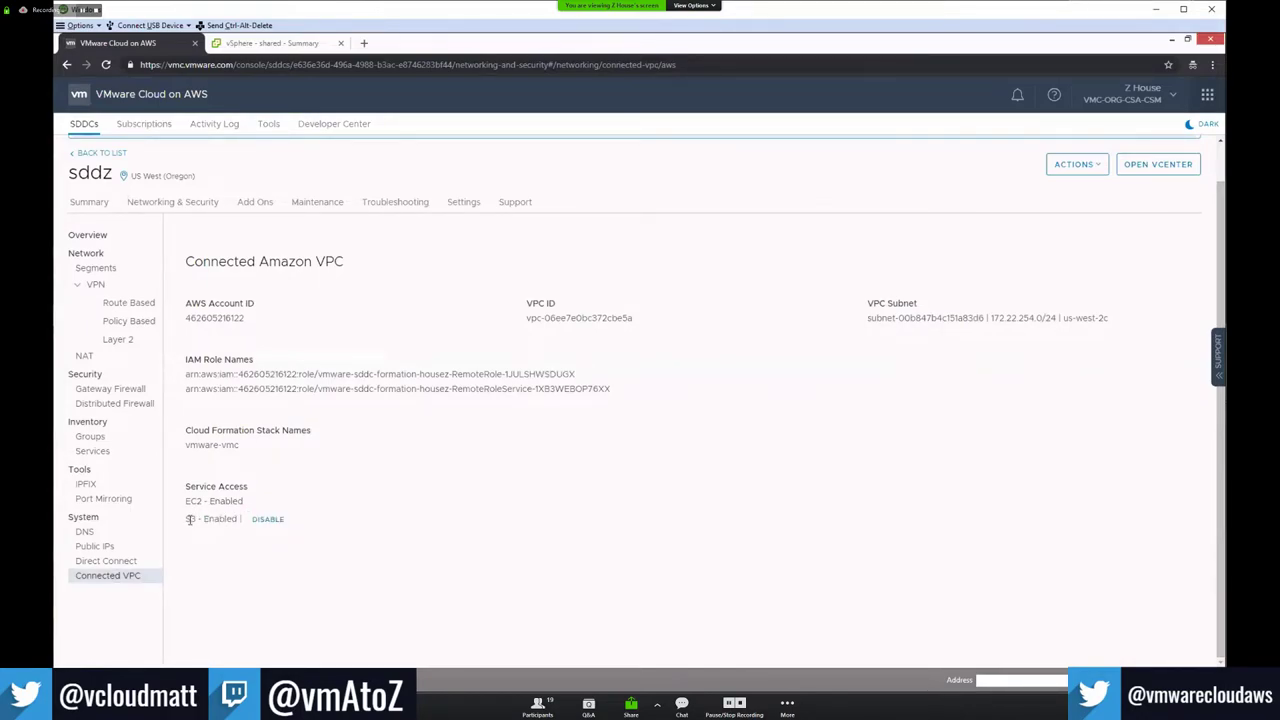
Highlight the S3 - Enabled service access entry on the Connected VPC page, then clear the selection.
left_click_drag(236, 519, 184, 520)
left_click(357, 525)
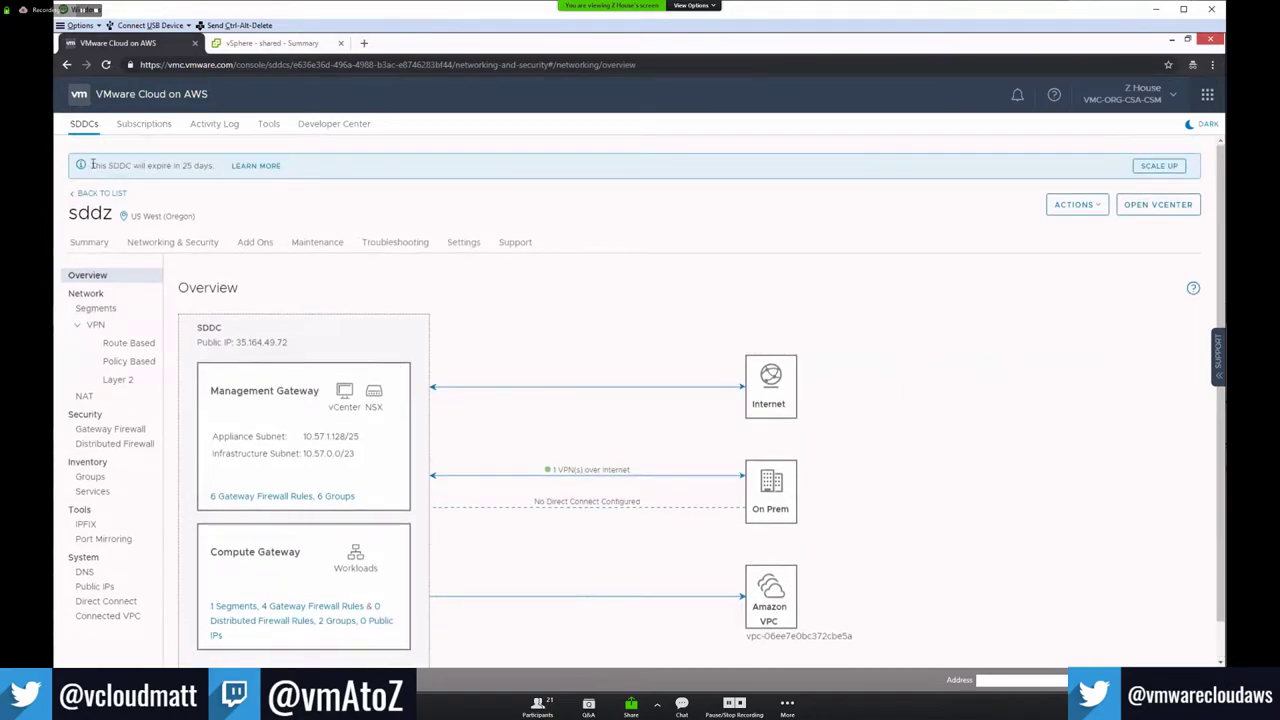
Highlight the SDDC expiry notice, then go to Network > VPN > Route Based.
left_click_drag(91, 165, 212, 165)
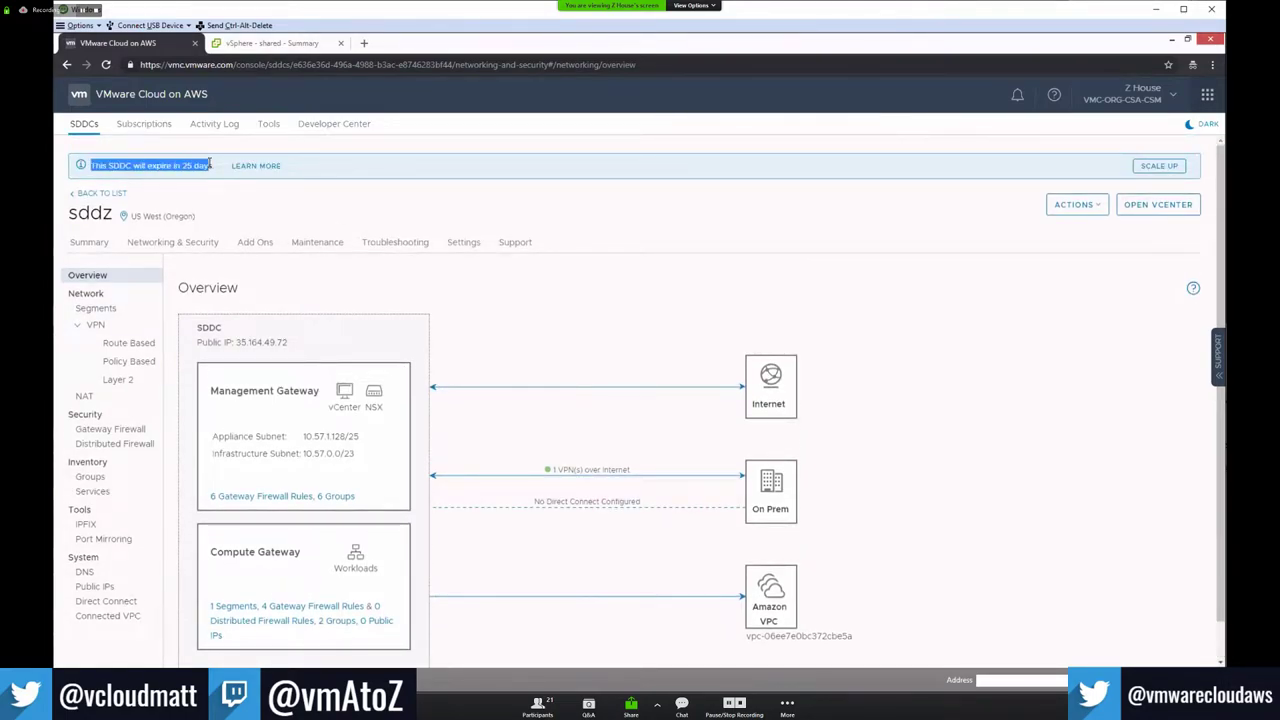
left_click(241, 197)
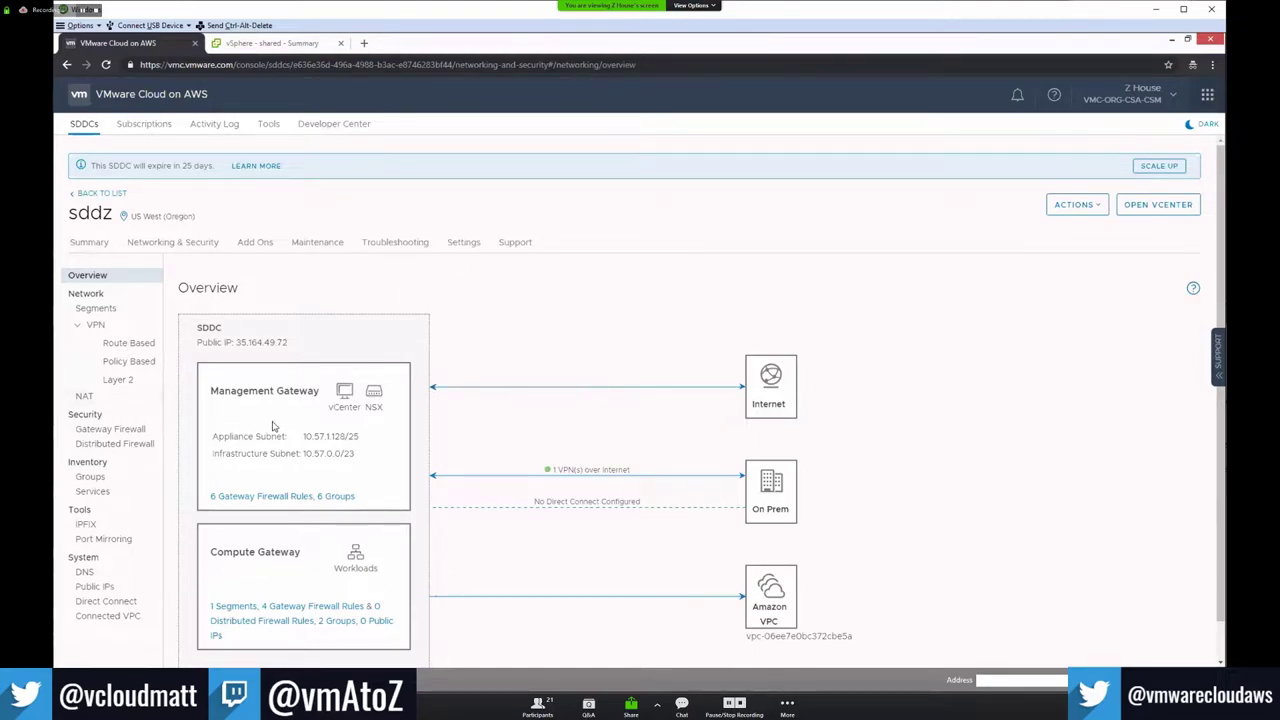
left_click(128, 345)
Expand the VPN's Advanced Tunnel Parameters, then view the shared VM's summary in vSphere.
left_click(212, 377)
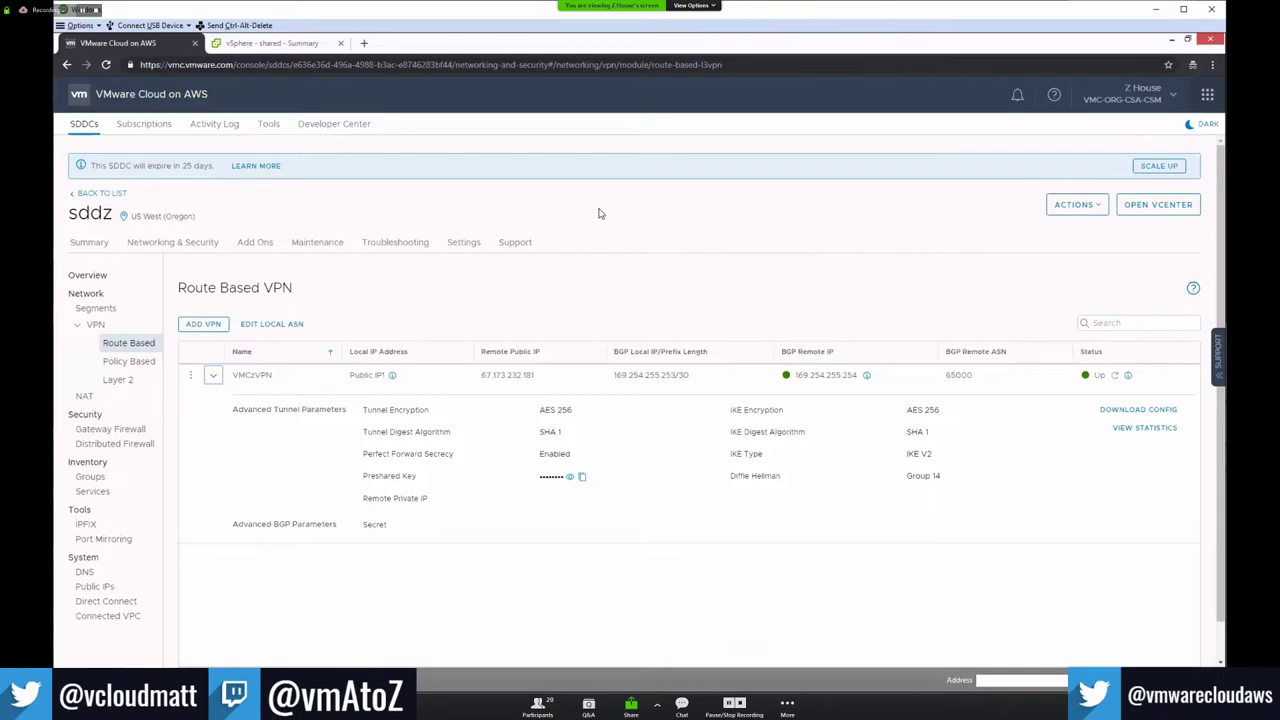
left_click(285, 45)
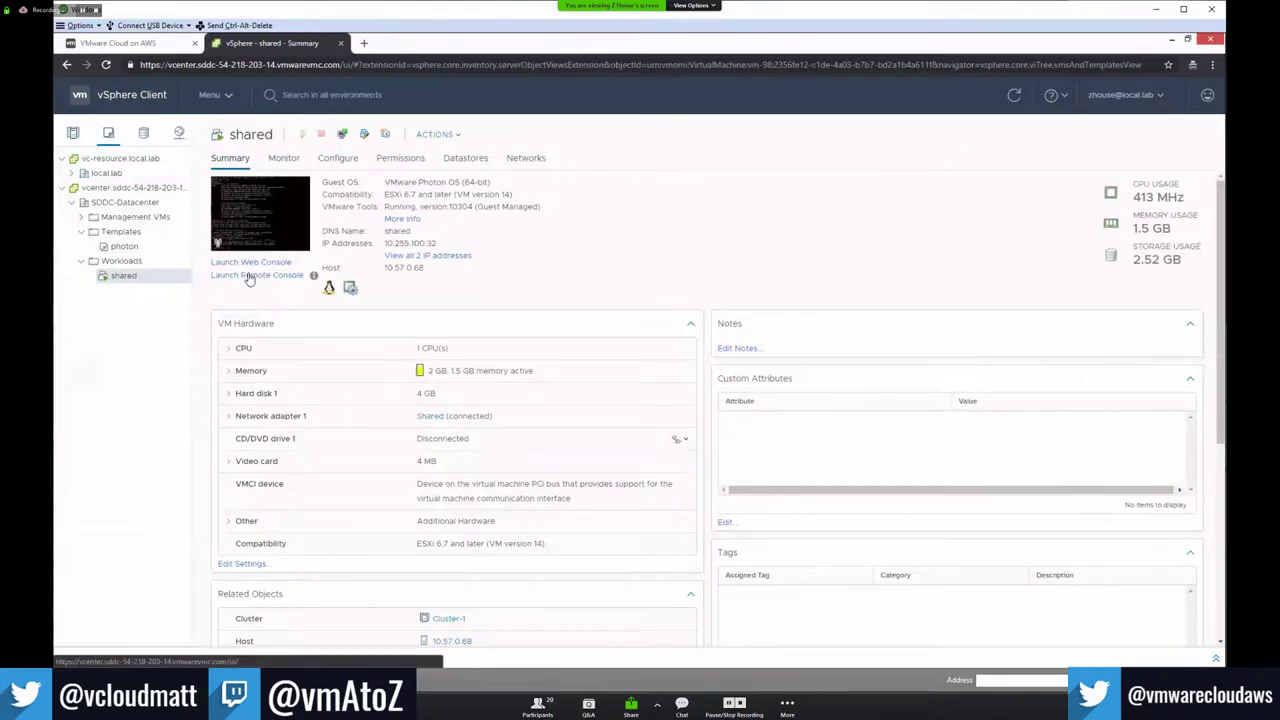
left_click(313, 275)
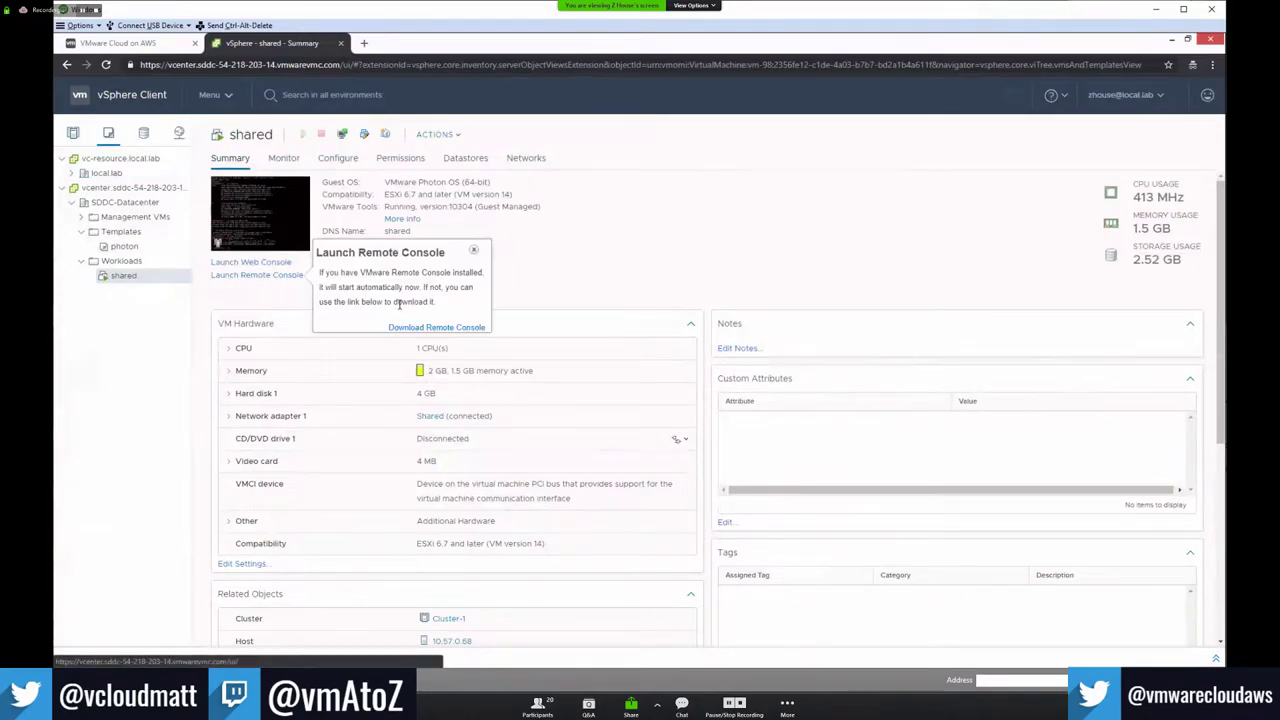
left_click(484, 252)
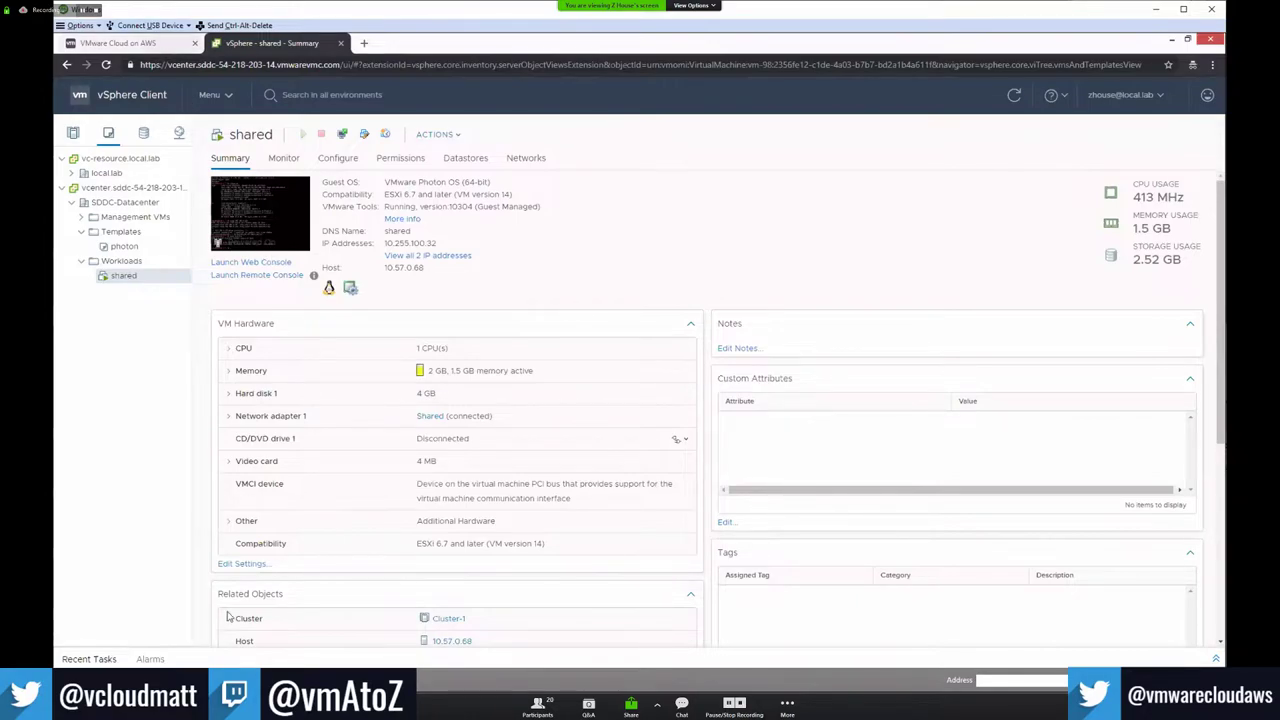
Log into the shared Photon VM's remote console as root and run ifconfig.
left_click(256, 275)
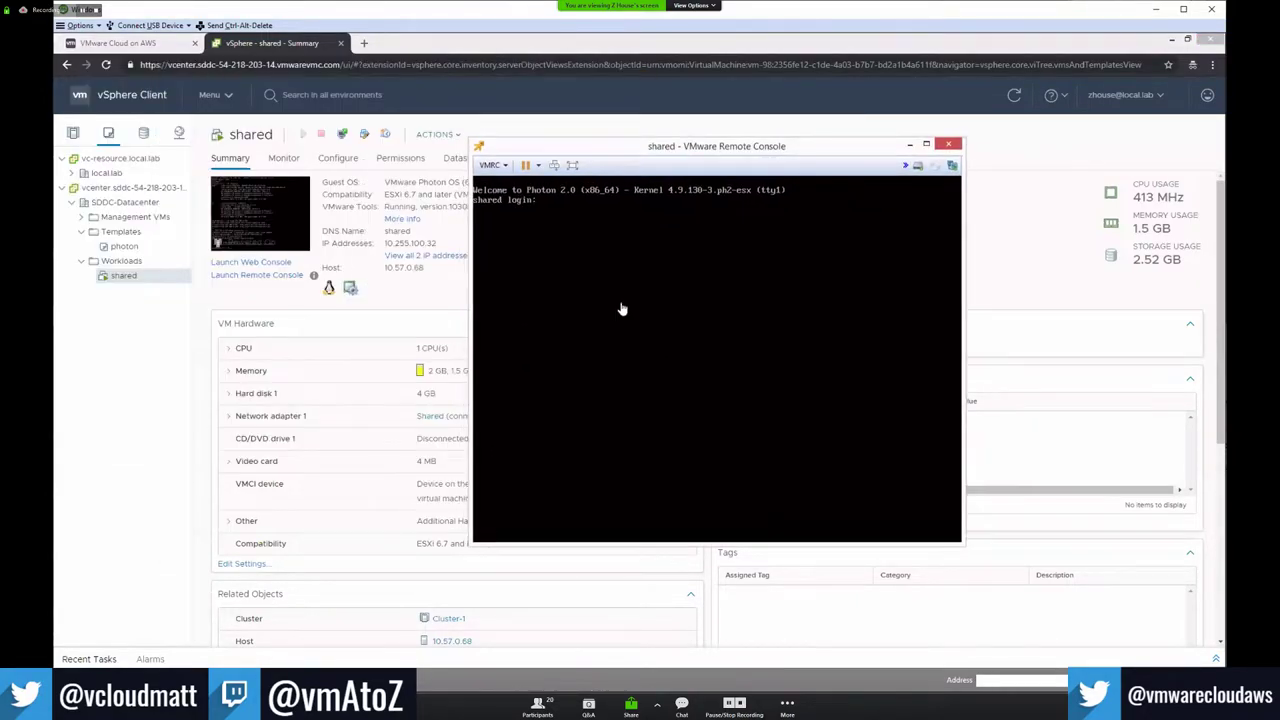
left_click(620, 306)
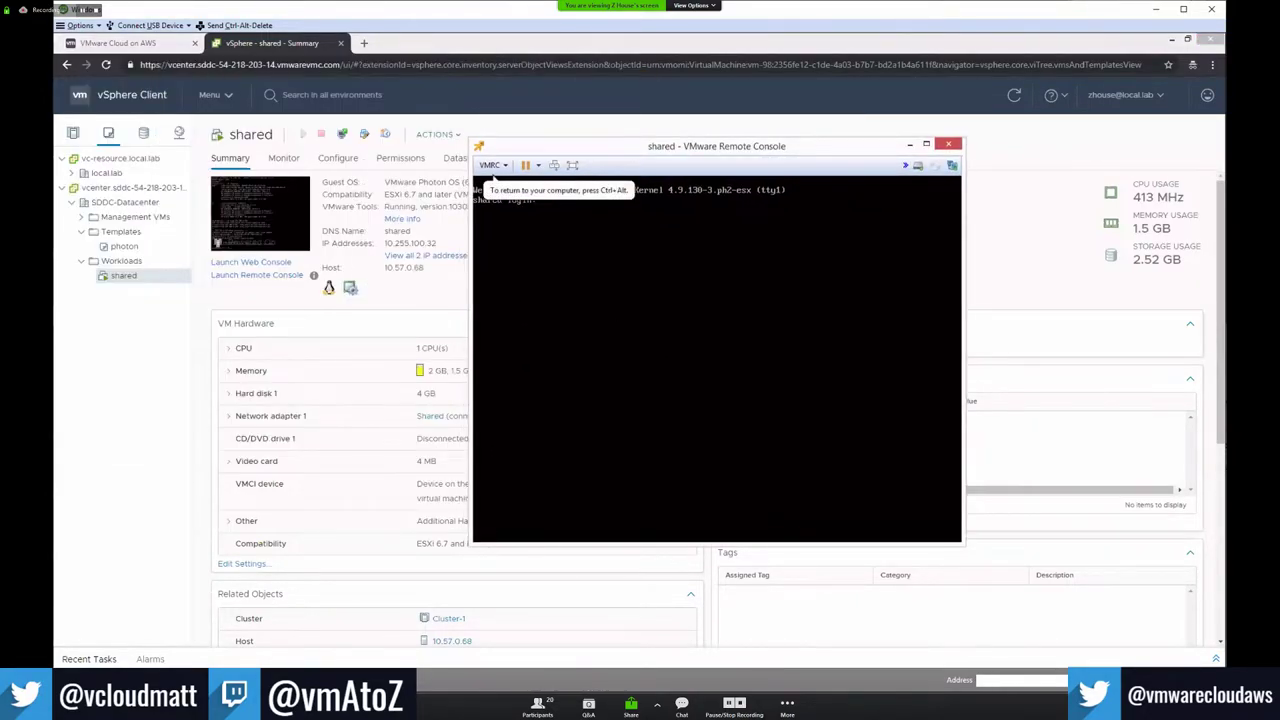
key("Return")
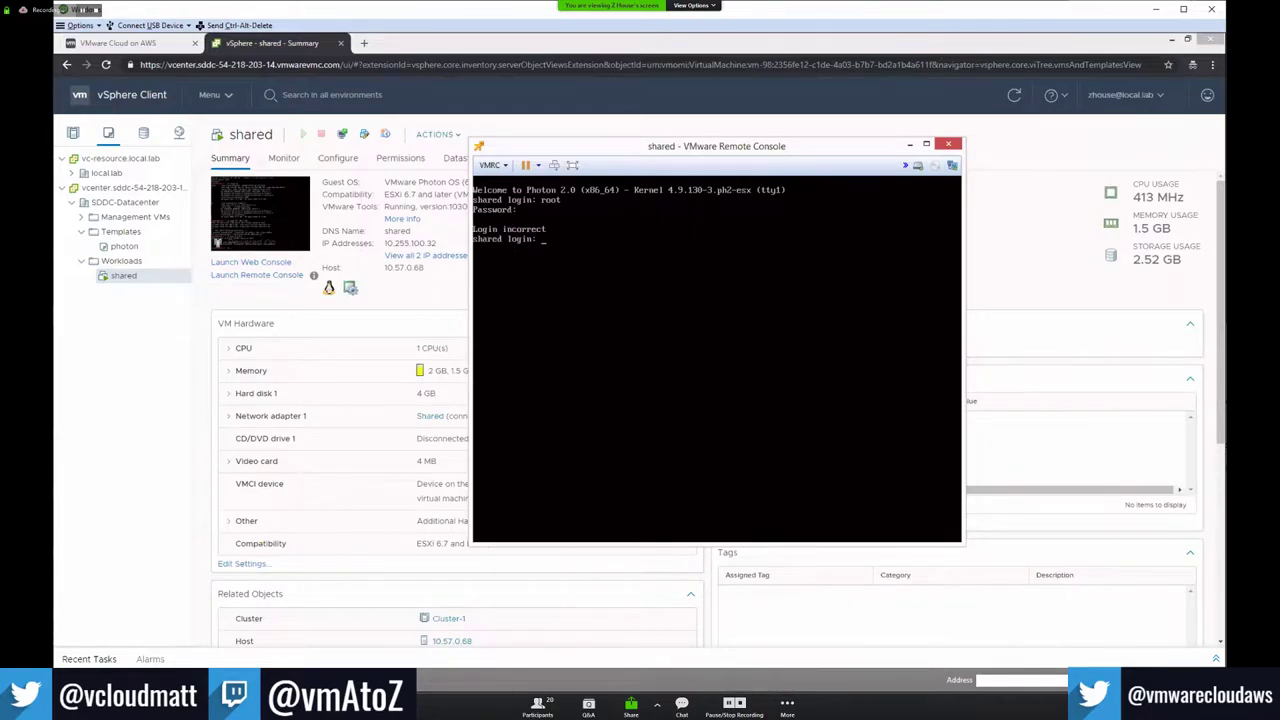
key("Return")
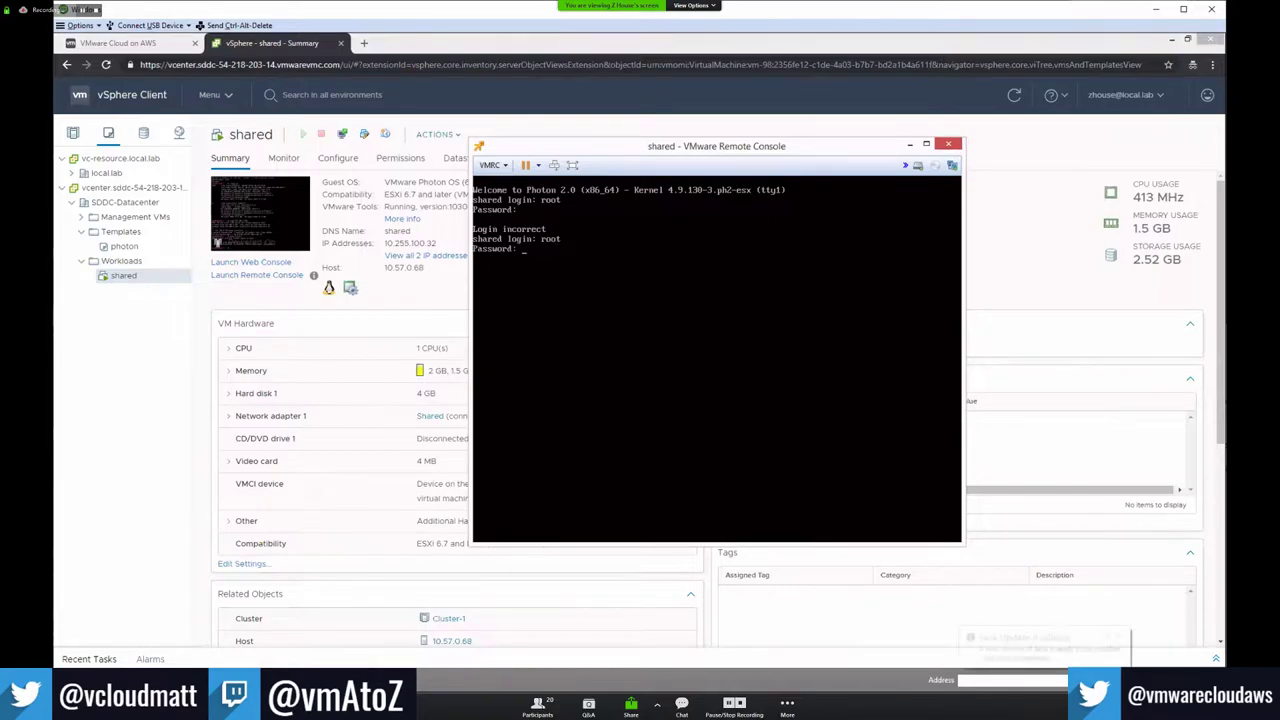
key("Return")
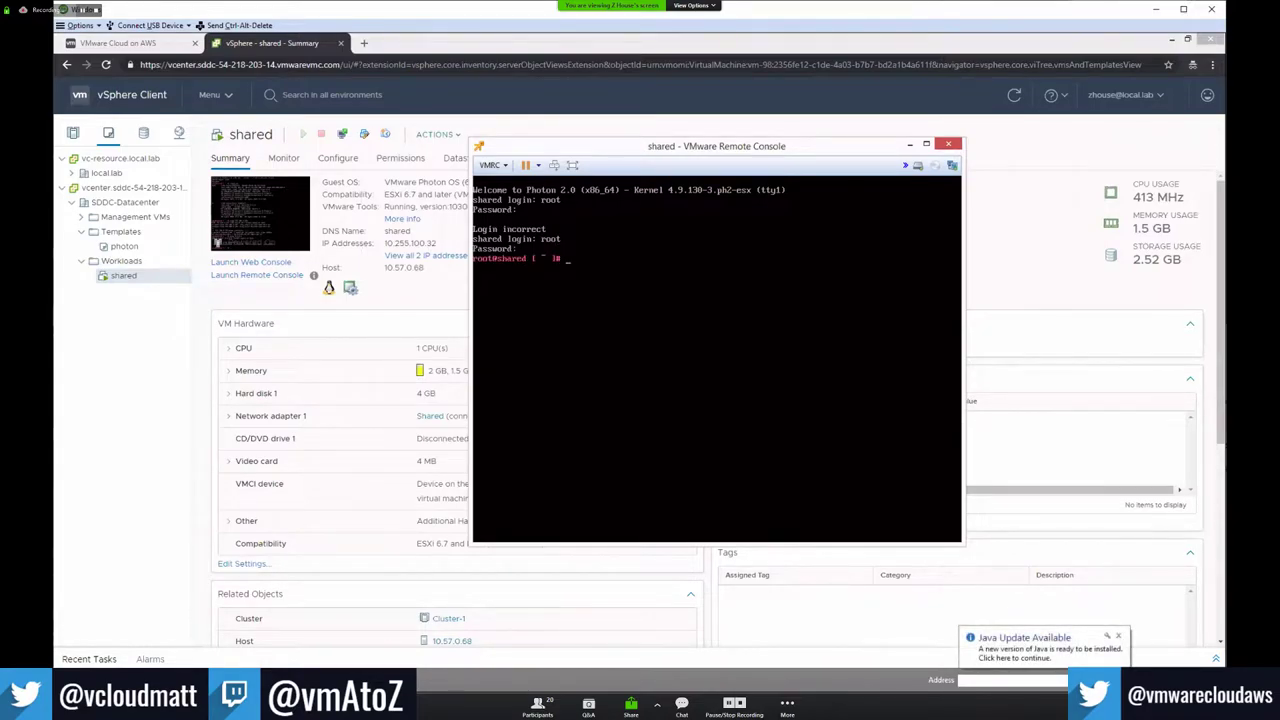
type("ifconfig")
key("Return")
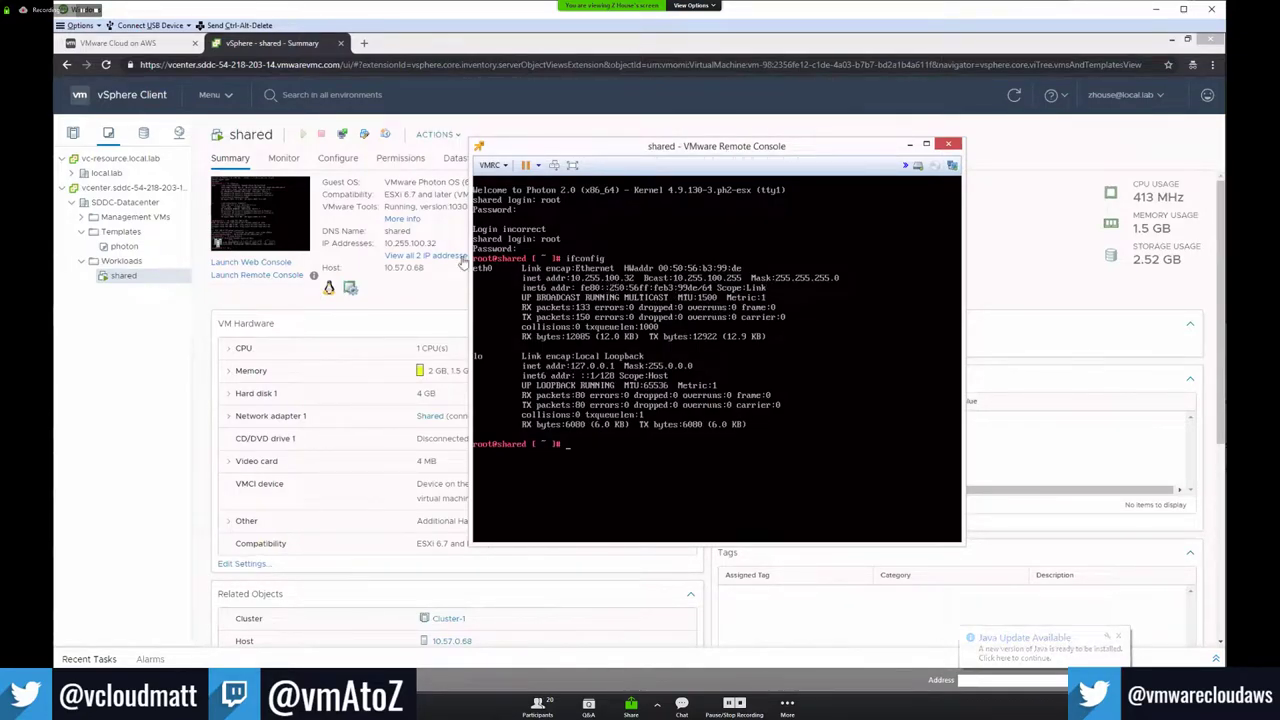
Check the Shared segment's .254 gateway in the segments list, then open the sddz DNS settings.
left_click(135, 44)
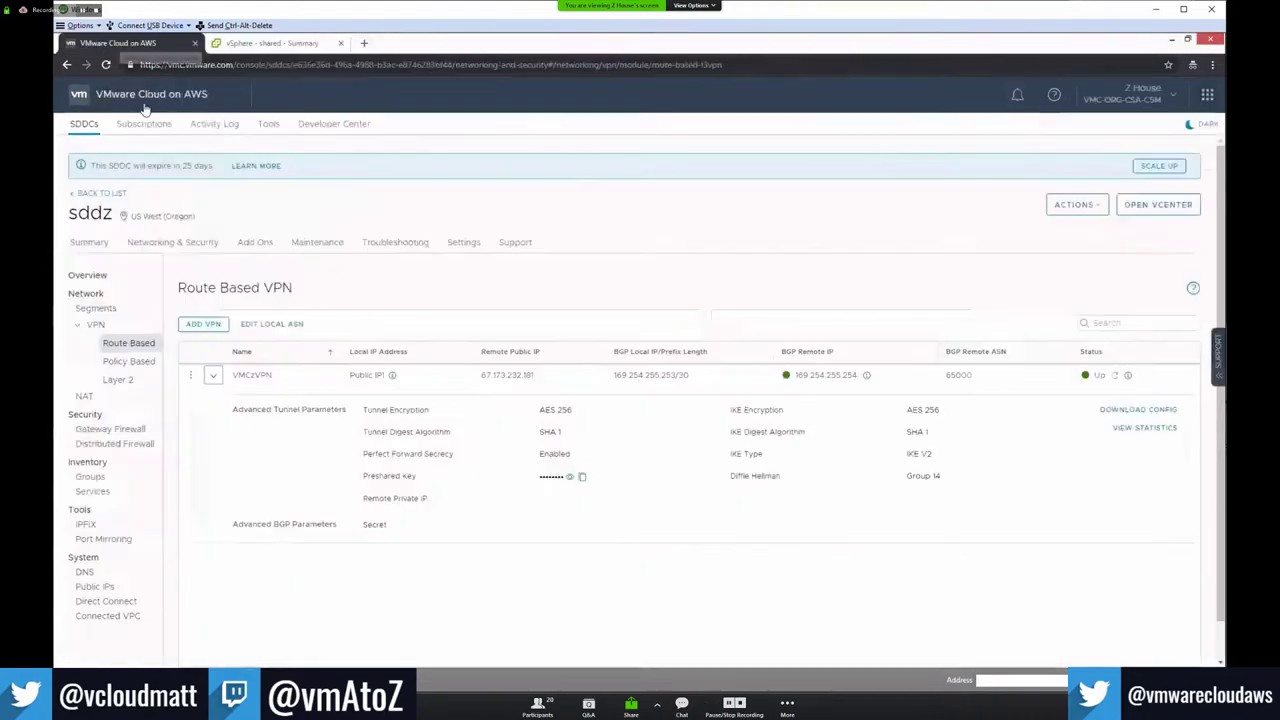
left_click(104, 308)
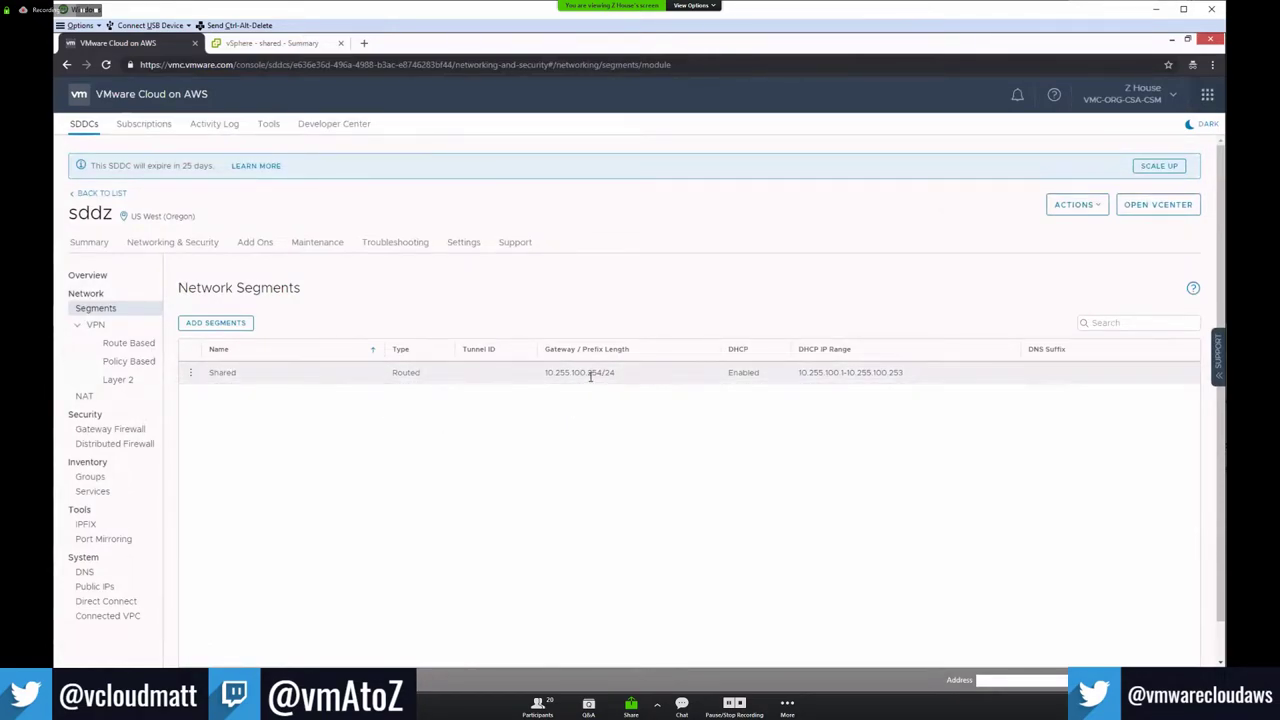
left_click_drag(587, 373, 603, 373)
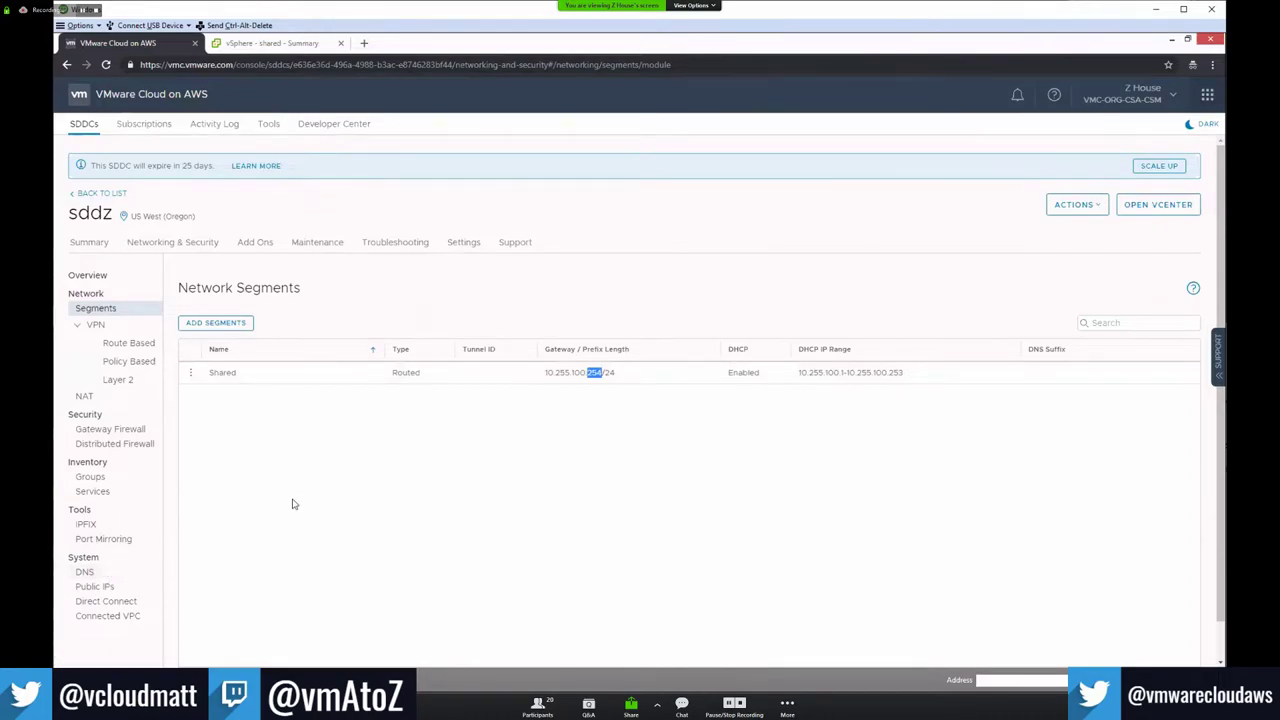
left_click(86, 572)
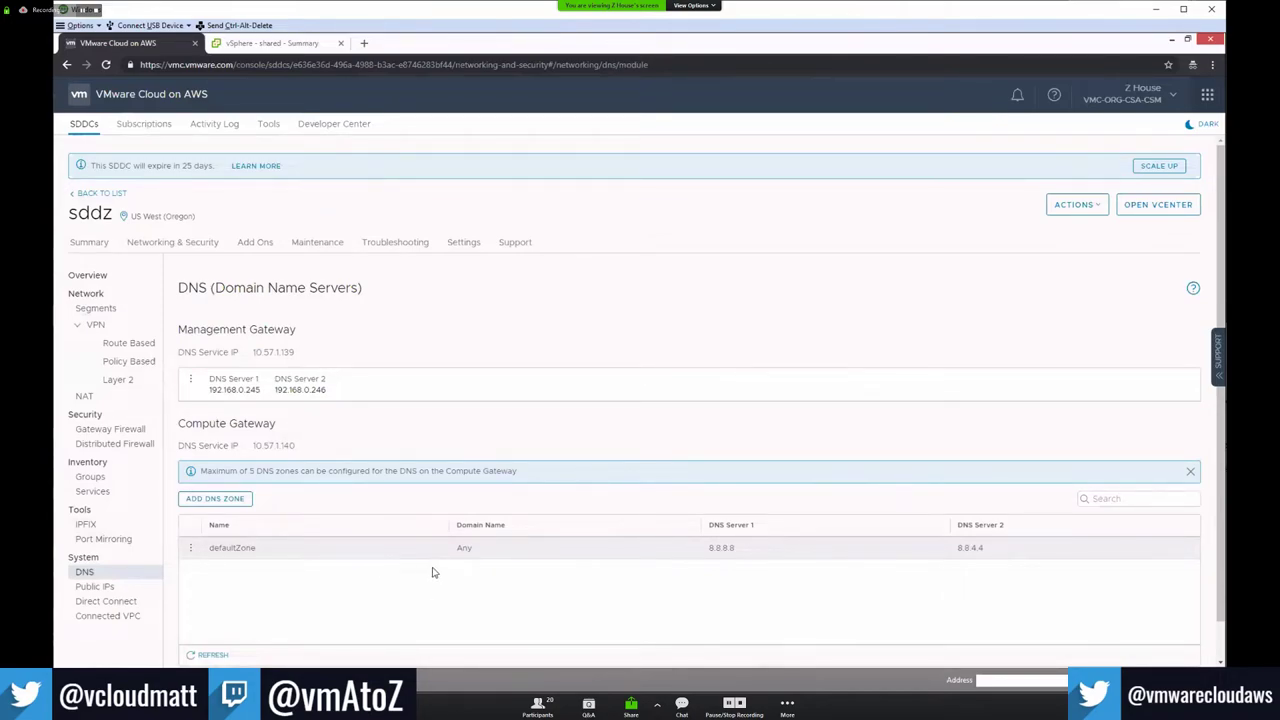
Add and save DNS zone 'Shared' for shared.local.lab with servers 8.8.8.8 and 8.8.4.4.
left_click(213, 499)
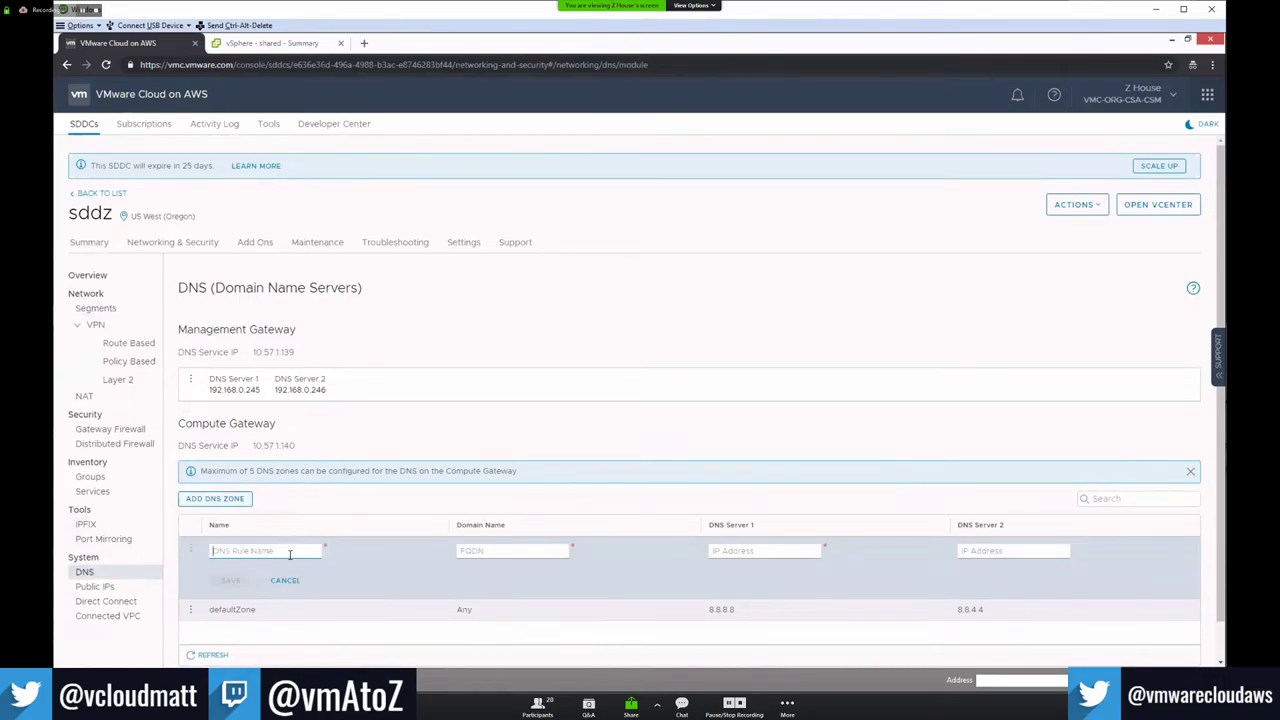
left_click(471, 549)
type("shared.local.lab")
key("Tab")
type("10")
key("BackSpace")
key("BackSpace")
type("8.8.8.8")
key("Tab")
type("8")
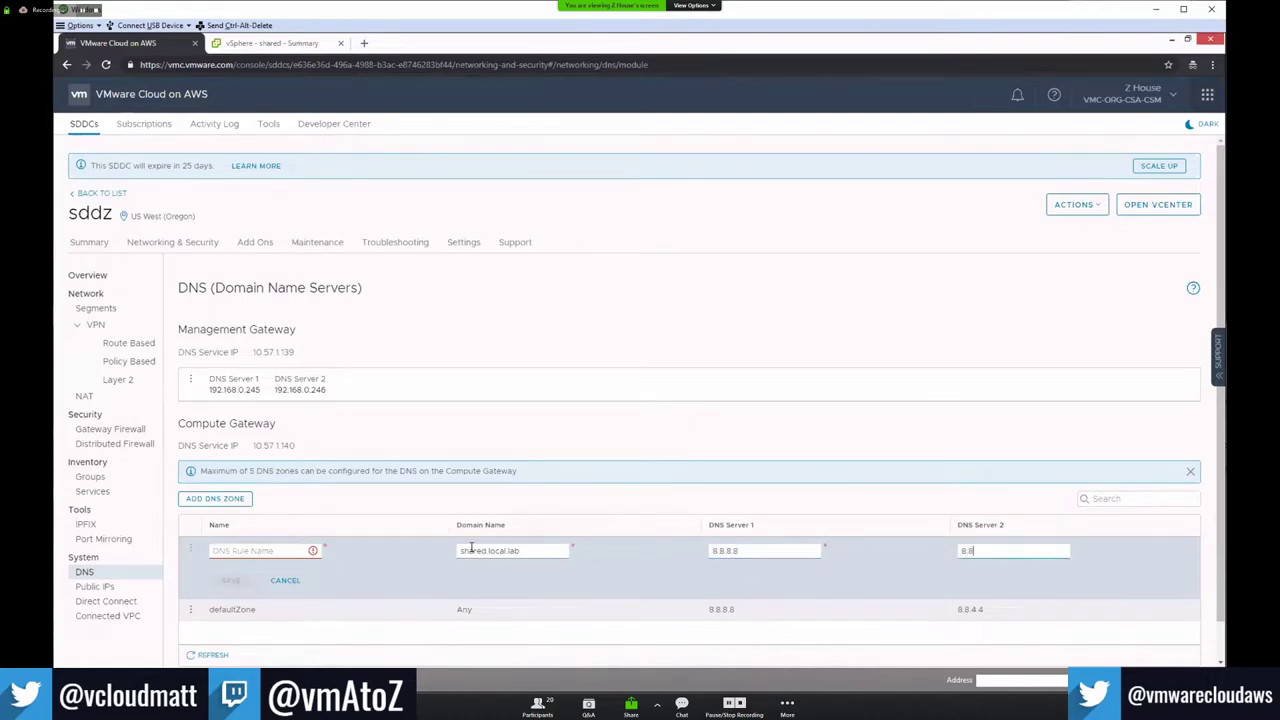
left_click(258, 550)
type("shared")
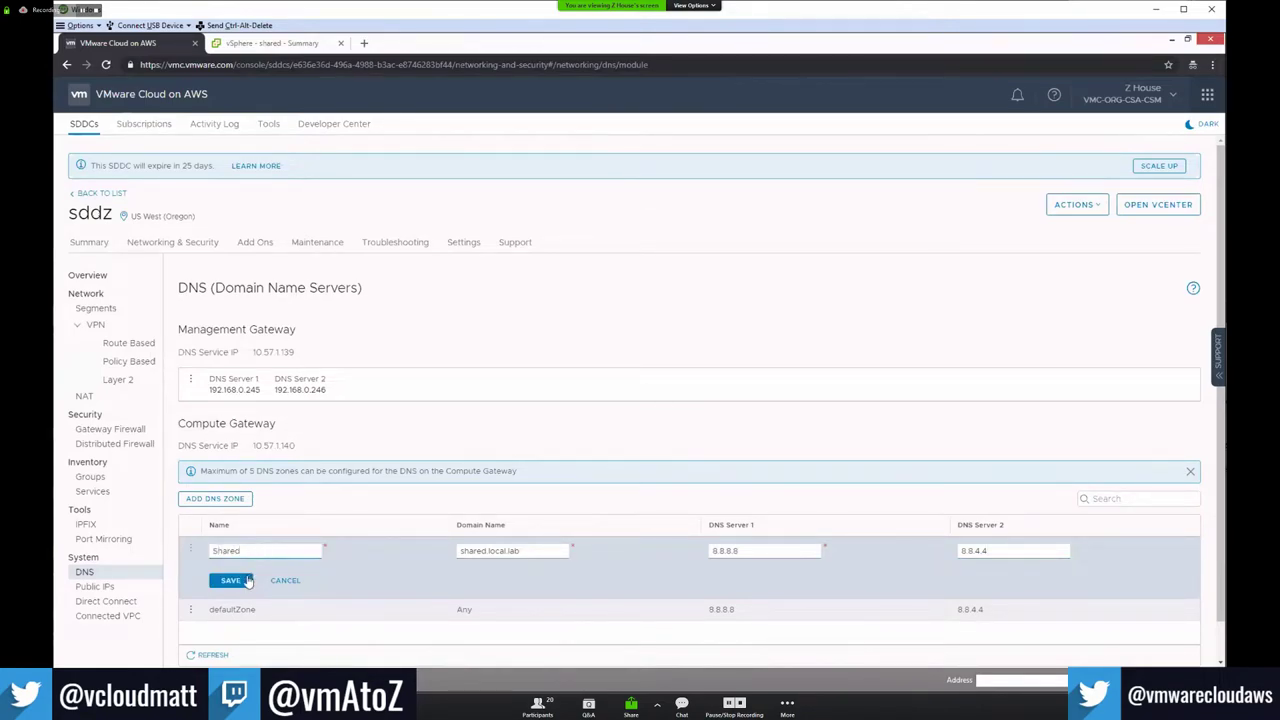
left_click(230, 580)
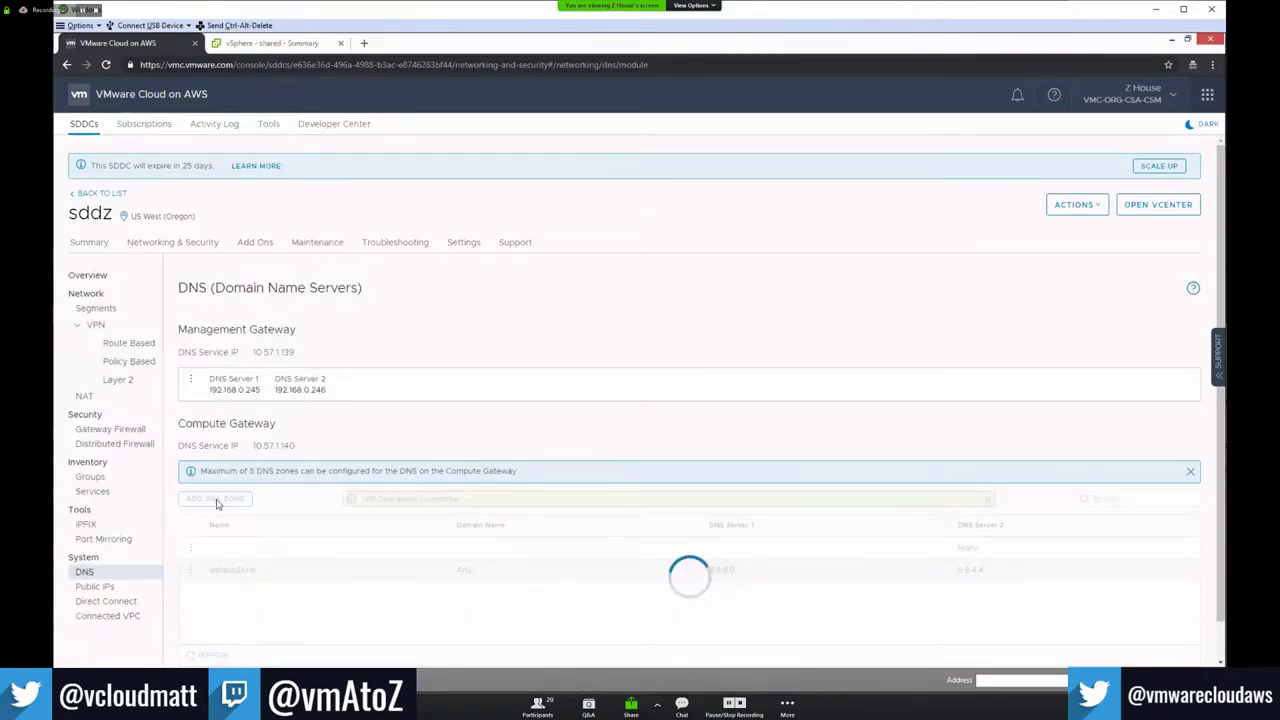
Start a second DNS zone for matt.local.lab, then discard it unsaved.
left_click(218, 500)
left_click(483, 551)
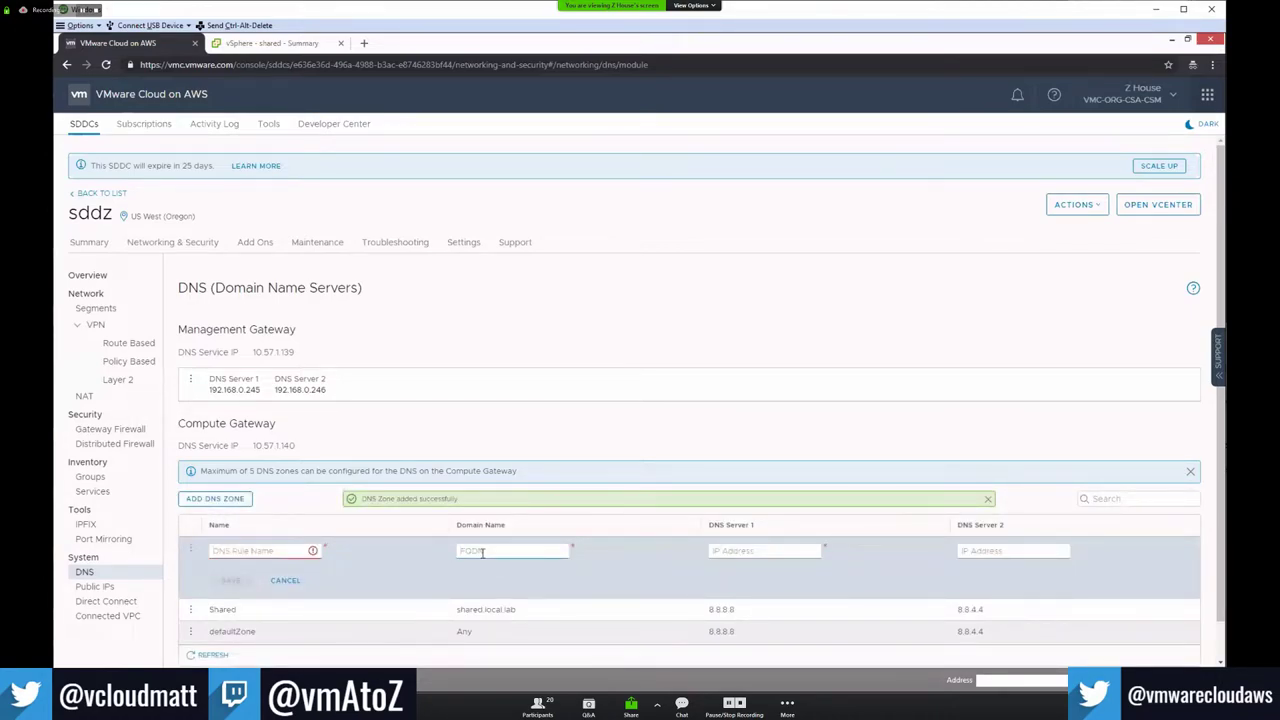
type("ma")
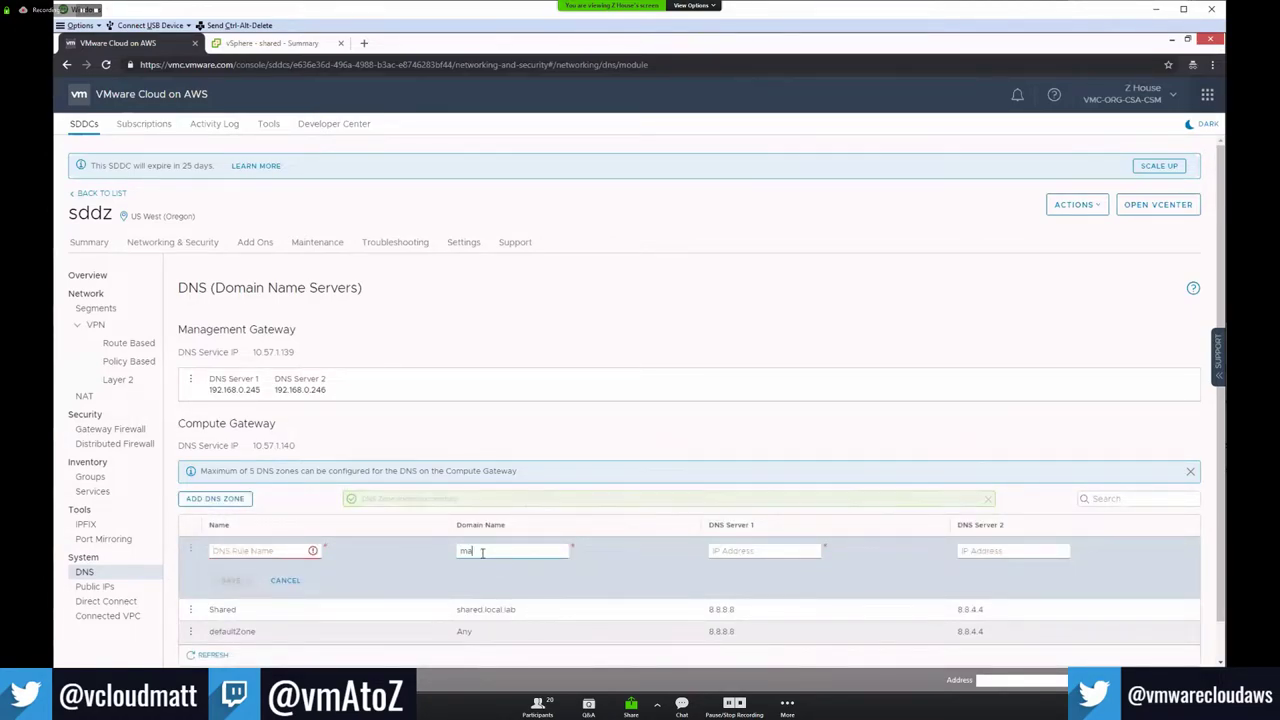
type("tt.local.lab")
key("Tab")
type("10")
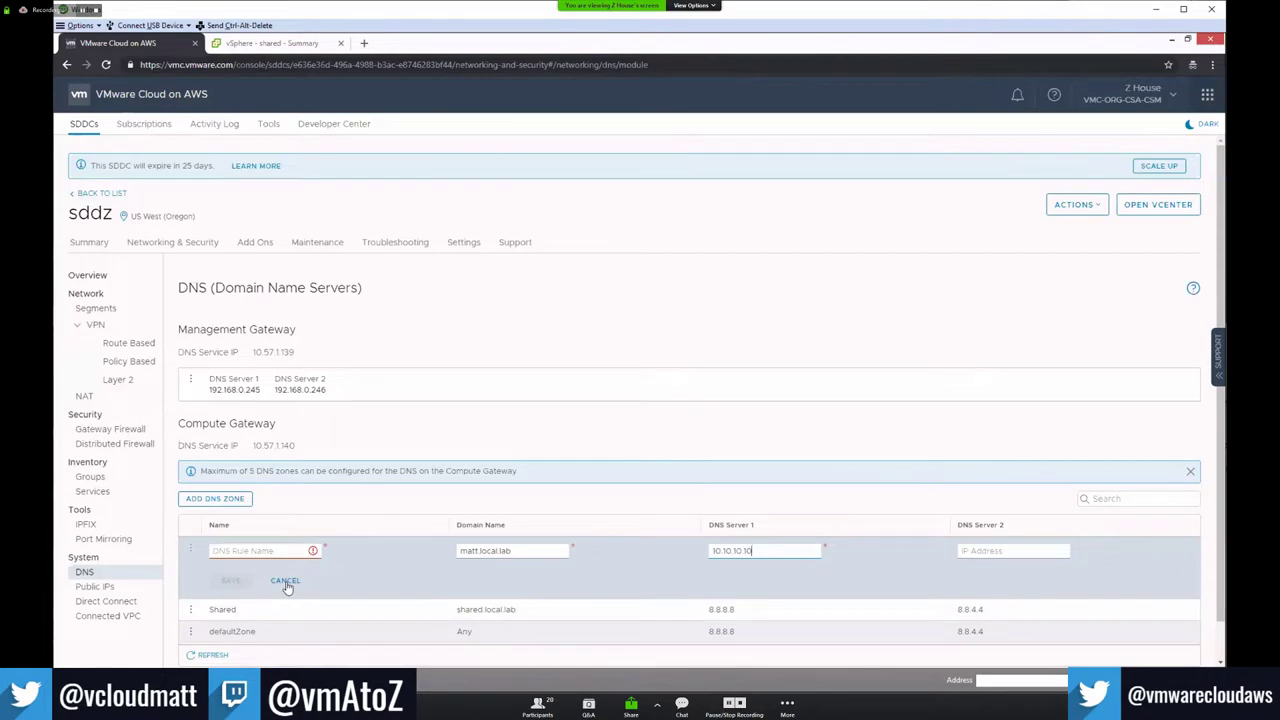
left_click(287, 584)
Begin deleting the Shared zone but keep it, then return to the network segments list.
left_click(191, 548)
left_click(236, 556)
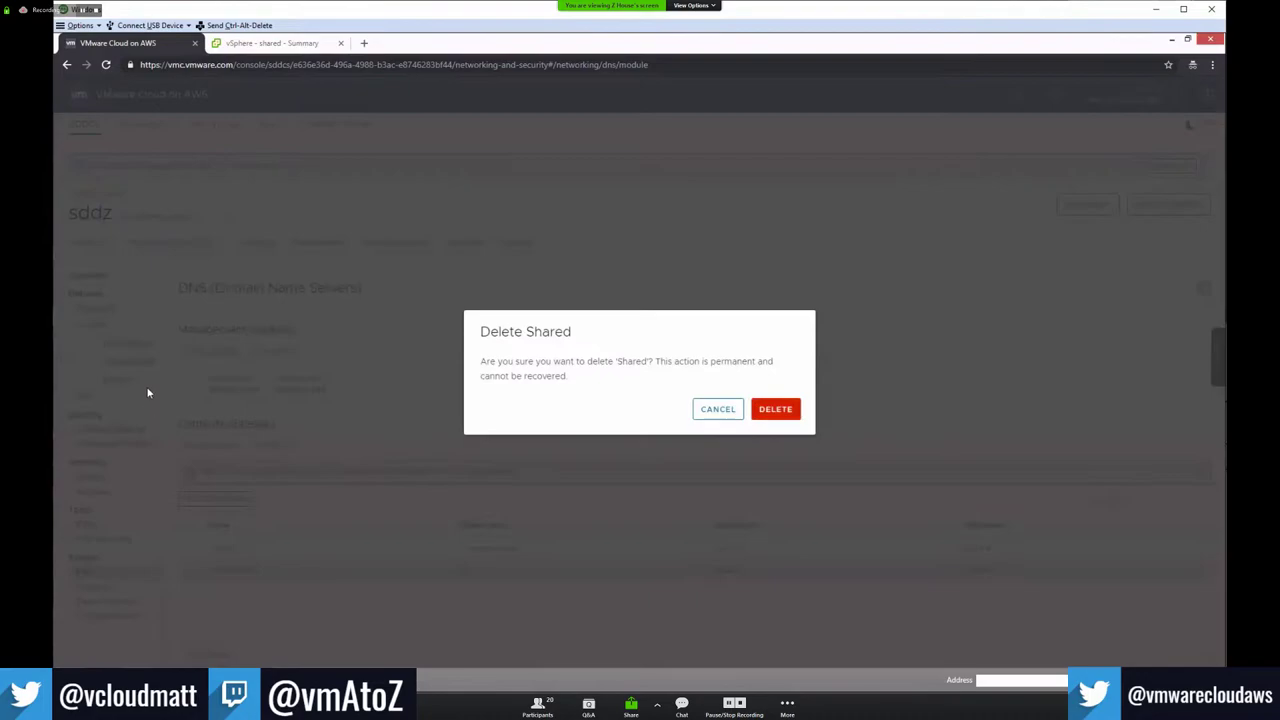
key("Return")
left_click(95, 308)
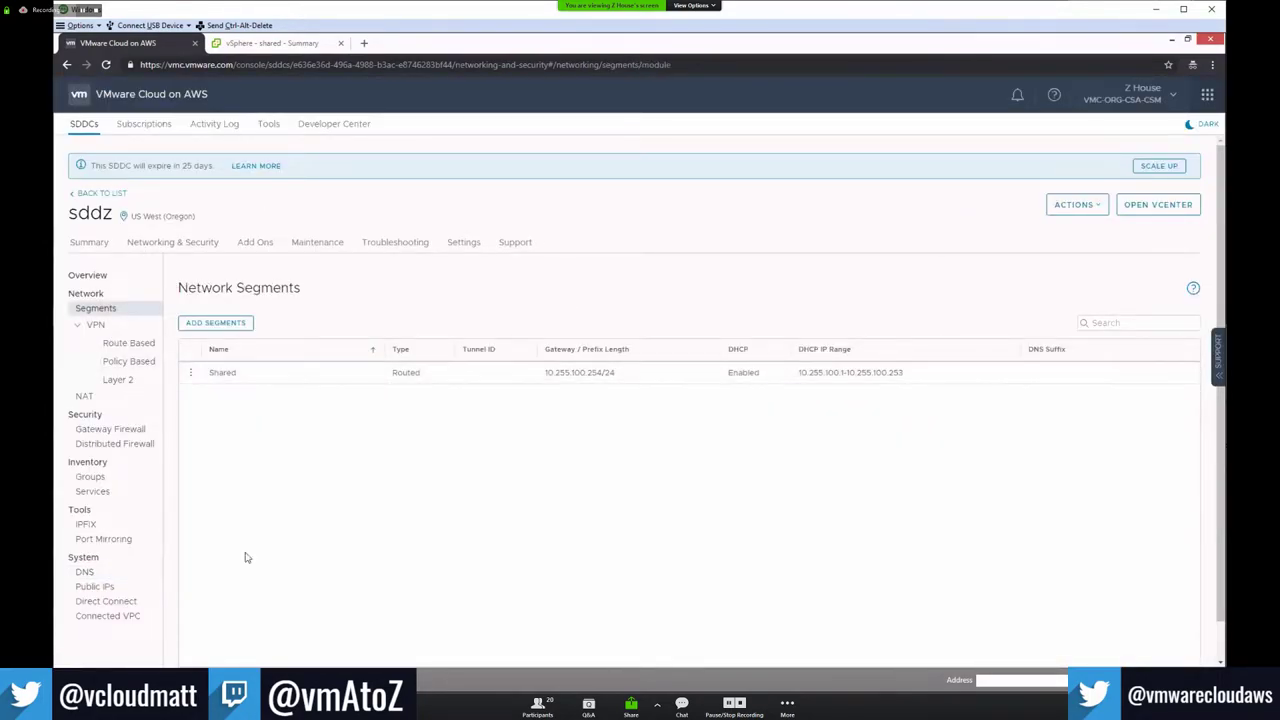
From the shared VM's console, ping 192.168.0.245, stop it, and run tracepath 192.168.0.245.
left_click(254, 597)
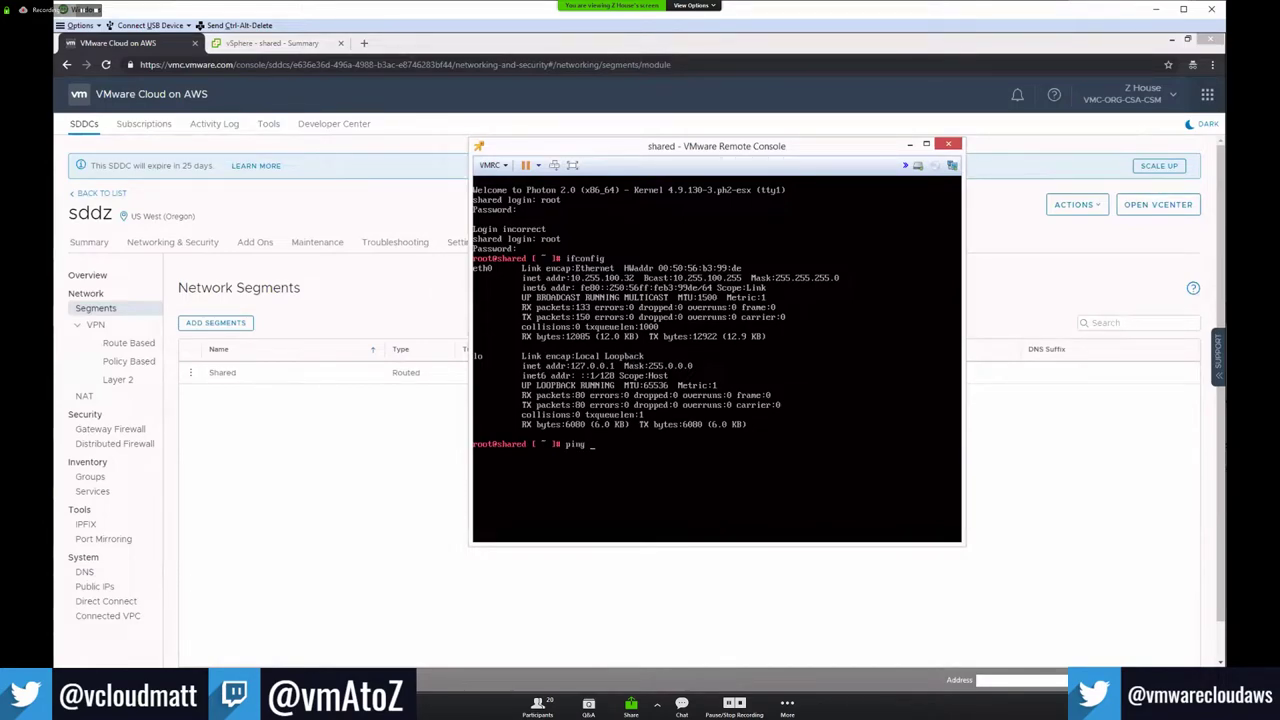
type("ping 192.168.0.245")
key("Return")
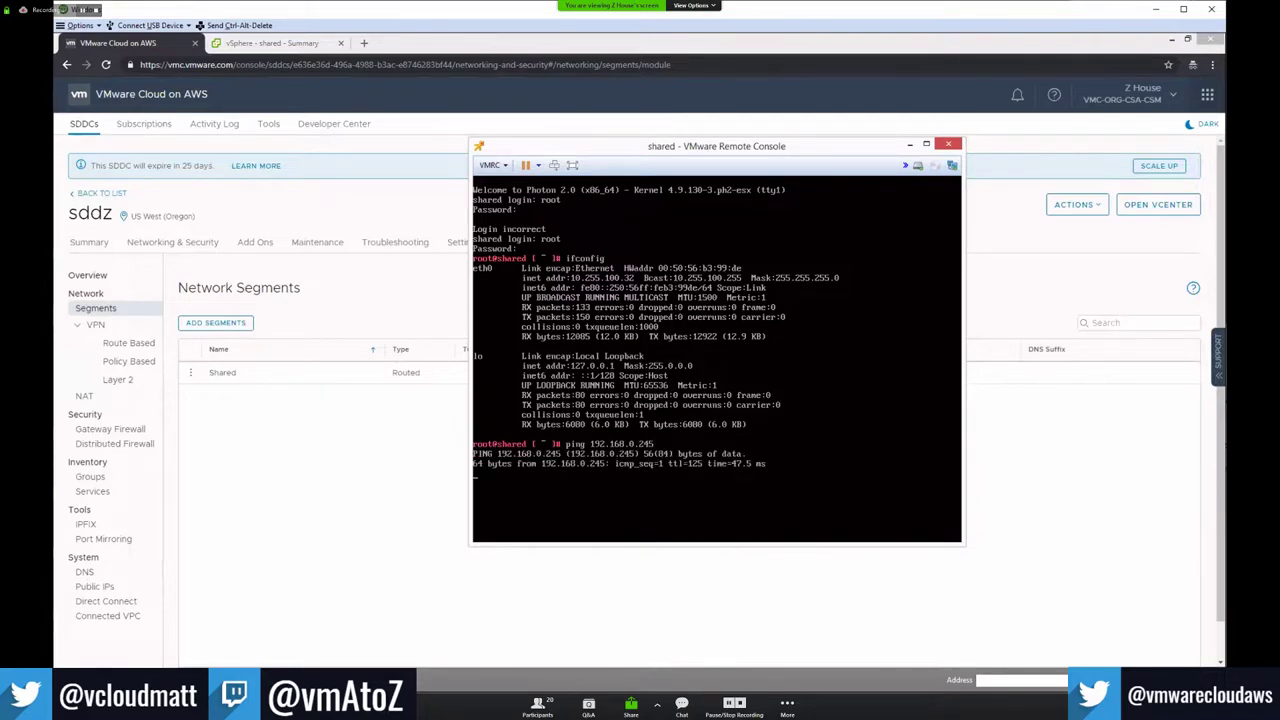
key("ctrl+c")
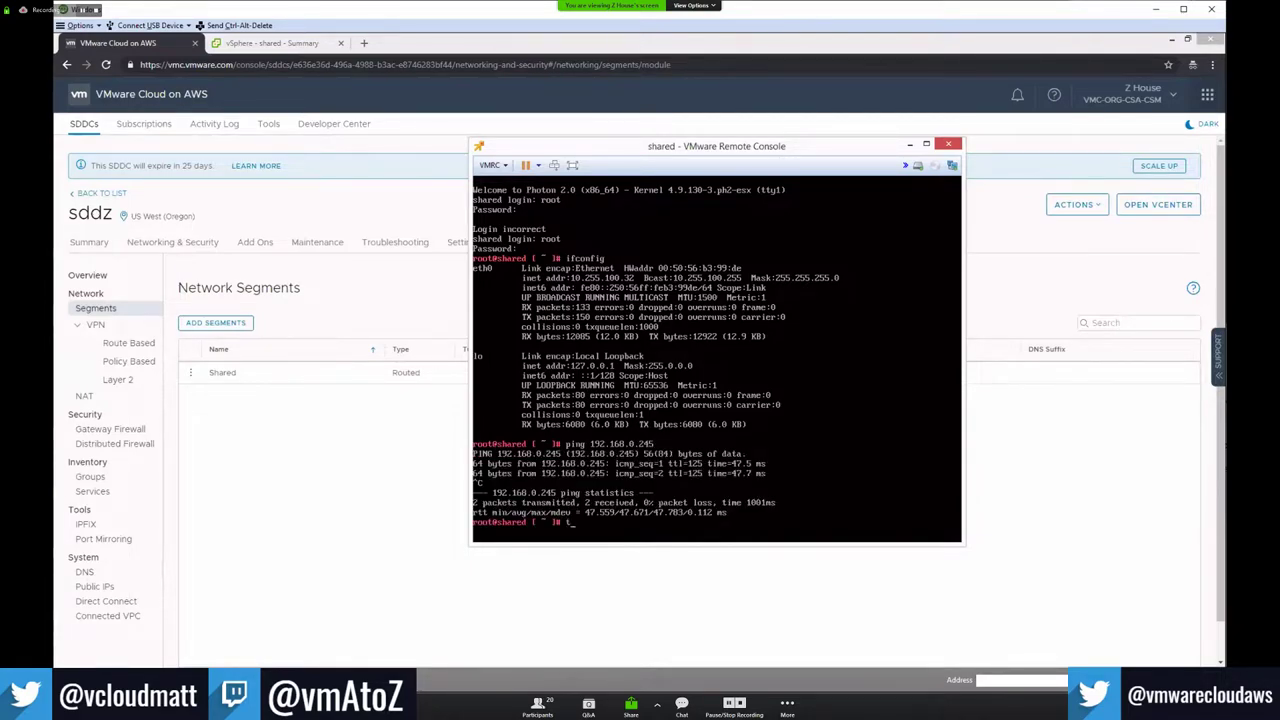
type("tracepath 192.168.0.245")
key("Return")
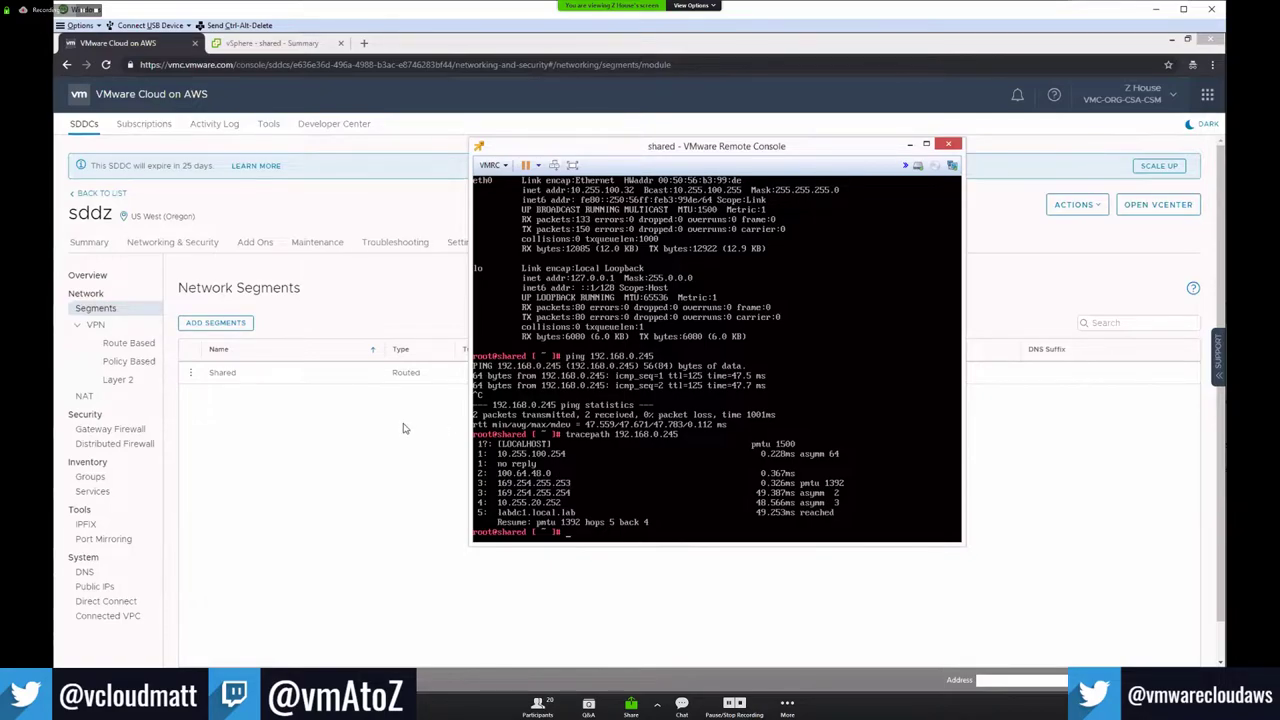
left_click(123, 343)
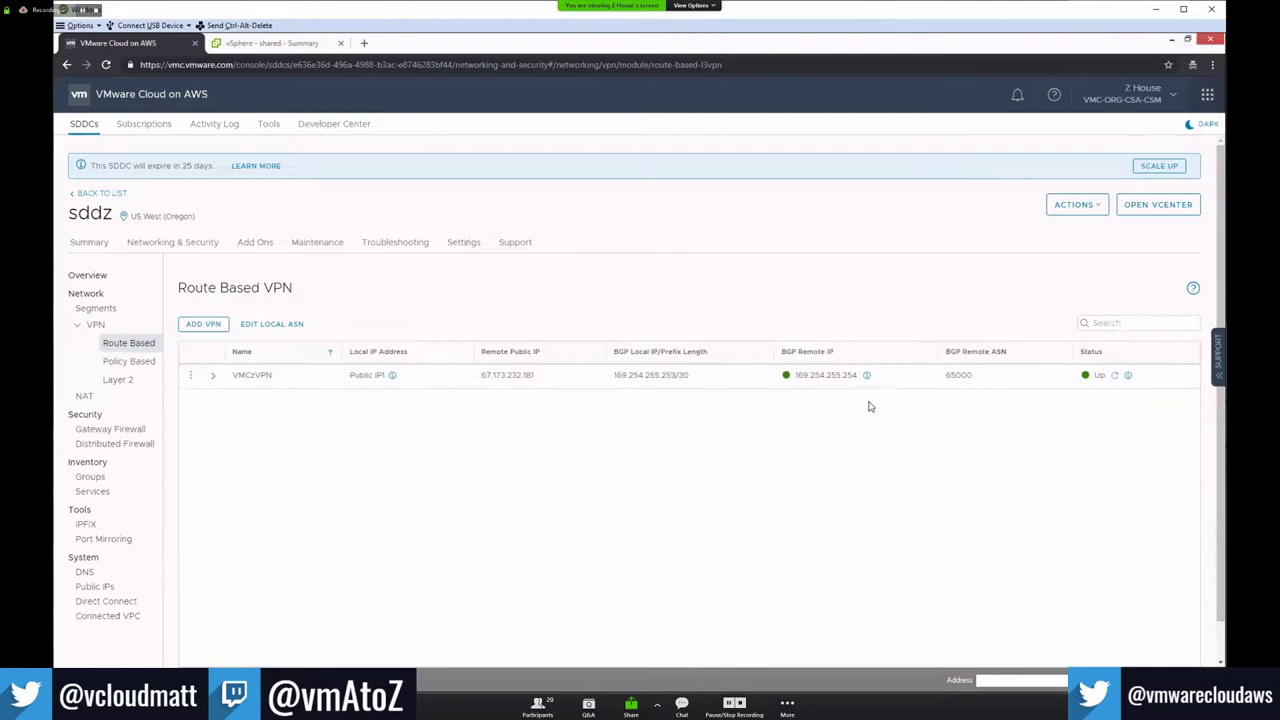
Mark the .253 BGP local address of VMC2VPN, then return to the VM's console.
left_click_drag(677, 375, 660, 376)
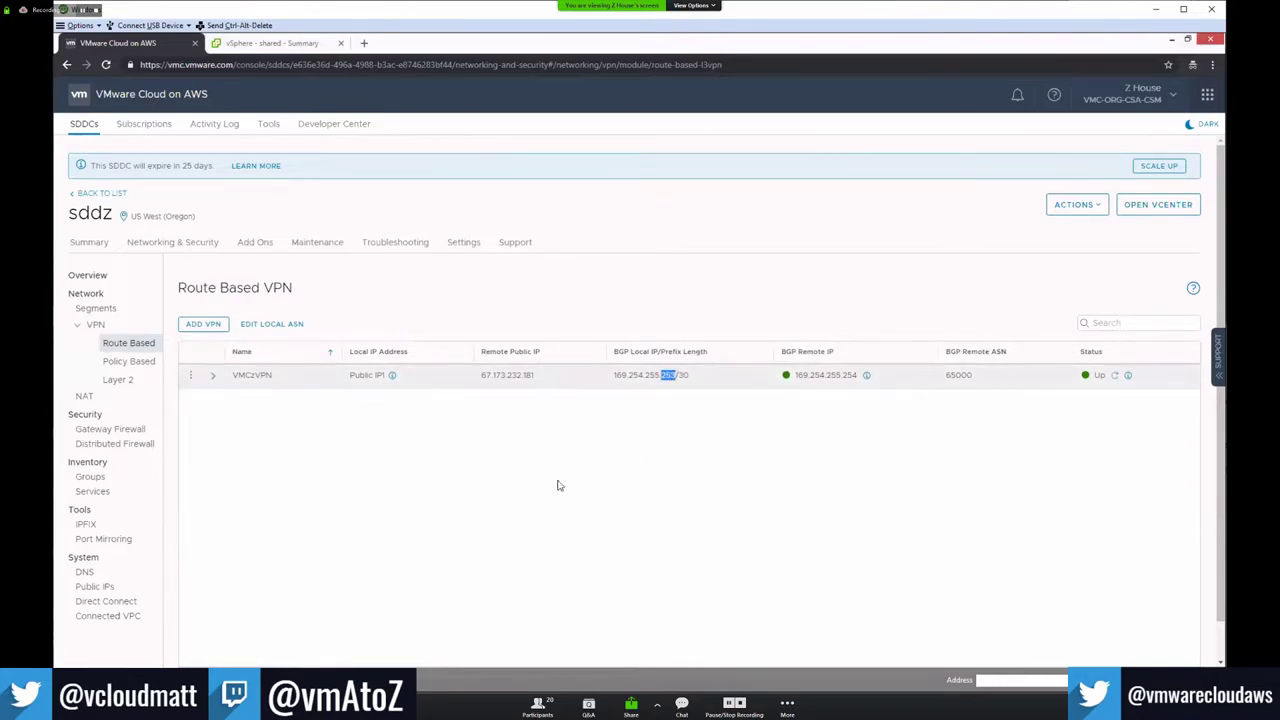
key("alt+Tab")
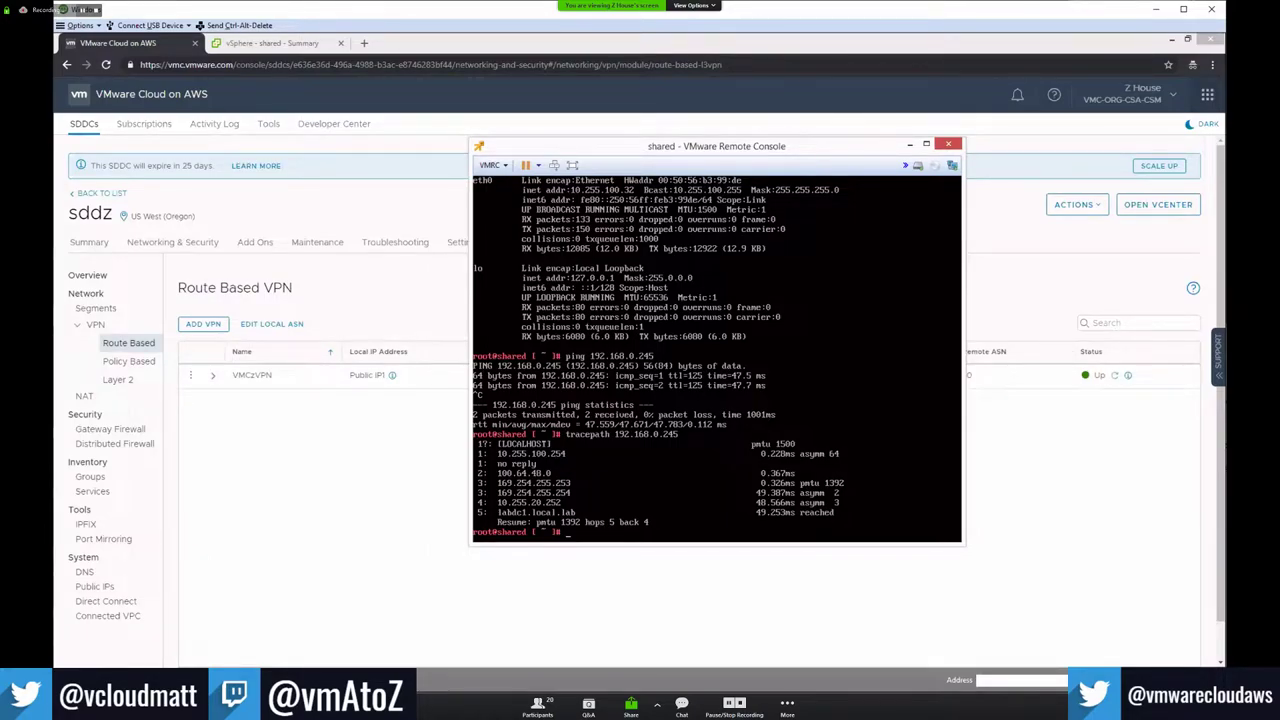
Ping 8.8.8.8 from the shared VM and stop it, then open the Gateway Firewall rules.
type("8.8.8.8")
key("Return")
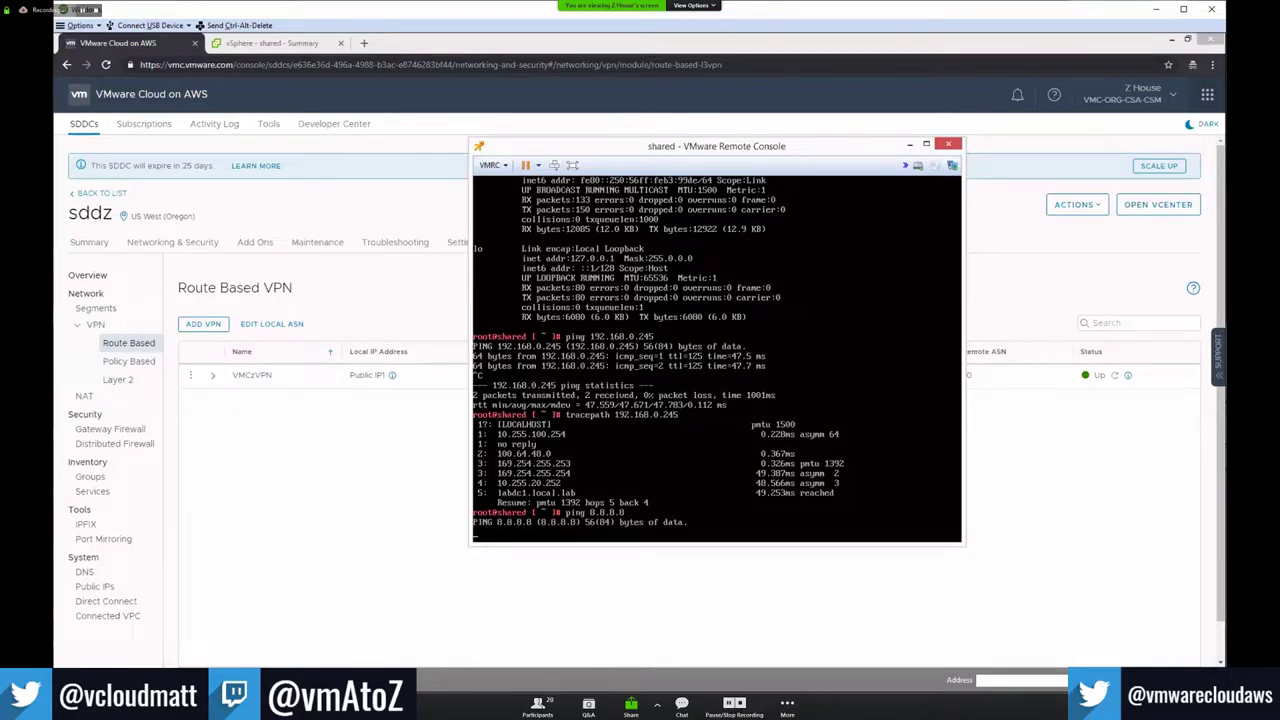
key("ctrl+c")
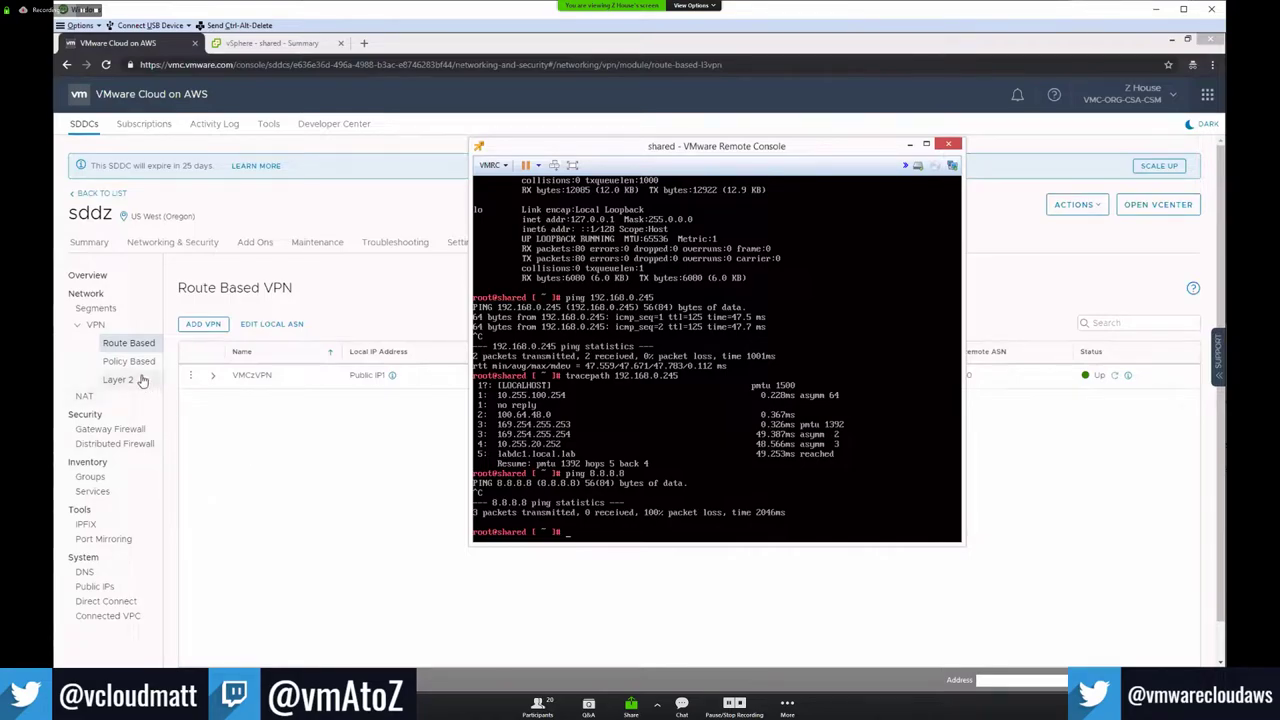
left_click(108, 435)
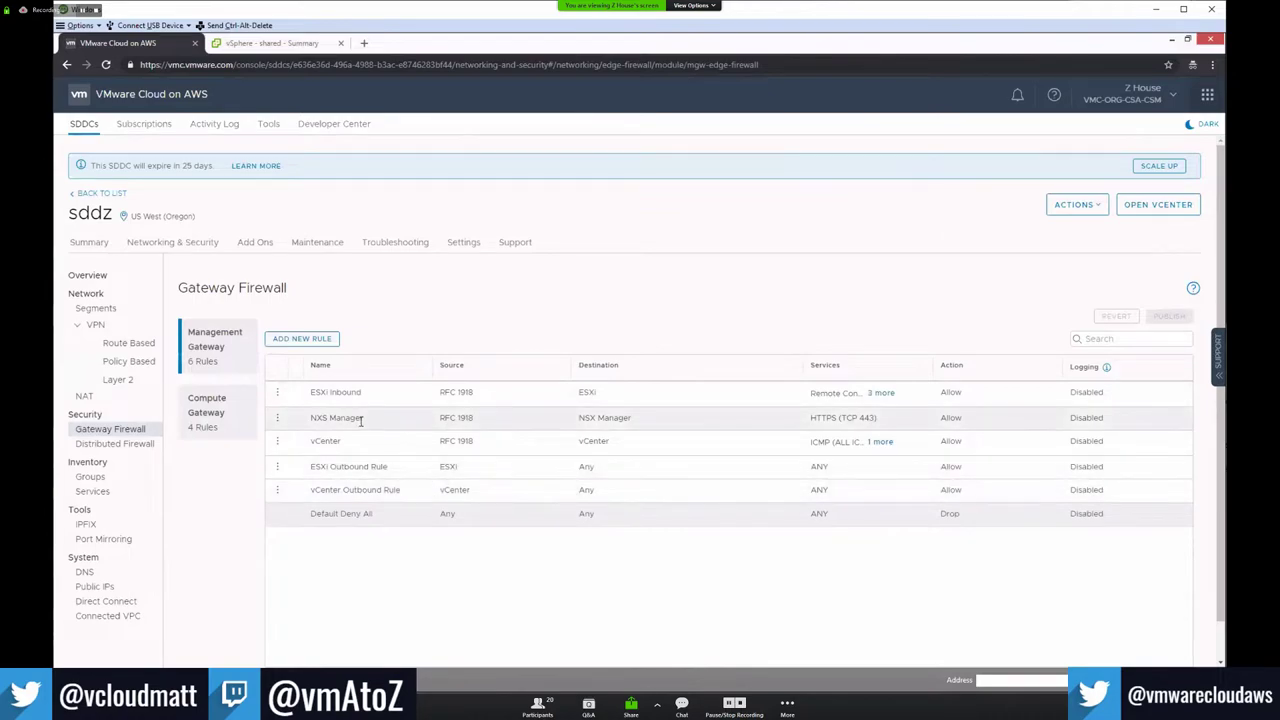
Restore the NSX Manager rule's name in the Management Gateway table and publish it.
double_click(323, 420)
type("v")
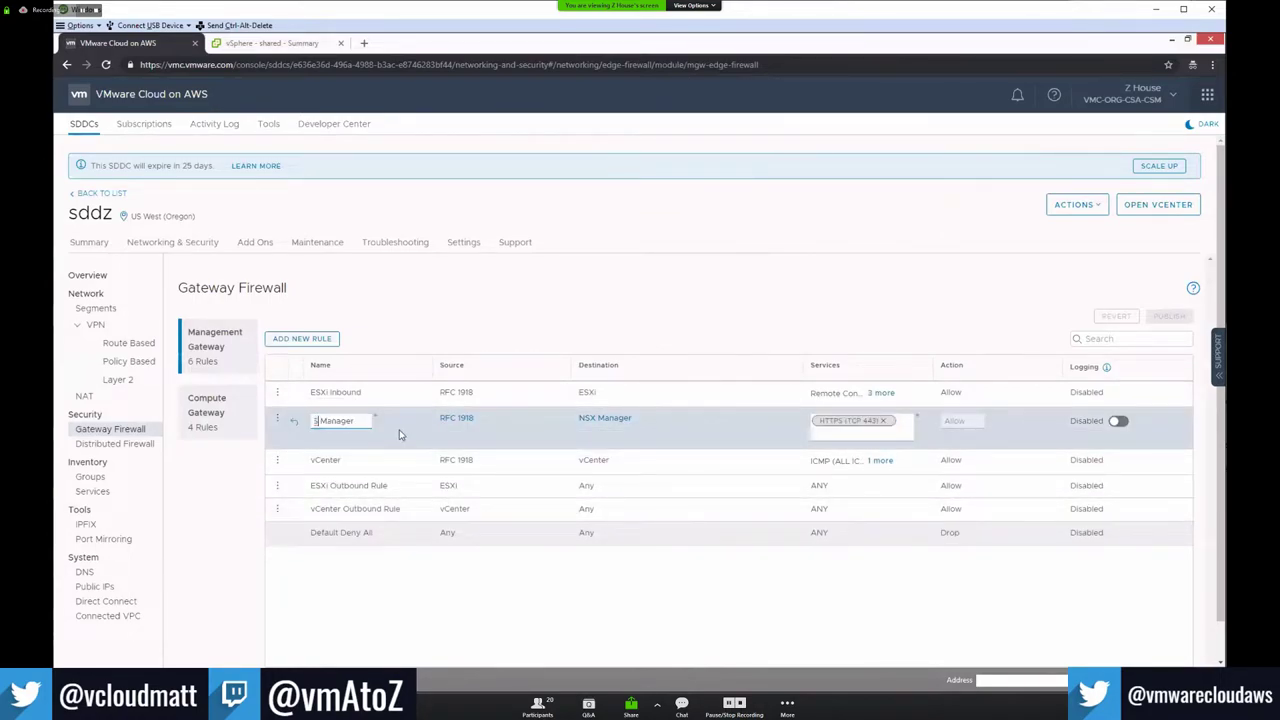
key("BackSpace")
type("NSX")
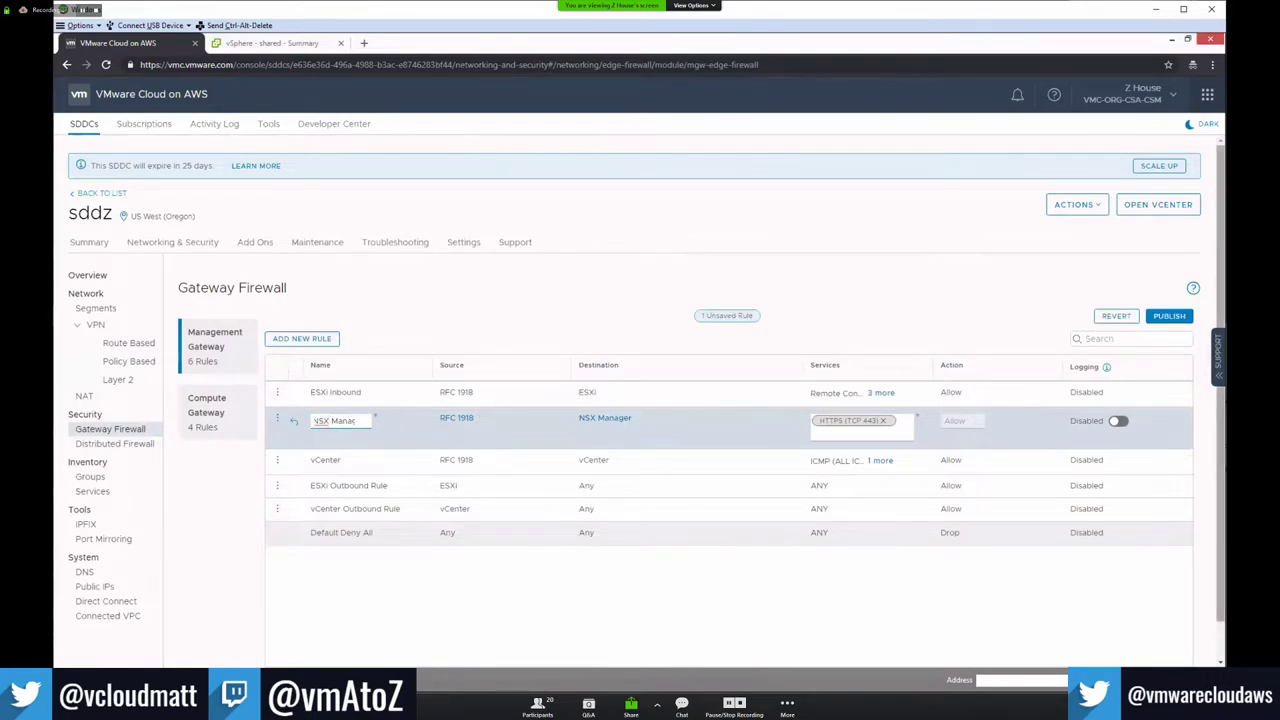
left_click(1169, 315)
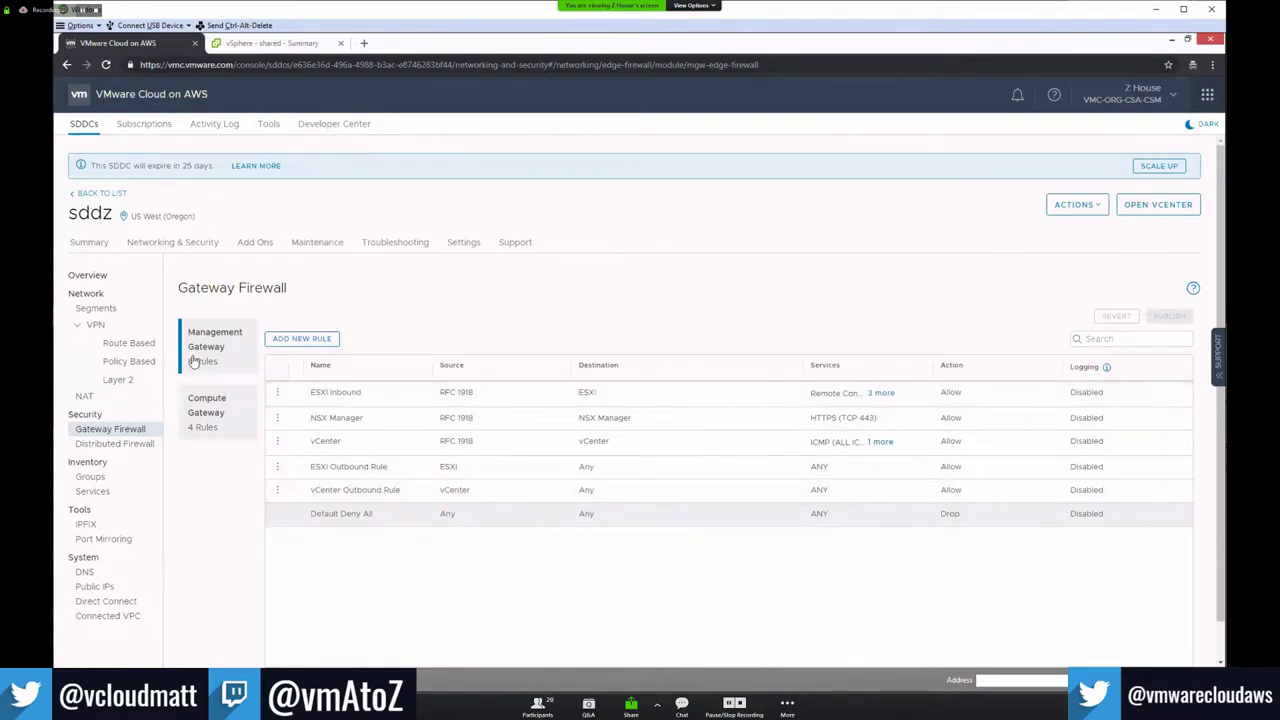
Show the Compute Gateway rules, highlighting RFC 1918 in the Shared Outbound and Inbound rules.
left_click(242, 422)
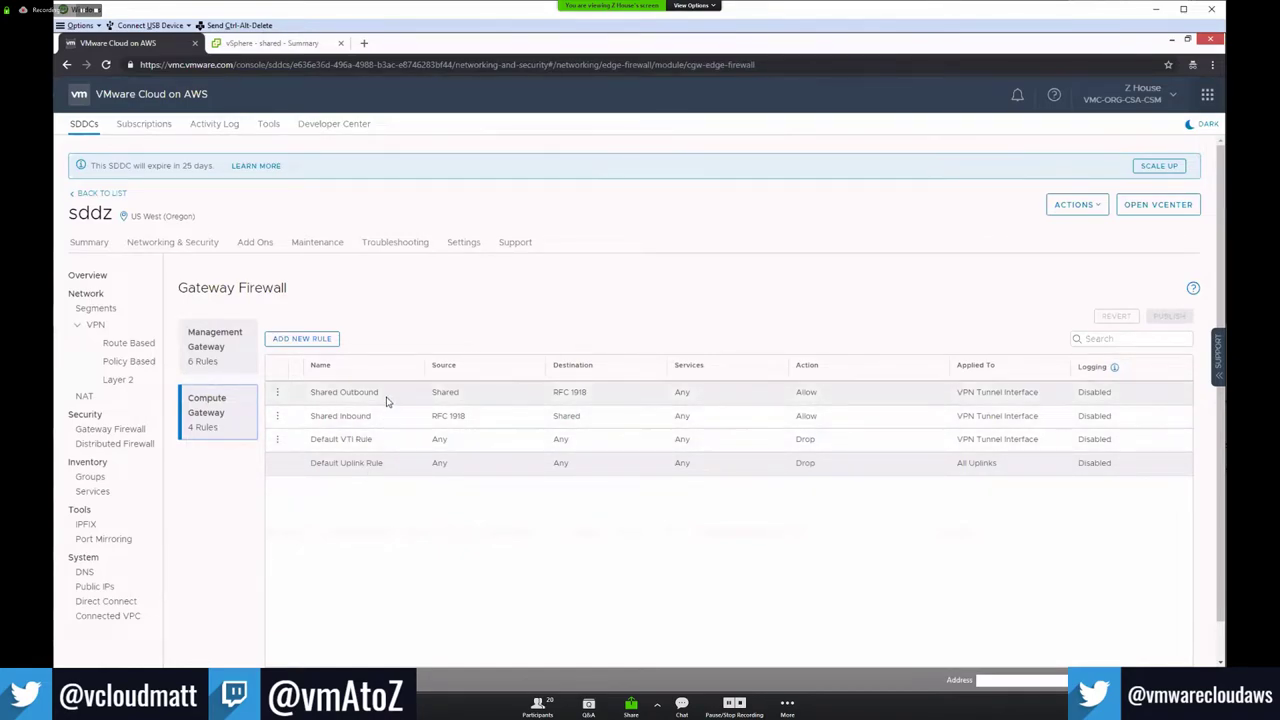
left_click_drag(551, 393, 584, 392)
left_click(455, 428)
left_click_drag(431, 422, 469, 420)
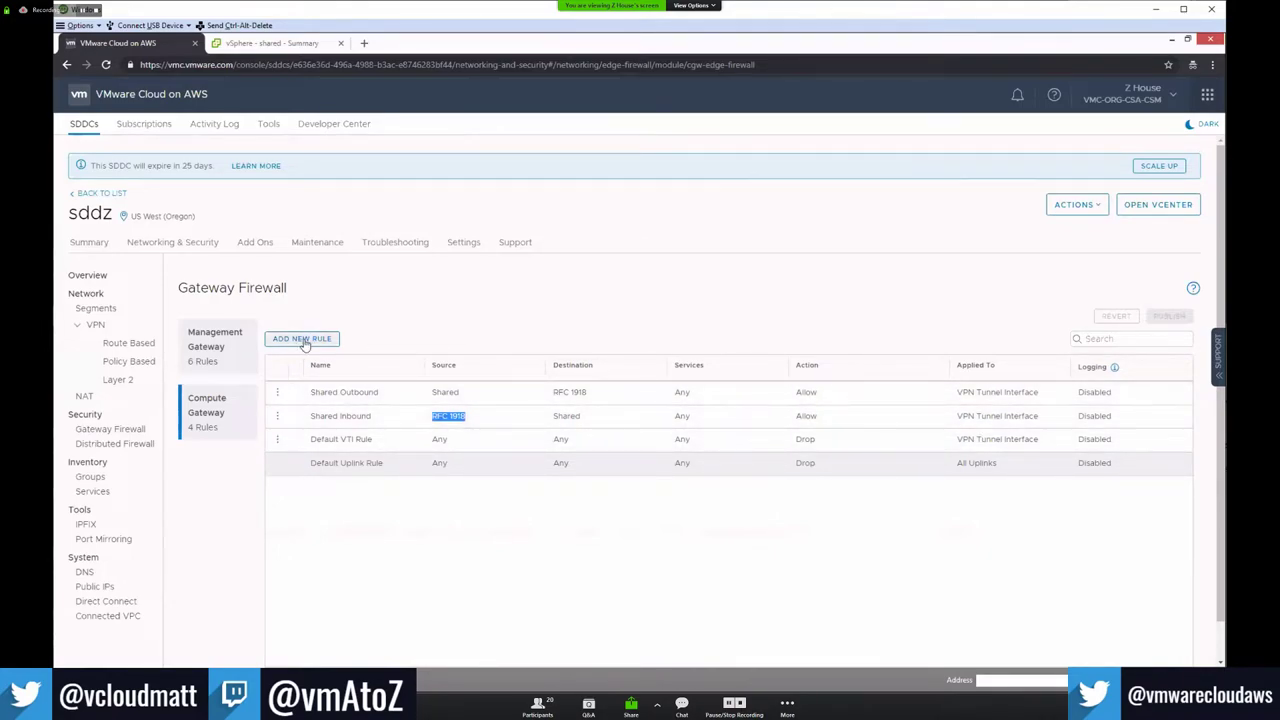
Rerun ping 8.8.8.8 in the shared VM's console from the command history.
key("alt+Tab")
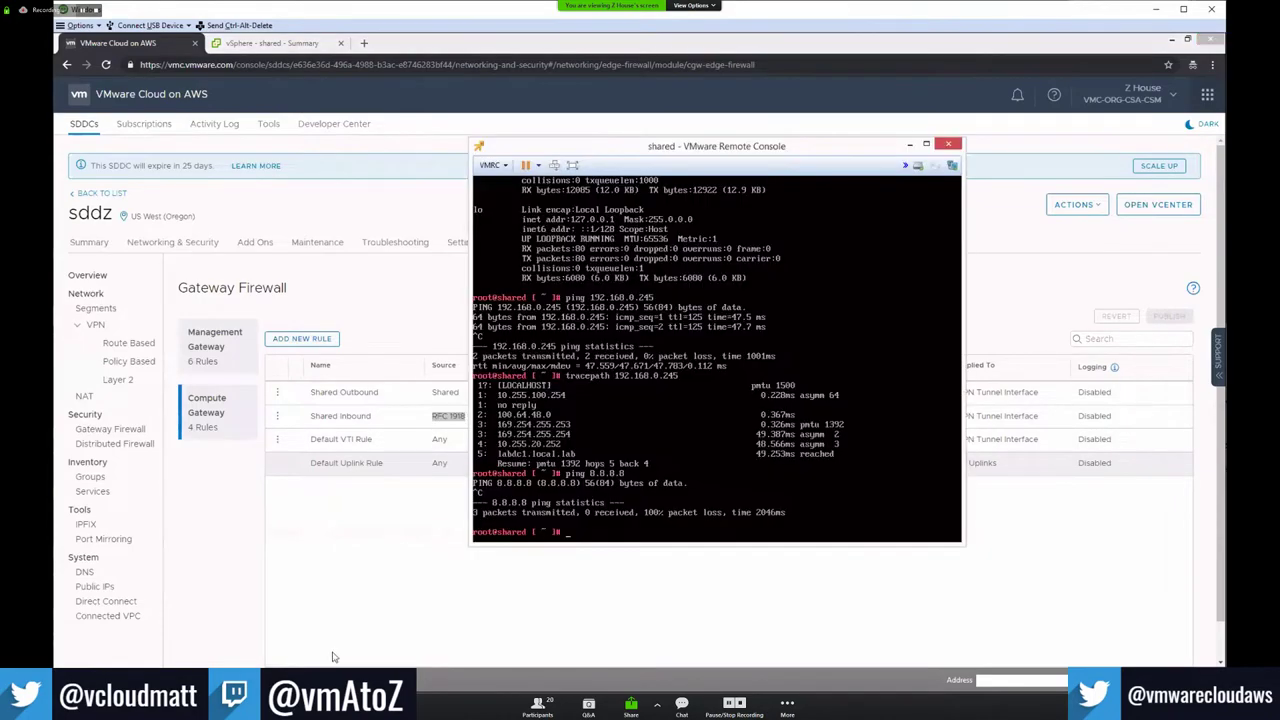
key("Up")
key("Return")
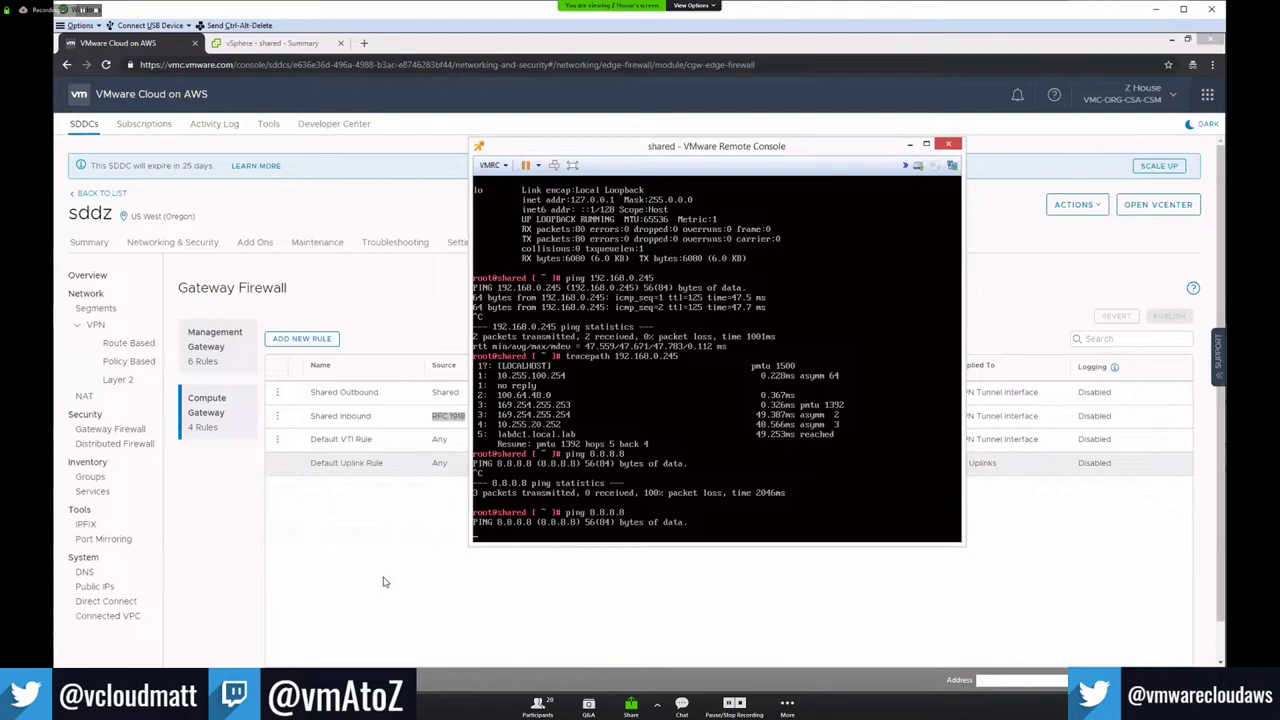
Add a new Compute Gateway rule named 'Shared Internet' with the Shared group as source.
left_click(300, 338)
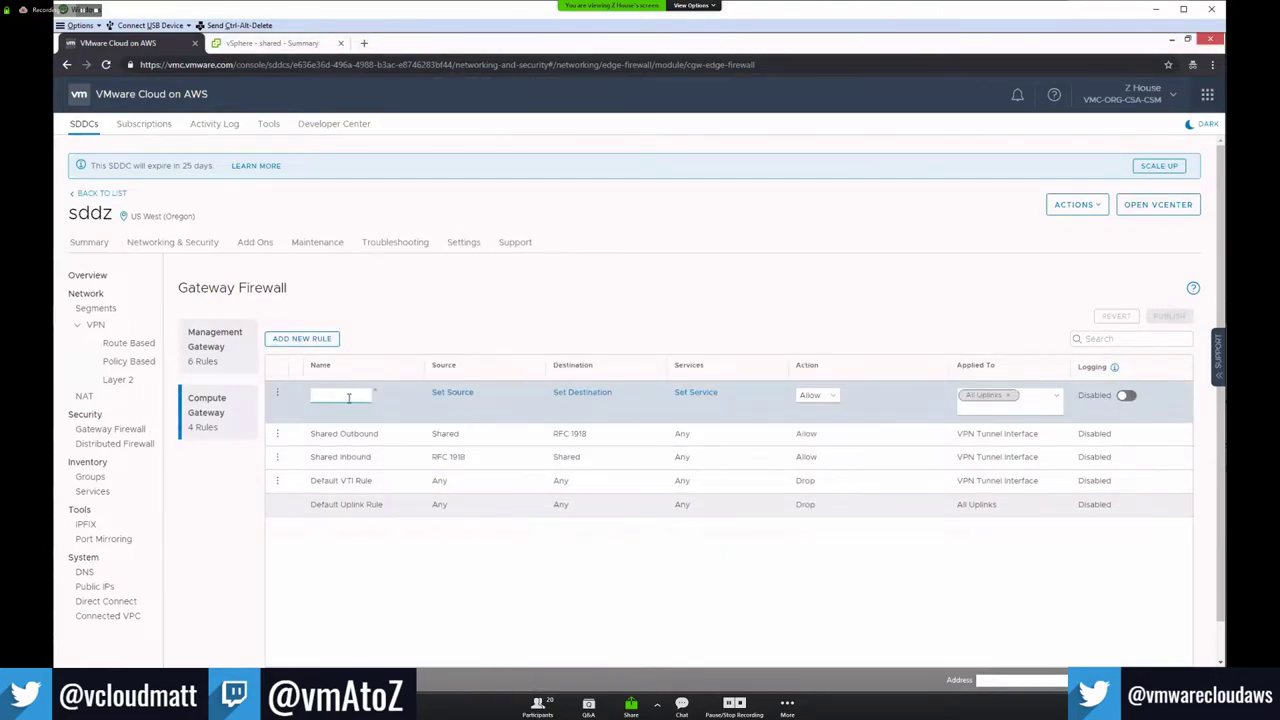
type("Shared Internet")
left_click(454, 394)
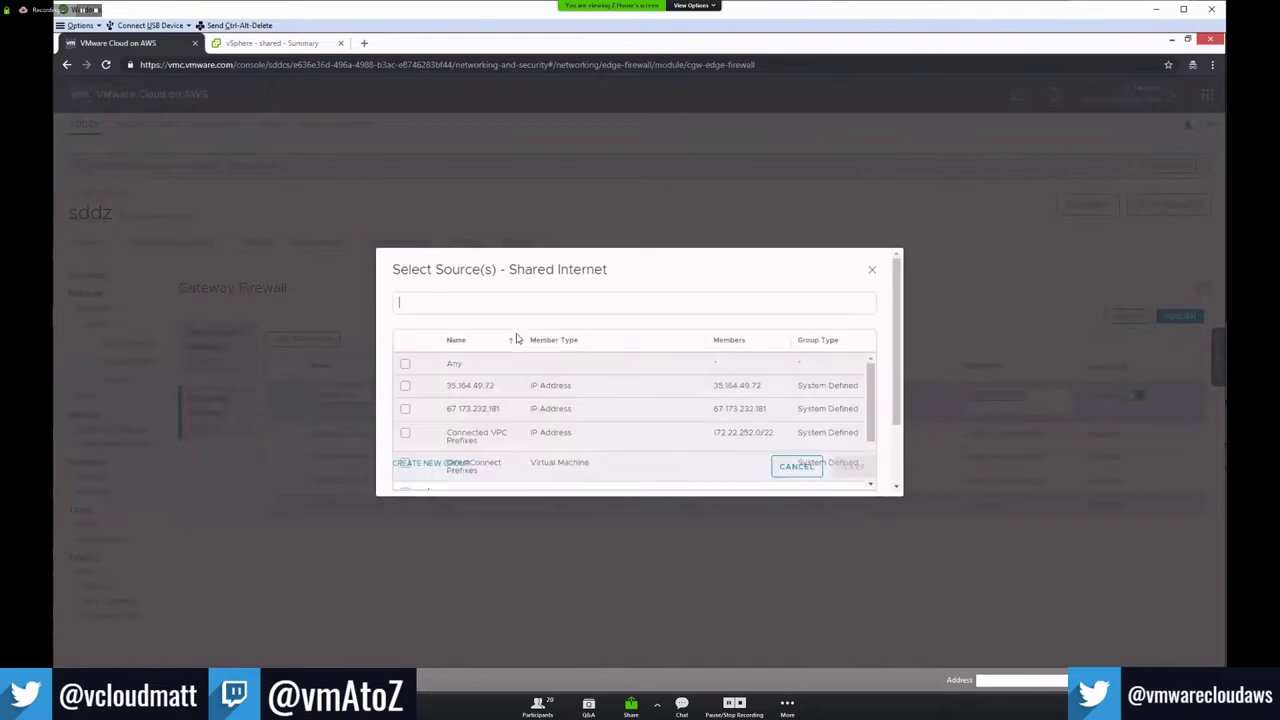
scroll(459, 388, "down", 2)
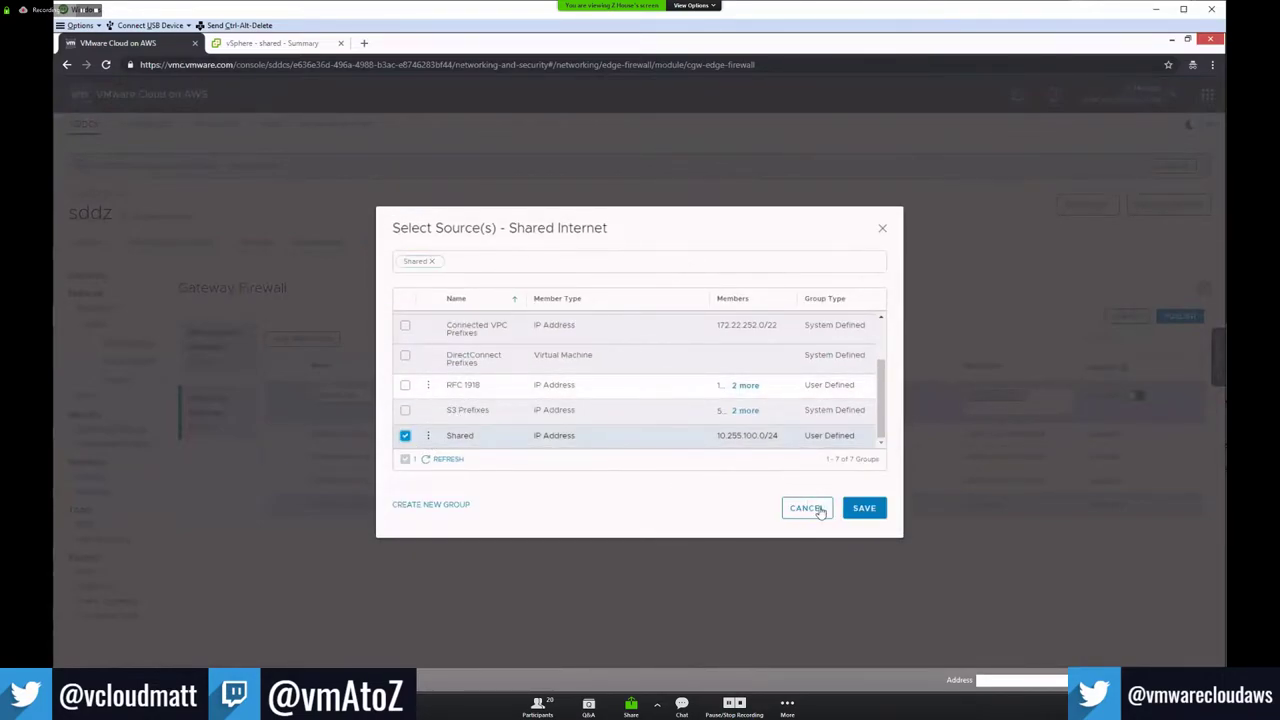
left_click(852, 507)
Set the Shared Internet rule's destination to Any and its services to Any.
left_click(600, 395)
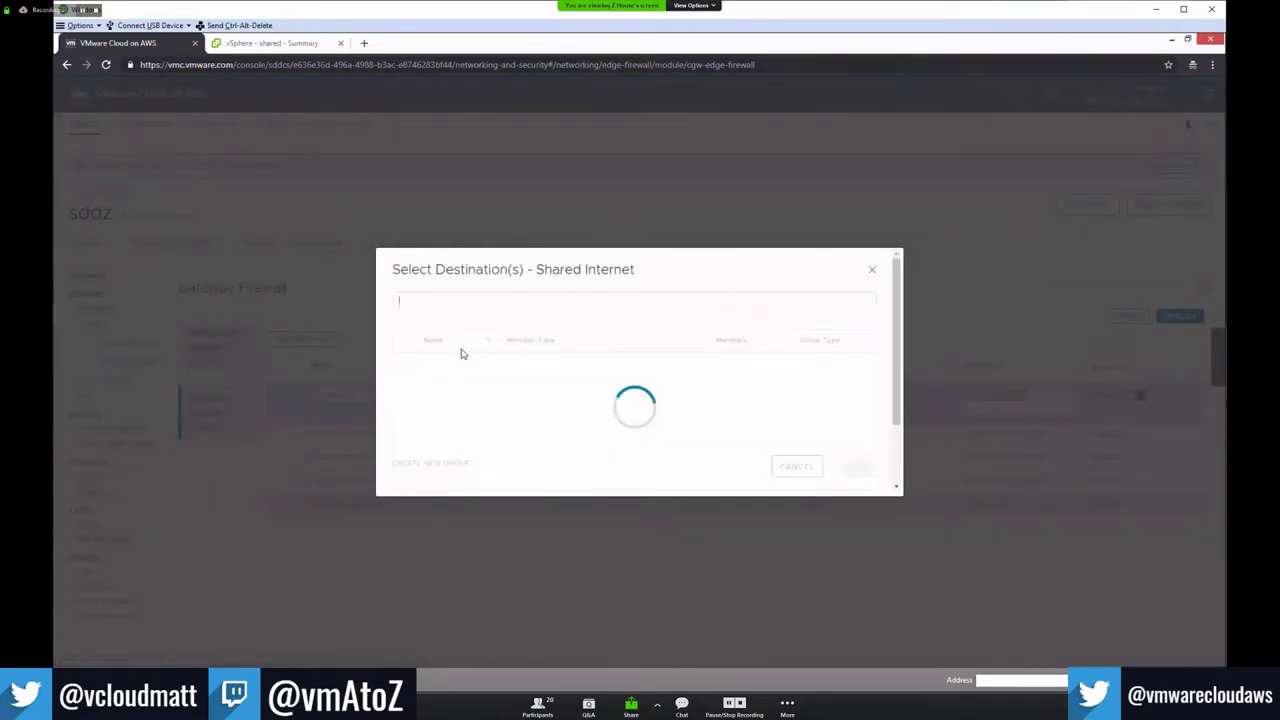
left_click(405, 322)
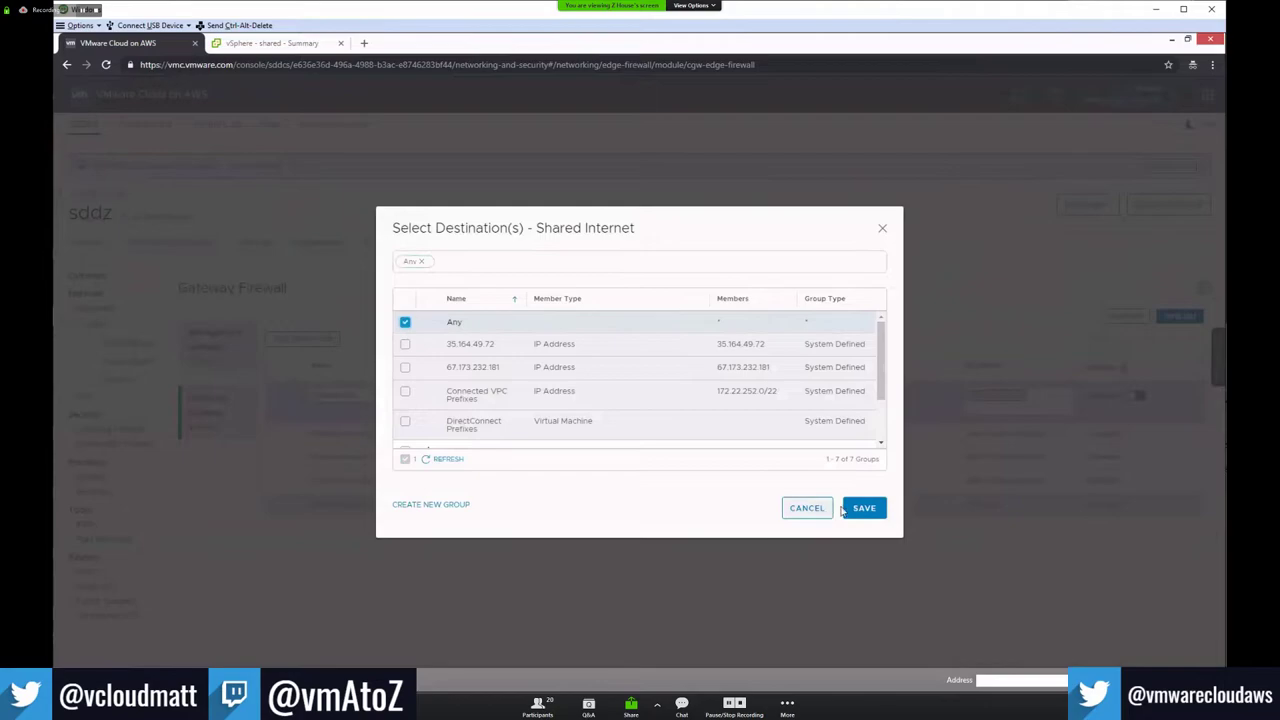
left_click(864, 508)
left_click(705, 395)
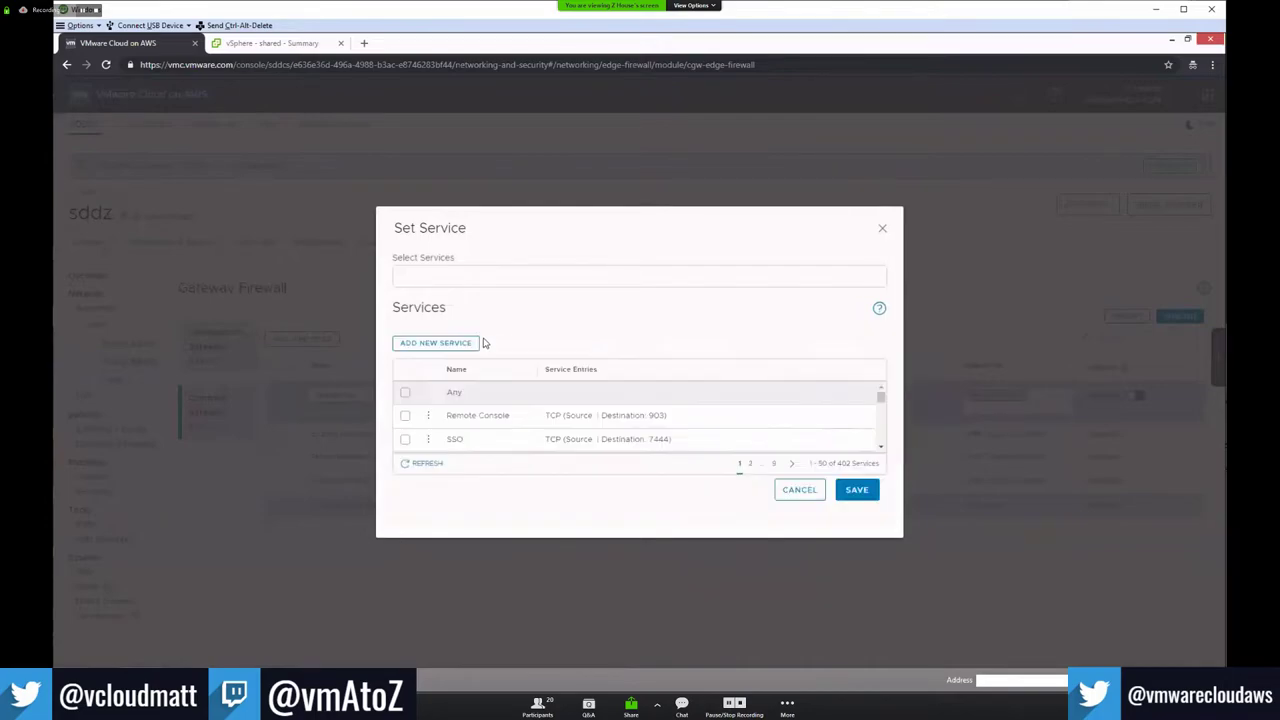
left_click(407, 395)
left_click(855, 518)
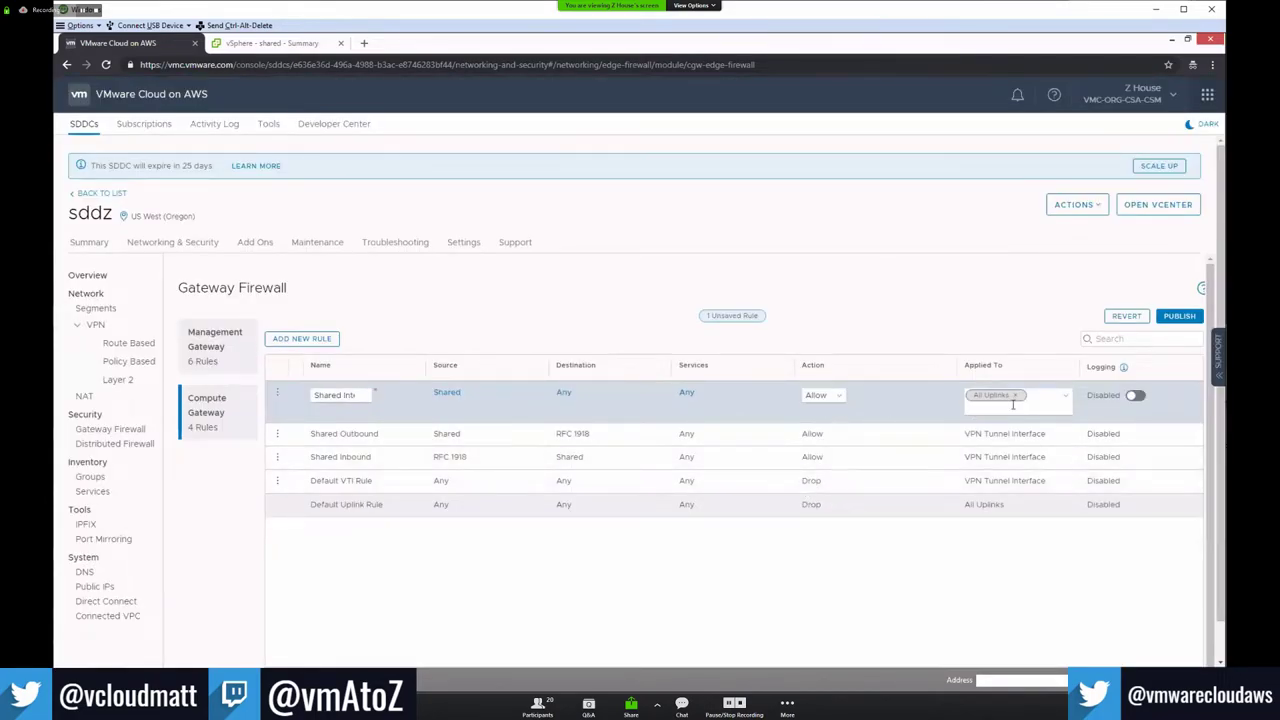
Apply the Shared Internet rule to the Internet Interface instead of All Uplinks and publish it.
left_click(1019, 397)
left_click(1005, 398)
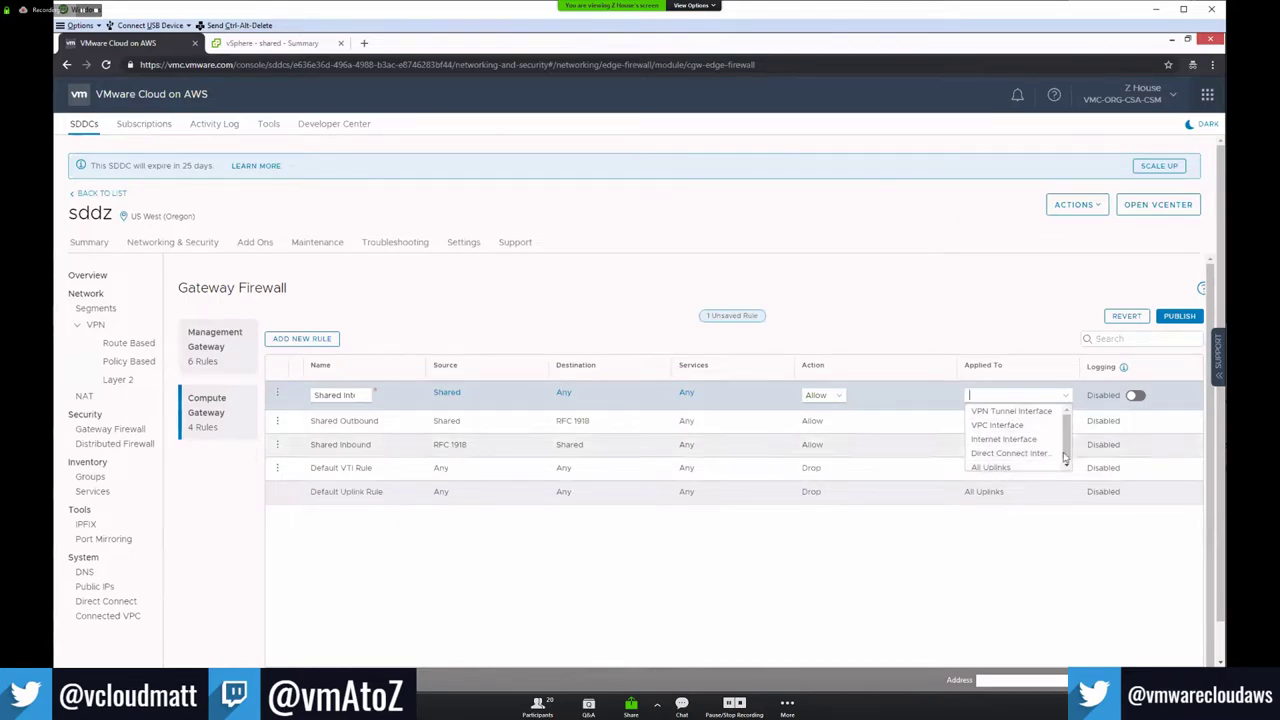
left_click(1030, 440)
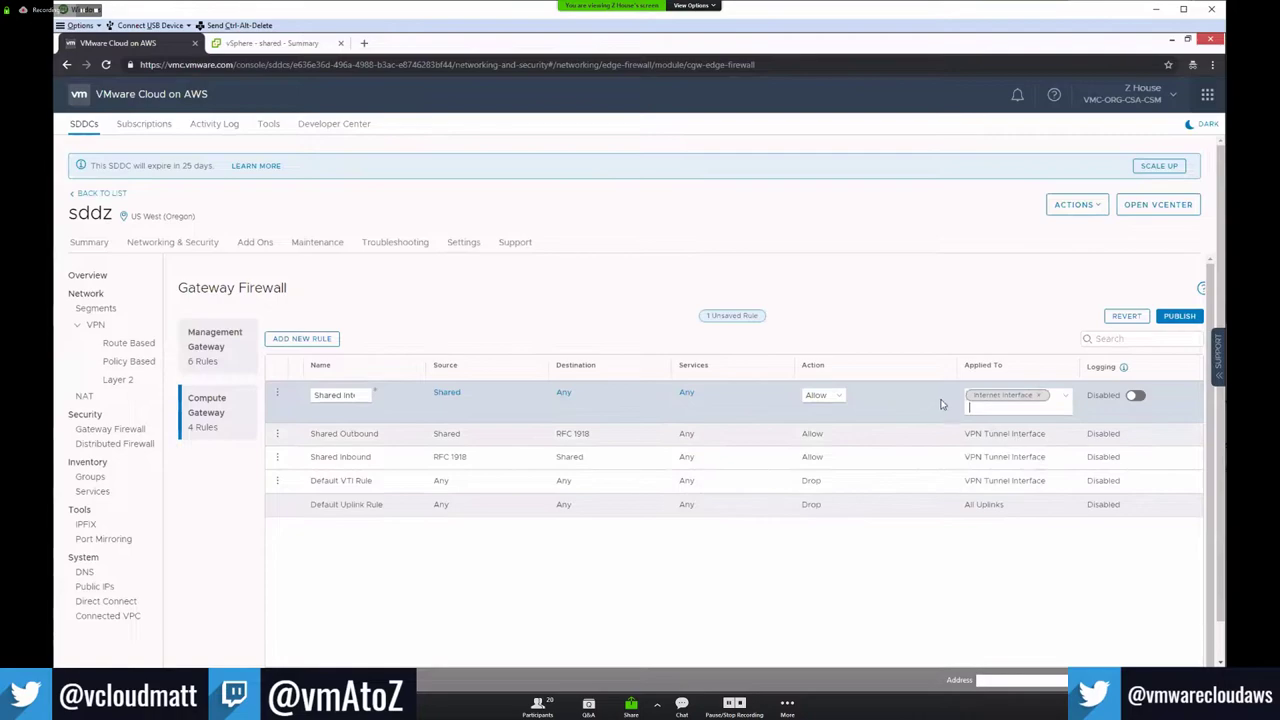
left_click(1179, 316)
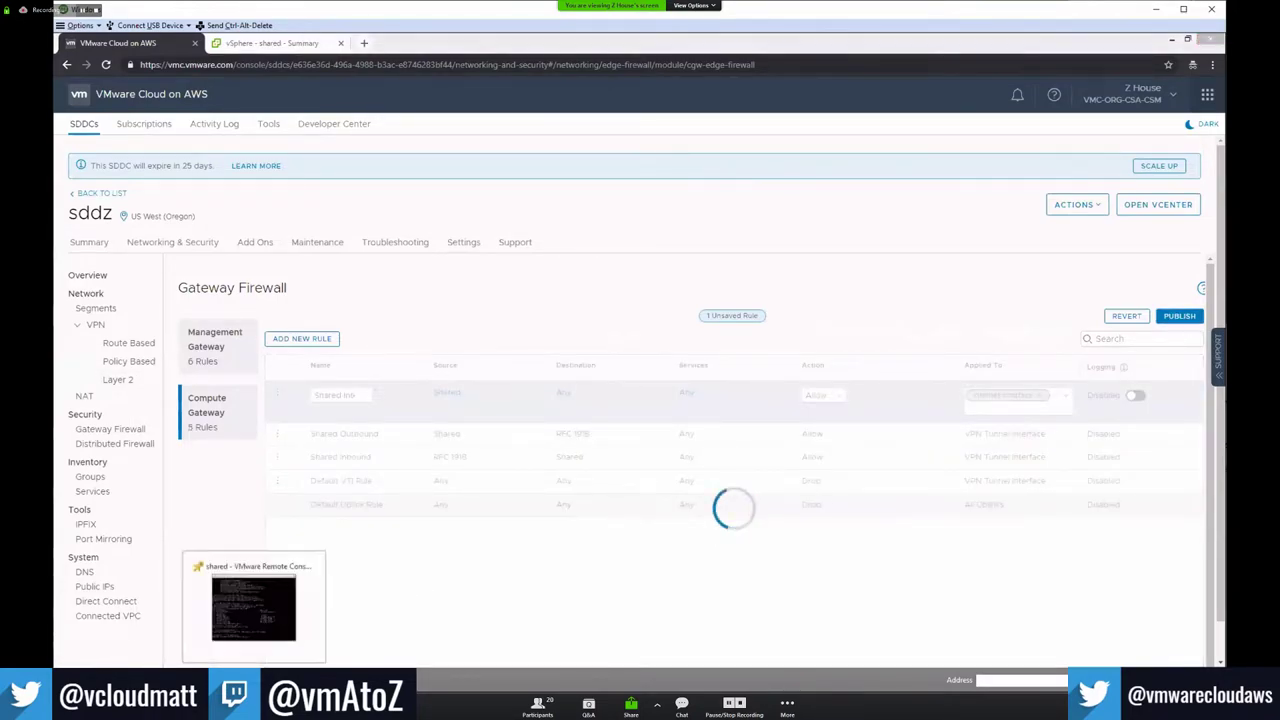
left_click(253, 605)
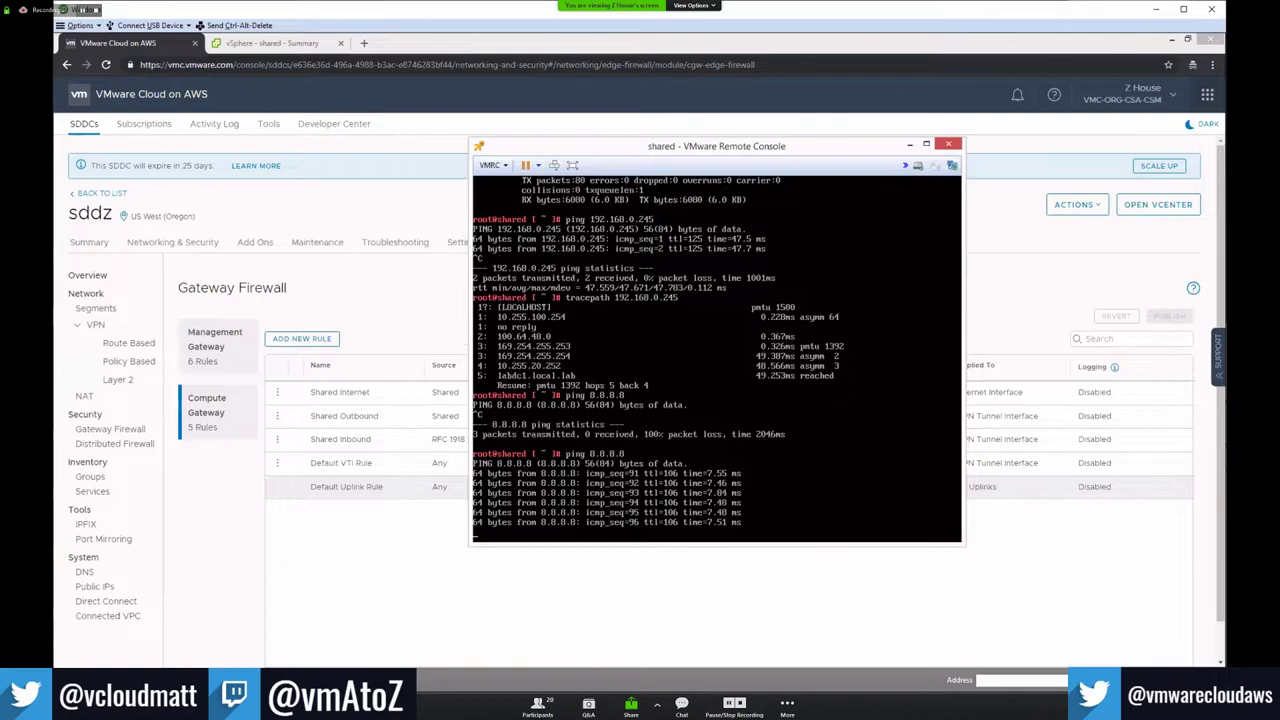
Stop the shared VM's ping to 8.8.8.8 and minimize the remote console.
key("ctrl+c")
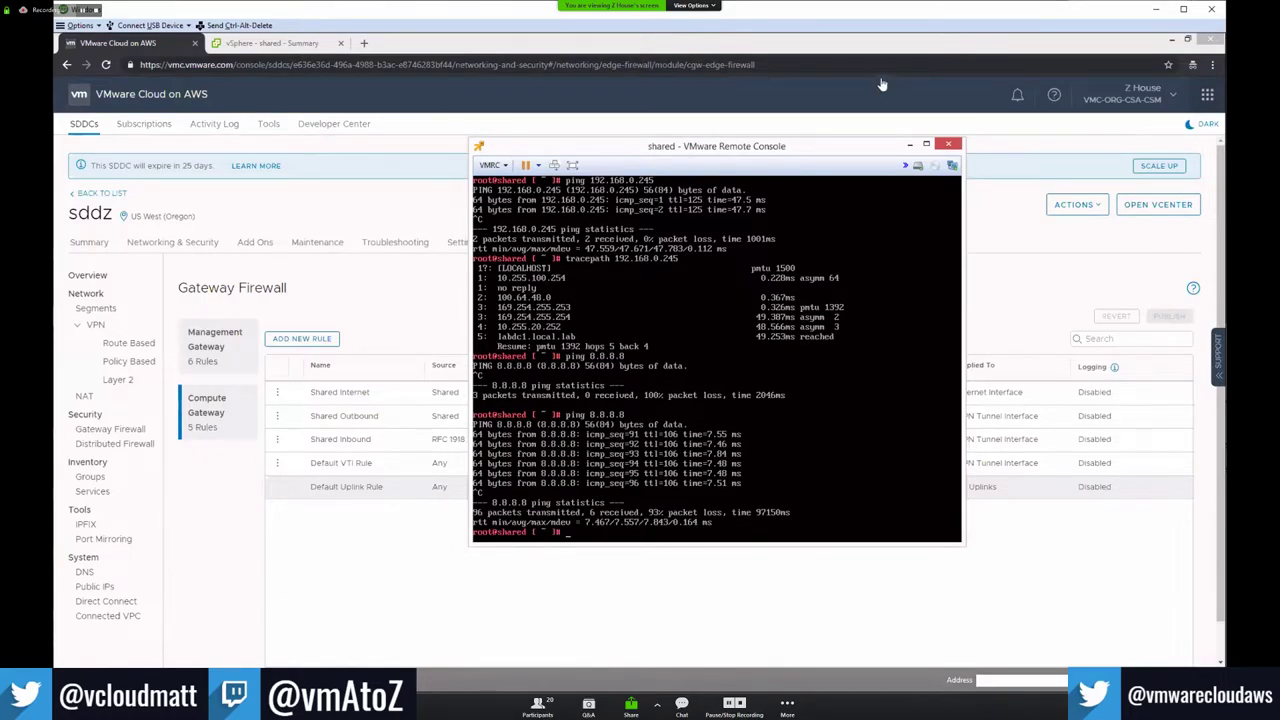
left_click(910, 145)
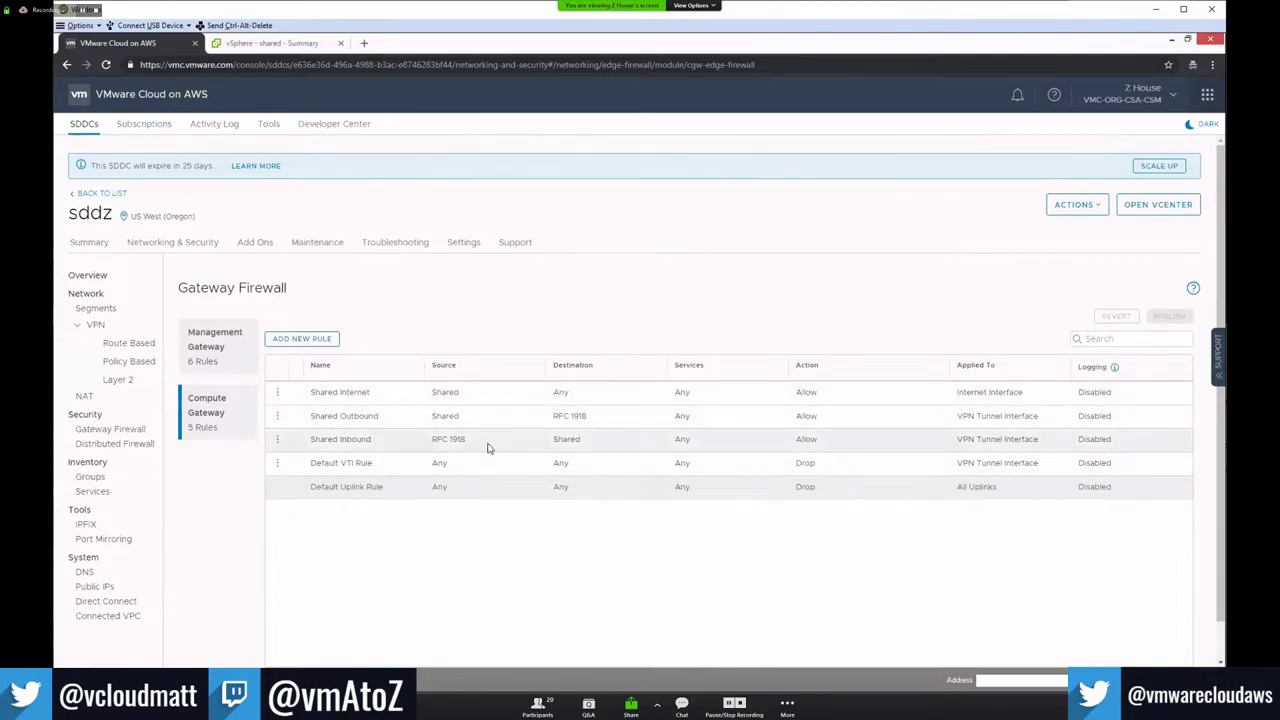
Review the RFC 1918 group's three member subnets and Shared's 10.255.100.0/24, then open Network Segments.
left_click(90, 477)
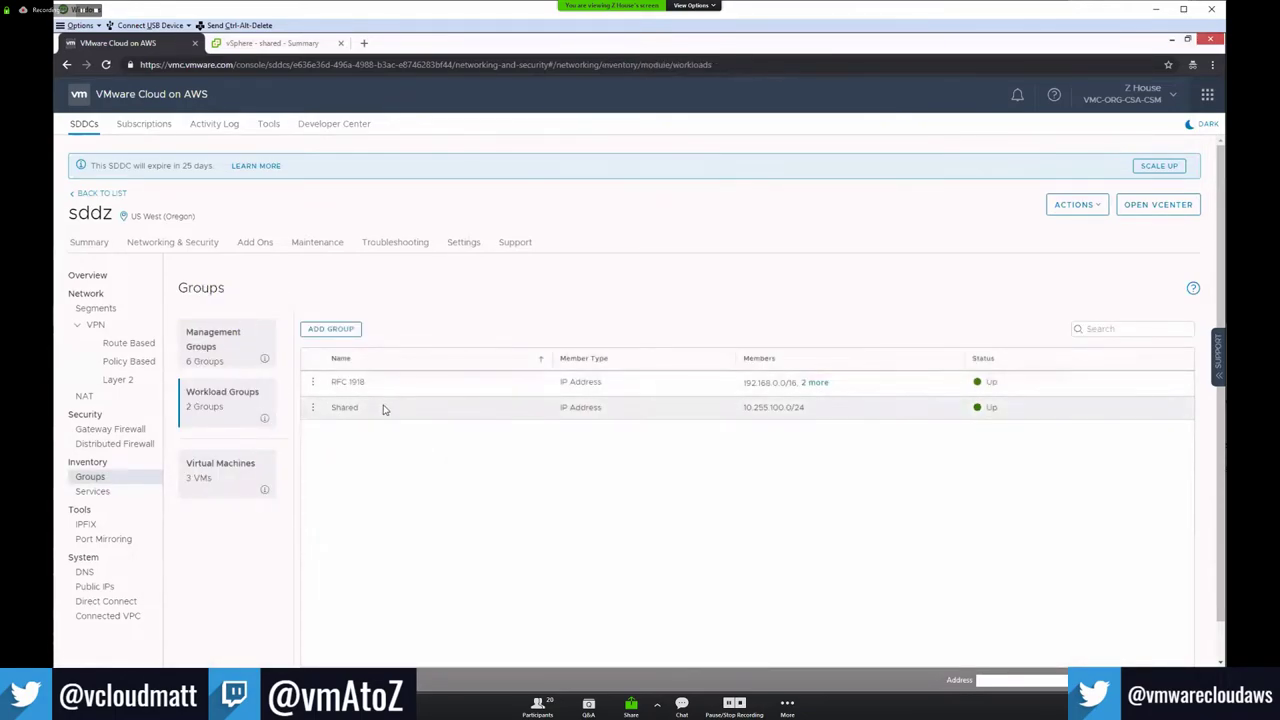
left_click_drag(333, 385, 370, 385)
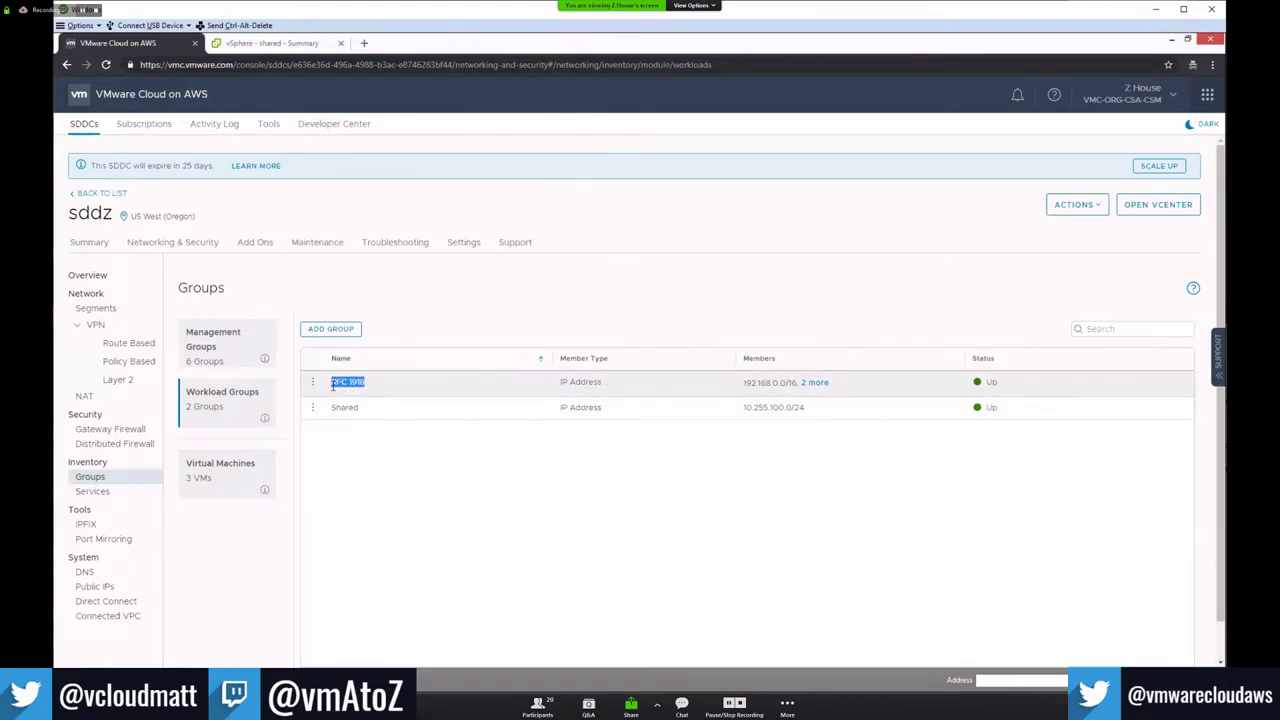
left_click(815, 382)
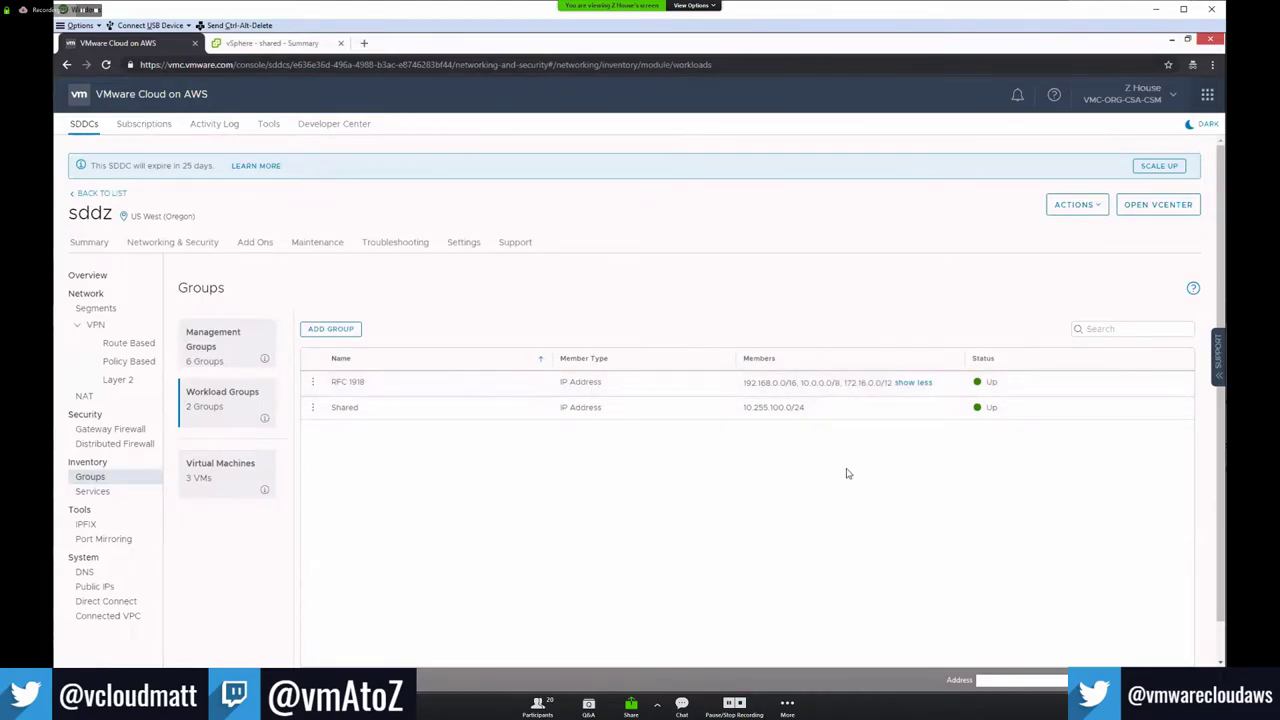
left_click_drag(744, 382, 886, 382)
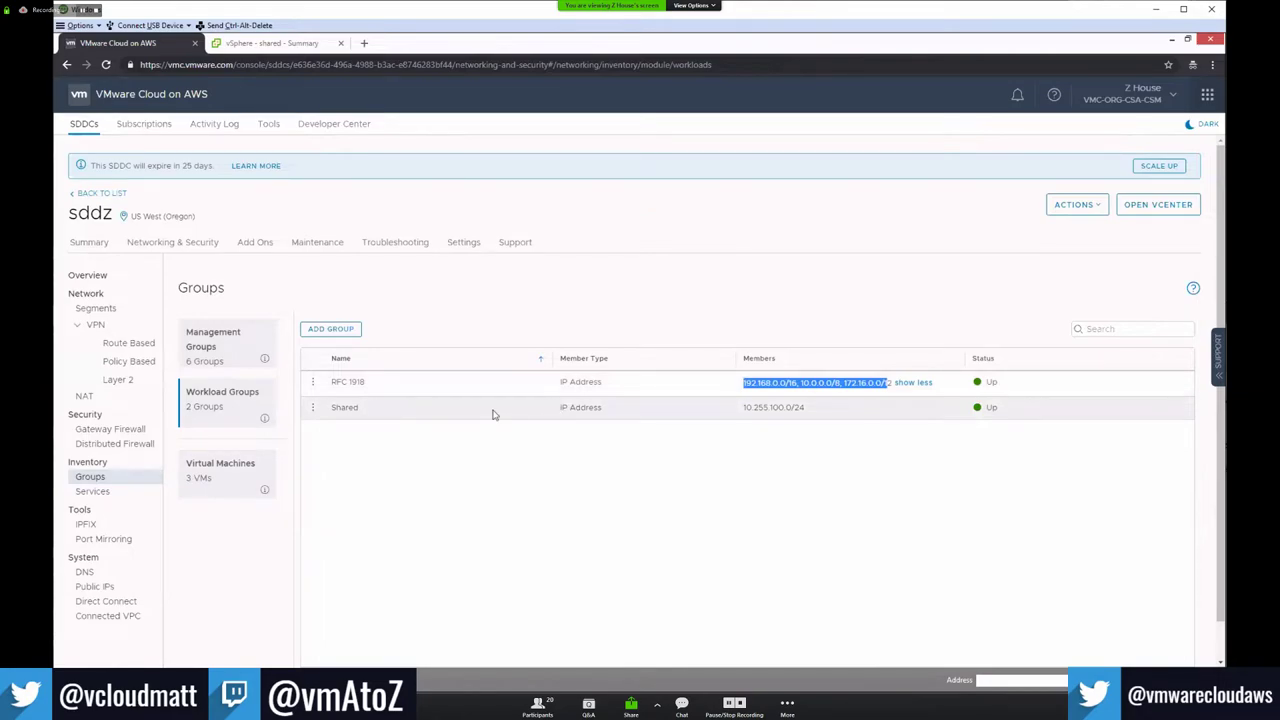
left_click_drag(747, 409, 826, 409)
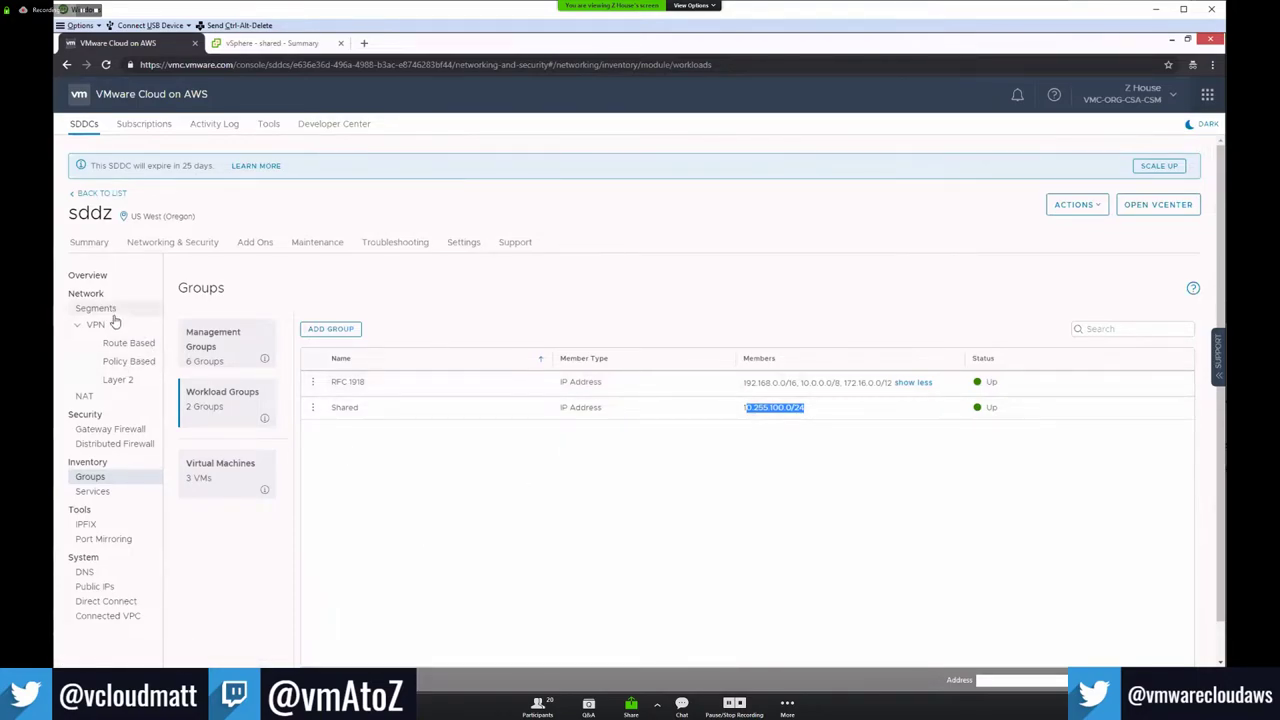
left_click(95, 308)
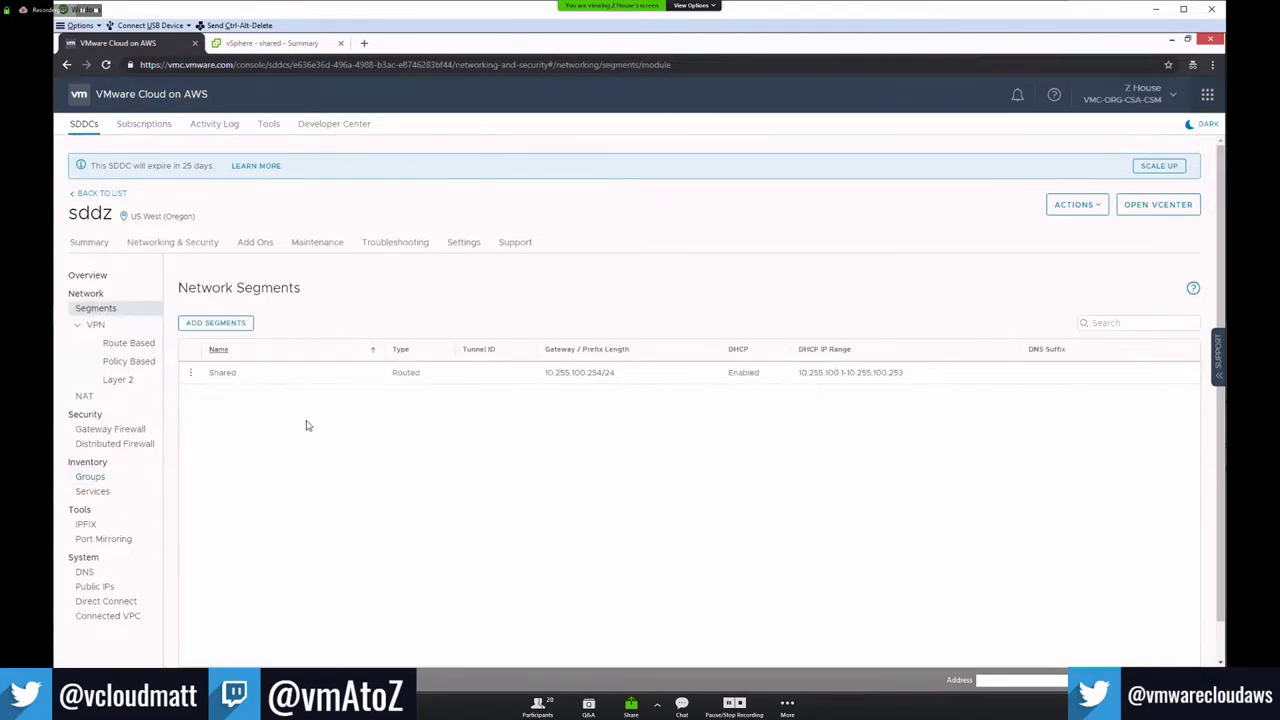
Draft a segment named Test with gateway 172.31.0.254/24 and DHCP enabled.
left_click(214, 323)
type("Test")
left_click(613, 373)
type("172.31.0.")
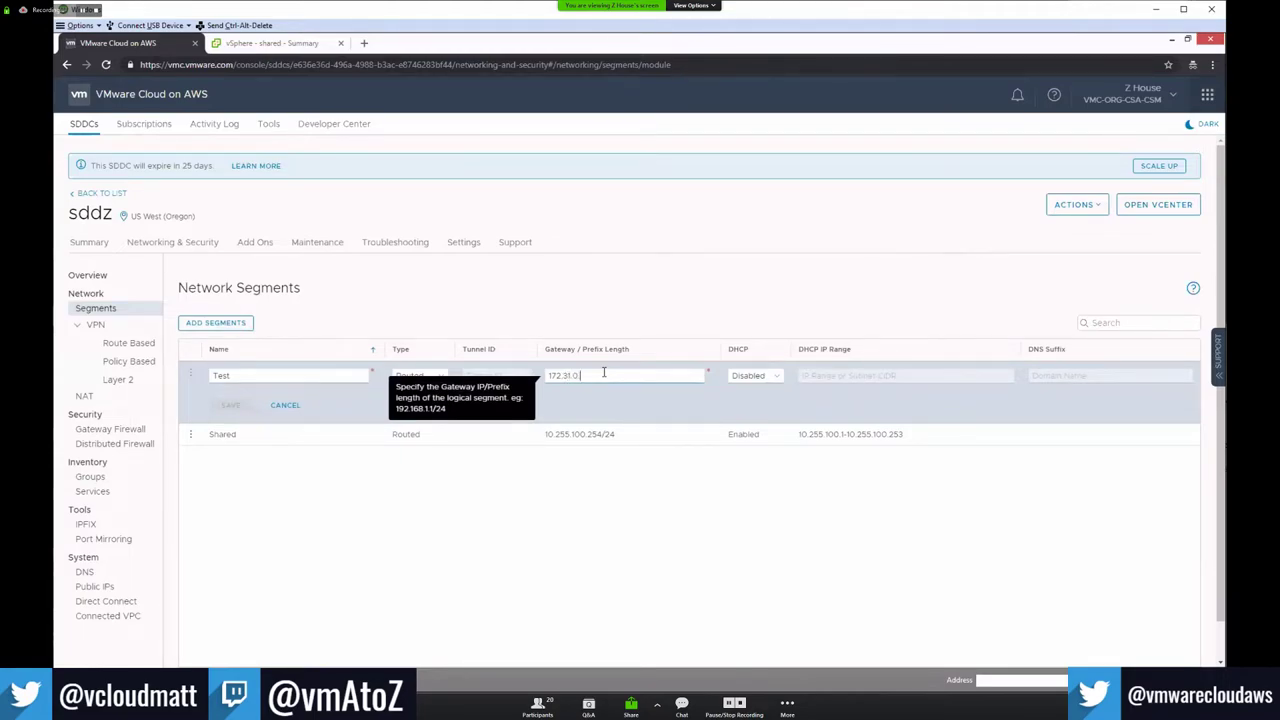
type("254/24")
left_click(757, 377)
left_click(750, 393)
Enter the Test segment's DHCP IP range as 172.31.0.1-172.31.0.2253.
left_click_drag(585, 376, 527, 373)
key("ctrl+c")
left_click(893, 377)
key("ctrl+v")
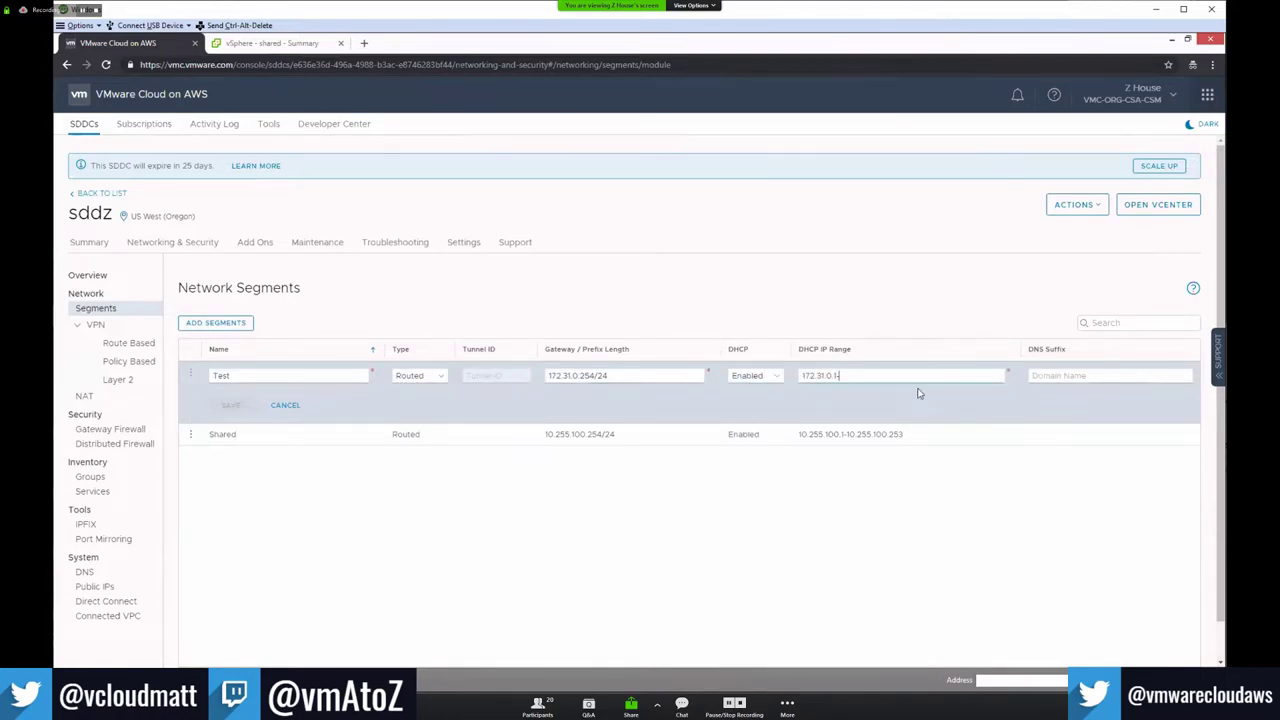
key("ctrl+v")
type("253")
key("Tab")
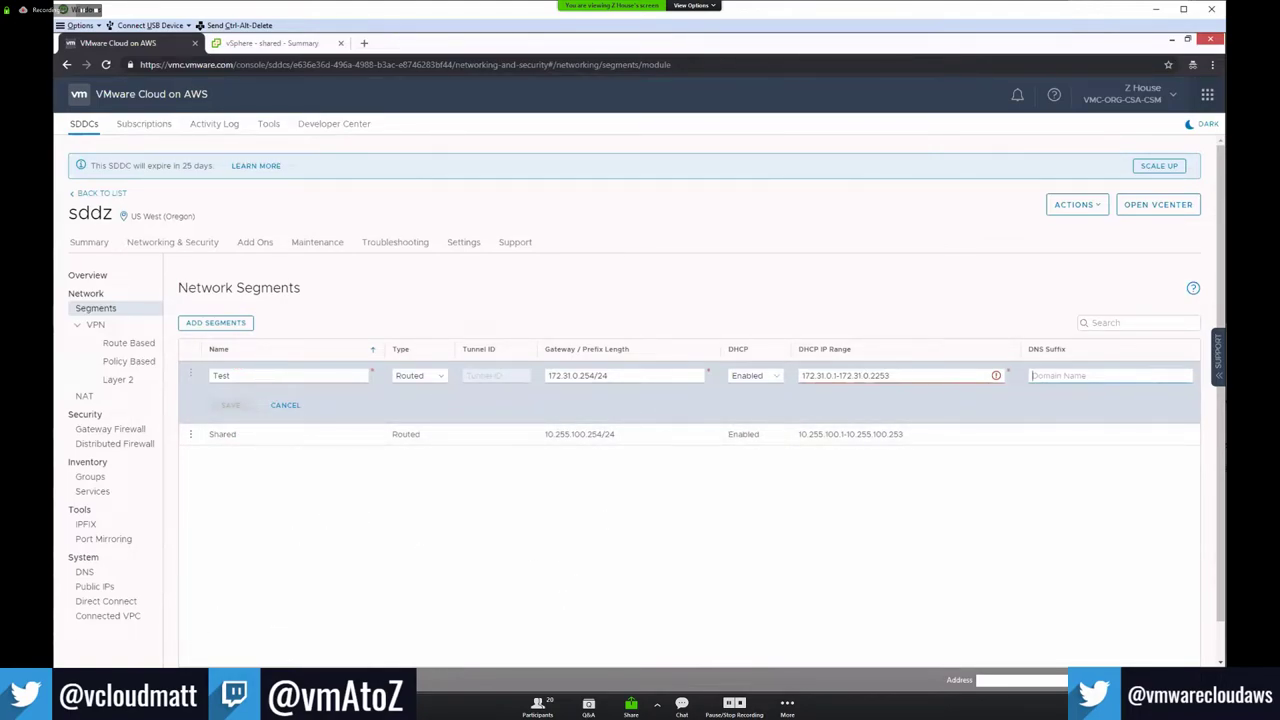
key("alt+Tab")
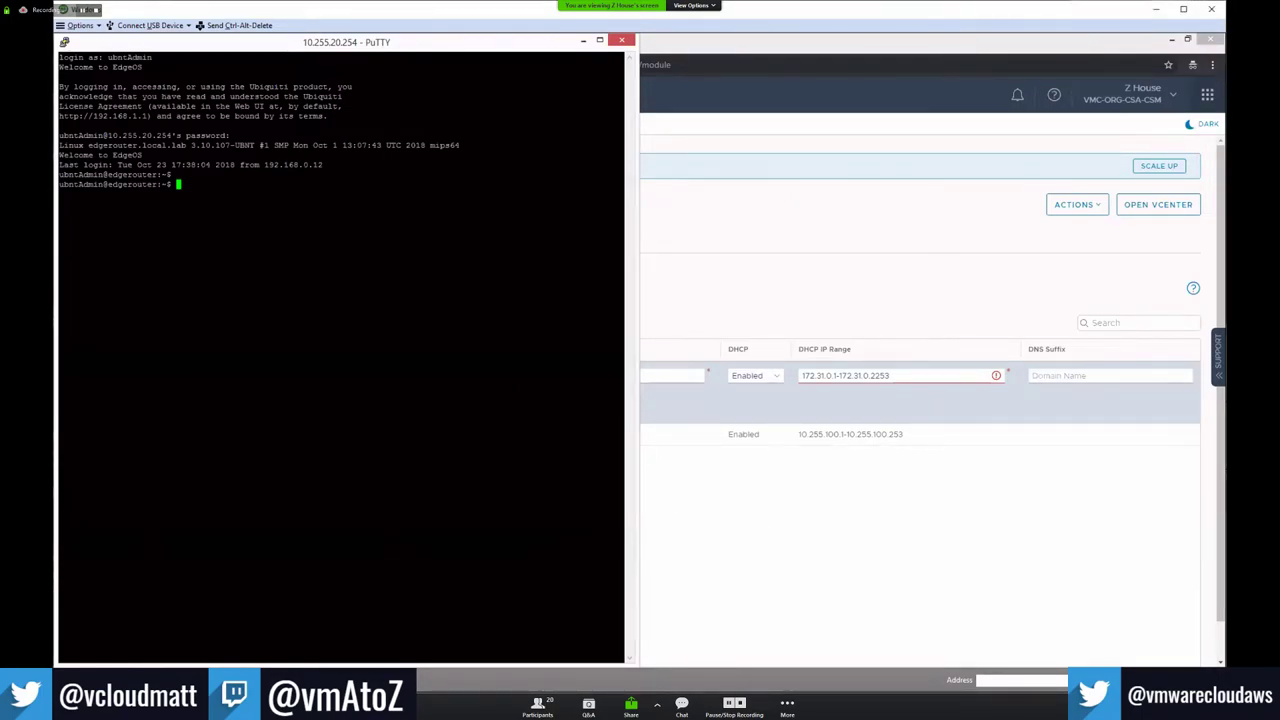
Run 'show ip bgp neighbors 169.254.255.253 routes' on the edge router in PuTTY.
type("show ip bg")
key("BackSpace")
key("BackSpace")
key("BackSpace")
type("bgp neighbors")
key("shift+Insert")
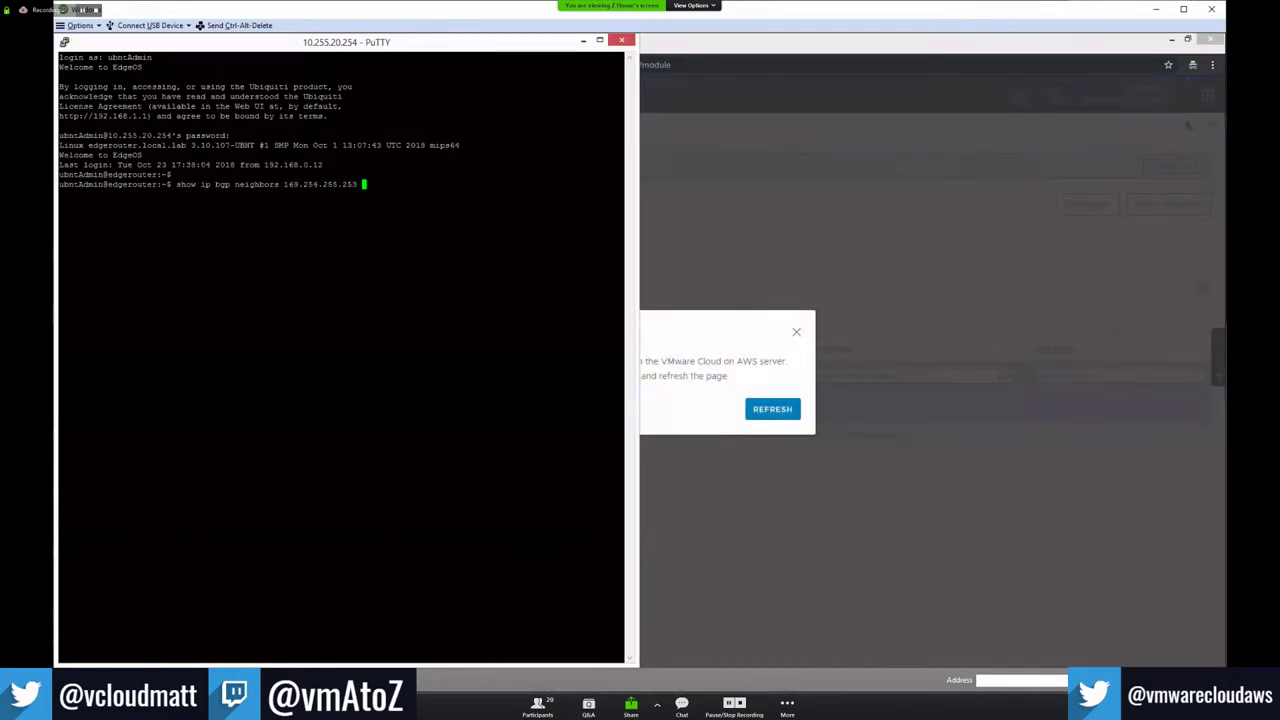
type("routes")
key("Return")
Refresh the disconnected VMware Cloud console, then highlight learned prefixes 10.57.0.0/23 and 10.255.100.0/24.
left_click(647, 371)
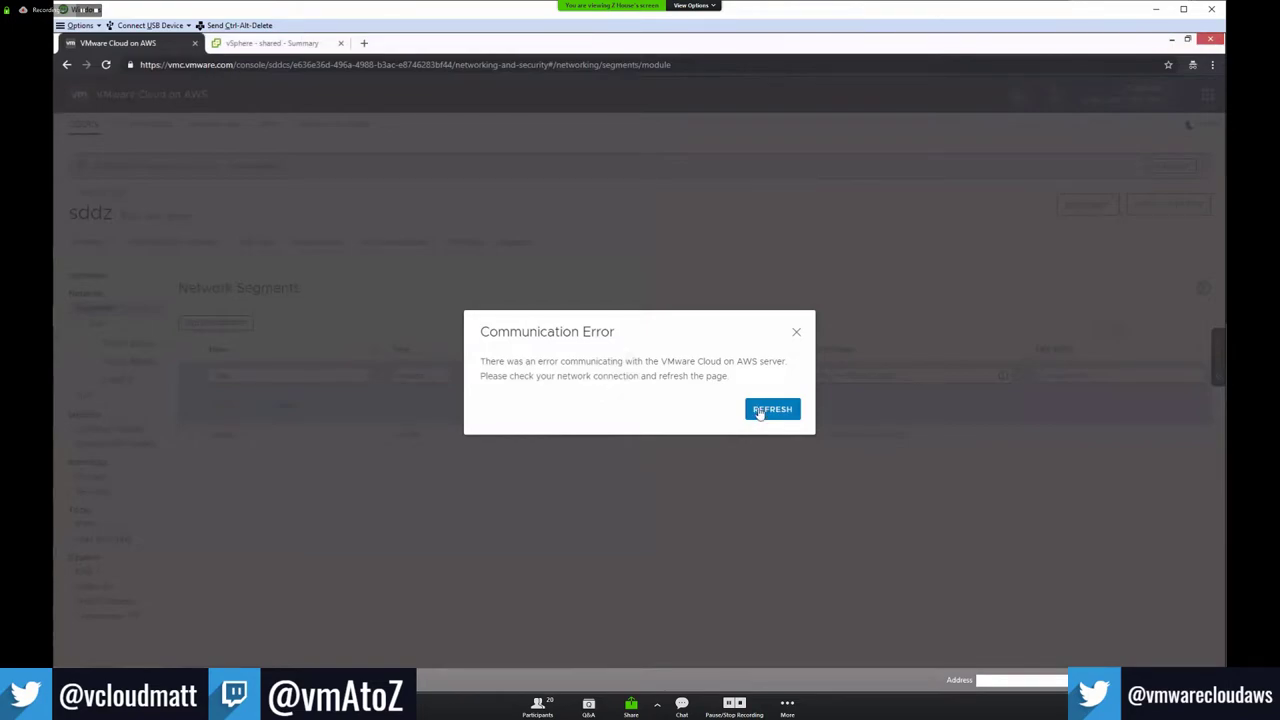
left_click(760, 414)
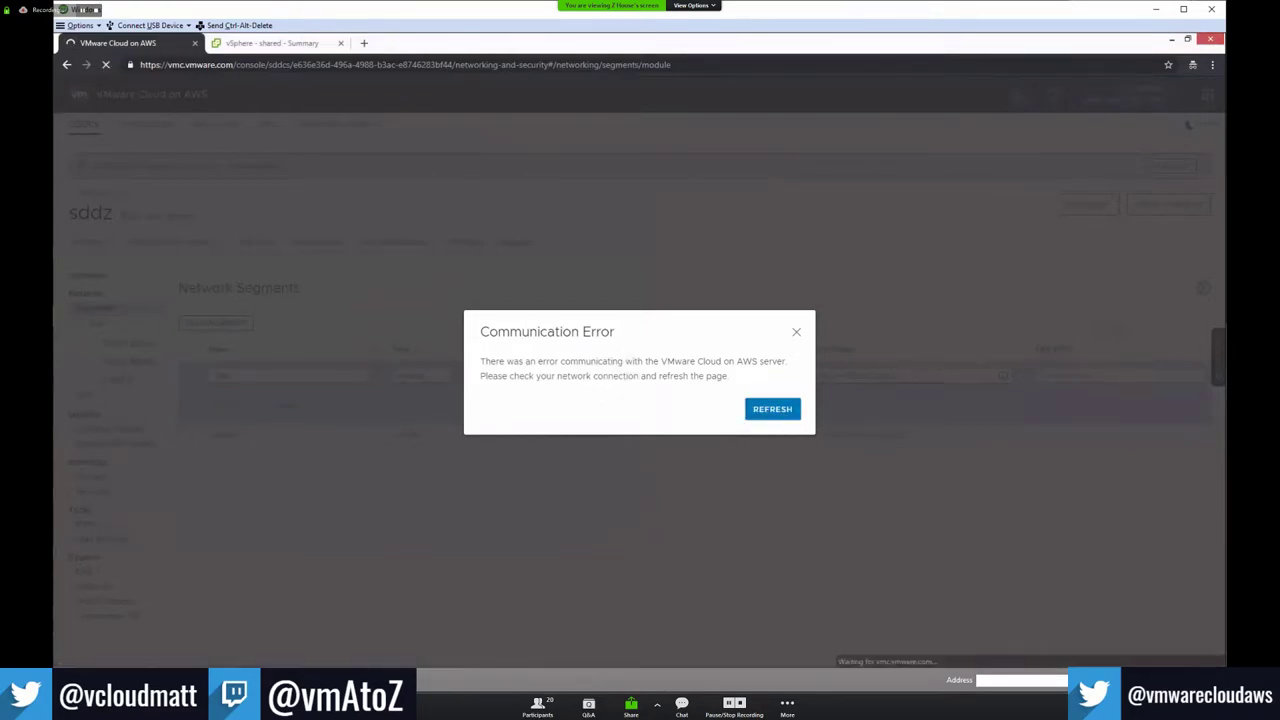
key("alt+Tab")
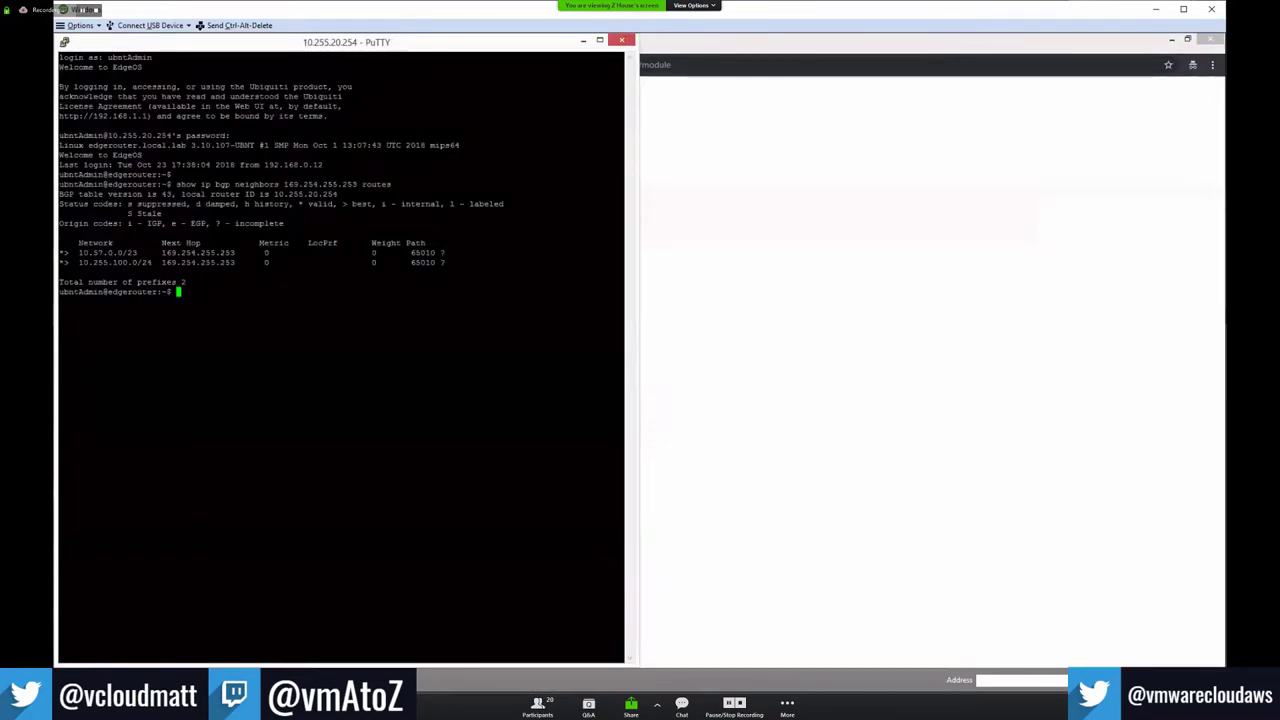
left_click_drag(79, 252, 137, 252)
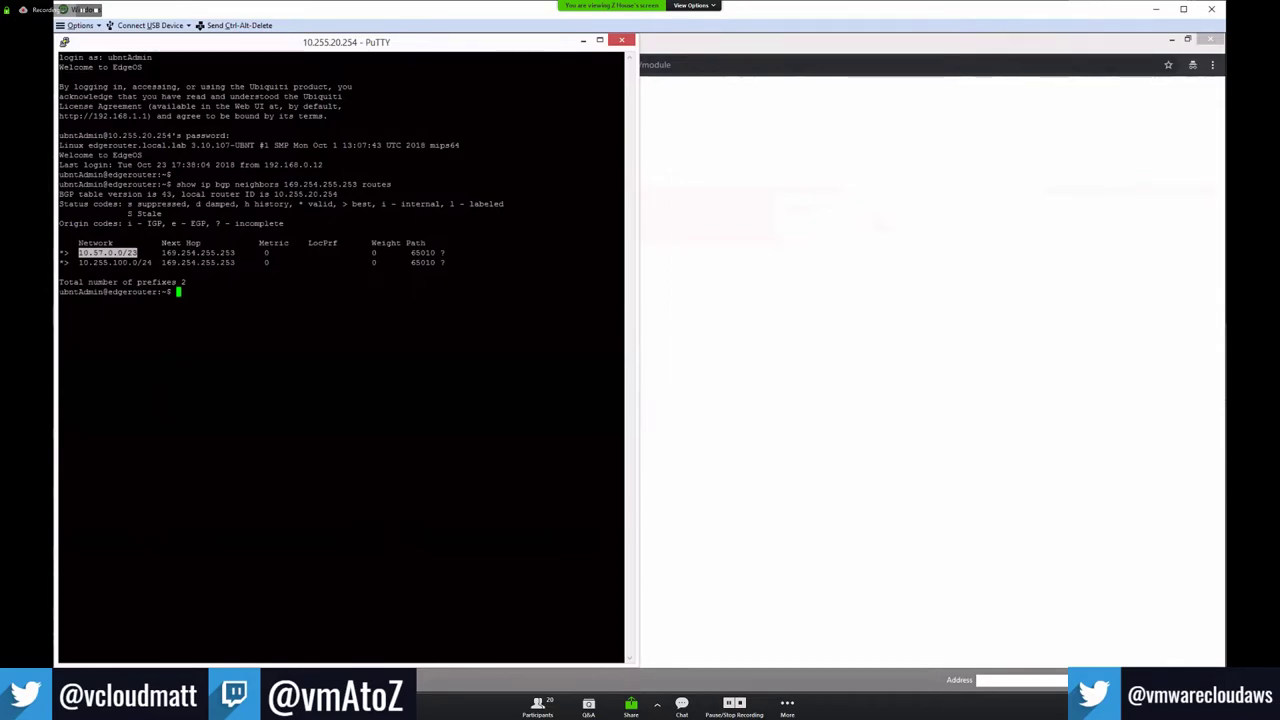
left_click_drag(74, 262, 152, 262)
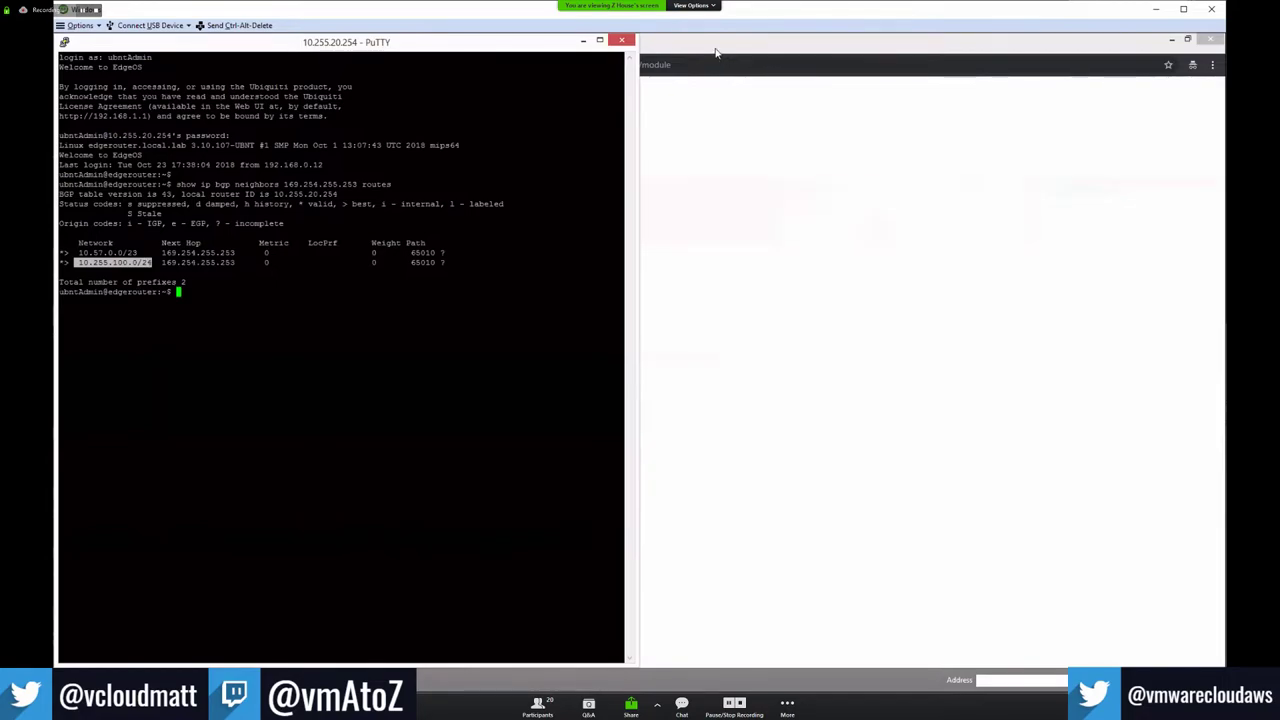
Go to the VMware Cloud Services Discovery page from the browser's address bar.
left_click(718, 50)
left_click(251, 60)
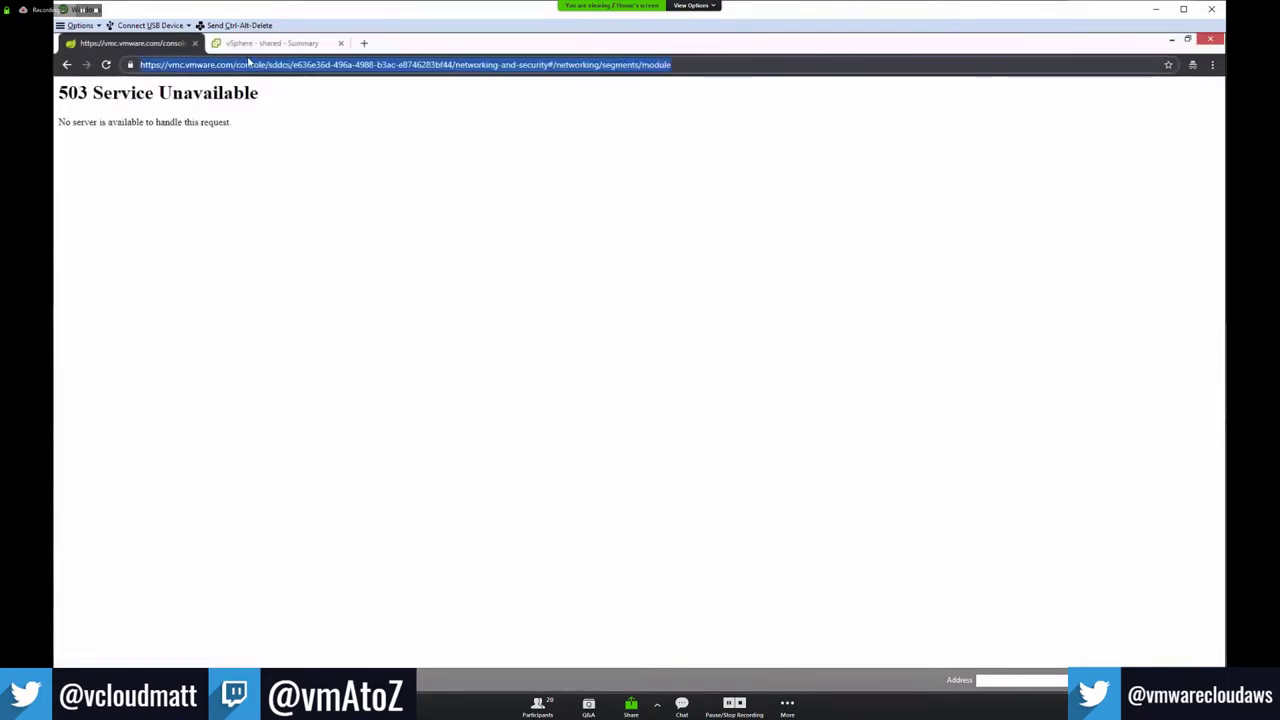
type("c")
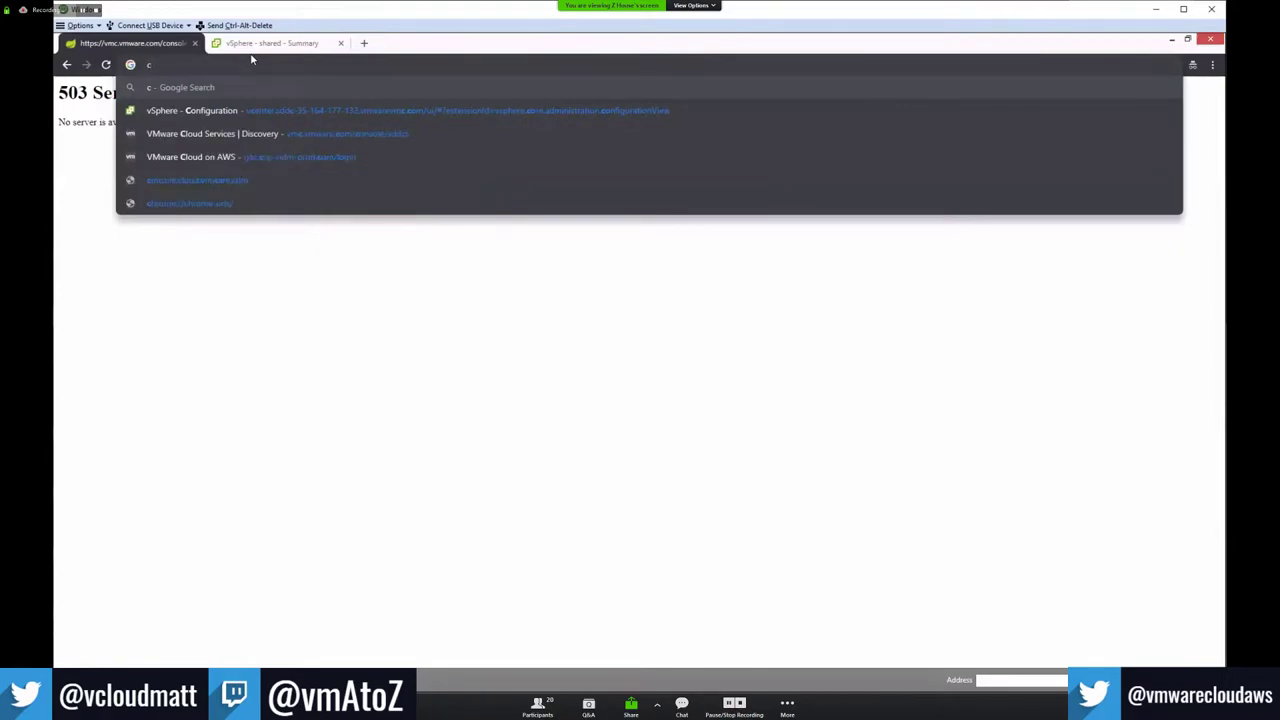
type("lod")
key("BackSpace")
key("Down")
key("Return")
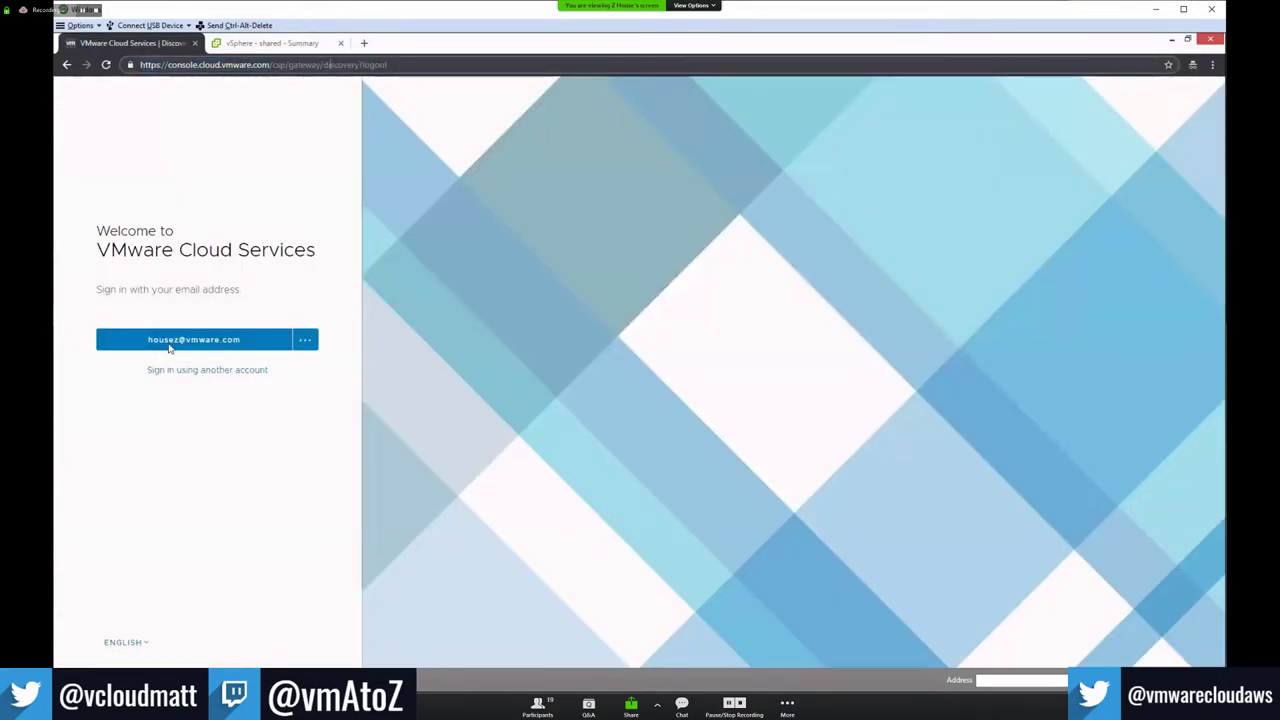
Sign in to Workspace ONE with the work account and the RSA passcode.
left_click(168, 341)
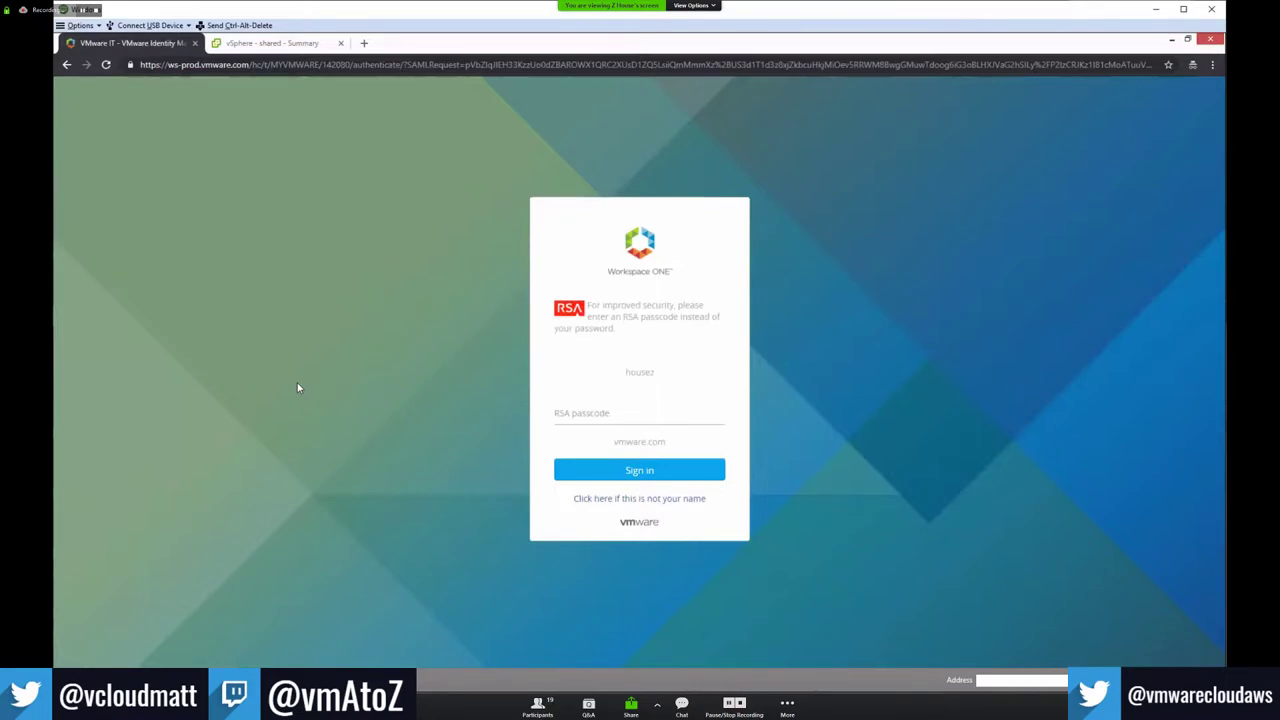
left_click(590, 418)
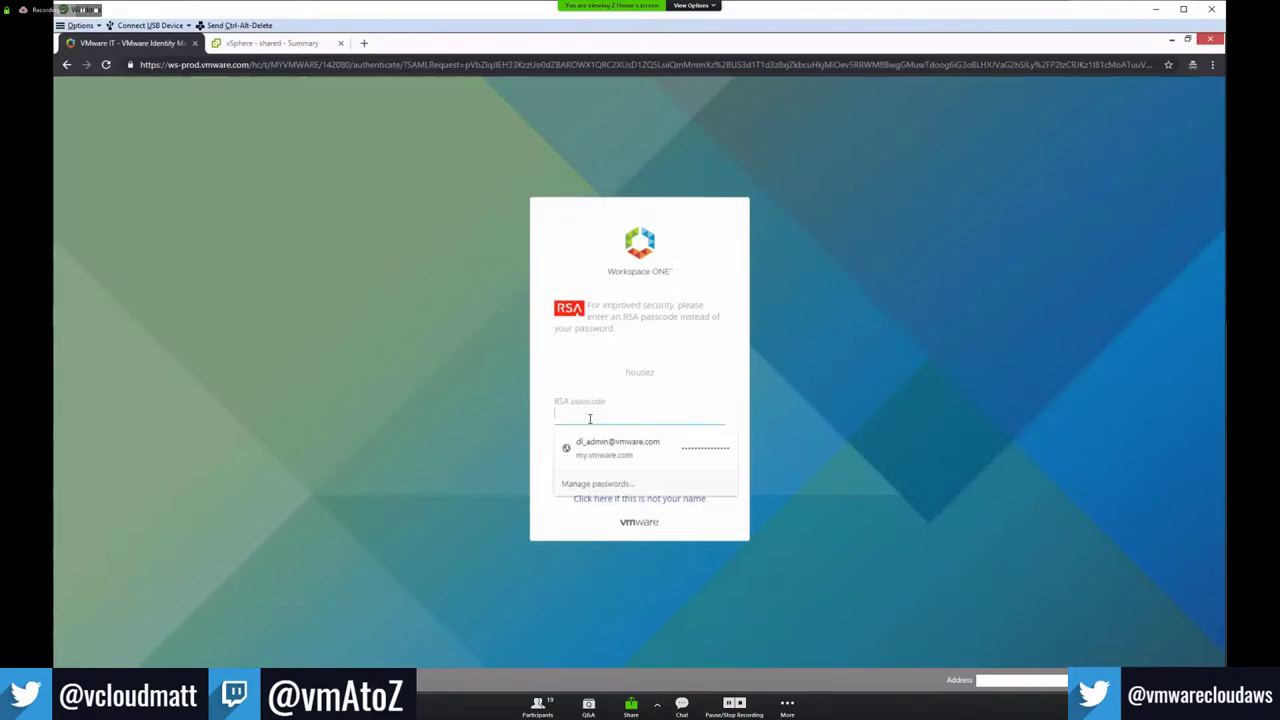
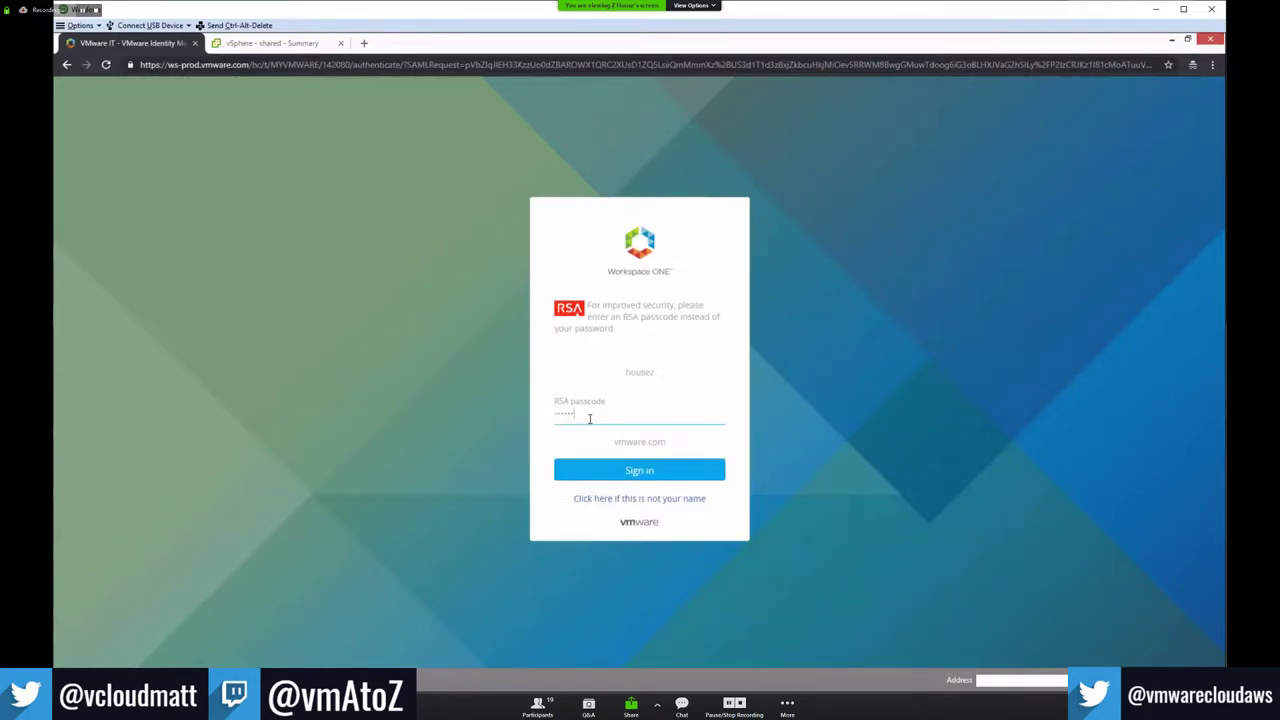
key("Return")
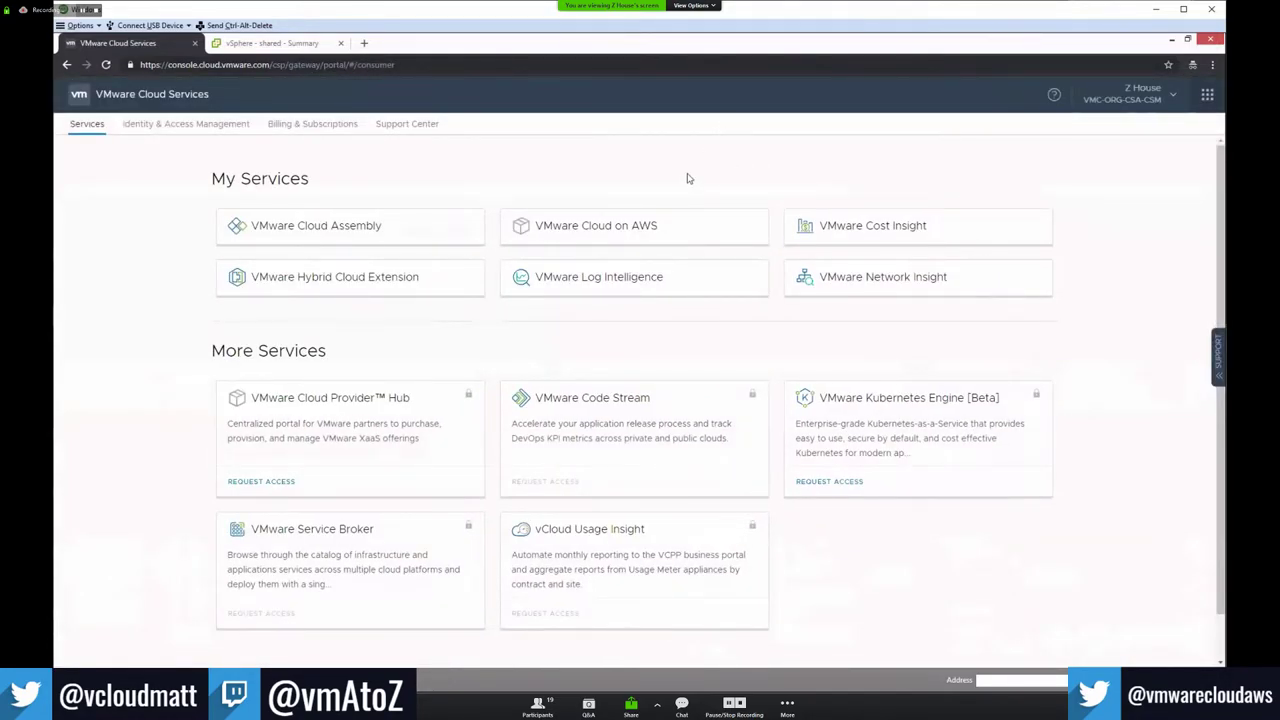
Open VMware Cloud on AWS and its Service Status page showing the October 24, 2018 maintenance.
left_click(649, 226)
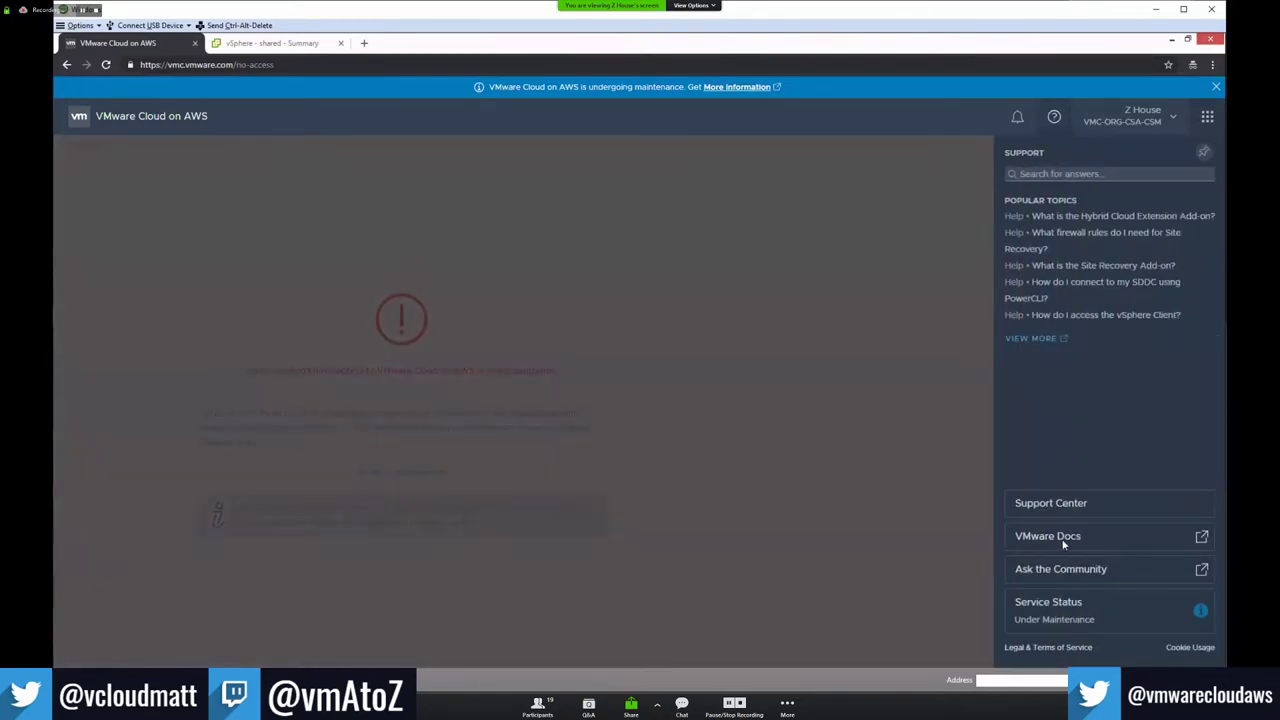
left_click(1056, 602)
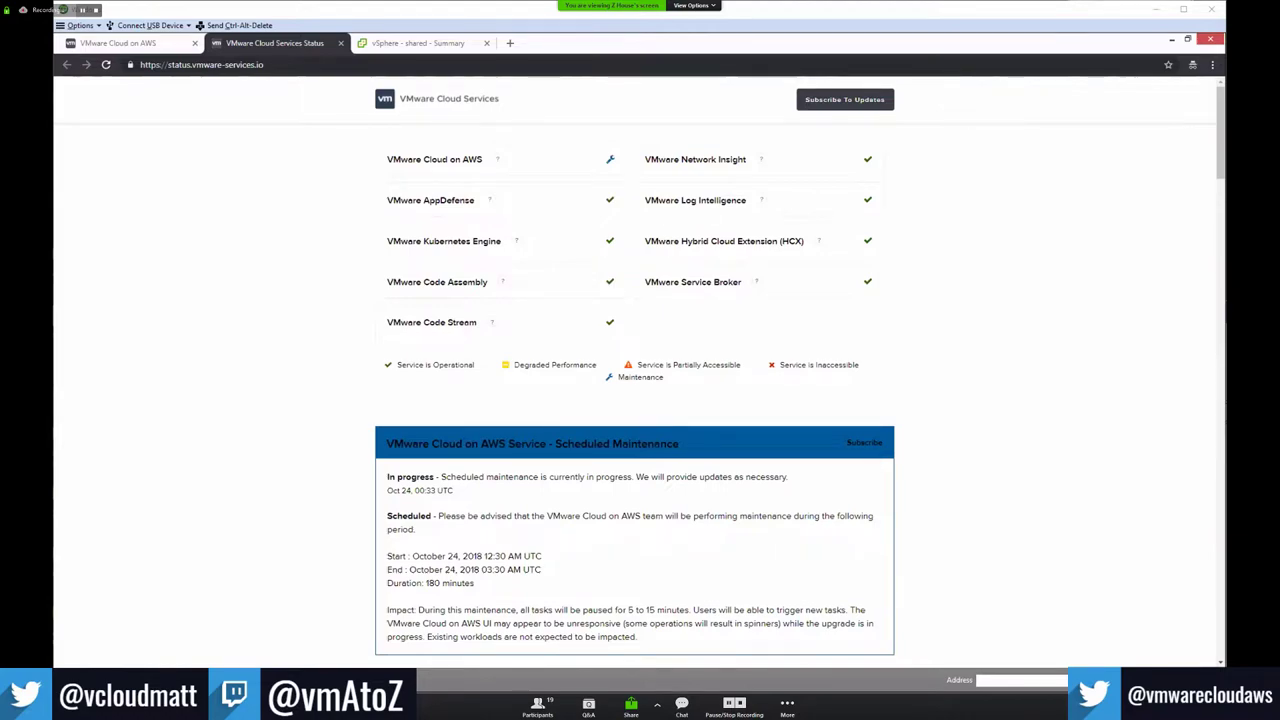
Return to the VMware Cloud on AWS console tab and close the Support side panel.
left_click(131, 46)
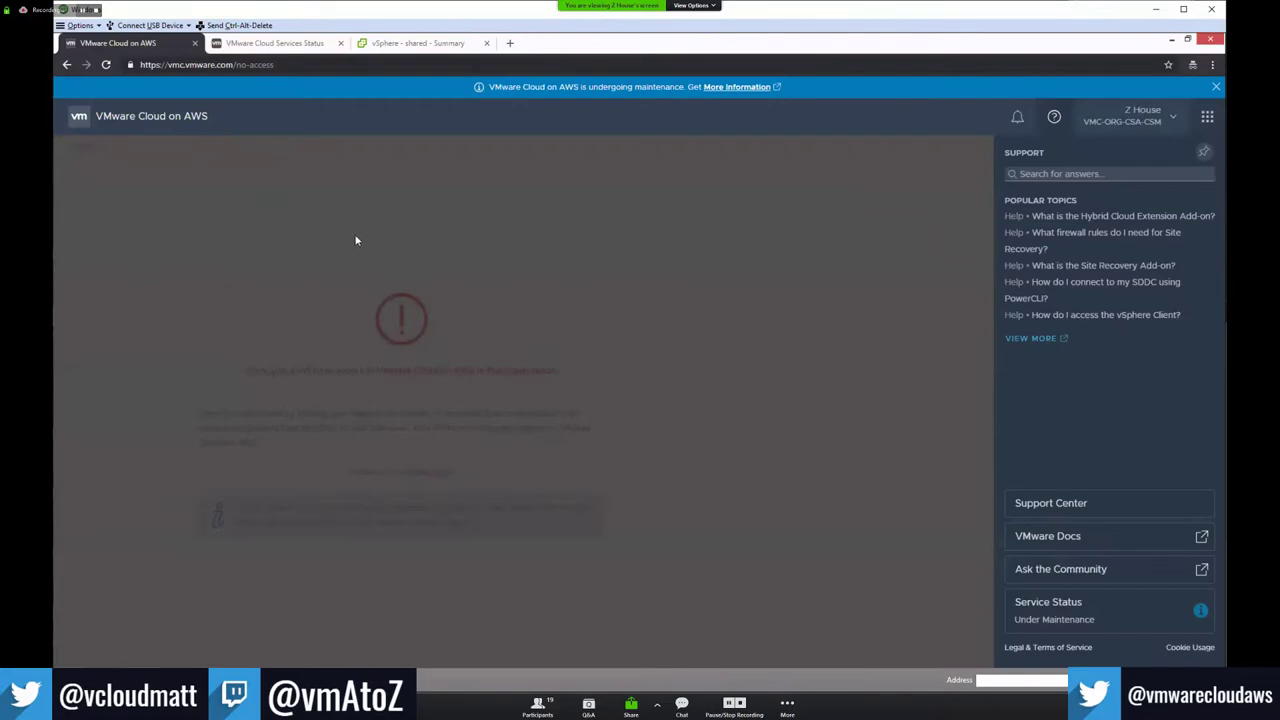
left_click(781, 249)
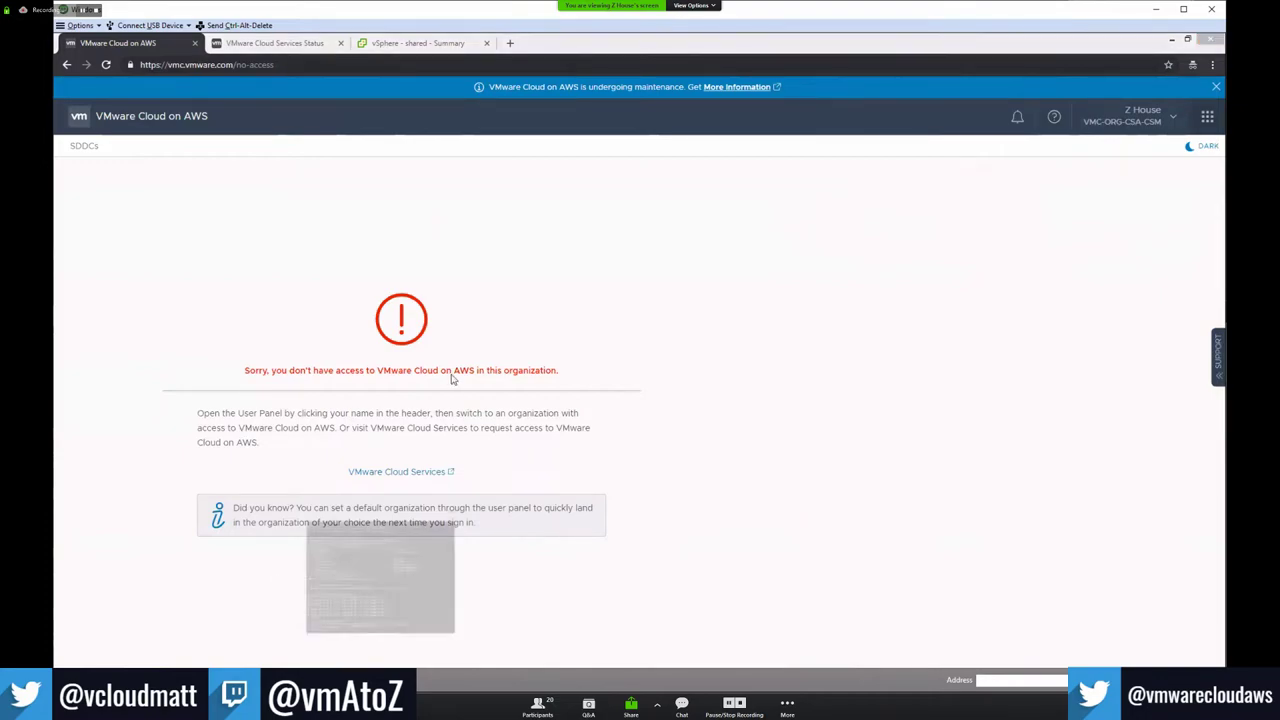
In vSphere Client, view the photon template's summary and actions, then the shared VM's summary.
left_click(410, 43)
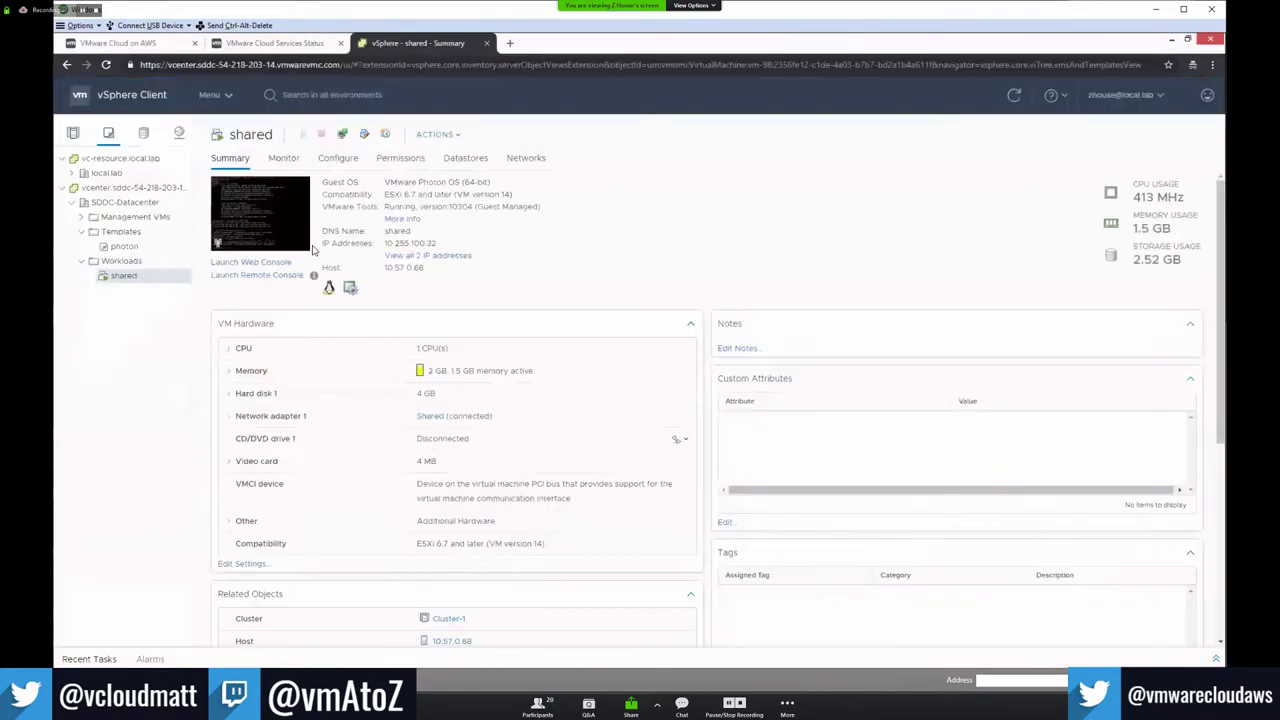
left_click(125, 248)
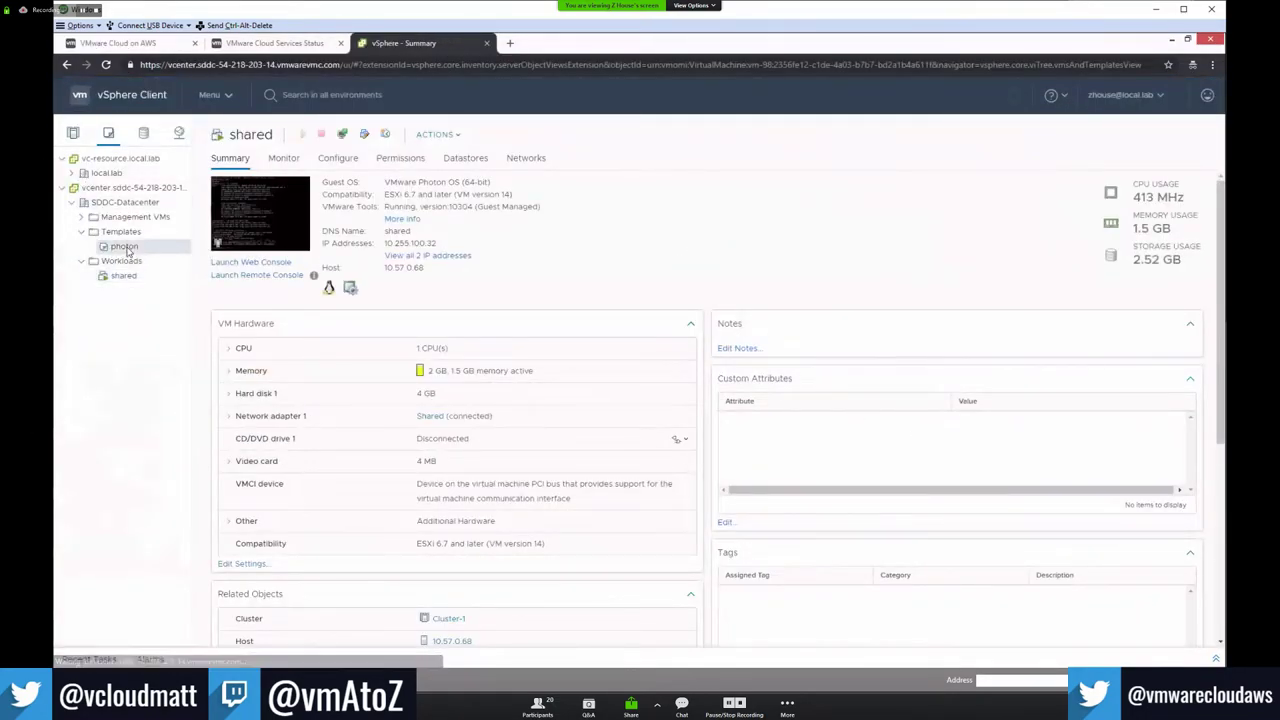
right_click(126, 247)
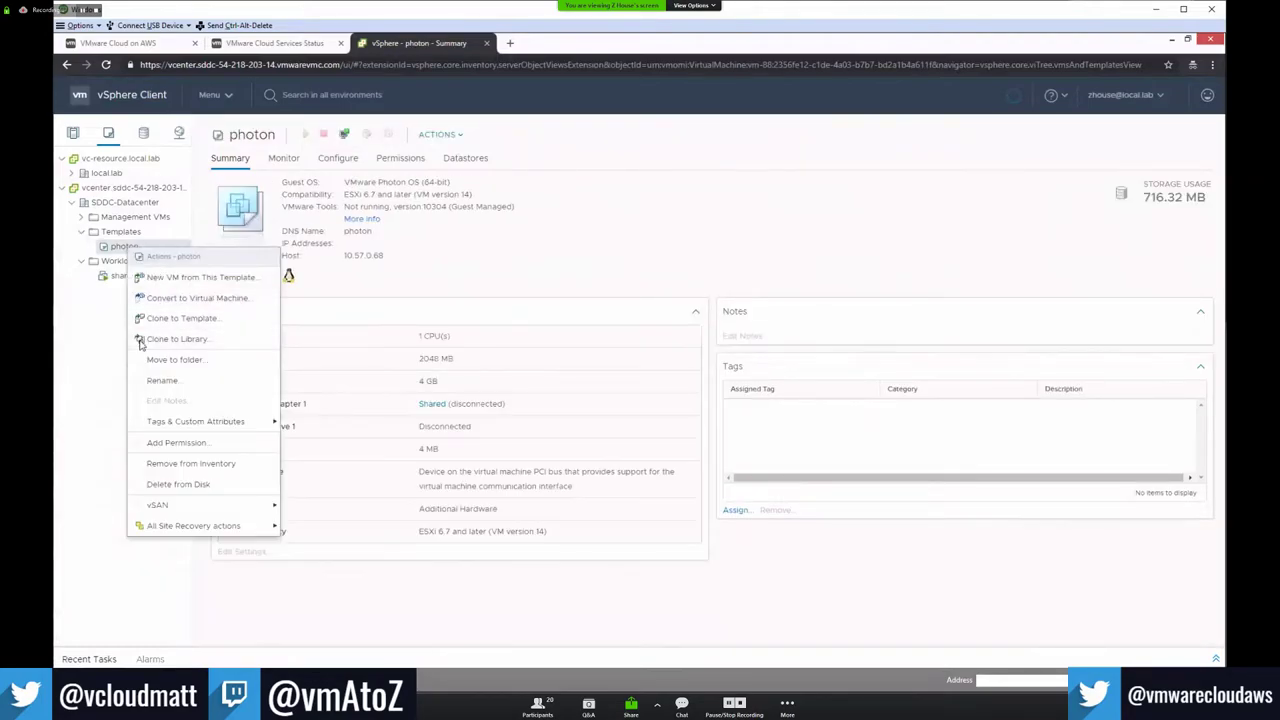
left_click(118, 279)
left_click(119, 278)
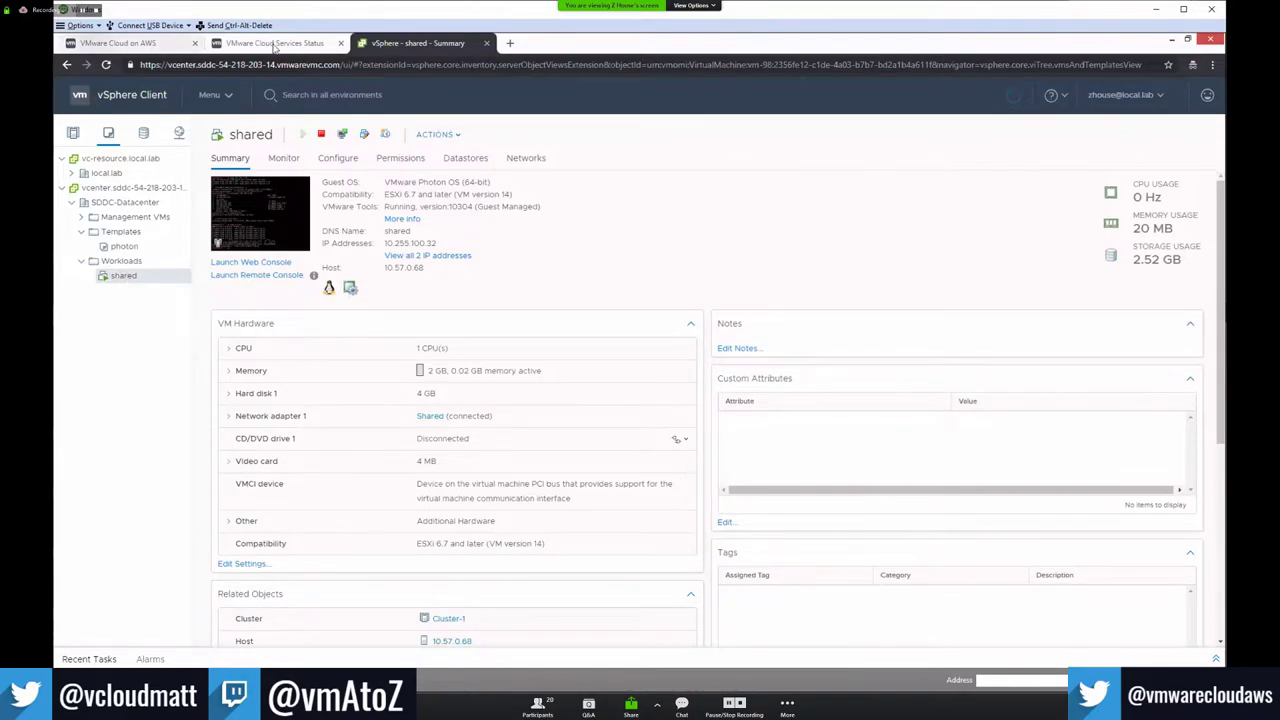
Close the cloud services status tab and open a new incognito browser window.
left_click(280, 43)
left_click(290, 64)
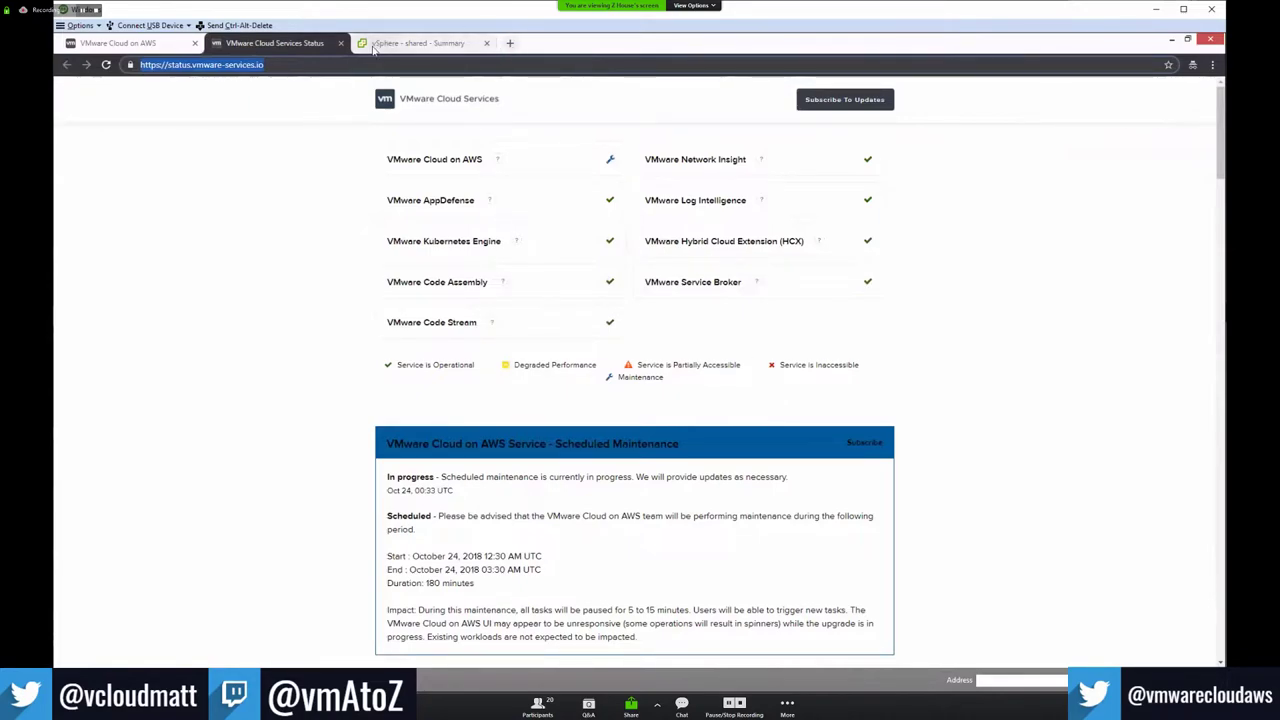
left_click(340, 43)
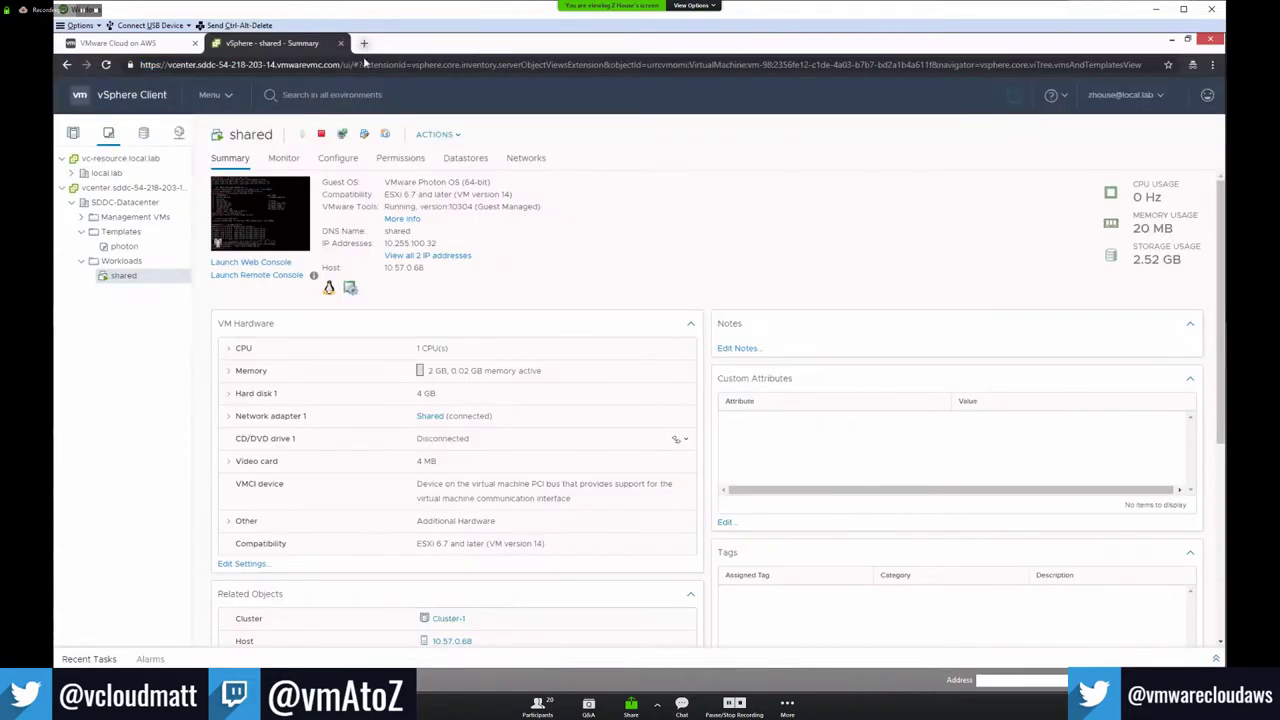
left_click(364, 44)
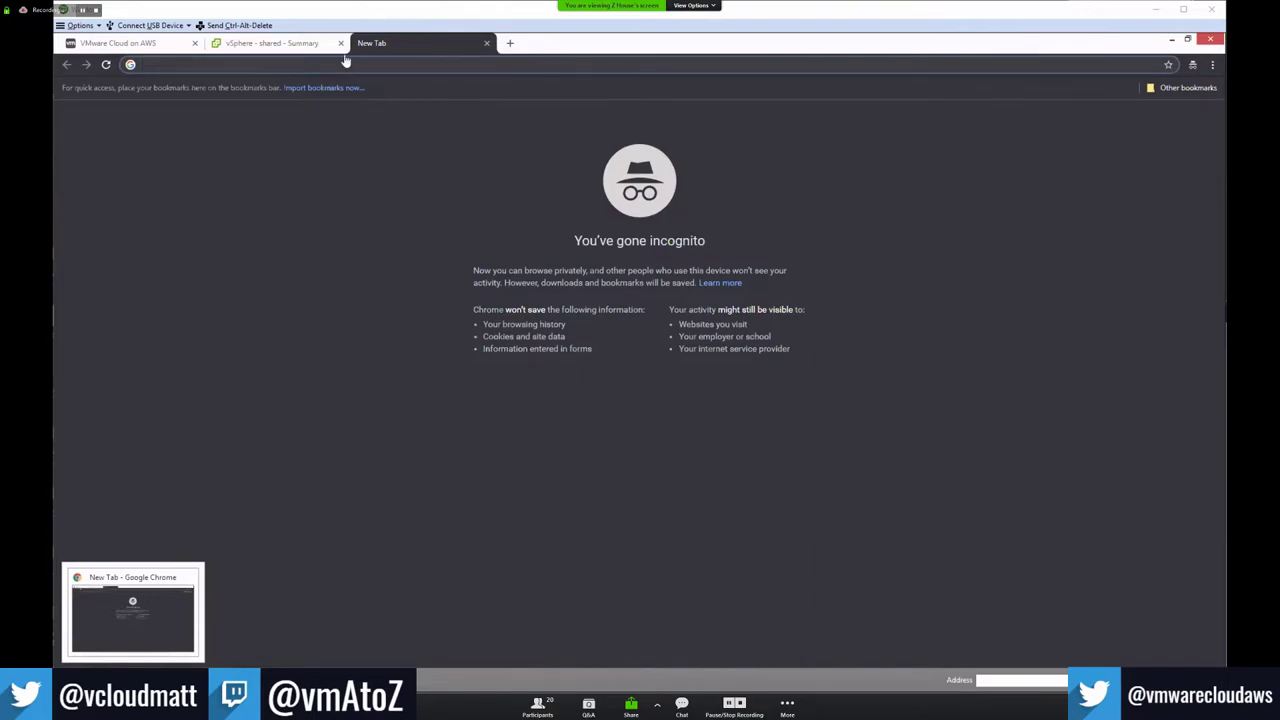
Load the AWS account's console sign-in URL (signin.aws.amazon.com/console) in the incognito tab.
left_click(300, 65)
type("https://")
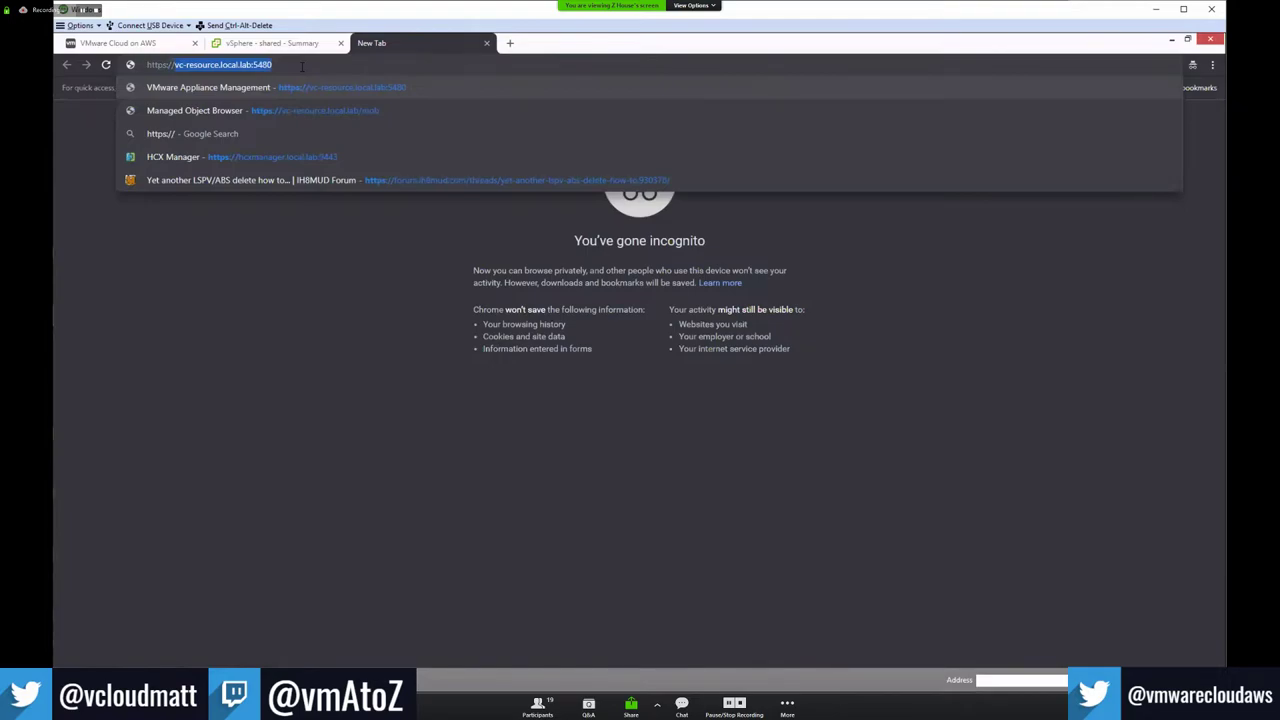
type("462")
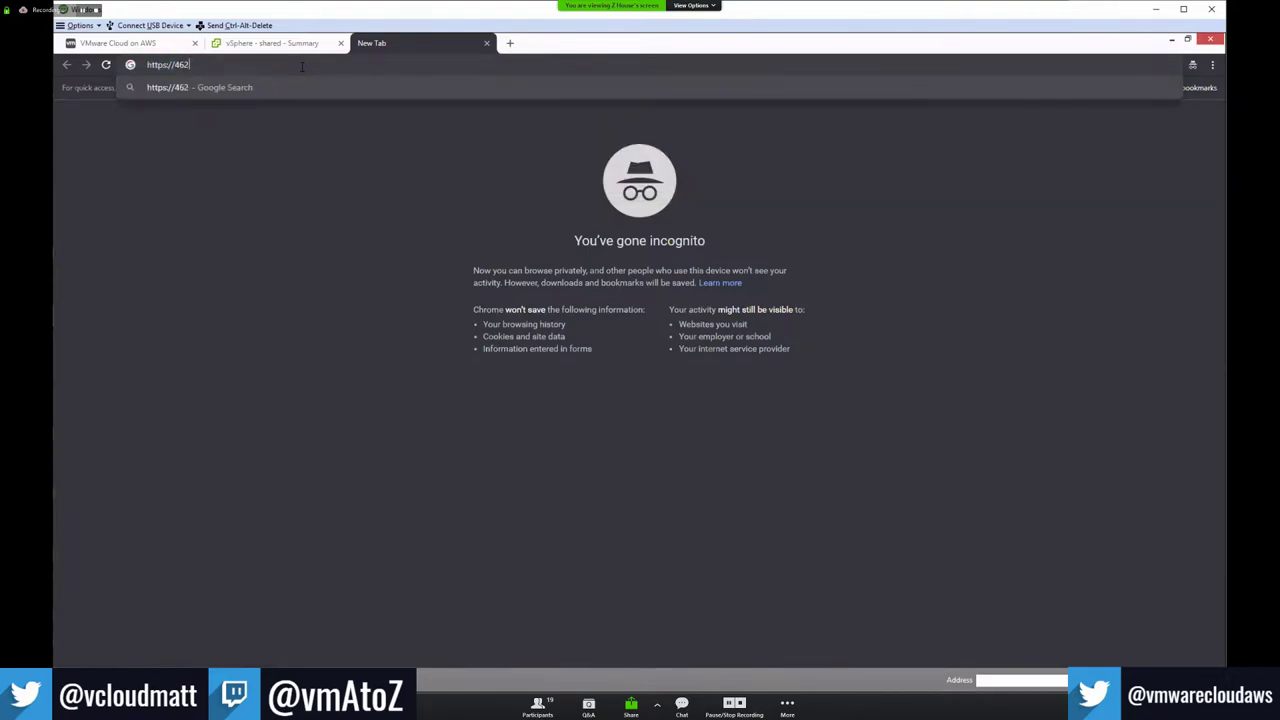
type("605216")
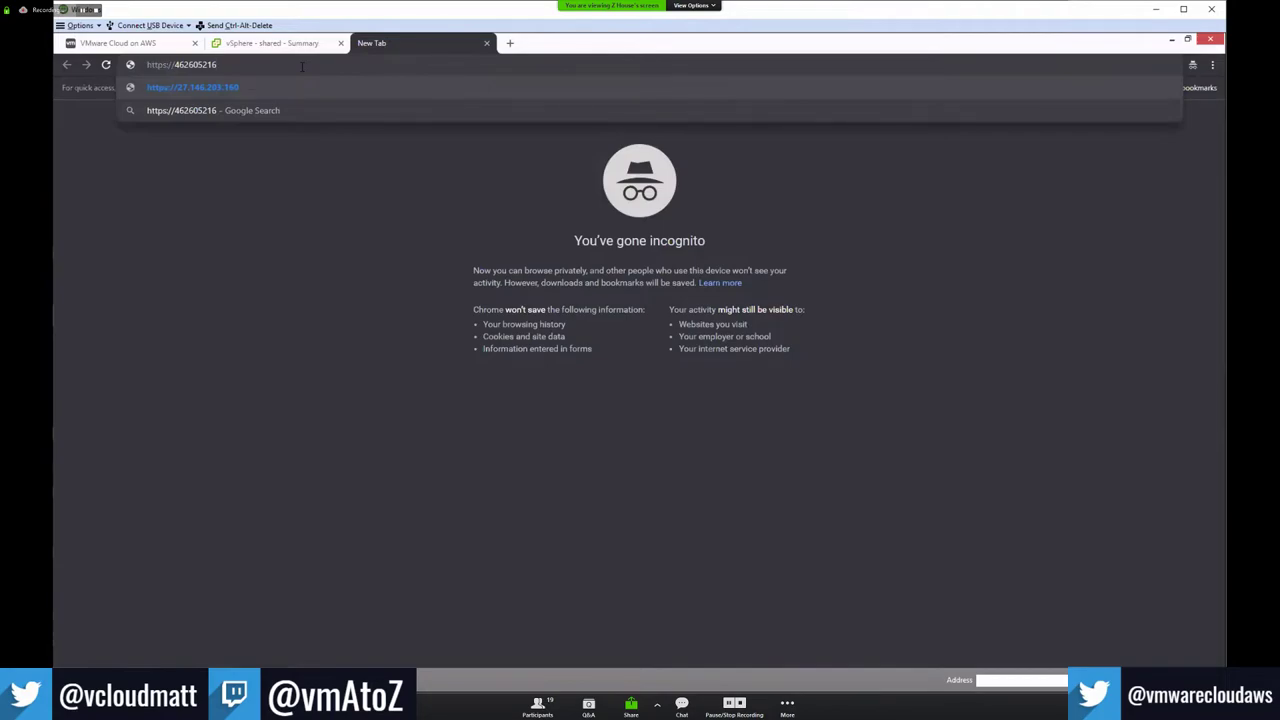
type("122.")
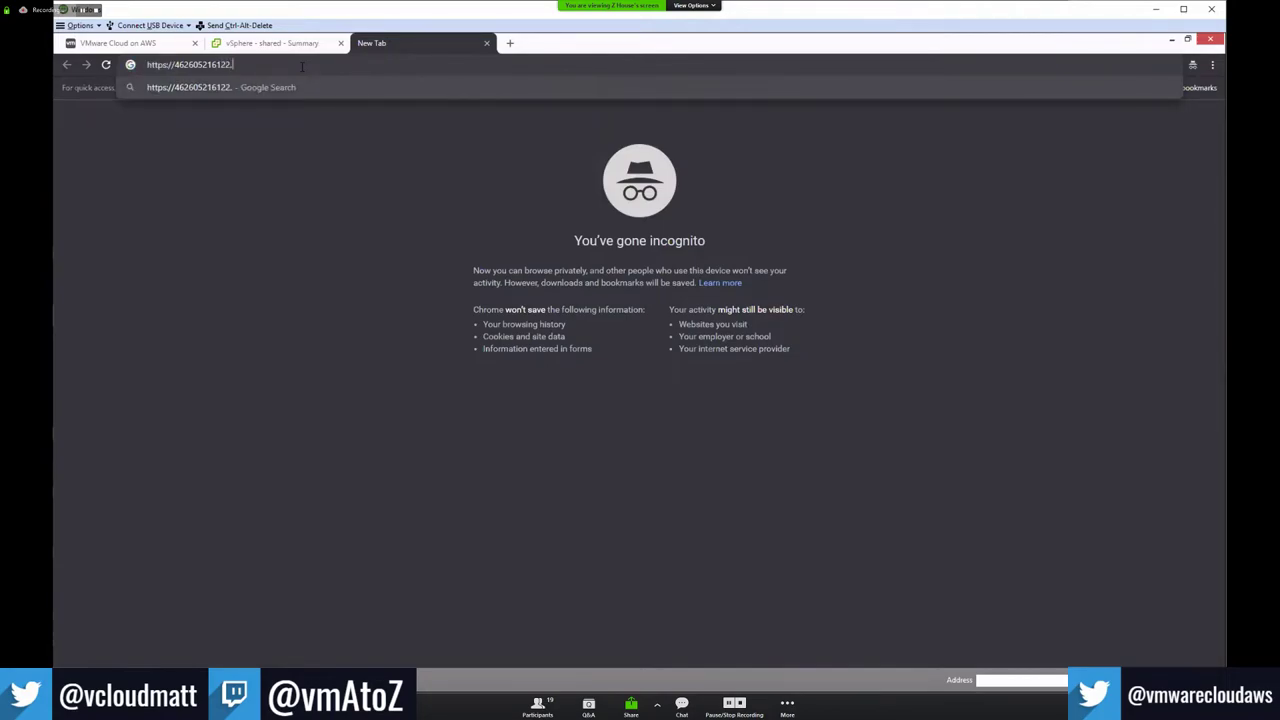
type("signin")
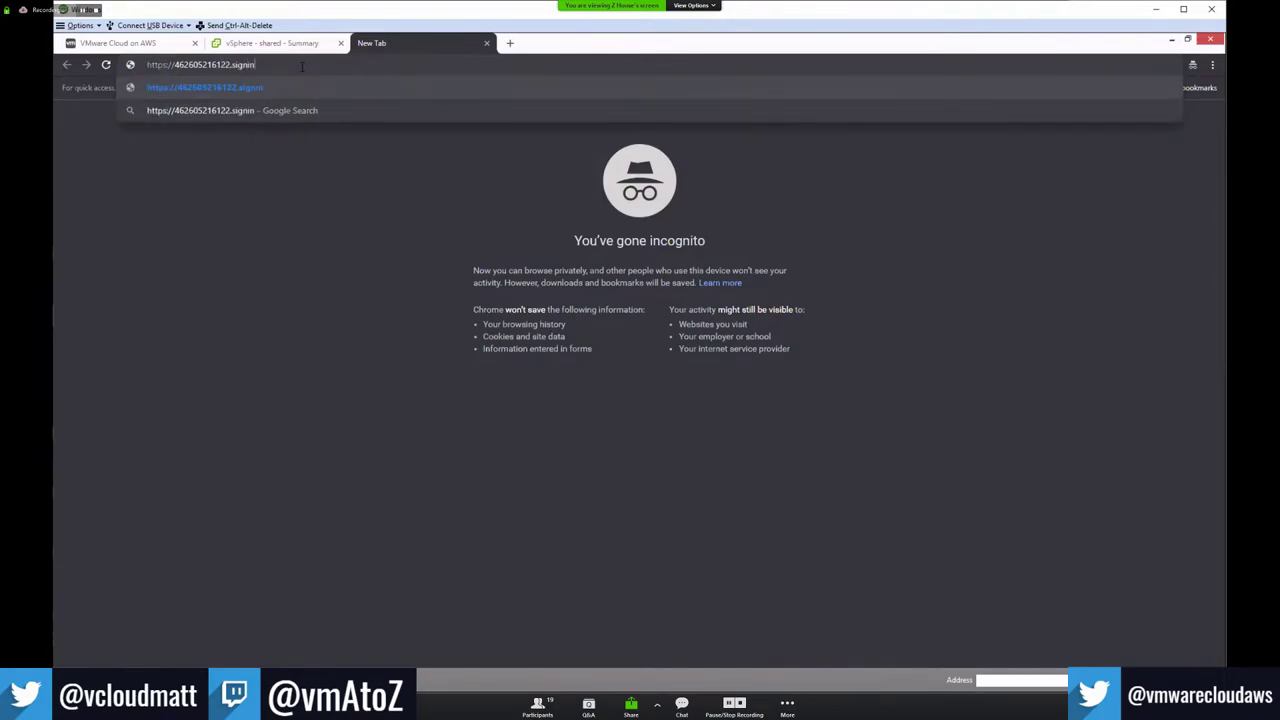
type(".aws.ama")
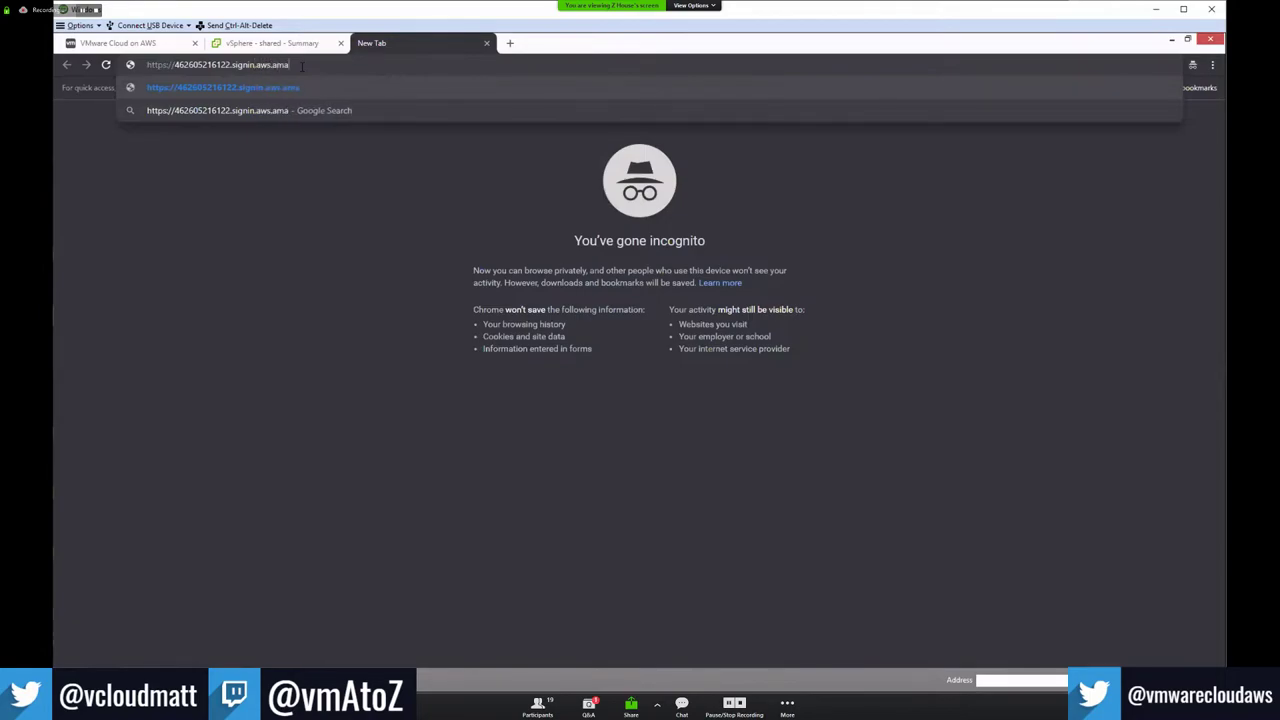
type("zon.com/console")
key("Return")
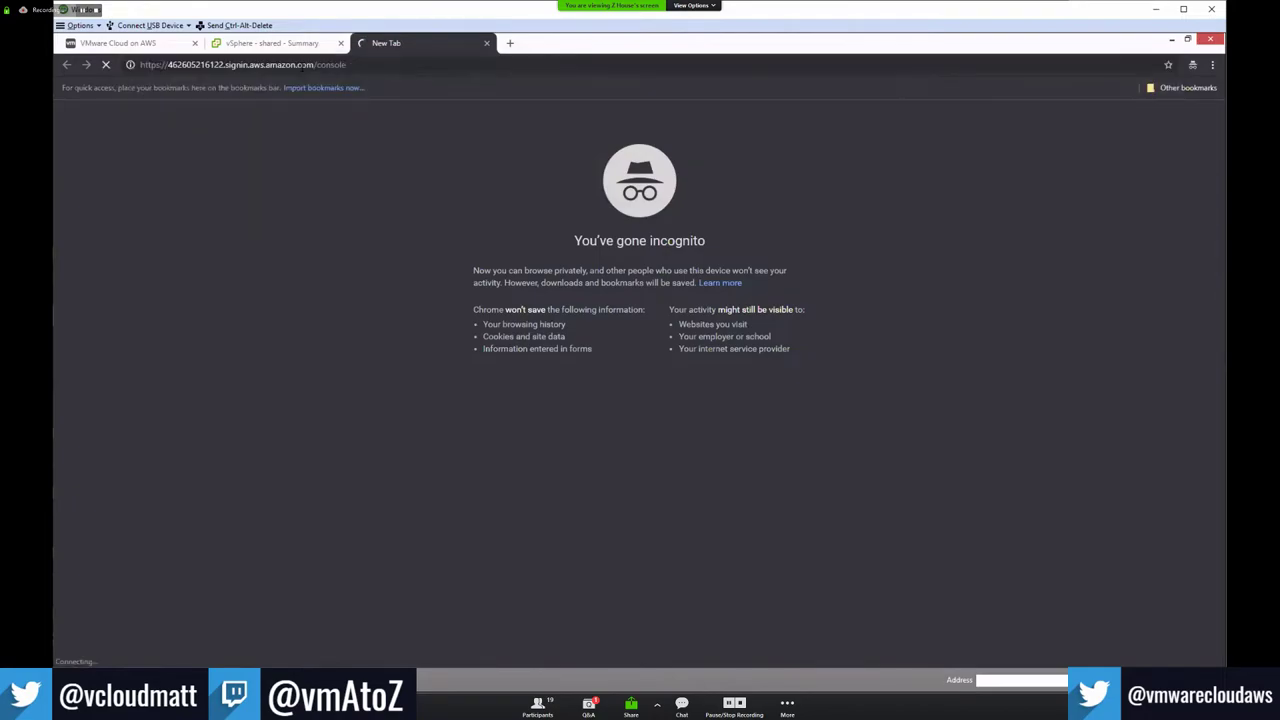
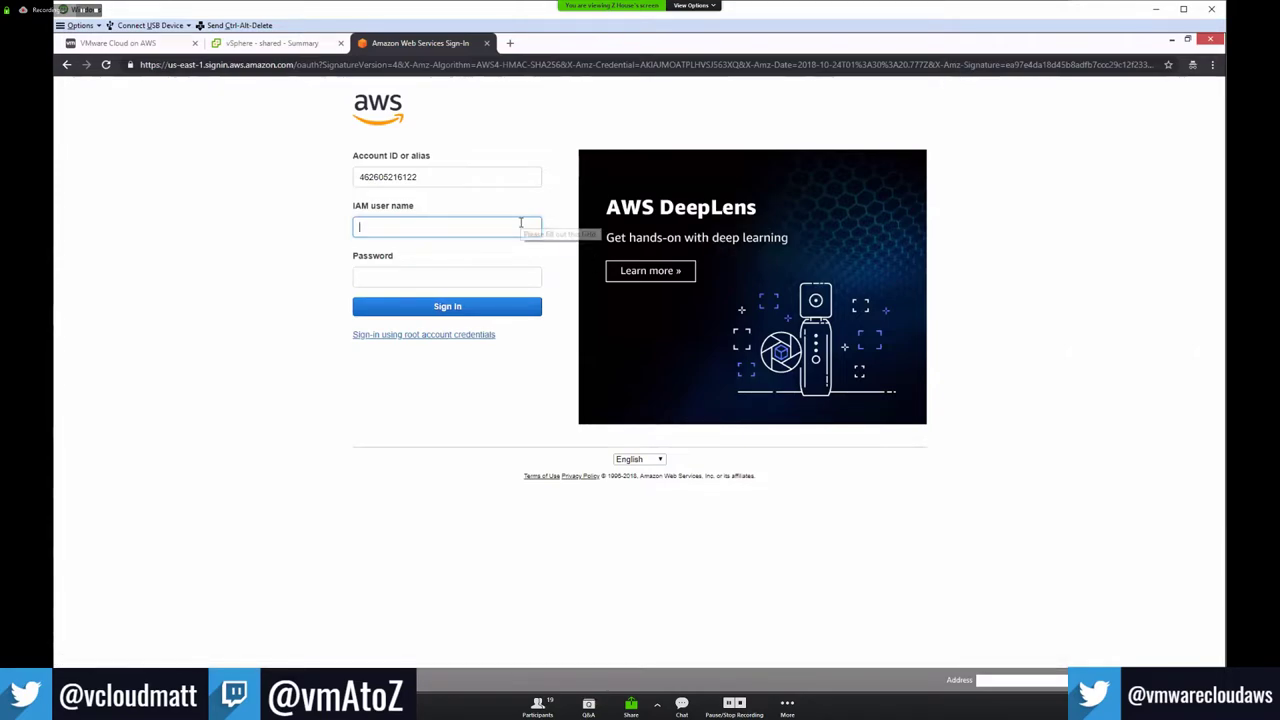
Sign in to the AWS console with the IAM user name and password.
type("zhouse")
key("Tab")
type("••••••••••")
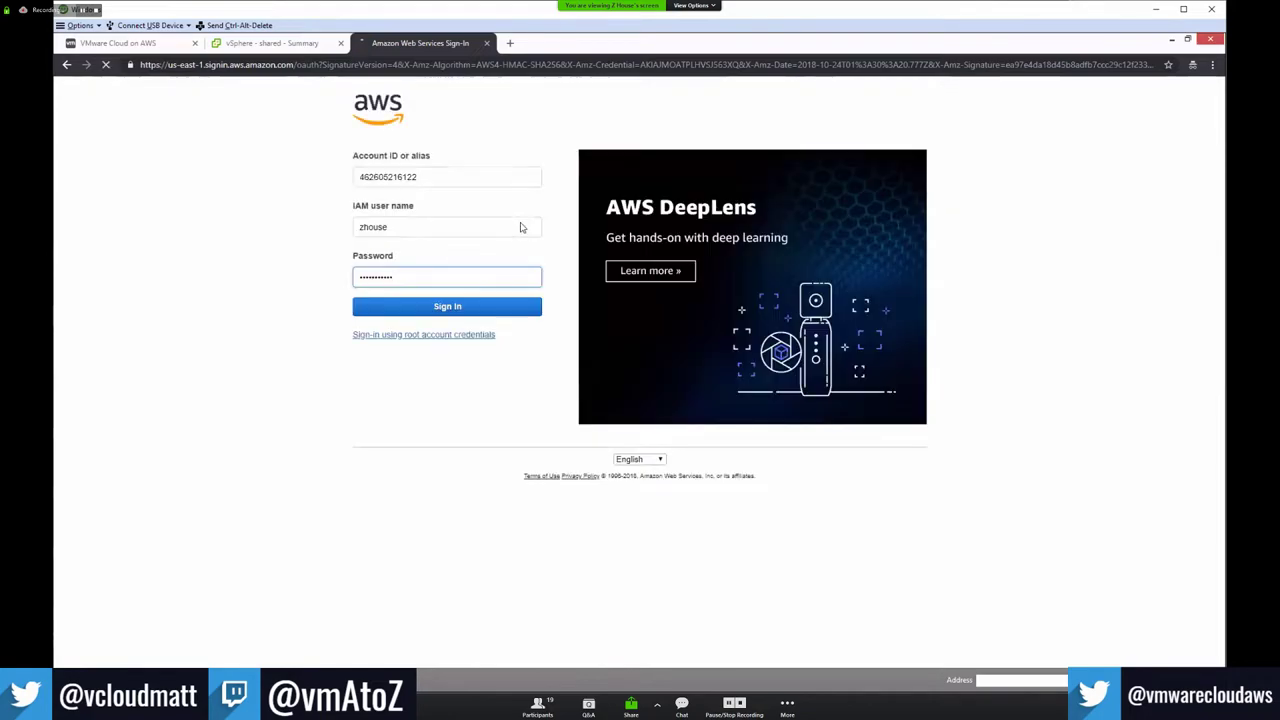
key("Return")
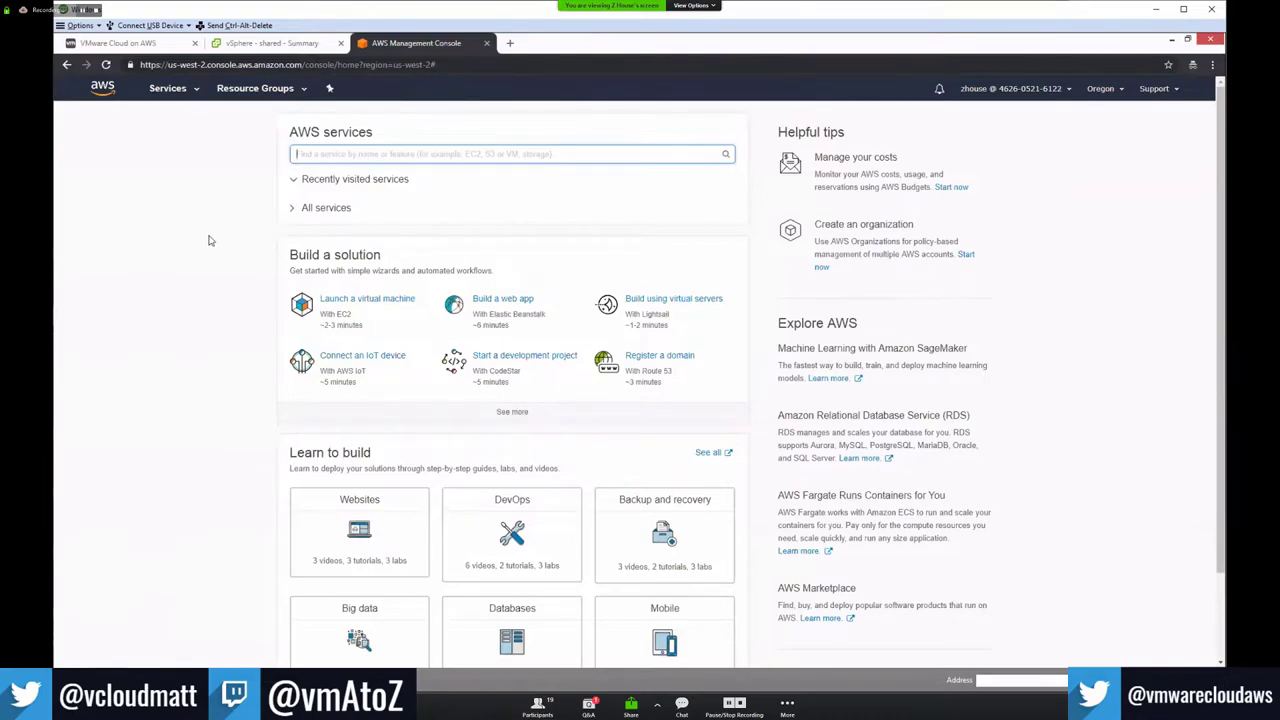
From EC2, launch a SUSE Linux Enterprise Server 15 instance on t2.micro and reach instance details.
left_click(180, 89)
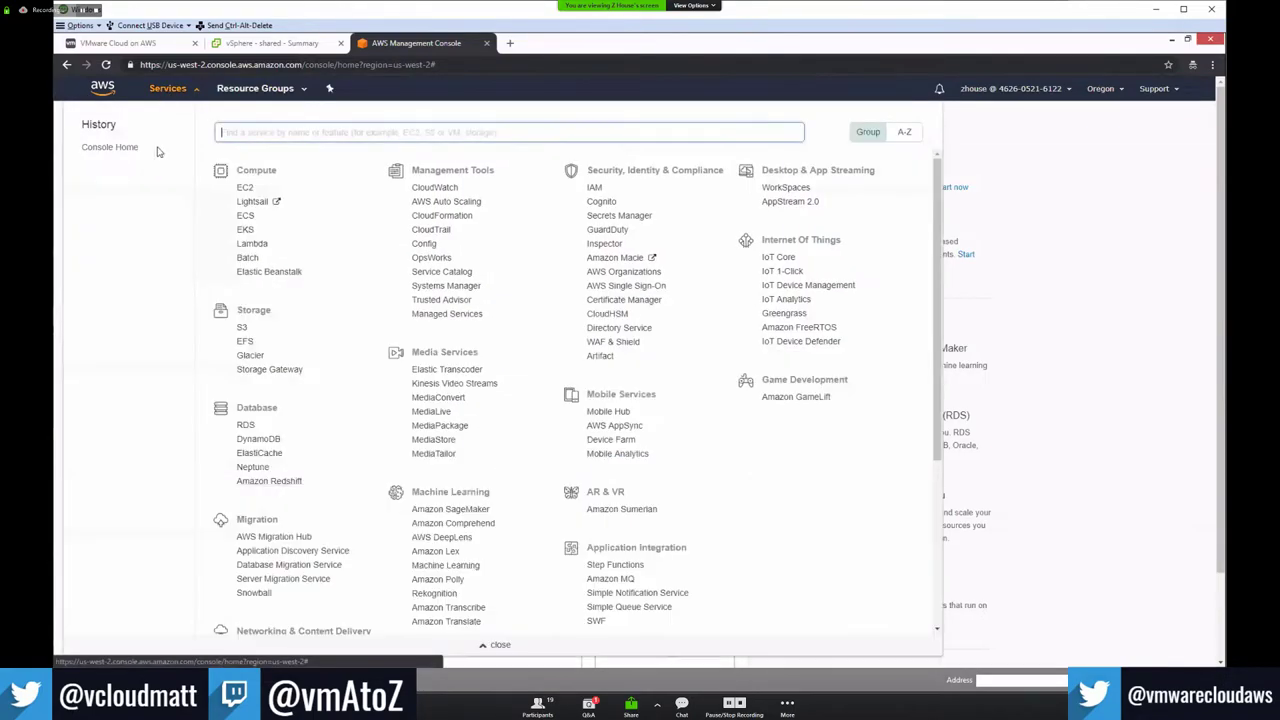
left_click(245, 187)
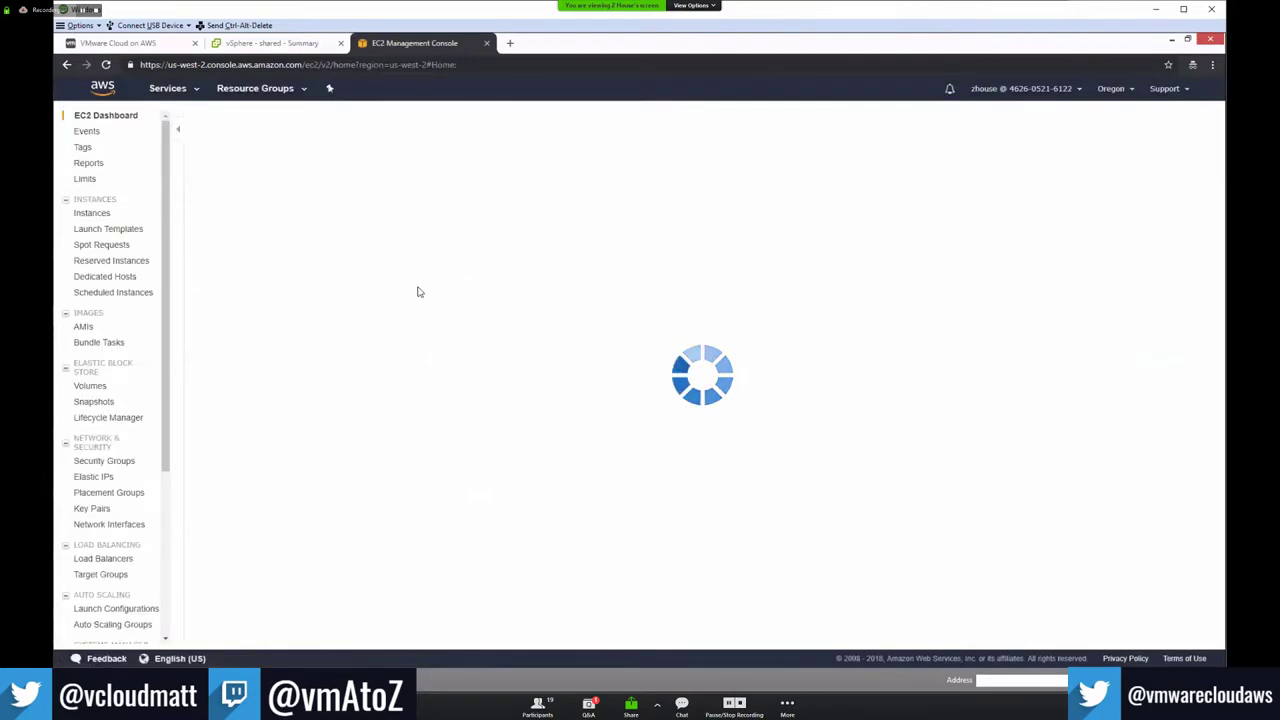
left_click(238, 335)
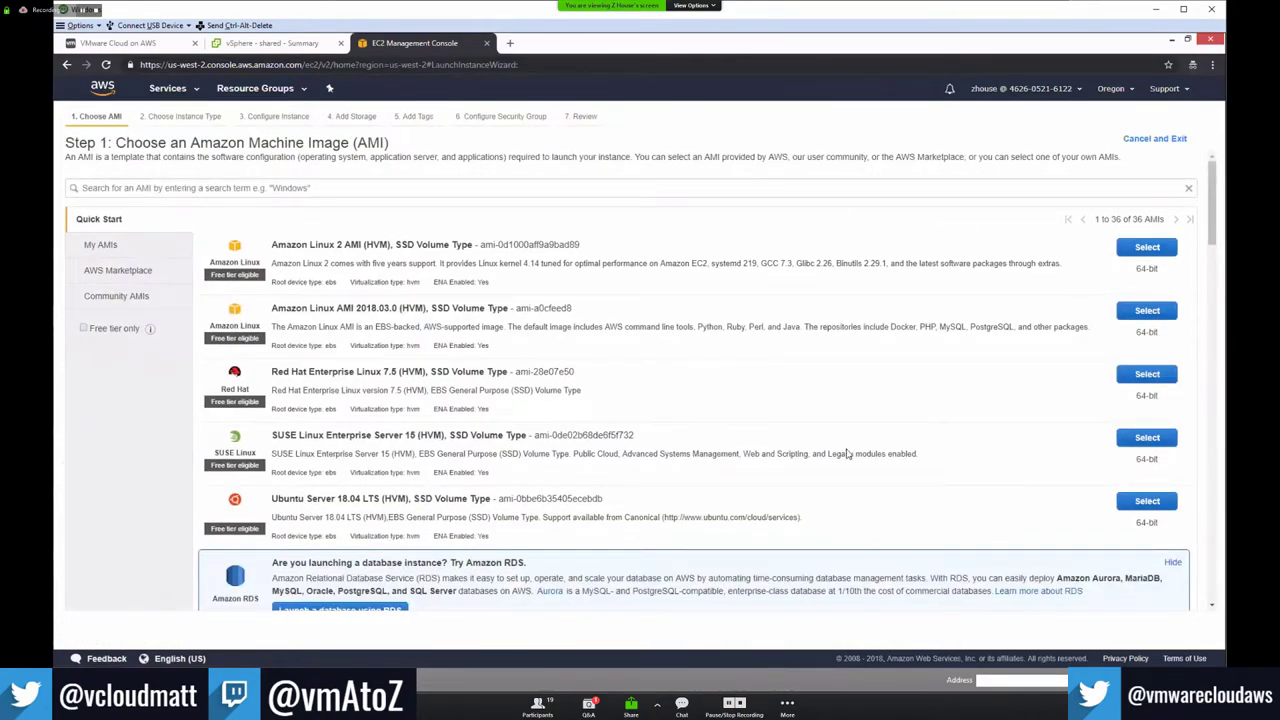
left_click(1130, 444)
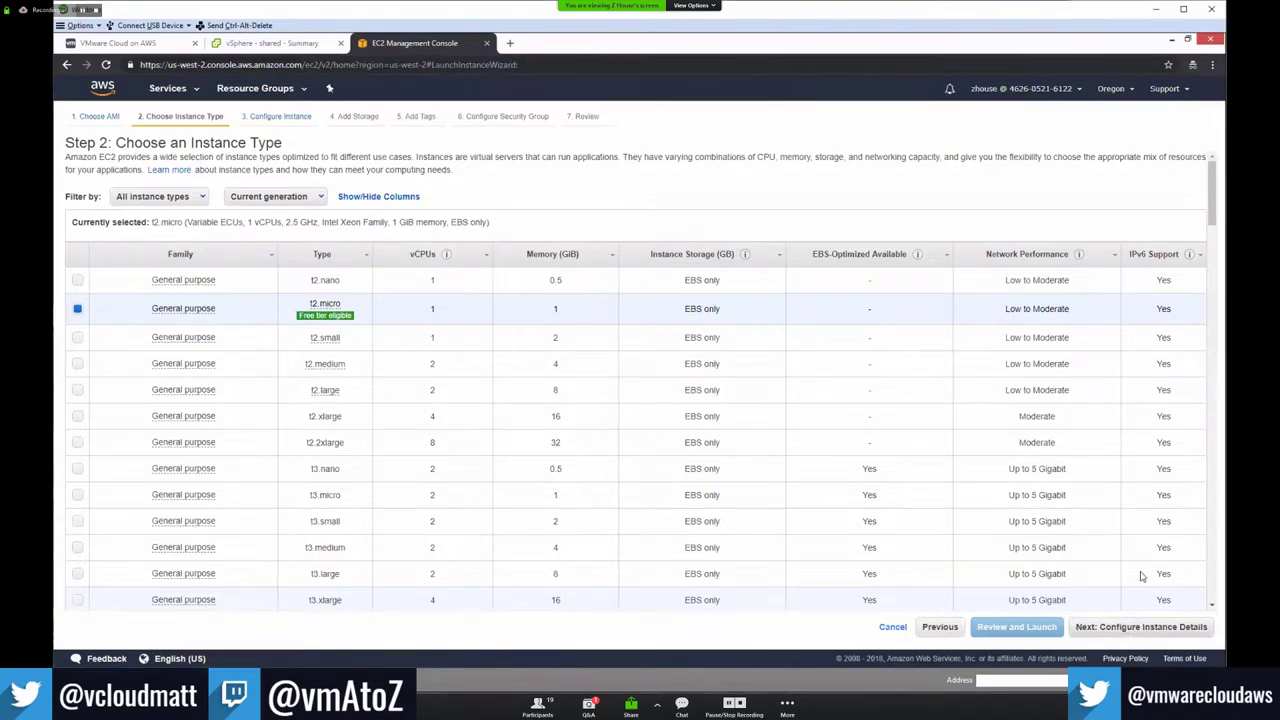
left_click(1131, 630)
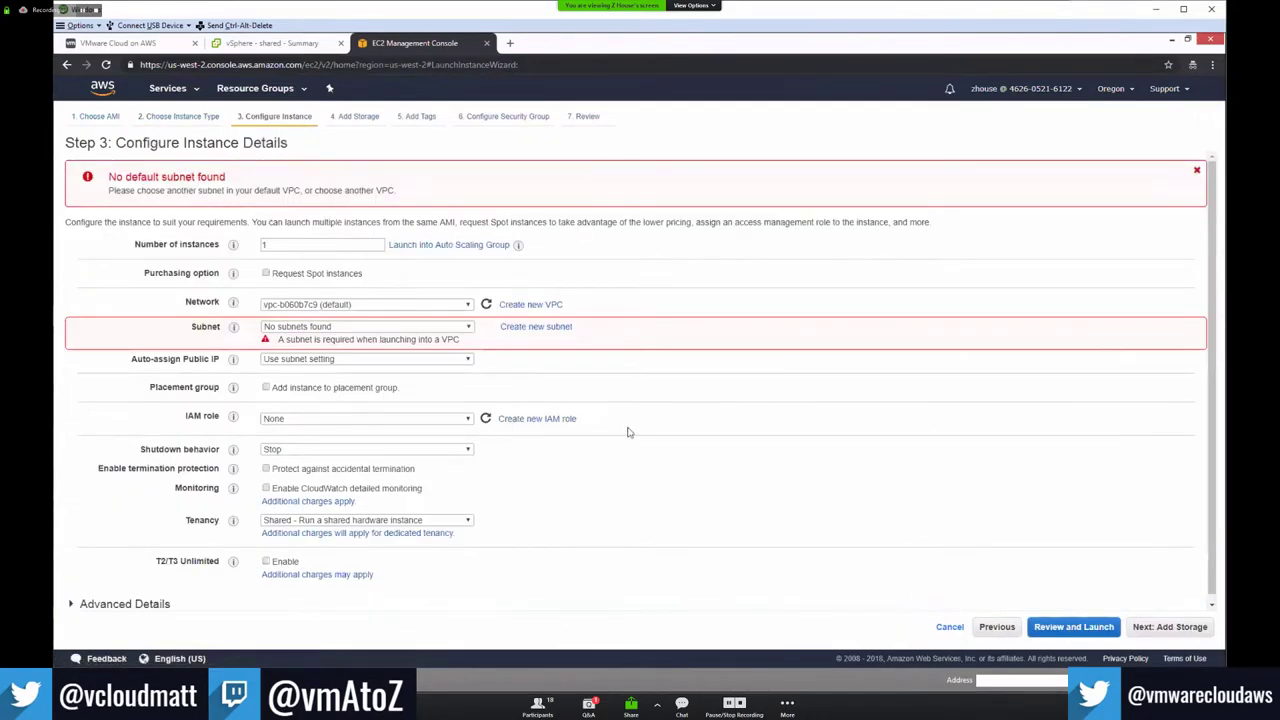
Set the network to the VMware Cloud on AWS VPC with its us-west-2b subnet.
left_click(298, 328)
left_click(298, 328)
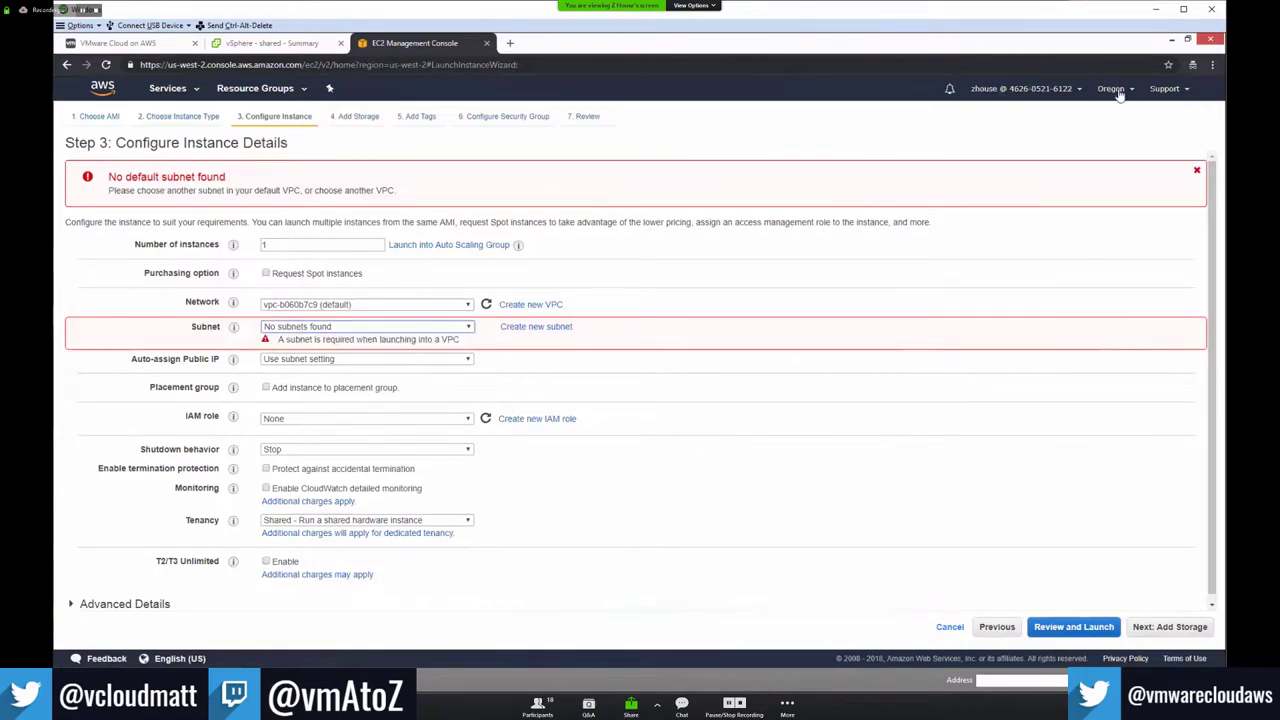
left_click(345, 304)
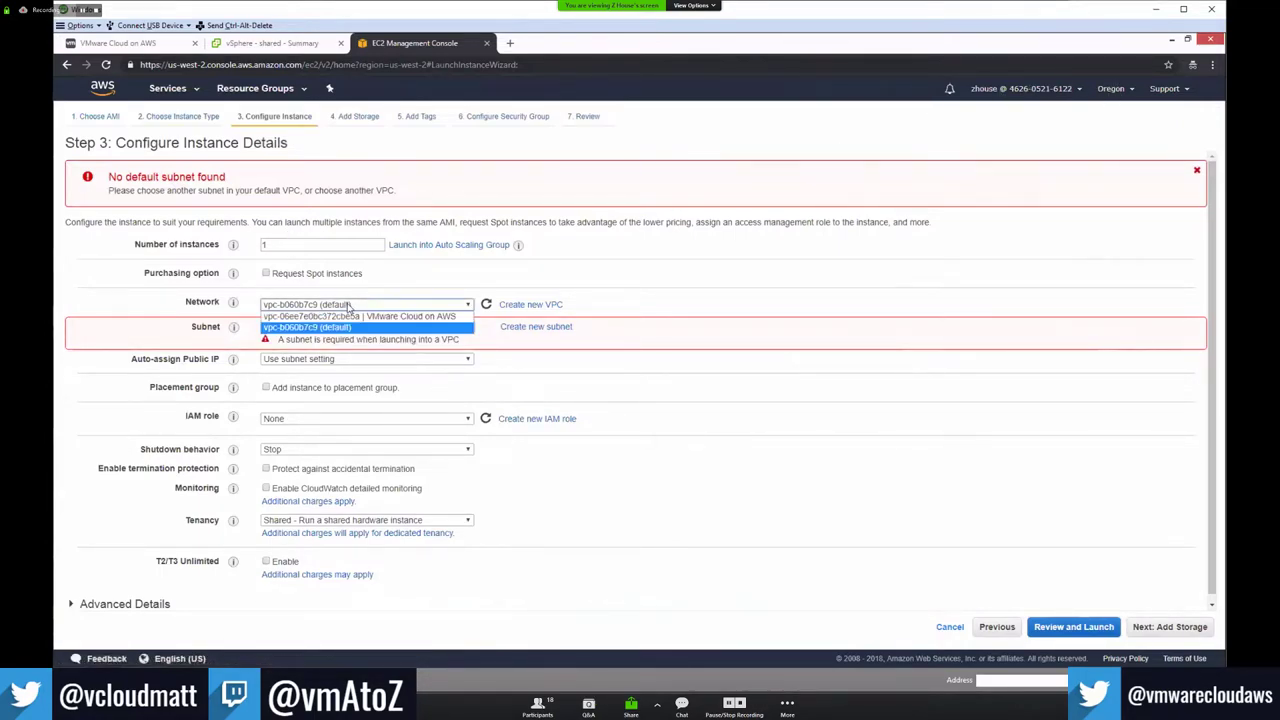
left_click(348, 318)
left_click(365, 326)
left_click(340, 336)
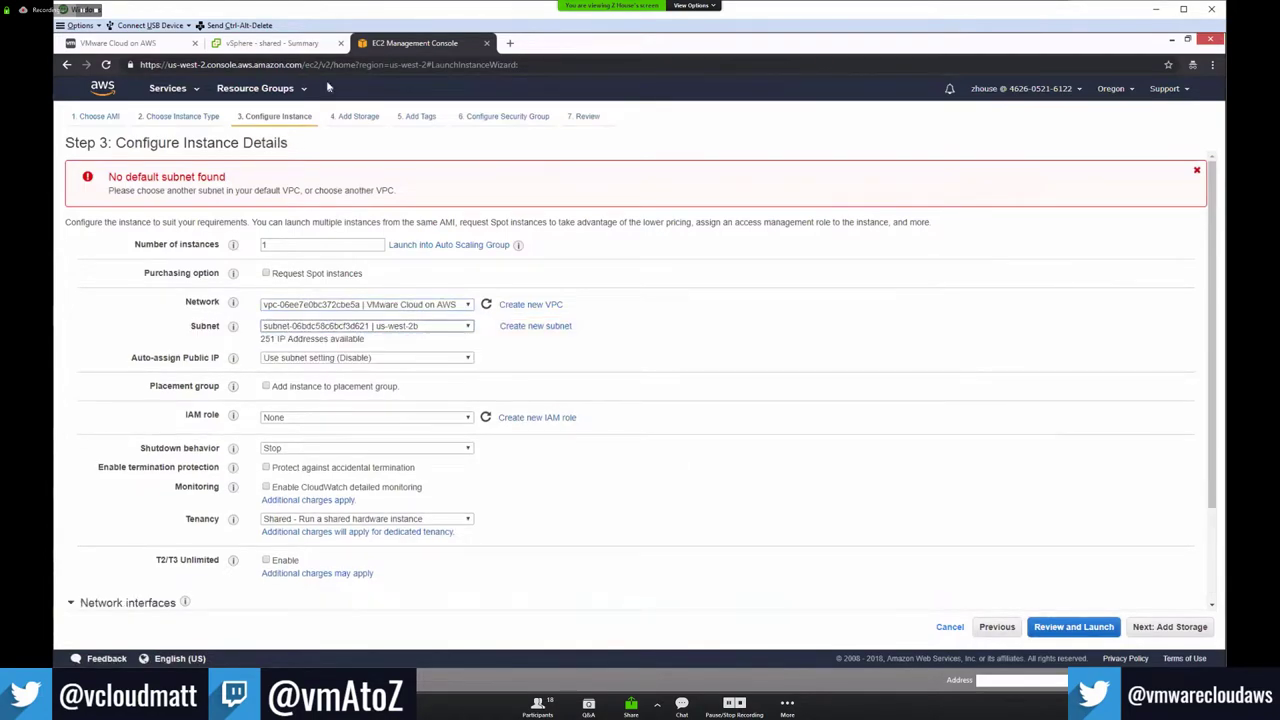
After checking the VMware Cloud on AWS tab, switch to the us-west-2c subnet and enable auto-assign public IP.
left_click(120, 44)
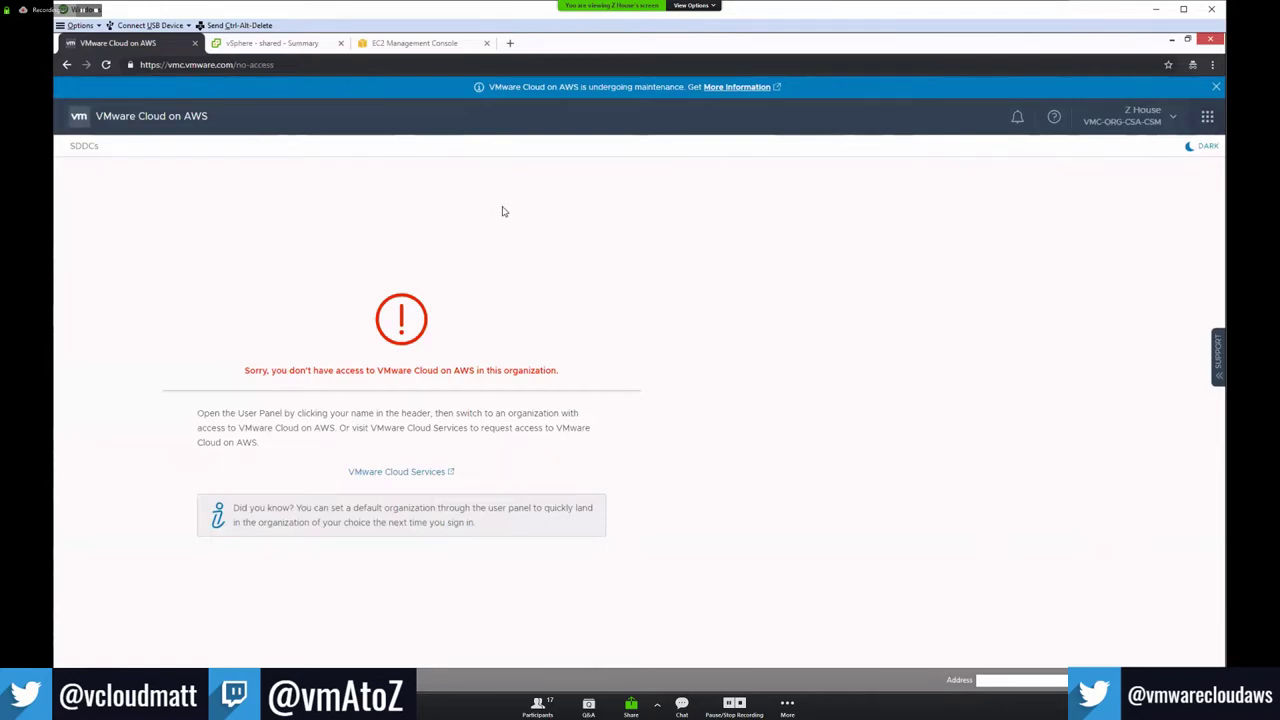
left_click(414, 43)
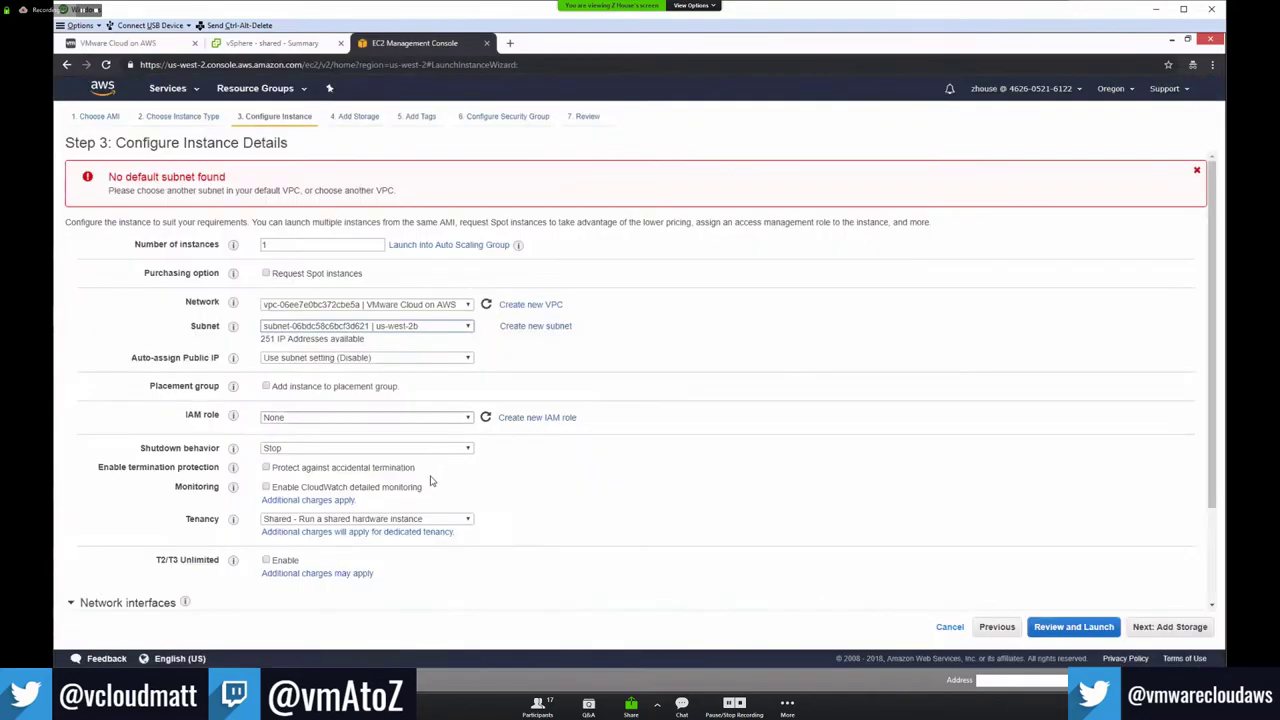
left_click(359, 327)
left_click(365, 352)
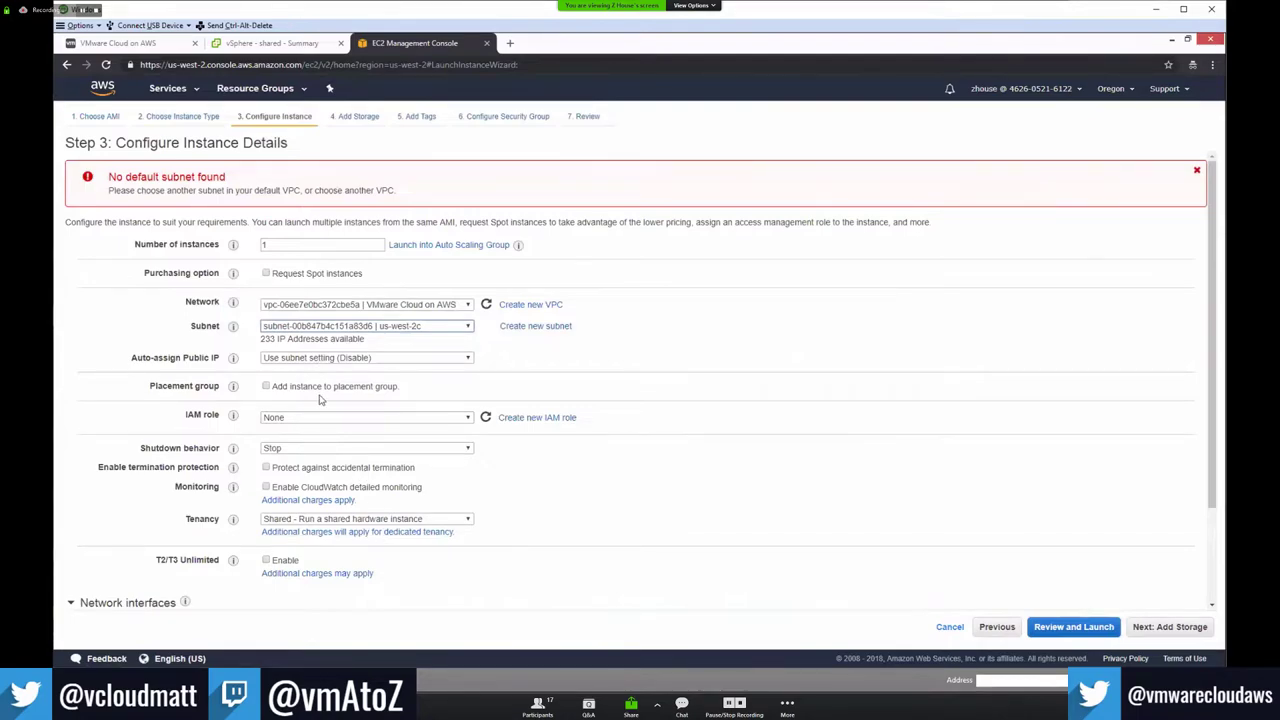
left_click(302, 360)
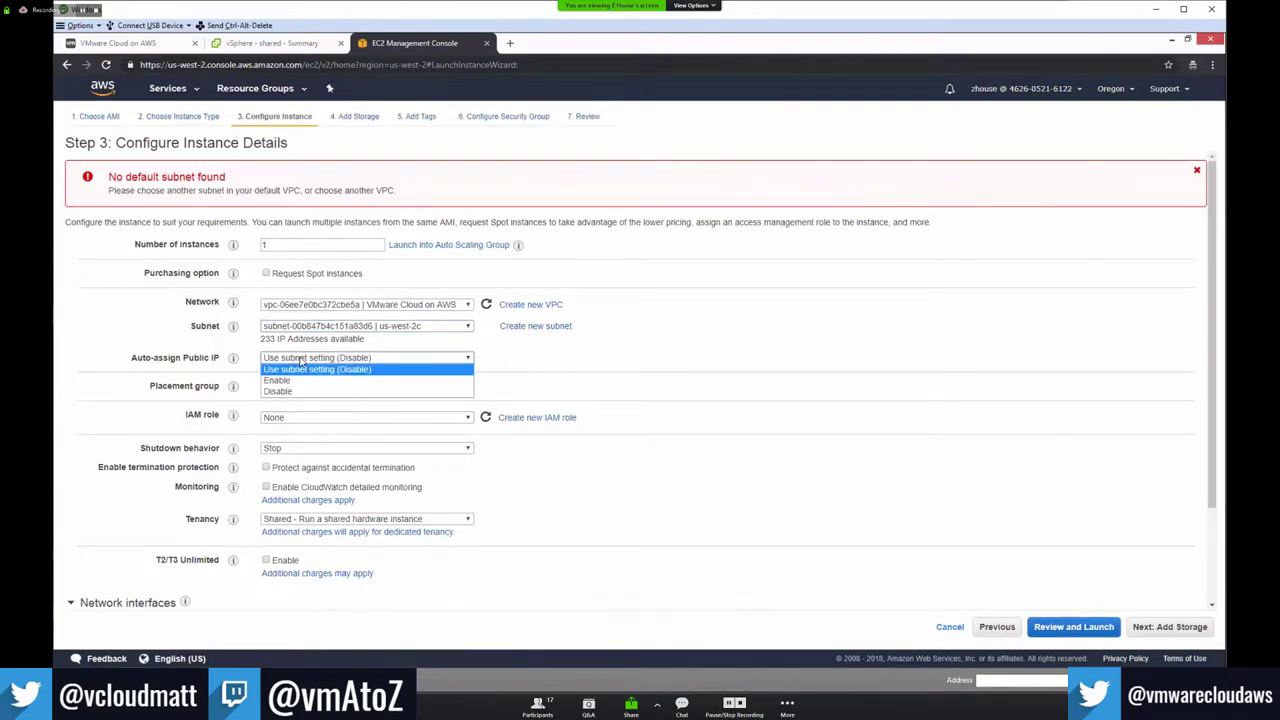
left_click(302, 382)
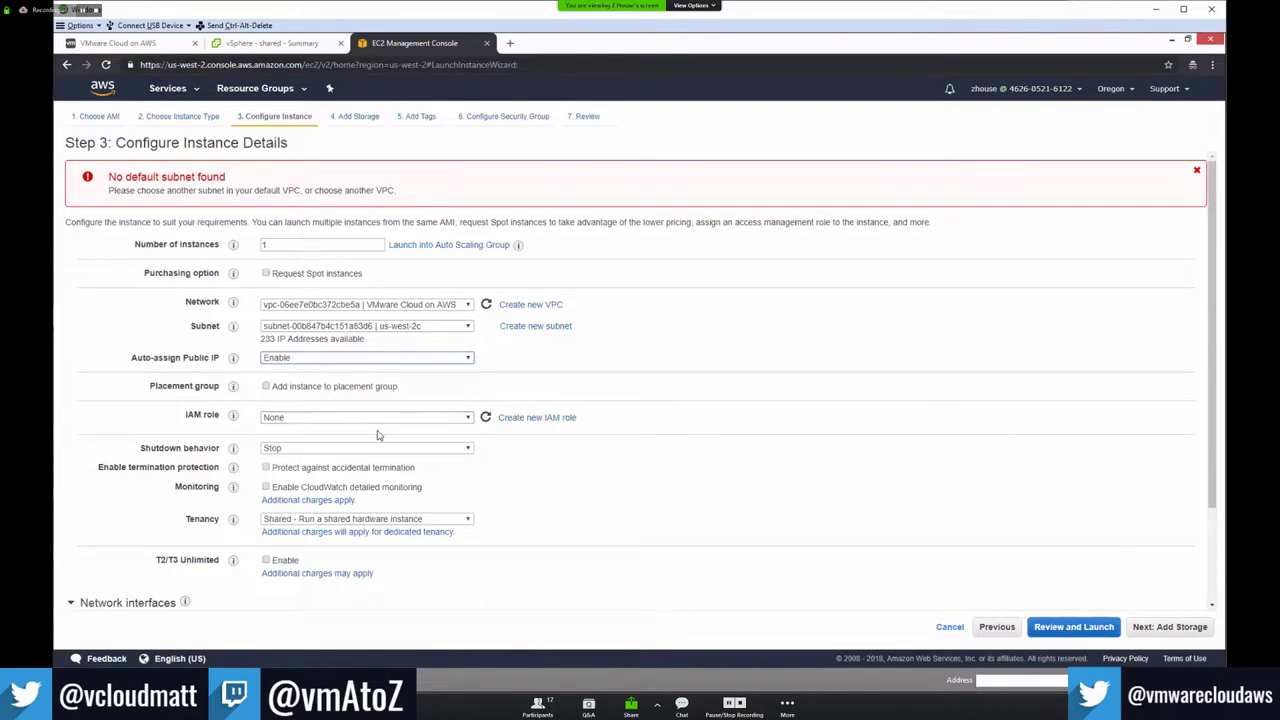
left_click(1139, 630)
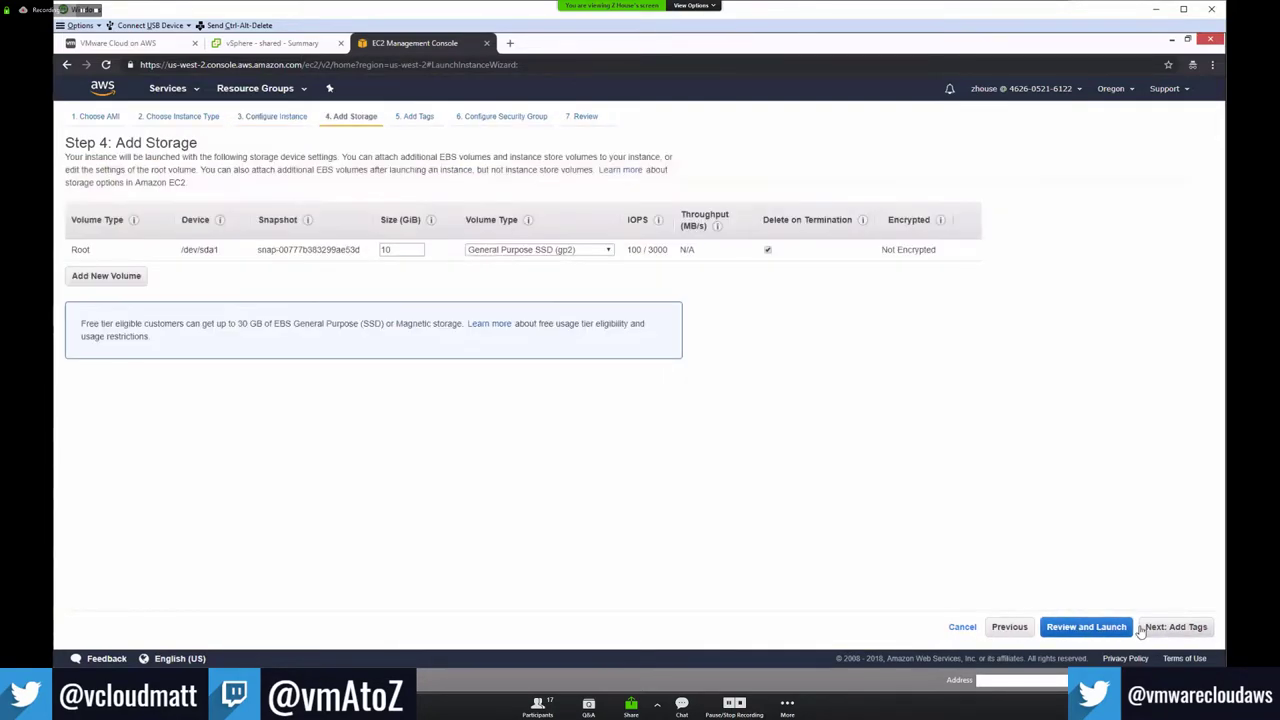
Accept the default storage, tags and SSH security group, review, and launch.
left_click(1145, 630)
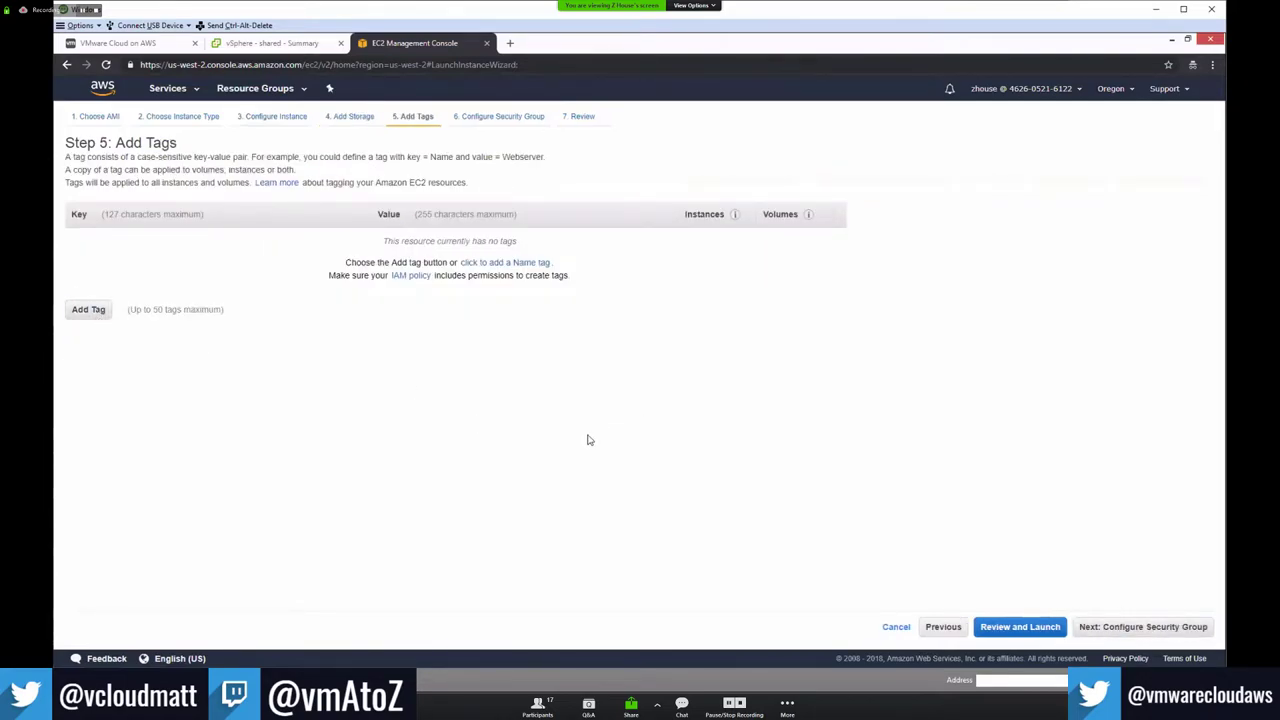
left_click(1105, 628)
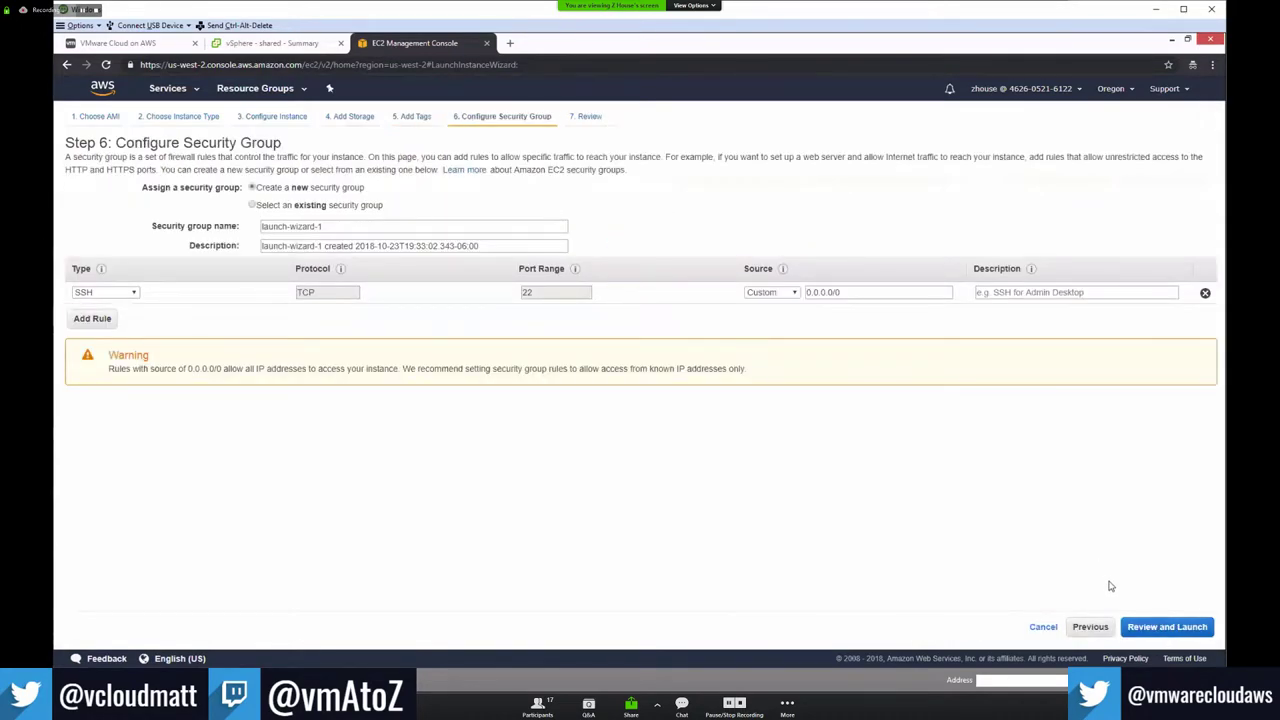
left_click(1140, 633)
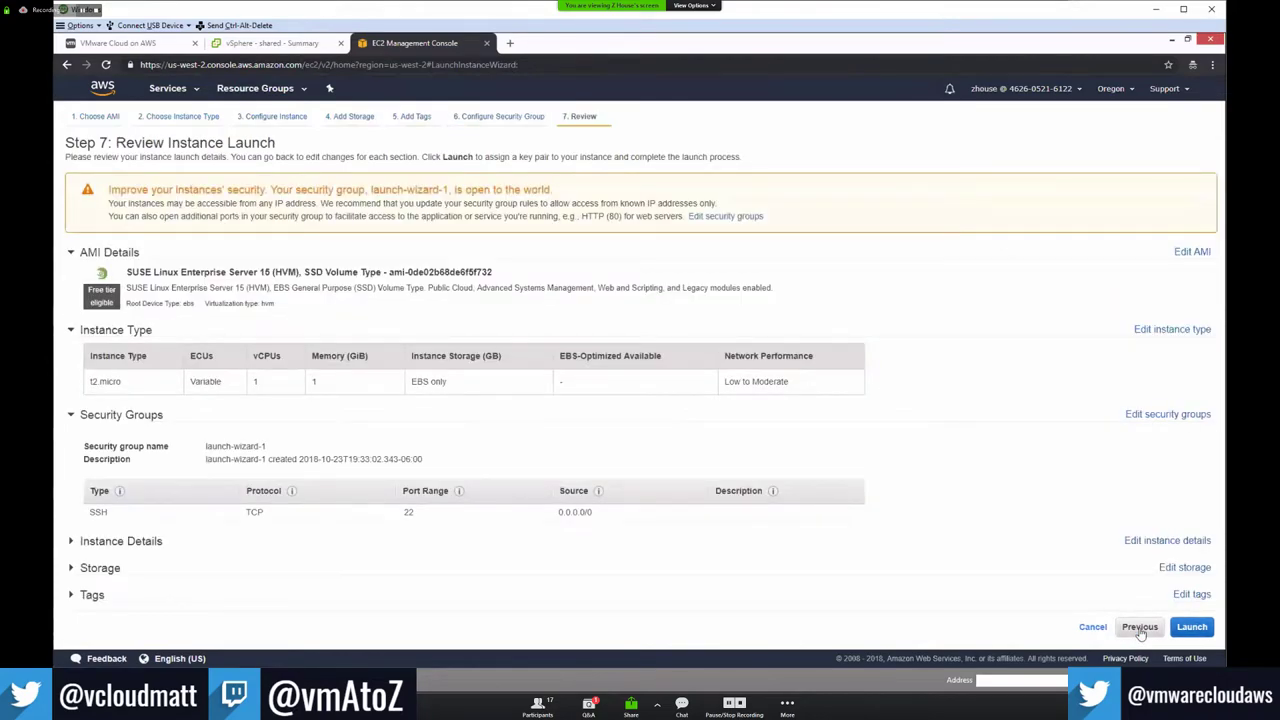
left_click(1190, 627)
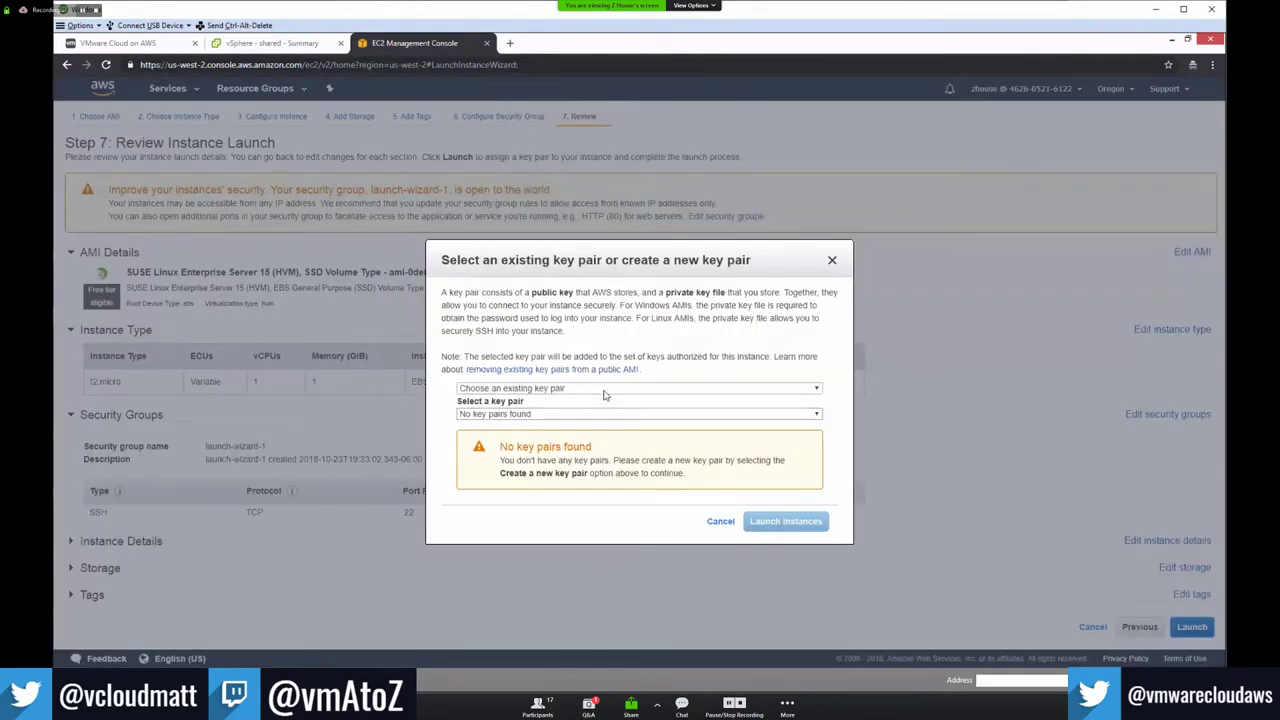
Create, name and save a new key pair, launch the instance, then view the VMware Cloud on AWS tab.
left_click(604, 389)
left_click(600, 411)
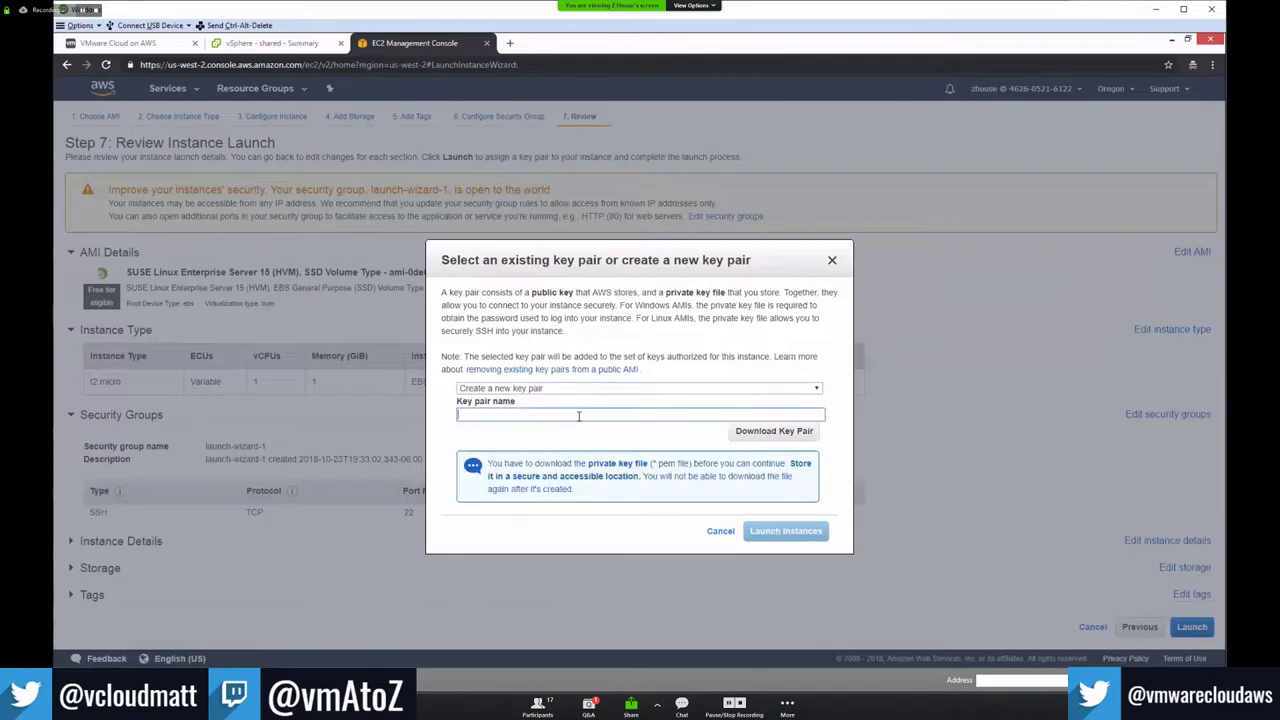
type("zhouse")
left_click(774, 431)
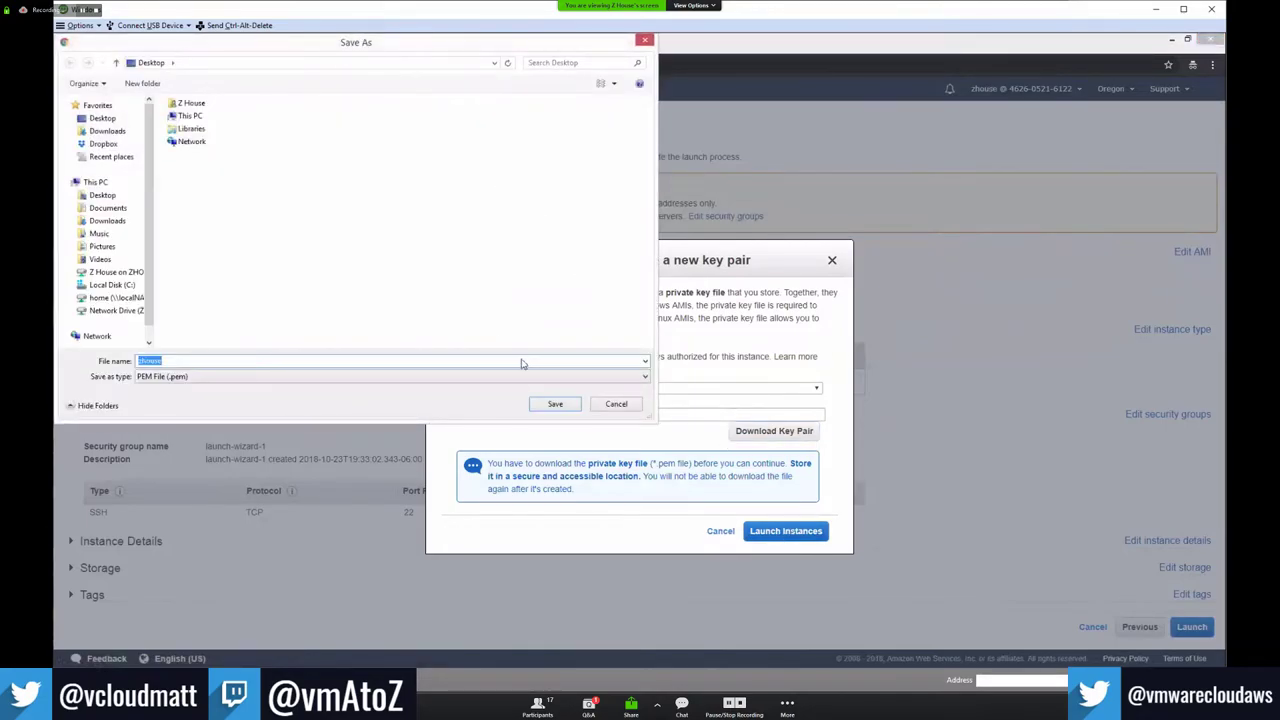
left_click(545, 404)
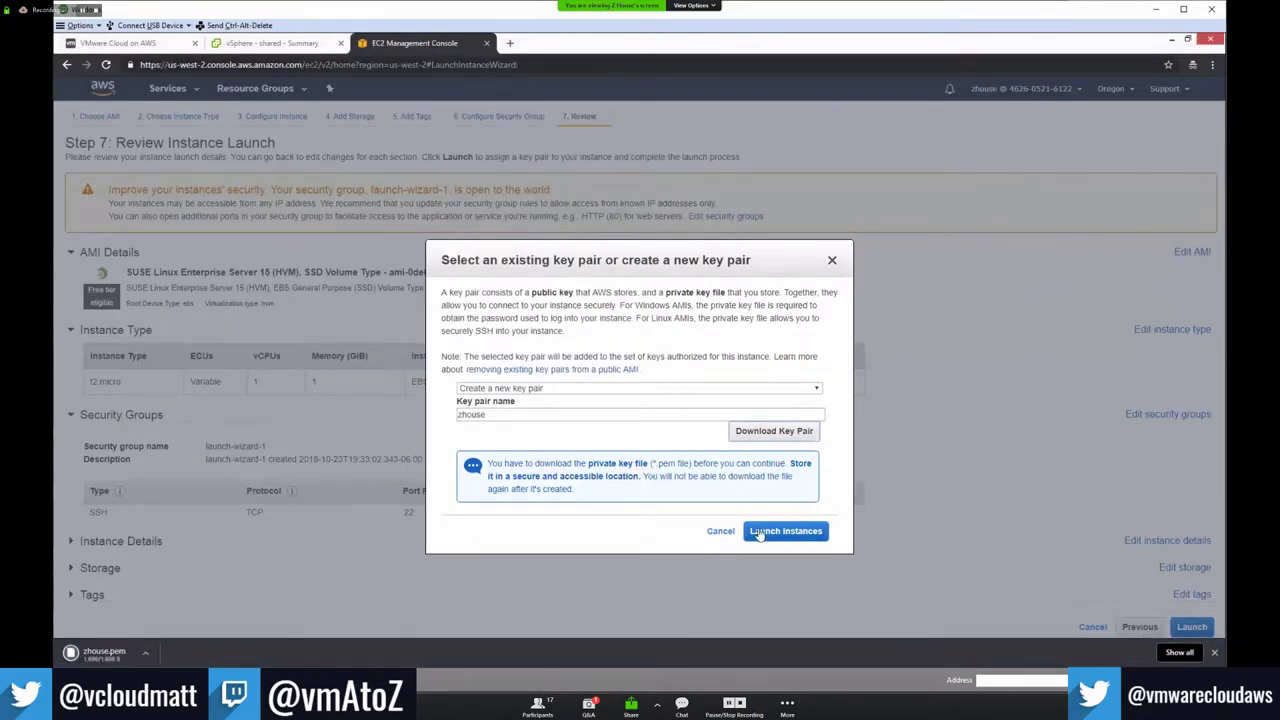
left_click(759, 532)
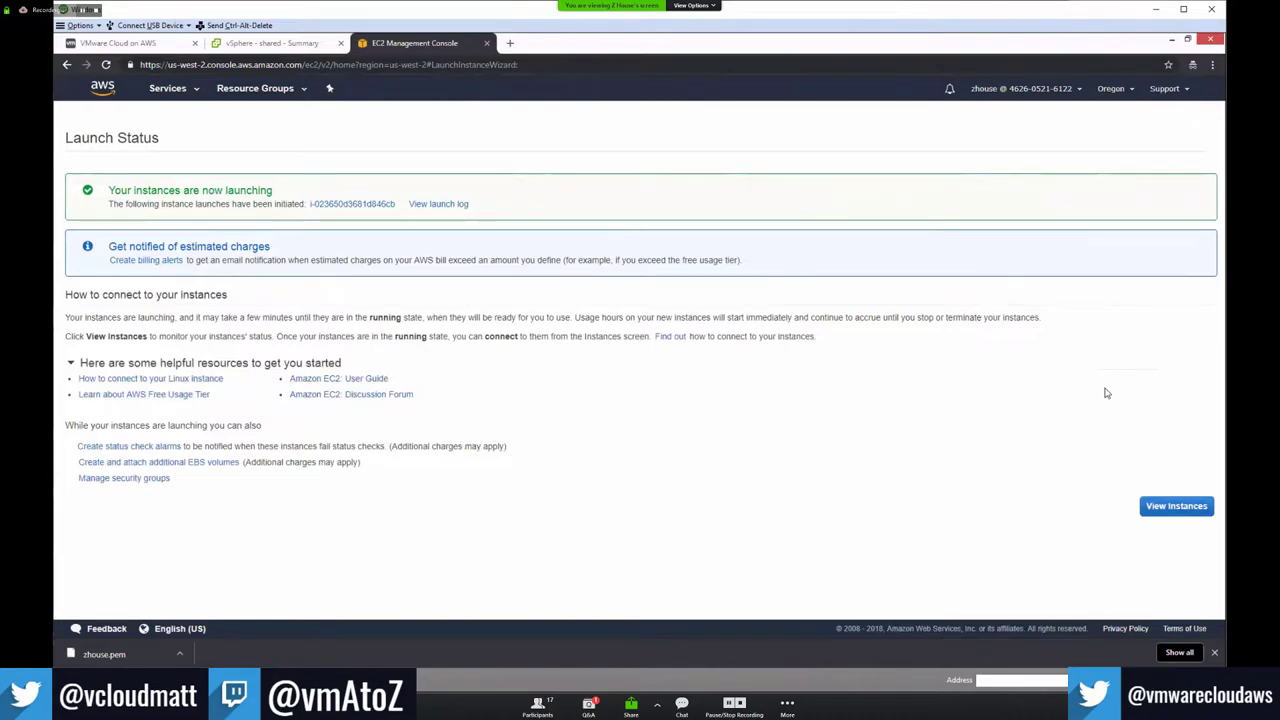
left_click(135, 43)
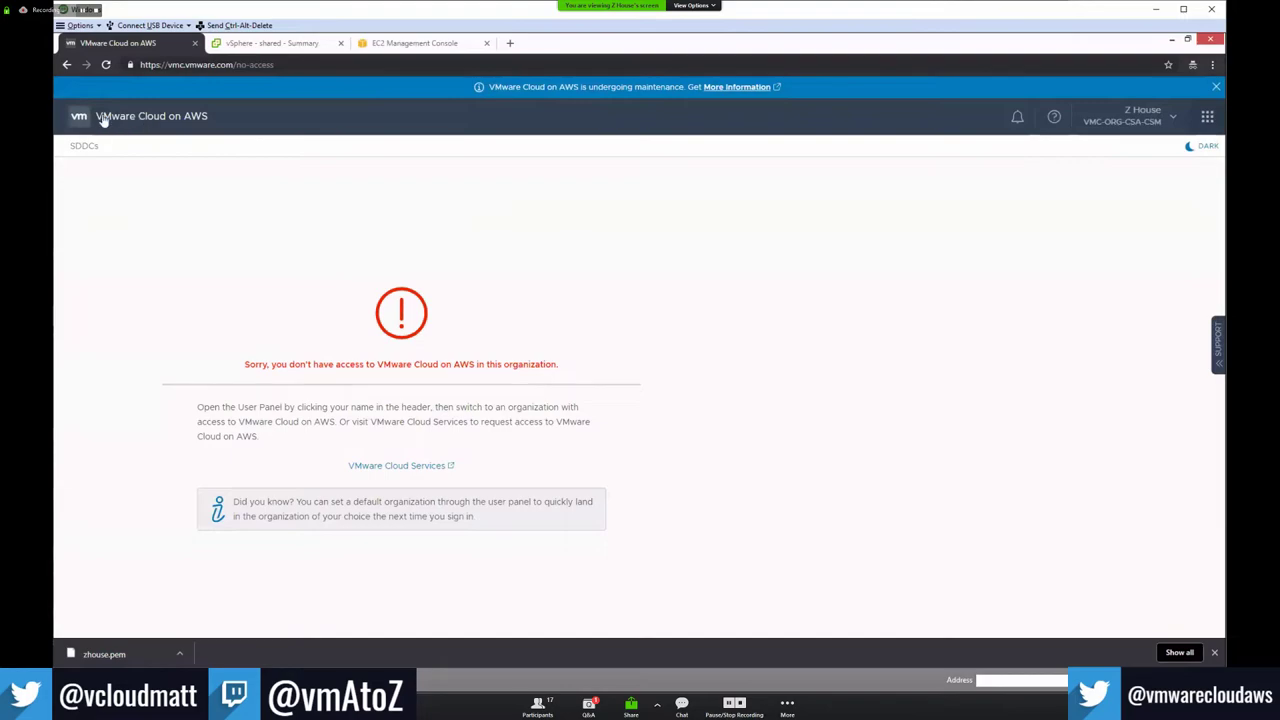
Close the VMware Cloud maintenance banner and go back to the EC2 launch status tab.
left_click(1217, 88)
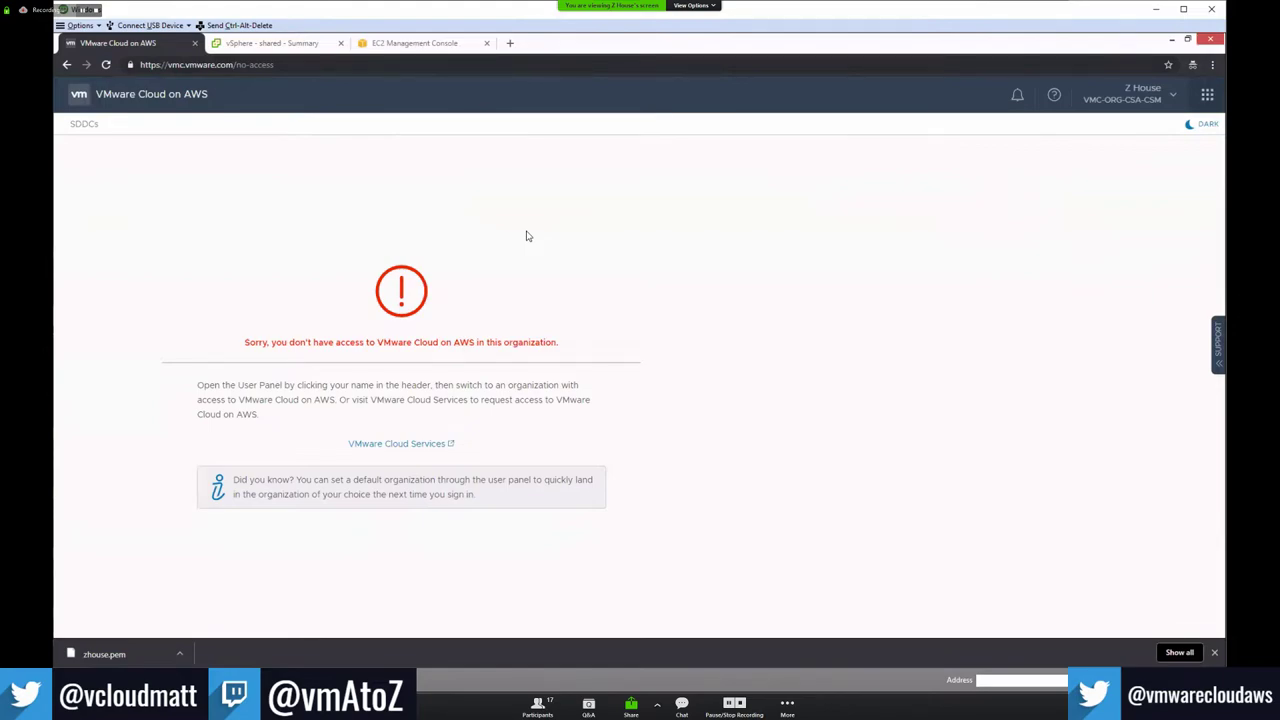
left_click(430, 45)
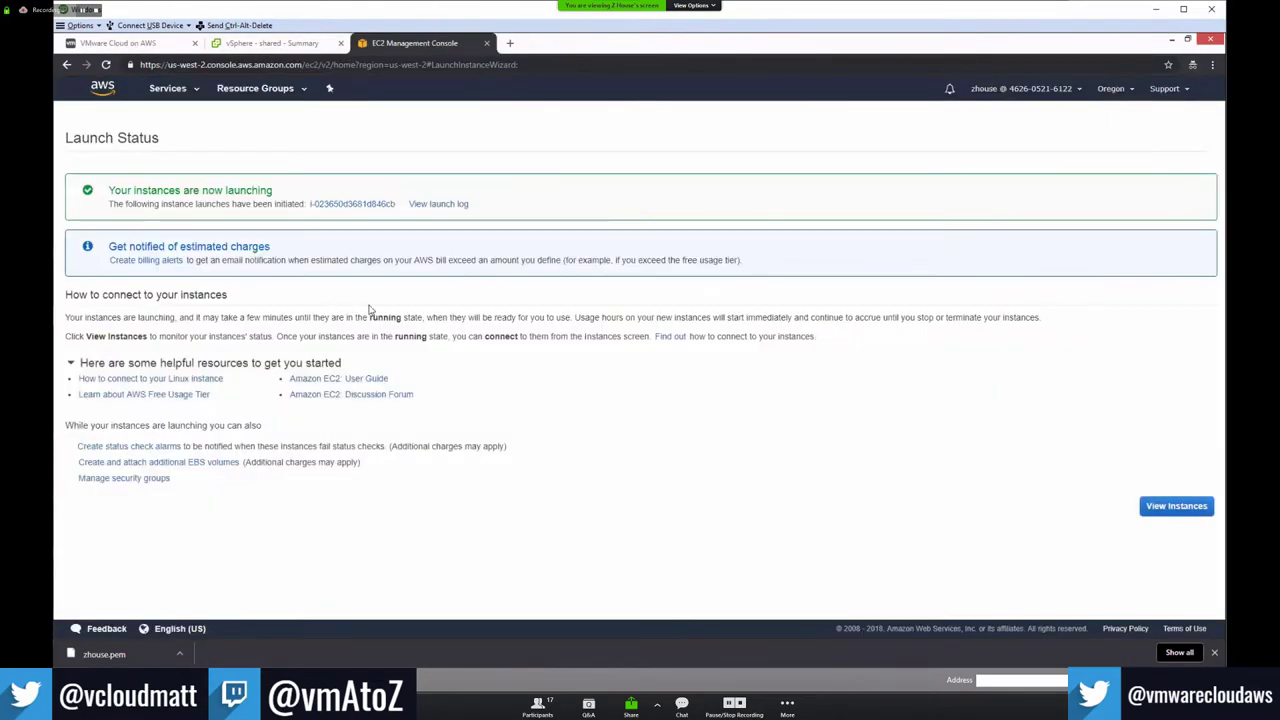
View the instances list showing the new t2.micro instance running, then bring up the Services menu.
left_click(1150, 506)
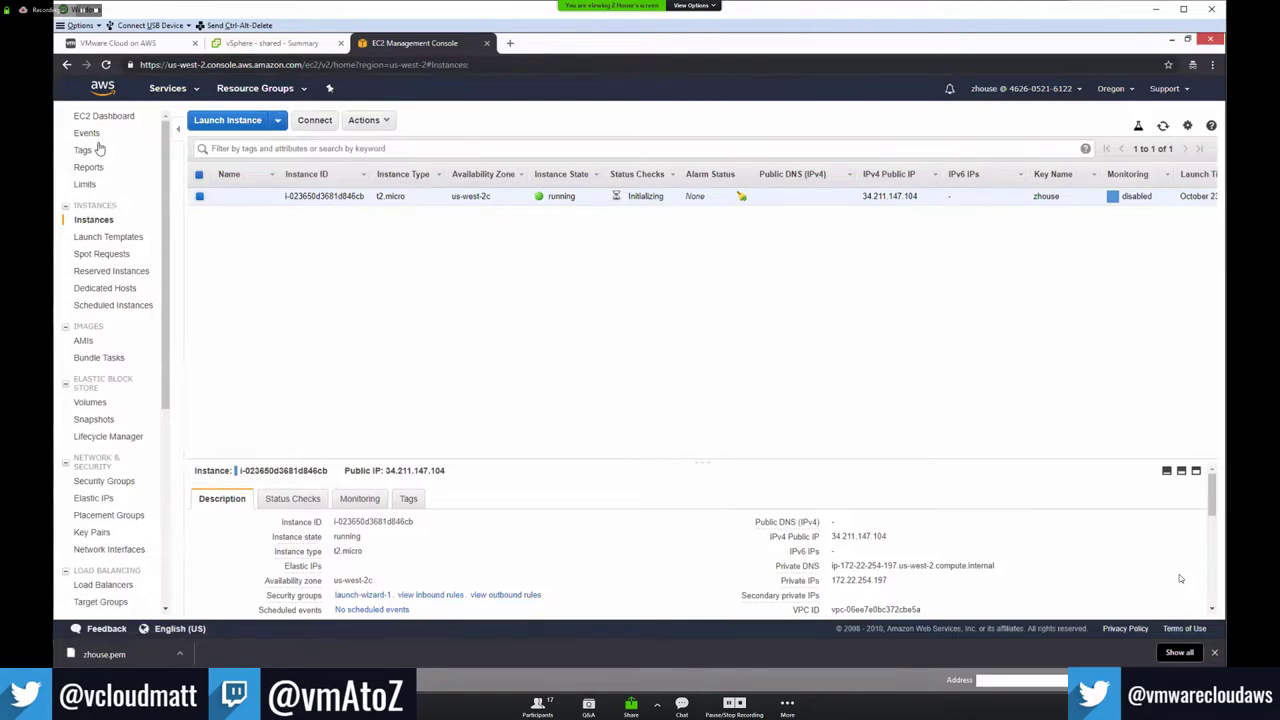
left_click(170, 90)
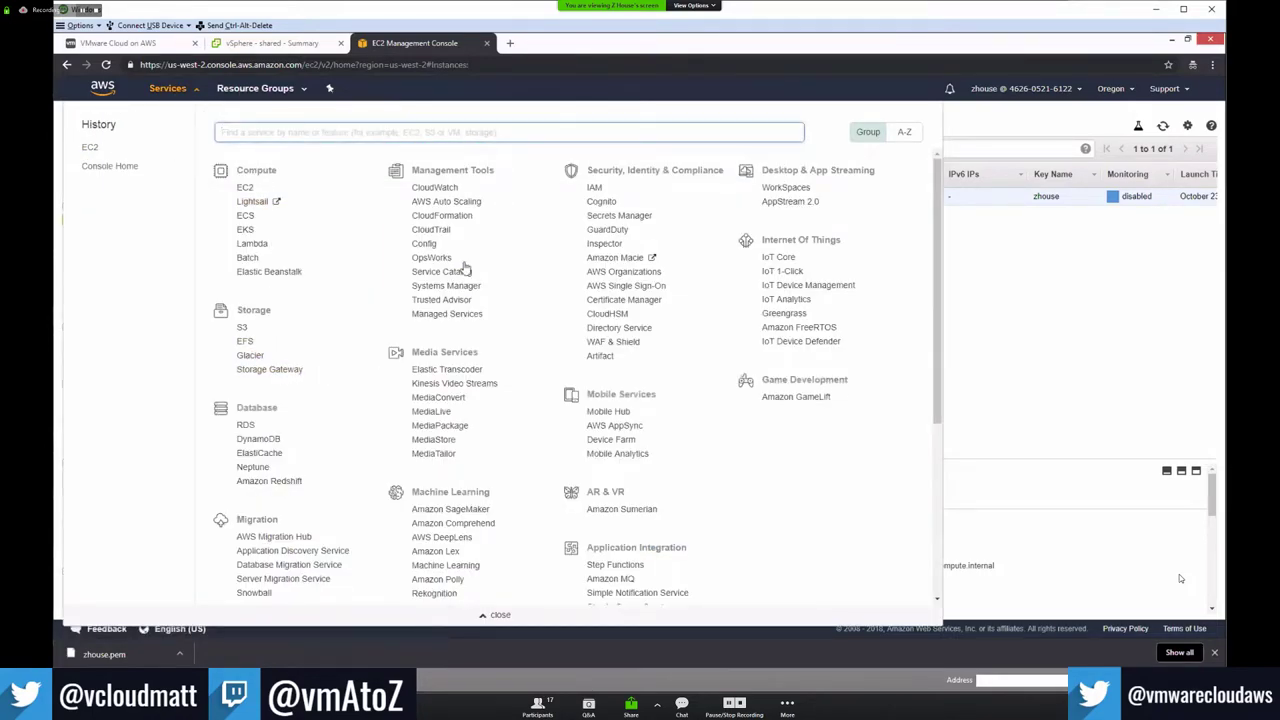
Go to the VPC console via a 'vpc' search and list the VPC's three subnets.
type("vpc")
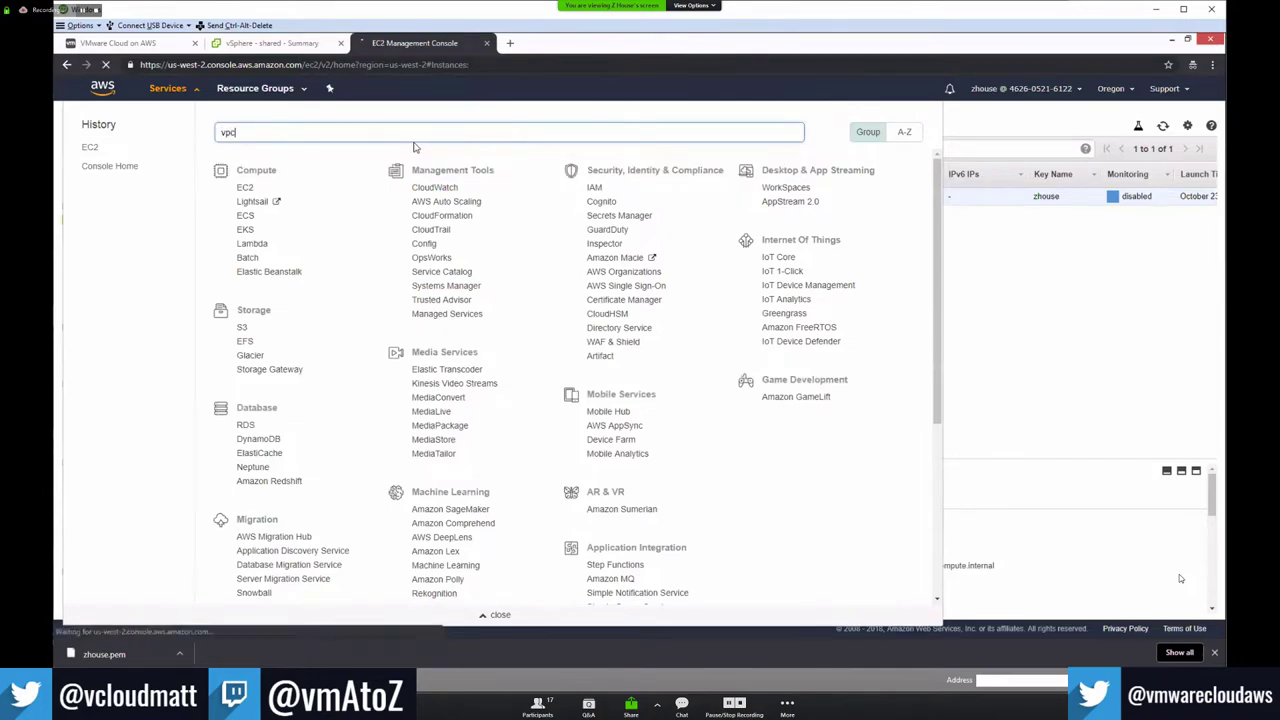
key("Return")
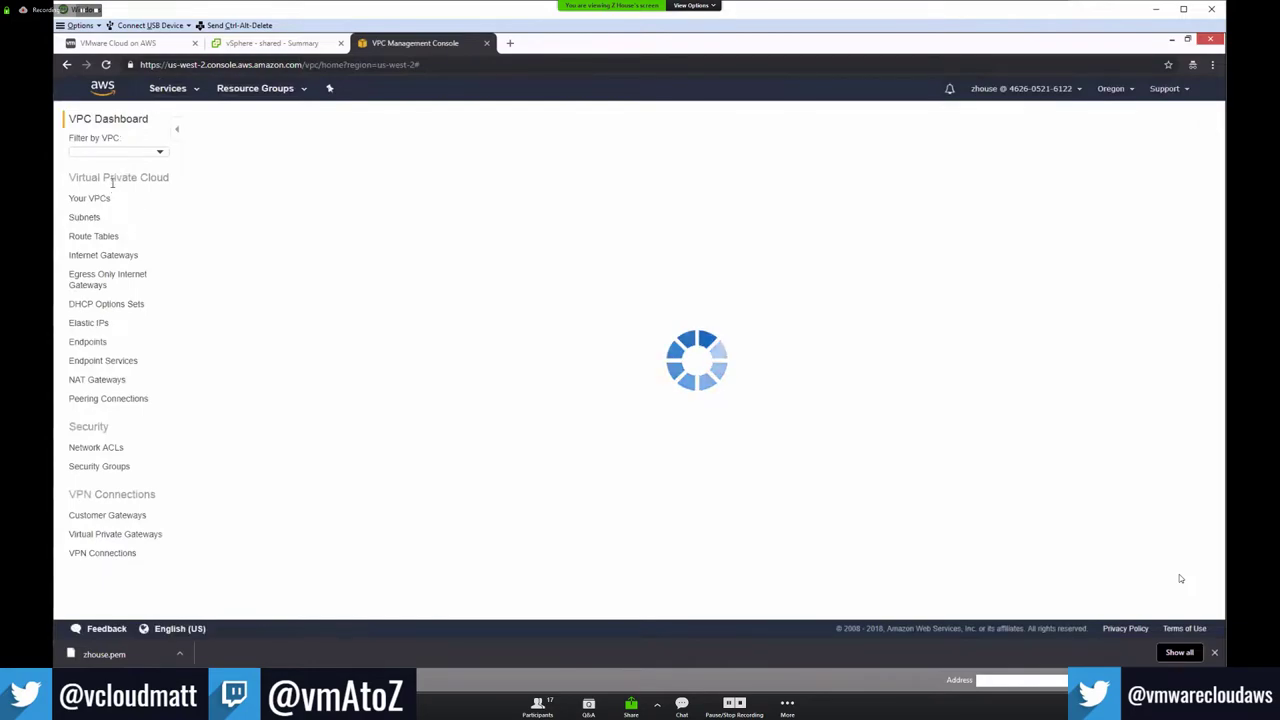
left_click(90, 207)
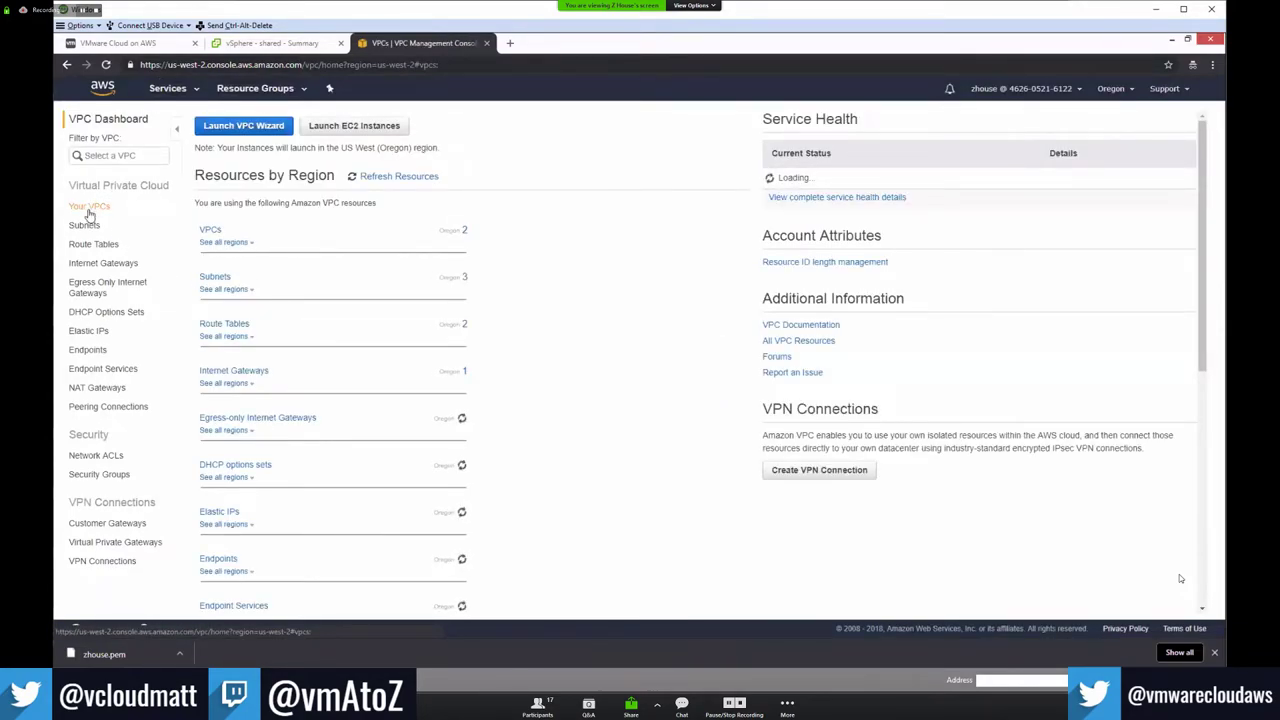
key("alt+Tab")
key("alt+Tab")
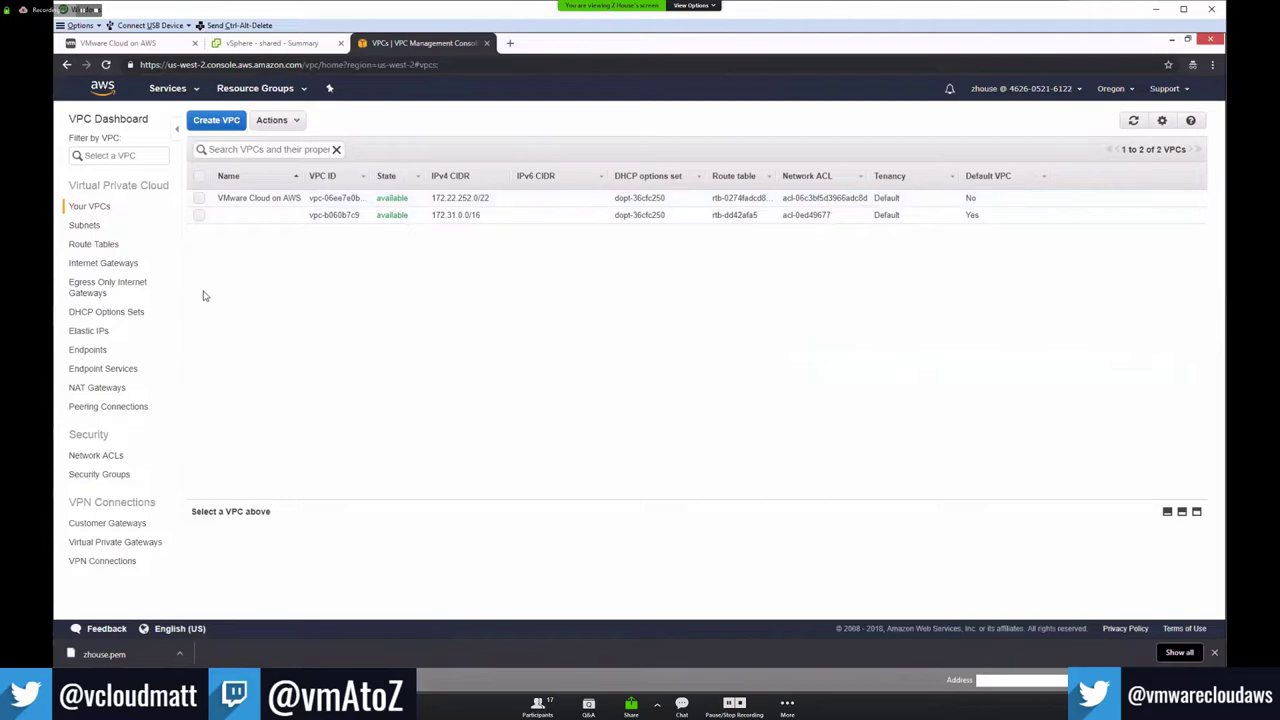
left_click(84, 226)
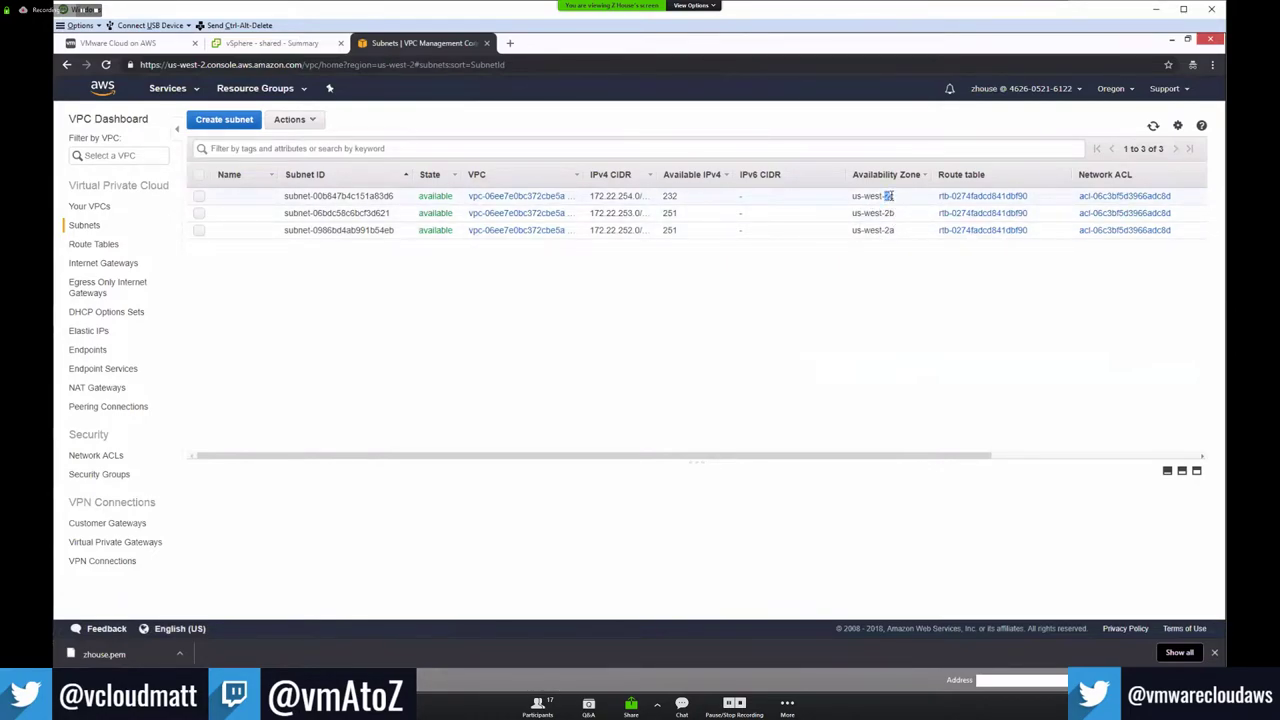
Select the us-west-2c subnet (172.22.254.0/24) and view its route table in an enlarged details pane.
left_click(890, 196)
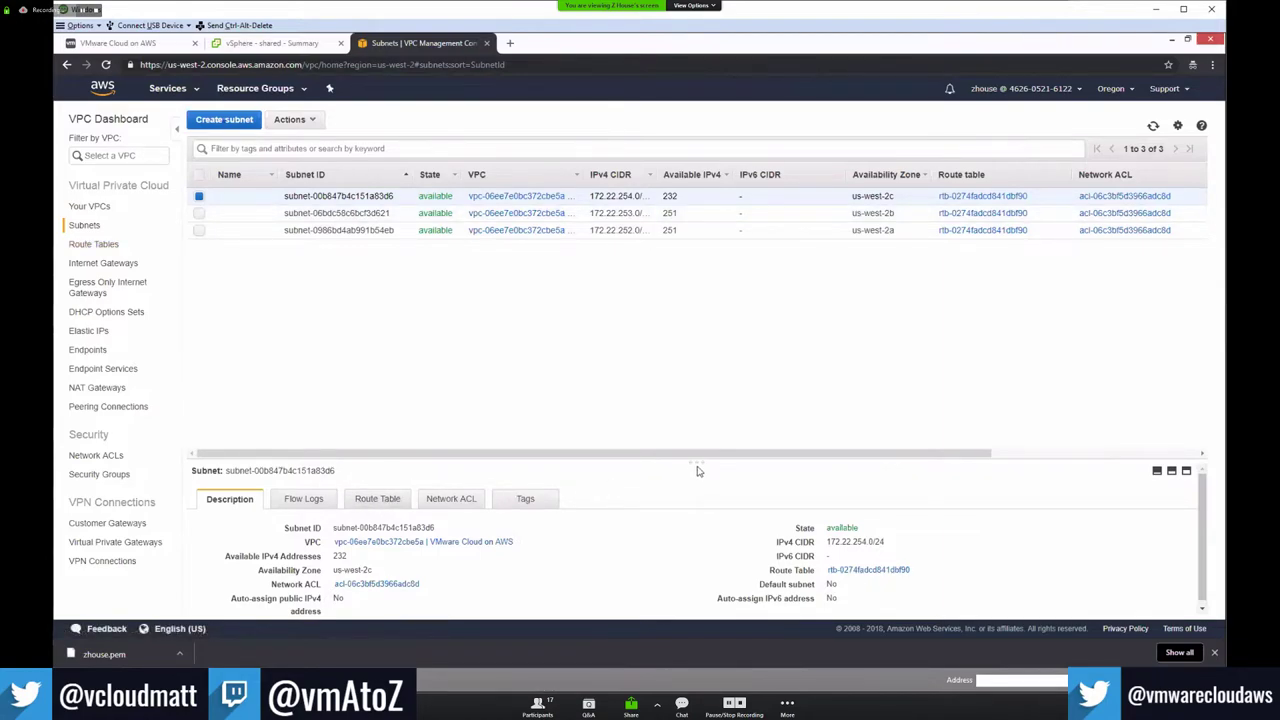
left_click_drag(698, 467, 701, 373)
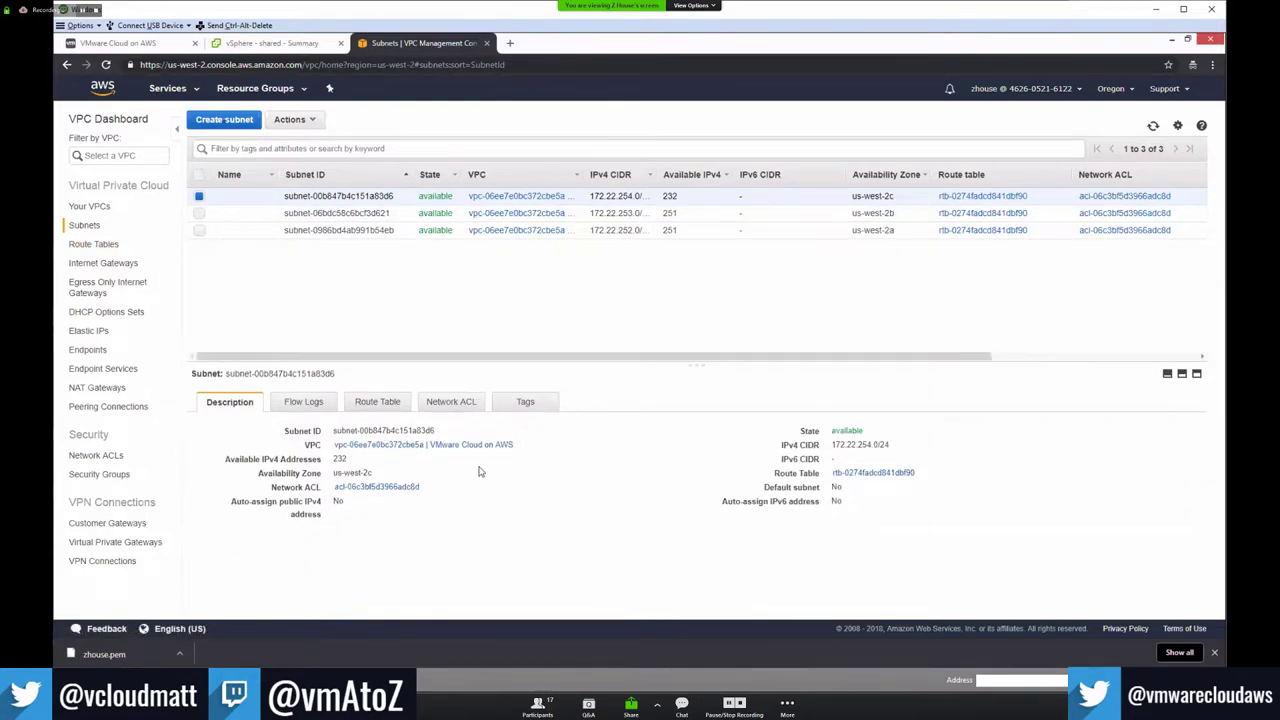
left_click(377, 402)
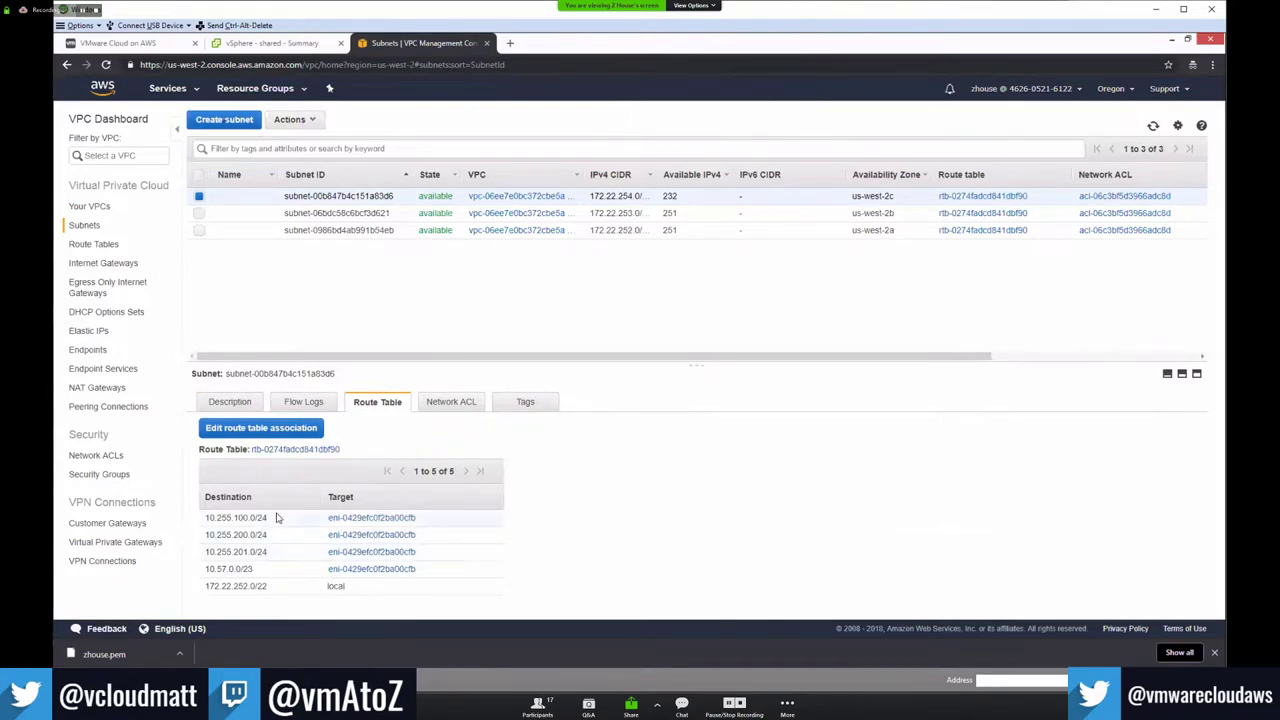
Cancel the route table association editor, highlight the 10.57.0.0/23 route, and return to the EC2 dashboard.
left_click(243, 437)
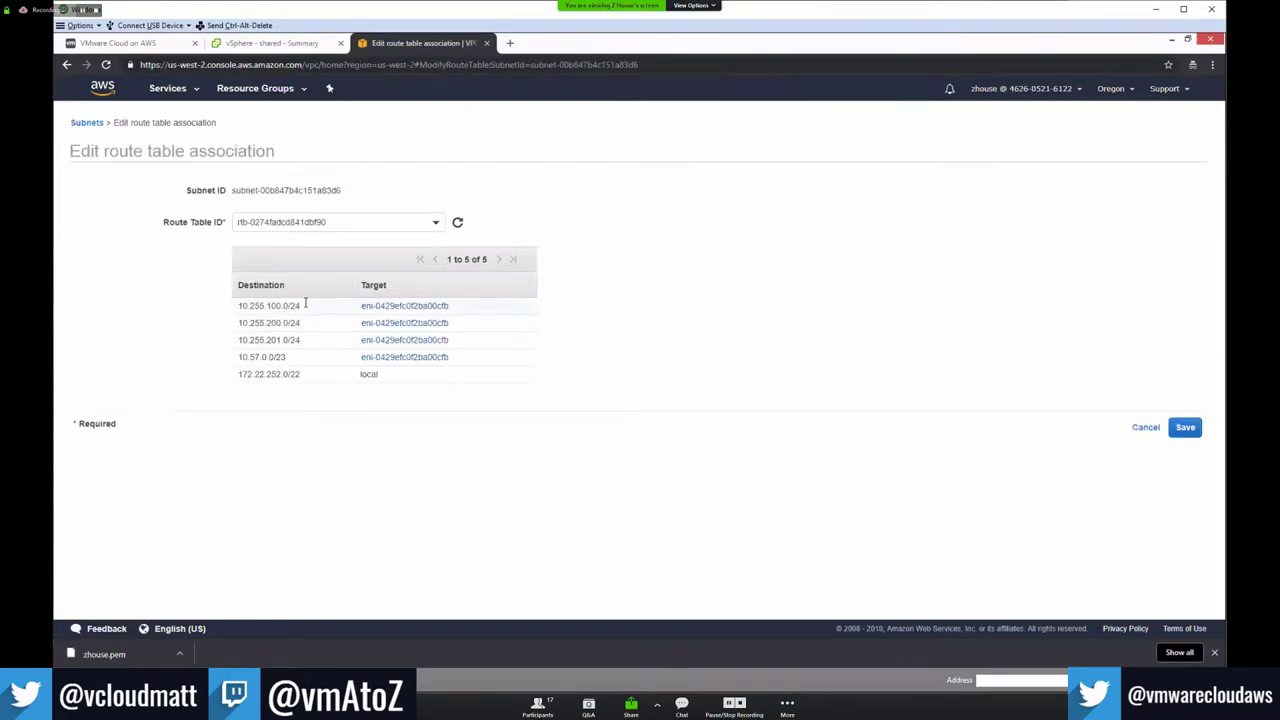
left_click(1145, 428)
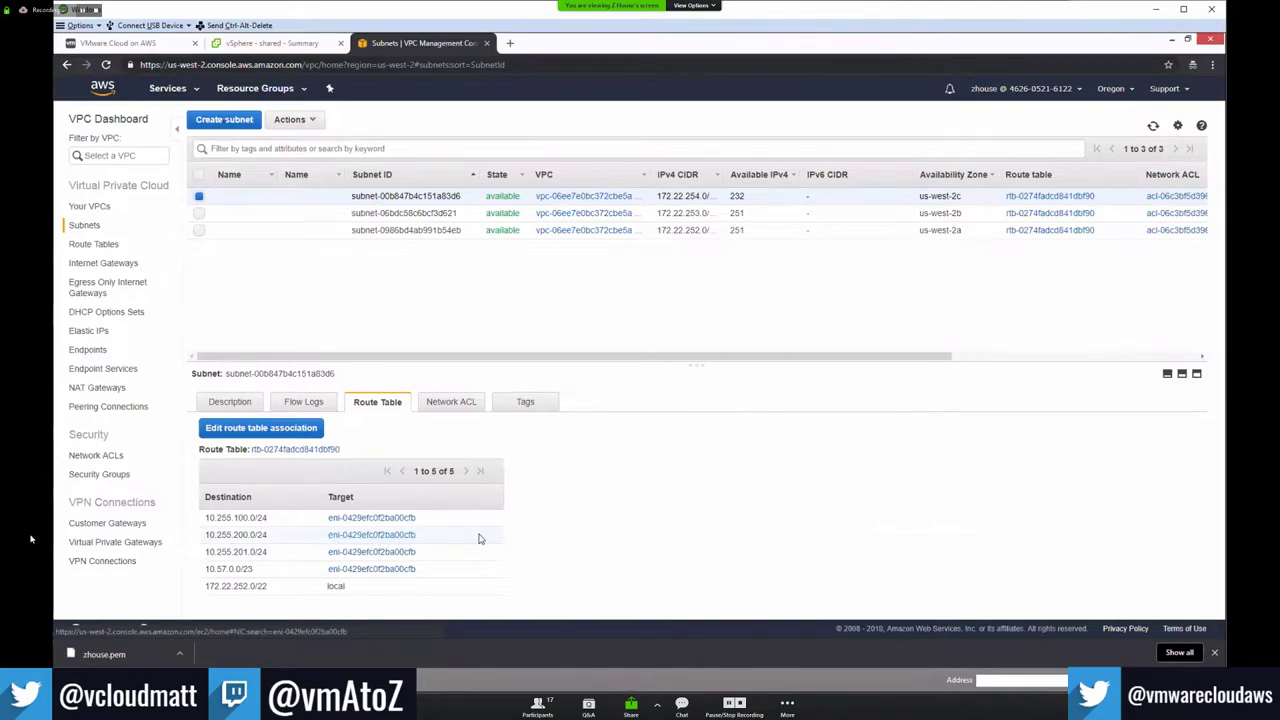
left_click_drag(260, 571, 203, 570)
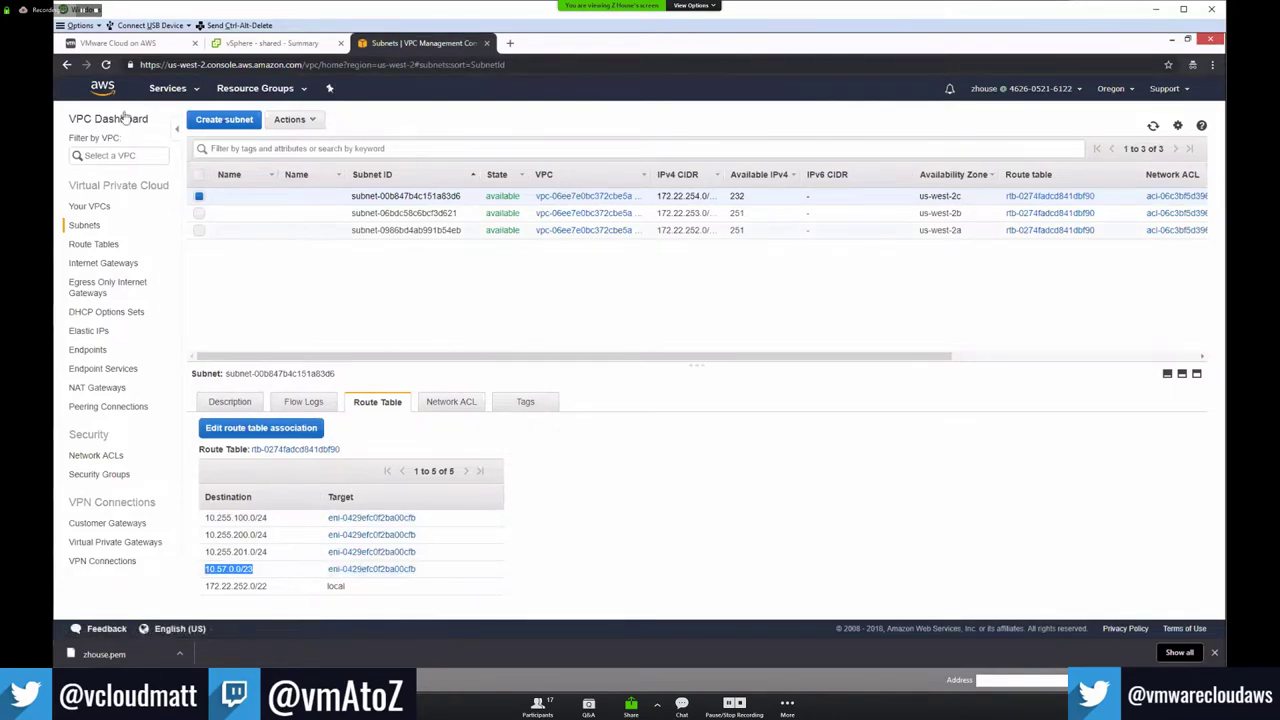
left_click(171, 89)
left_click(90, 166)
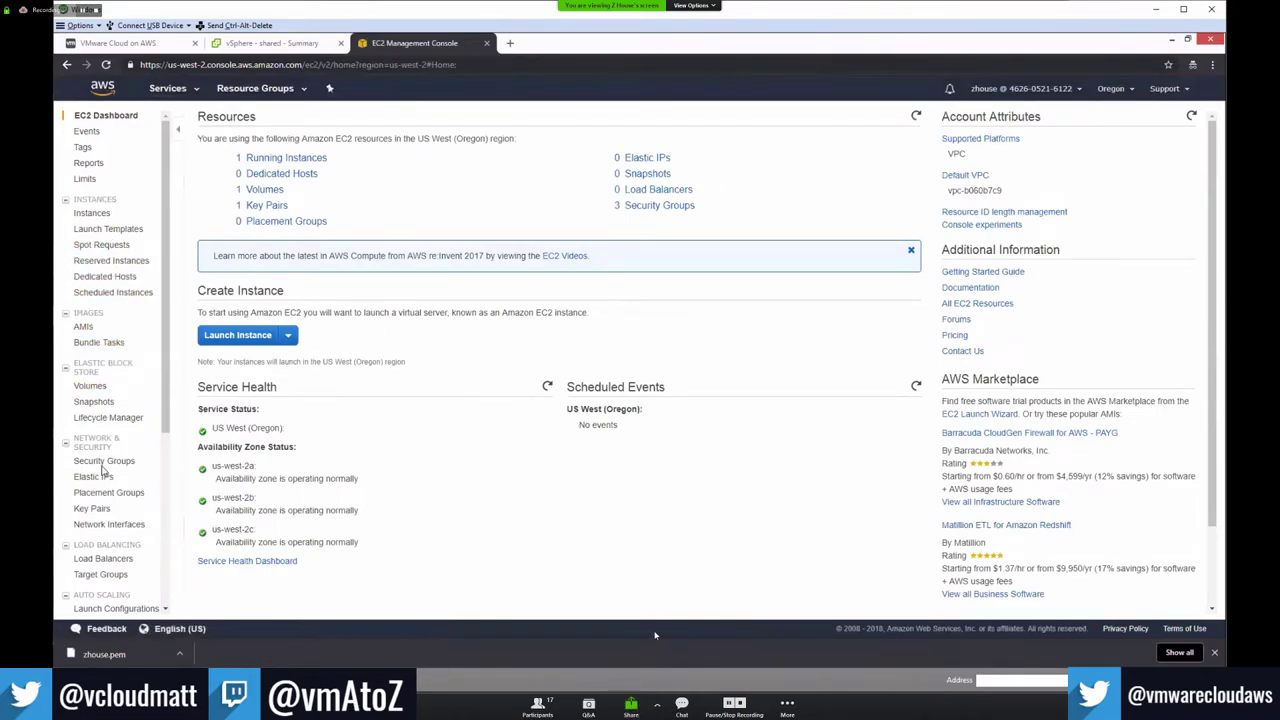
Open the EC2 Network Interfaces list (18 interfaces) and dismiss the Zoom screen-sharing prompt.
left_click(110, 524)
left_click(631, 712)
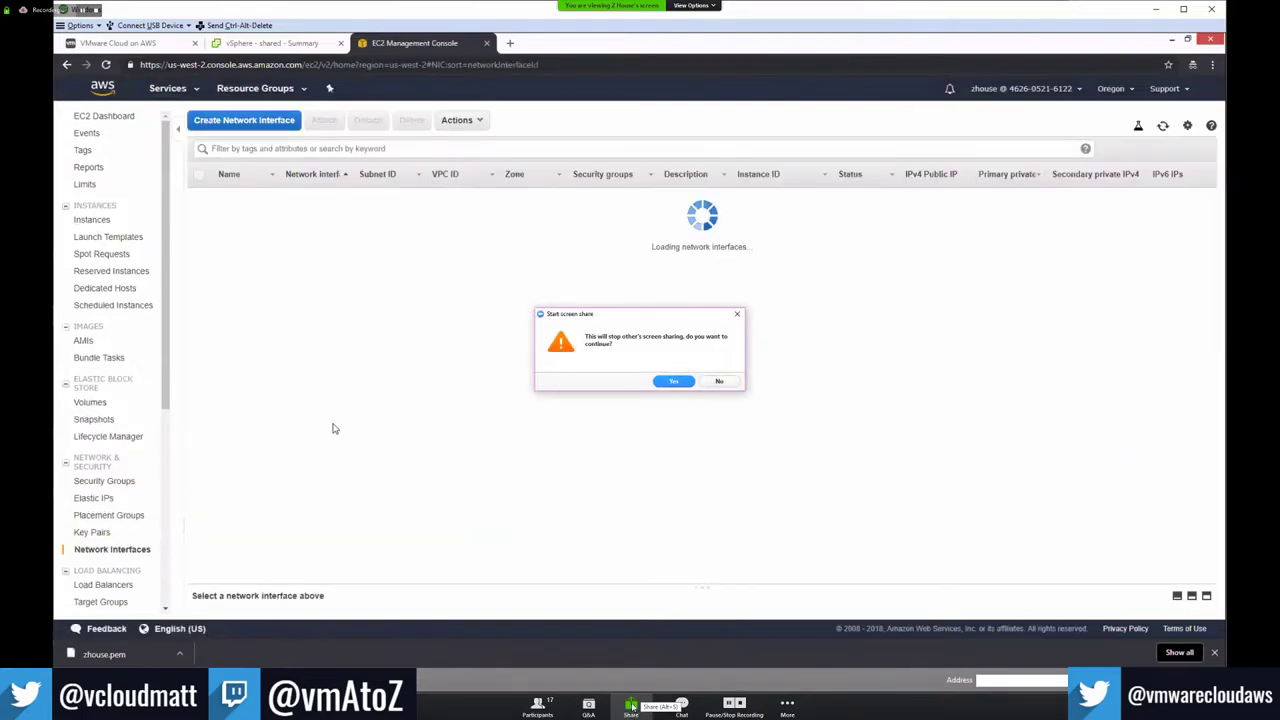
left_click(737, 314)
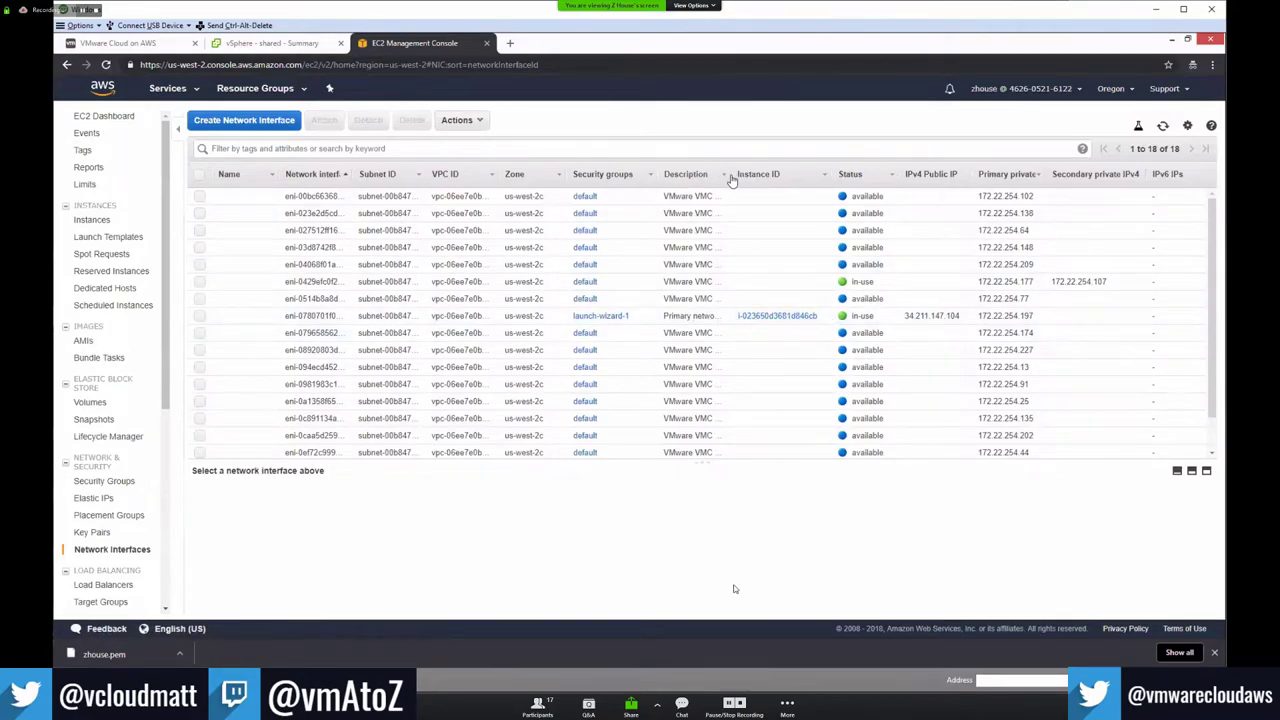
Sort the interfaces by Description, widen that column, then switch to the vSphere Client tab.
left_click(732, 150)
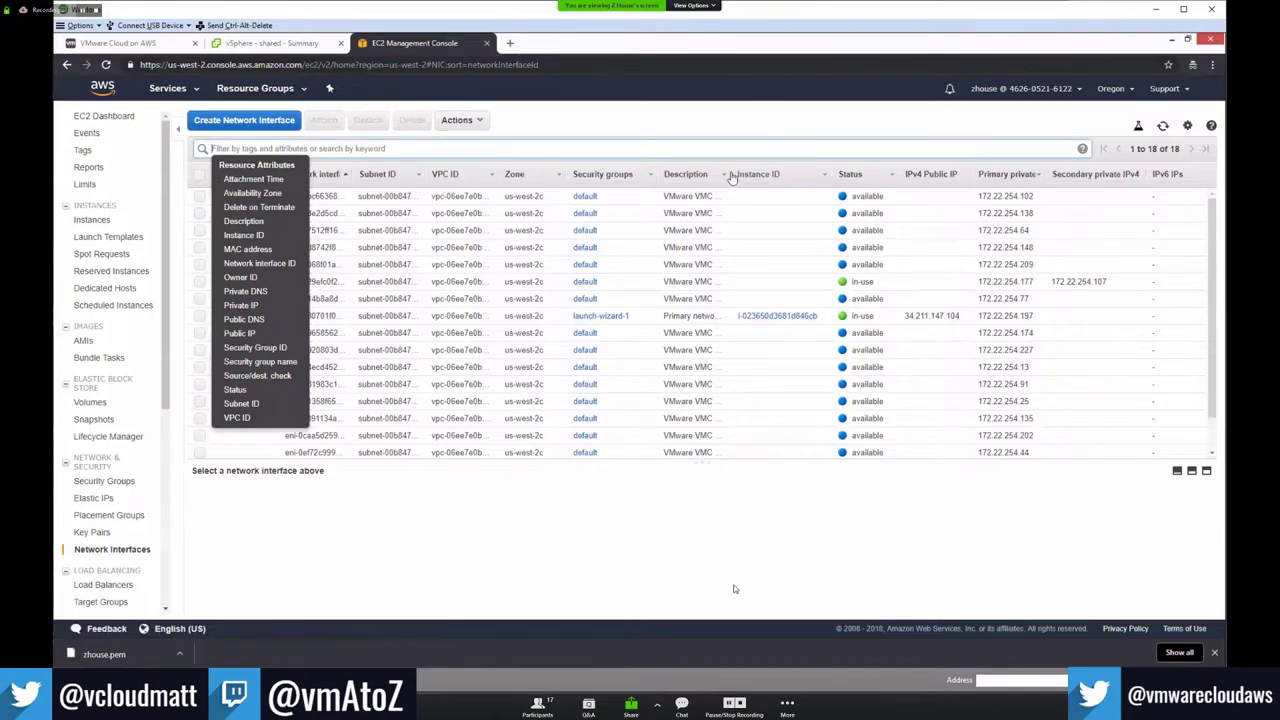
left_click(745, 175)
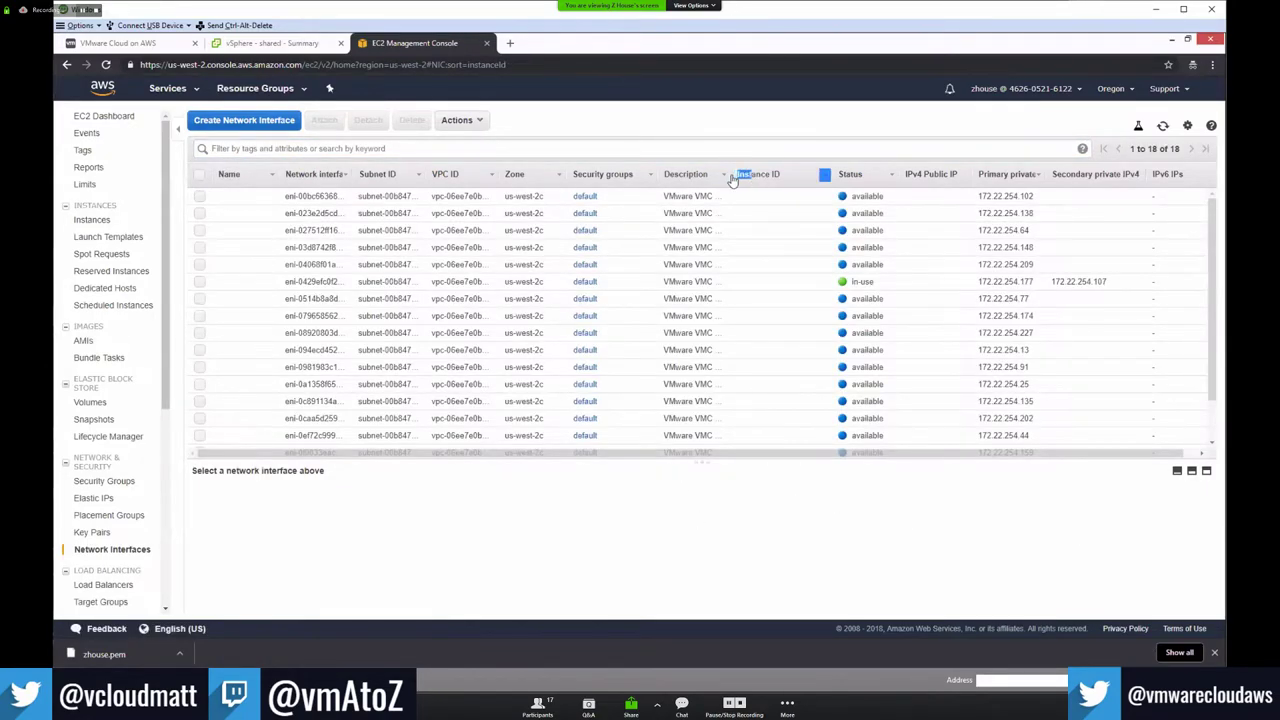
left_click(734, 177)
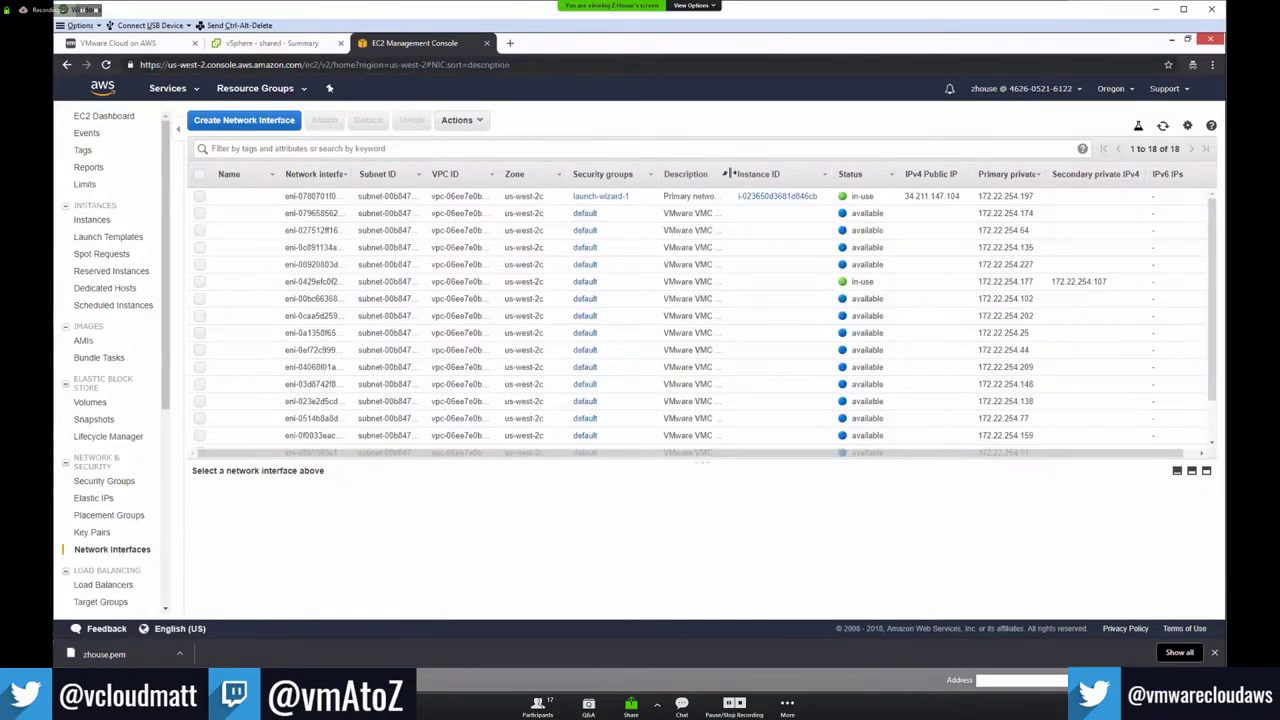
left_click_drag(730, 176, 832, 167)
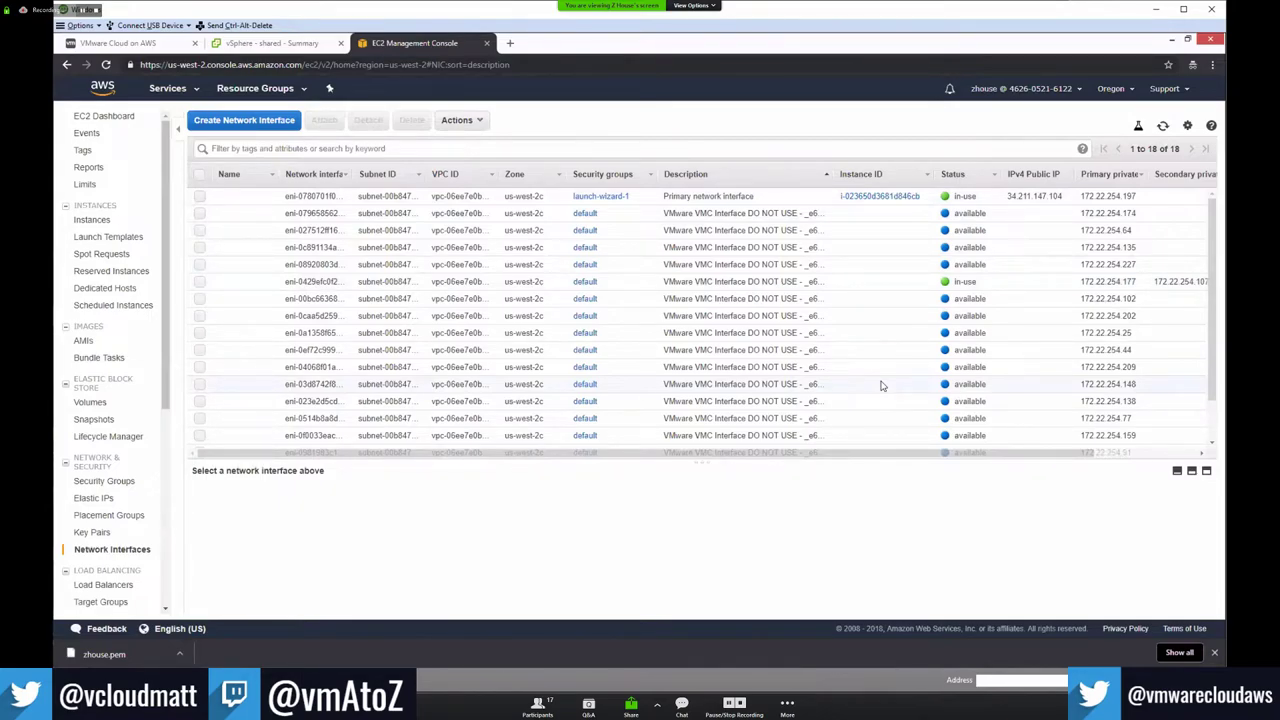
left_click(265, 43)
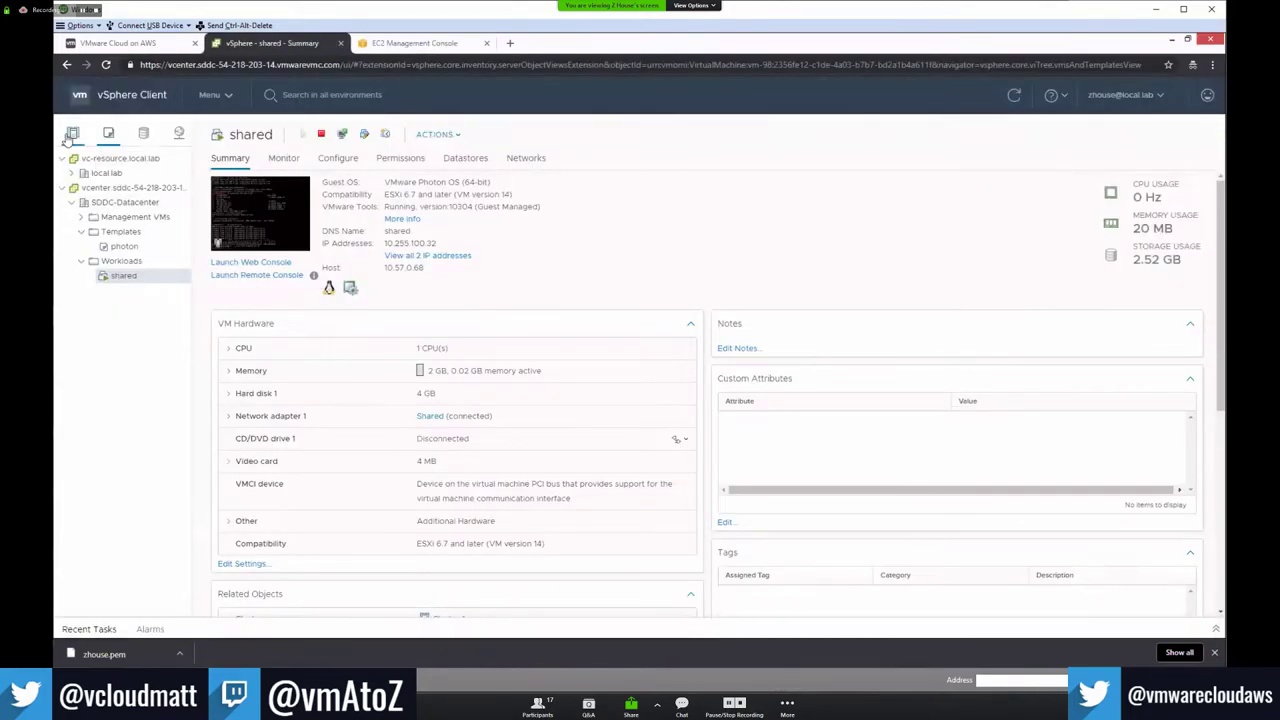
Review host 10.57.0.68's summary in Hosts and Clusters, return to EC2, then open Zoom's window-share picker.
left_click(71, 134)
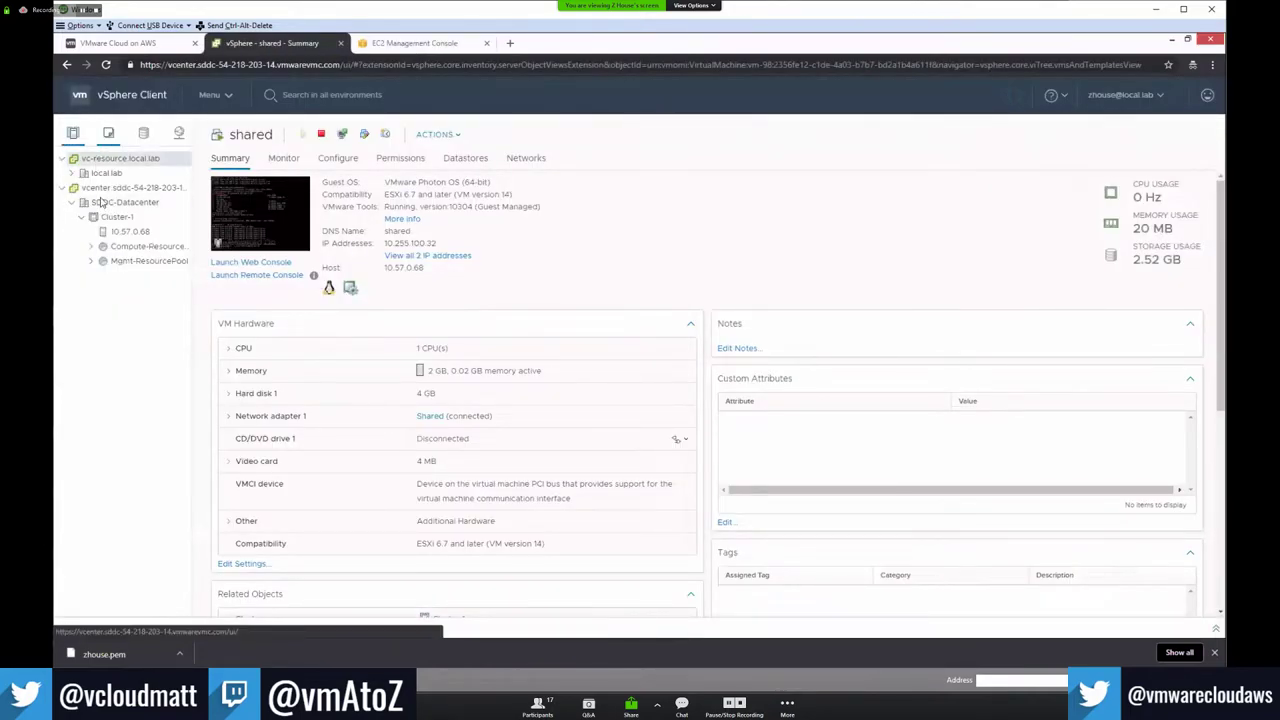
left_click(138, 232)
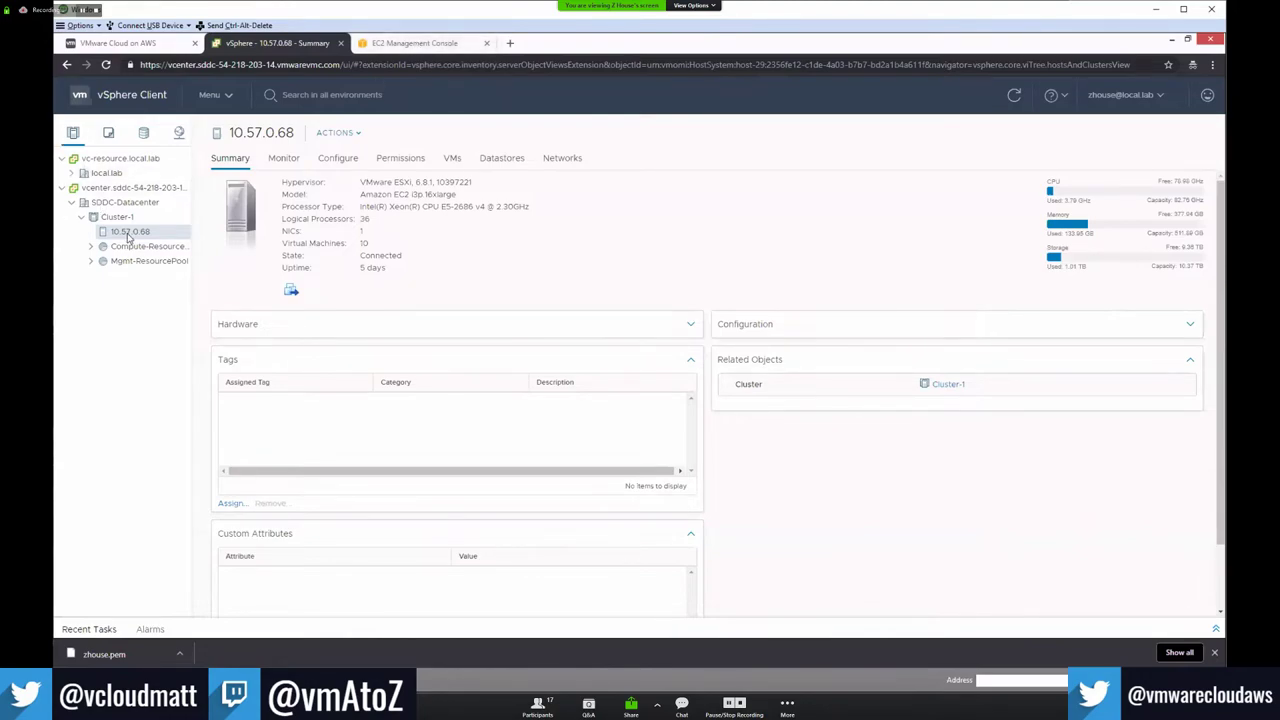
left_click(438, 45)
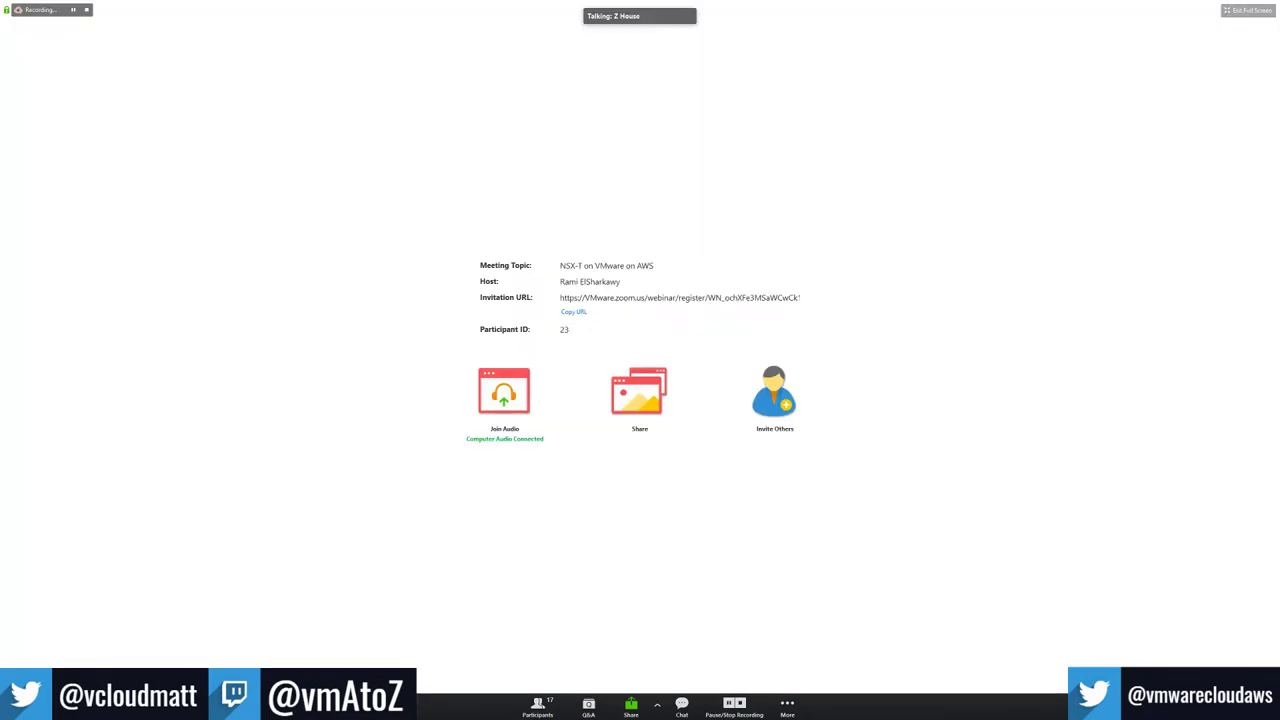
left_click(631, 705)
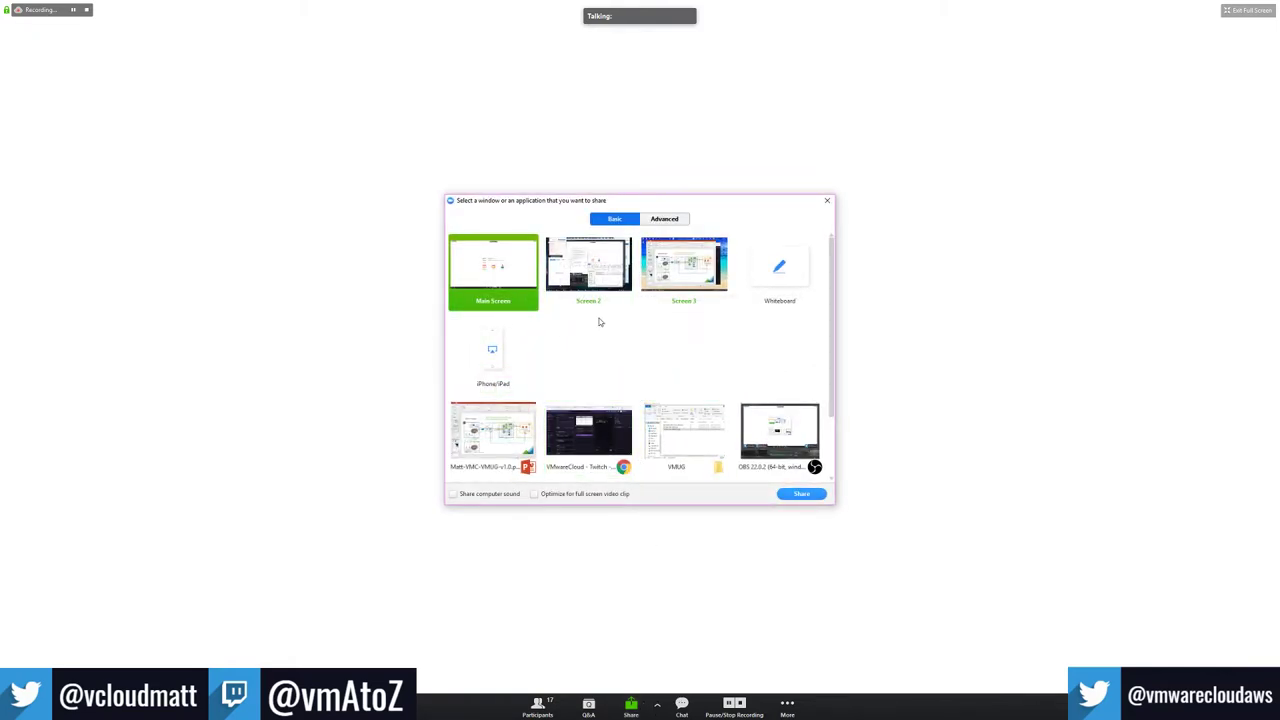
Share the PowerPoint window in Zoom and maximize it on slide 33, 'Direct Connect'.
left_click(492, 435)
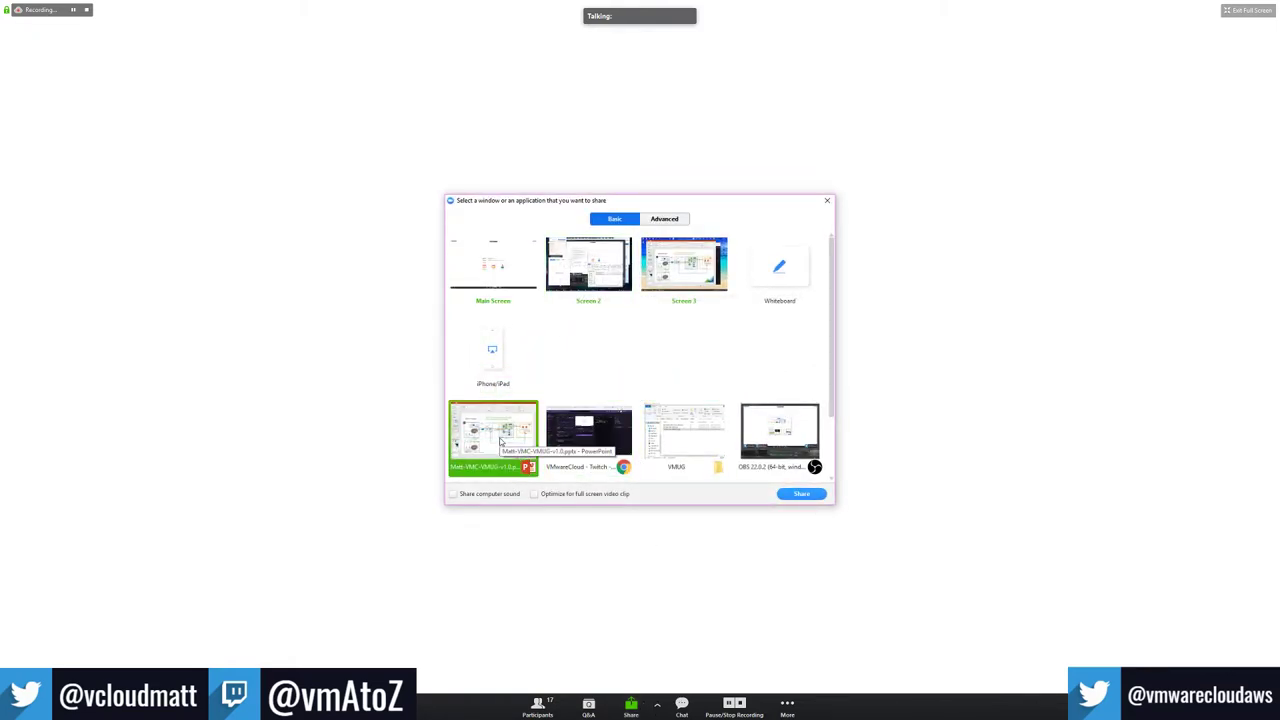
left_click(797, 495)
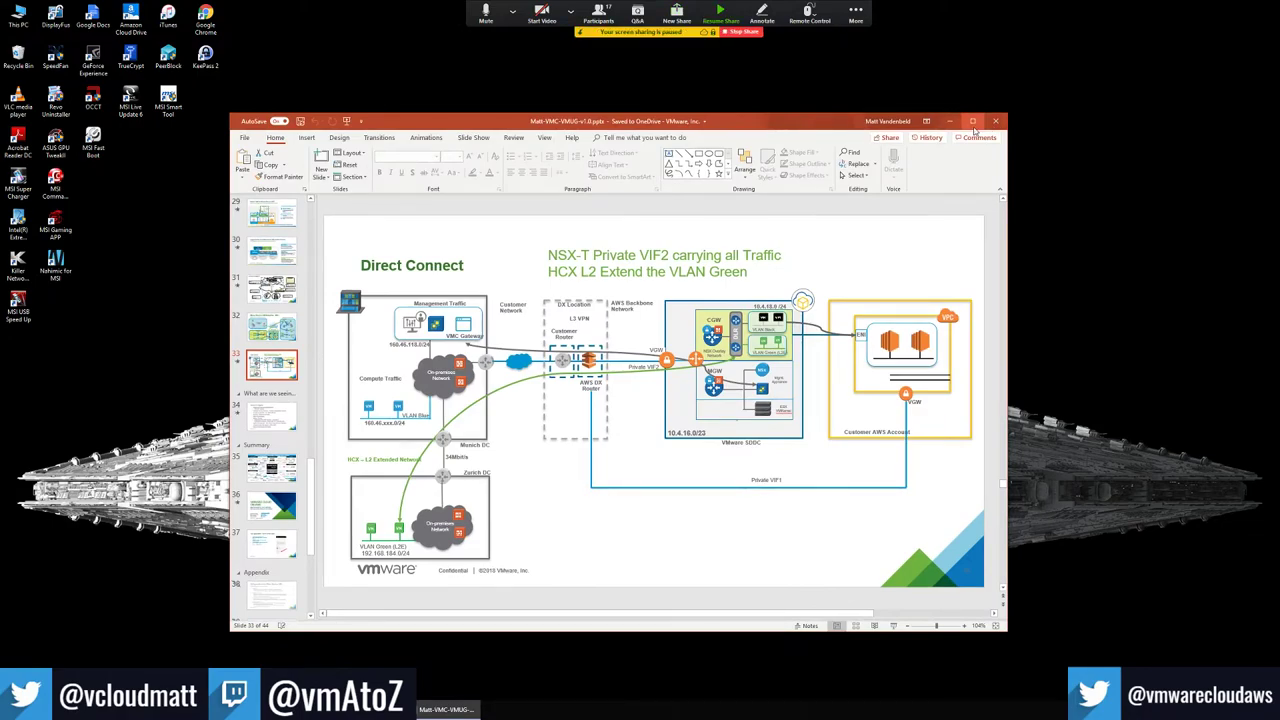
left_click(996, 124)
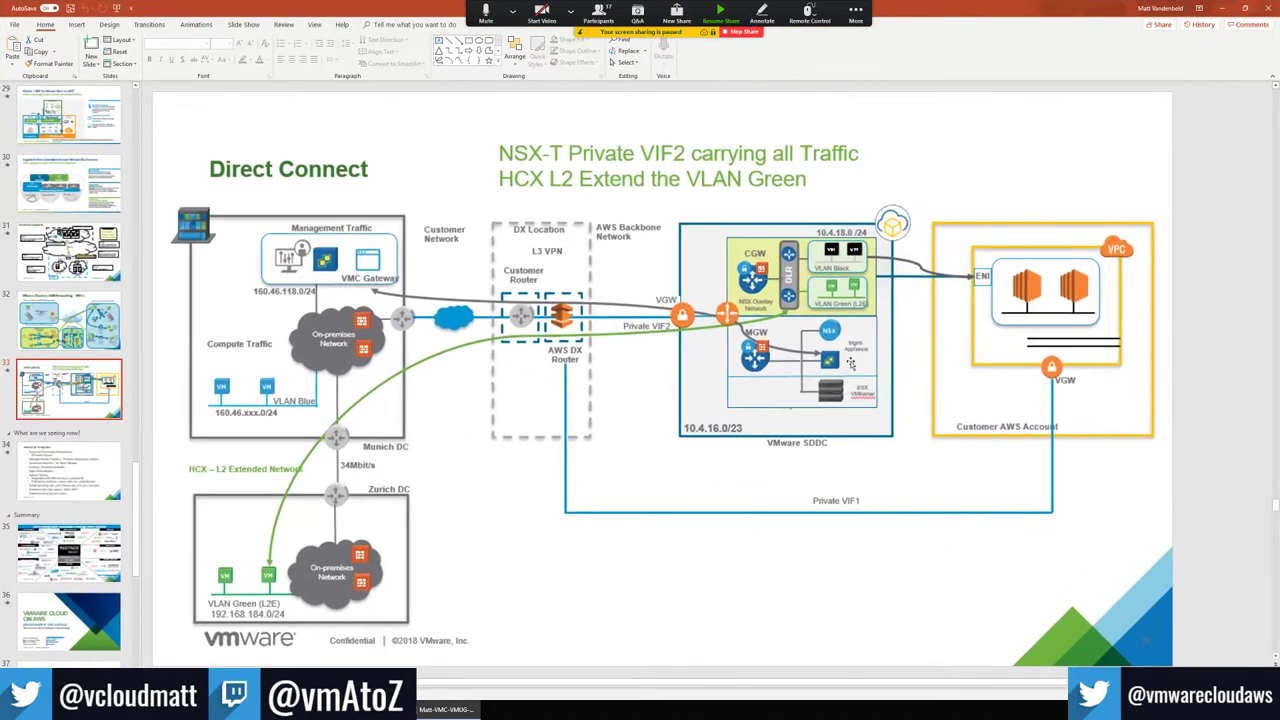
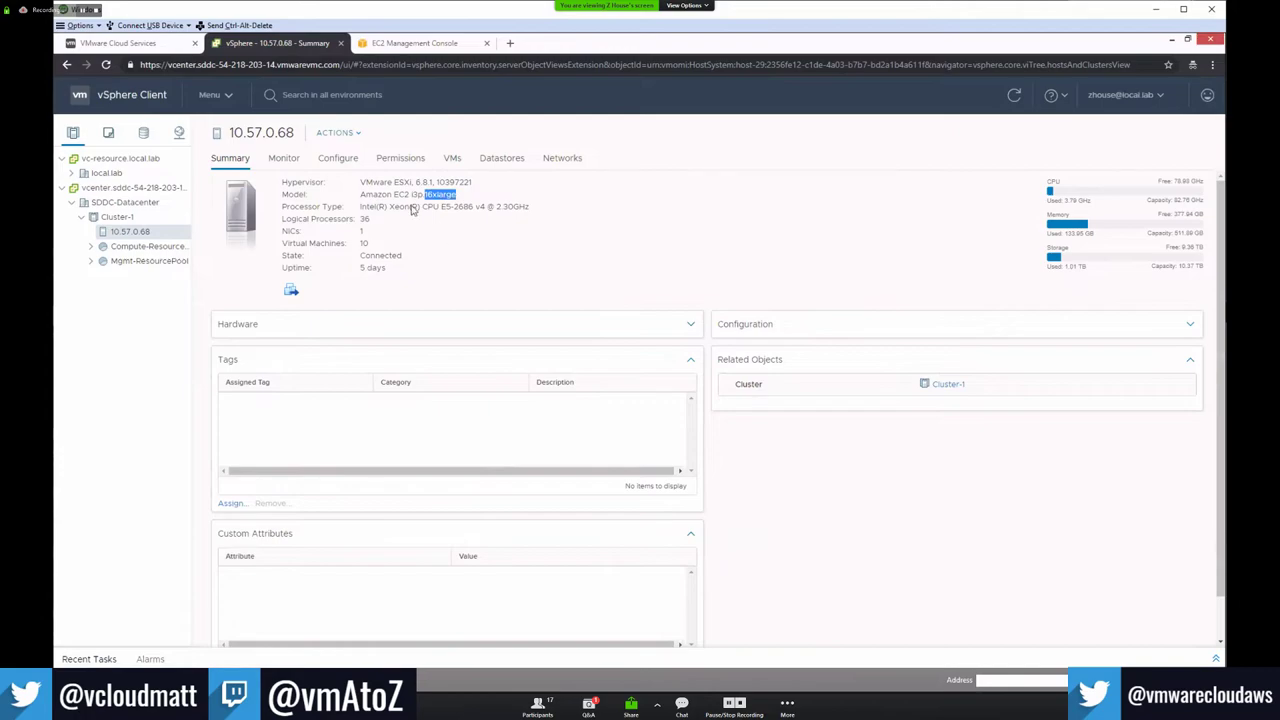
Note the i3p.16xlarge instance type, then expand local.lab > ML350 to view the esx.local.lab host.
left_click_drag(410, 194, 462, 198)
left_click(421, 204)
left_click(71, 173)
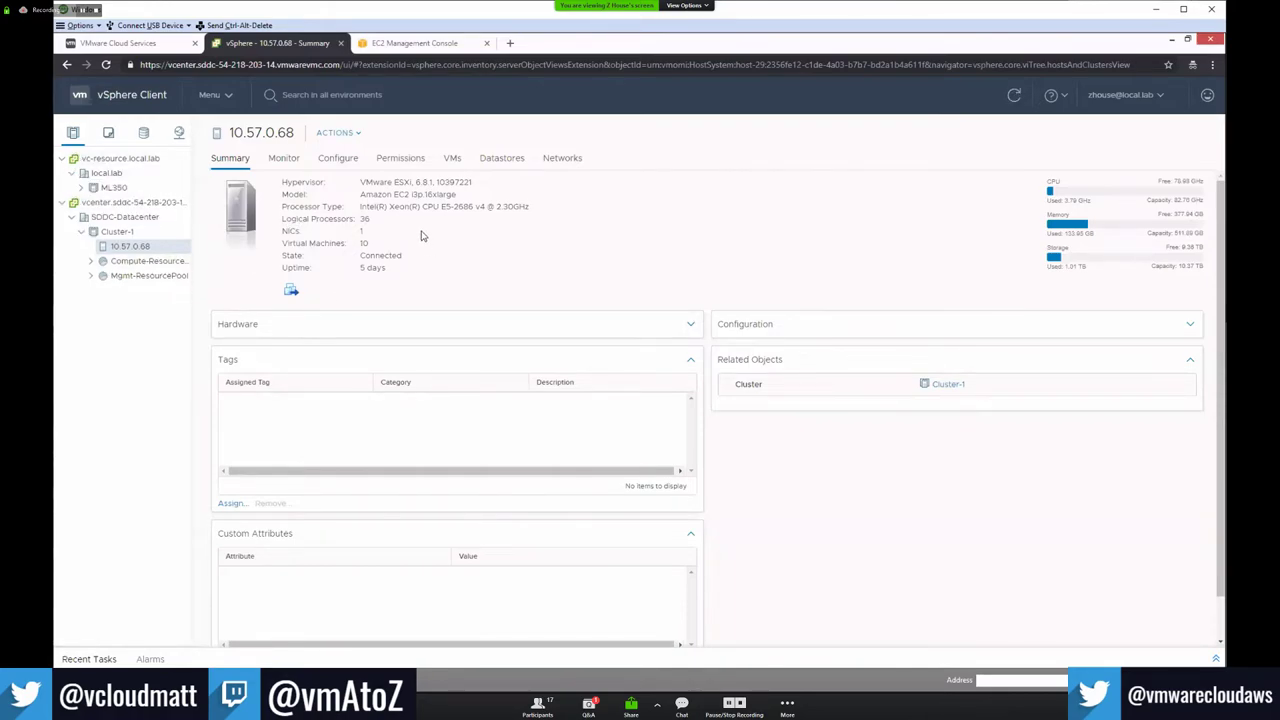
left_click(81, 187)
left_click(126, 203)
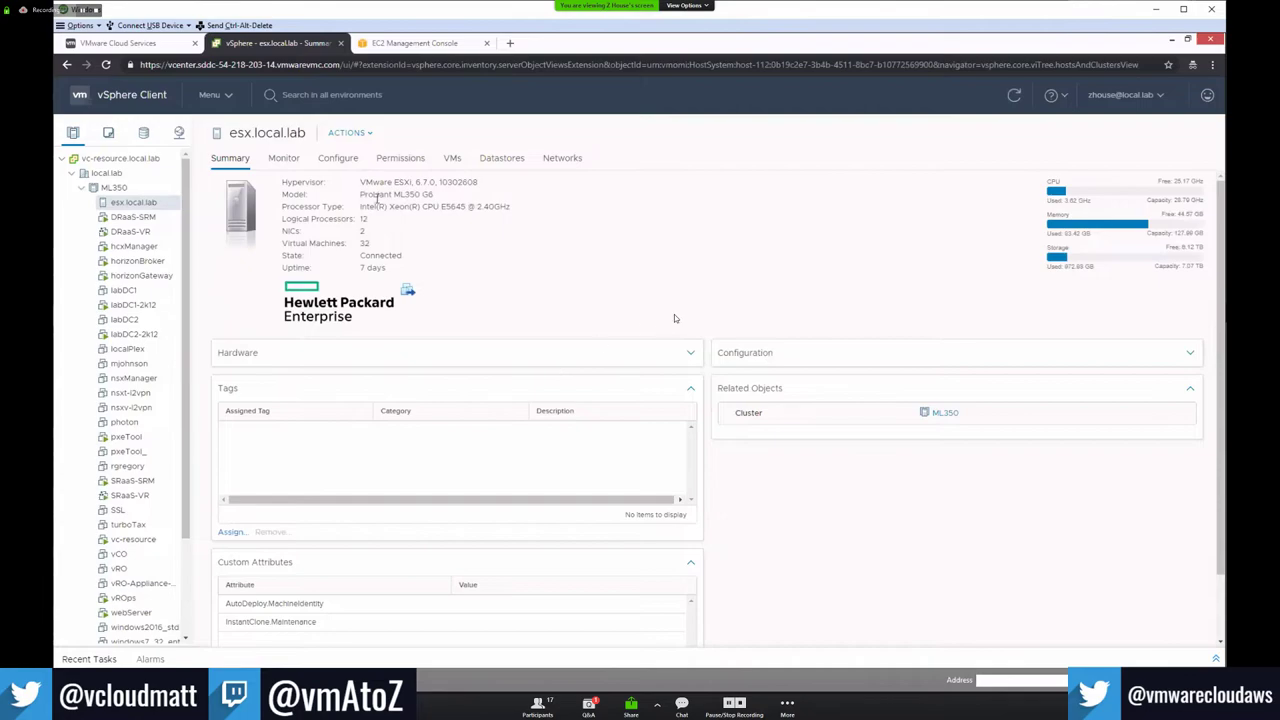
Go to the EC2 Management Console's network interfaces list.
key("alt+Tab")
key("Escape")
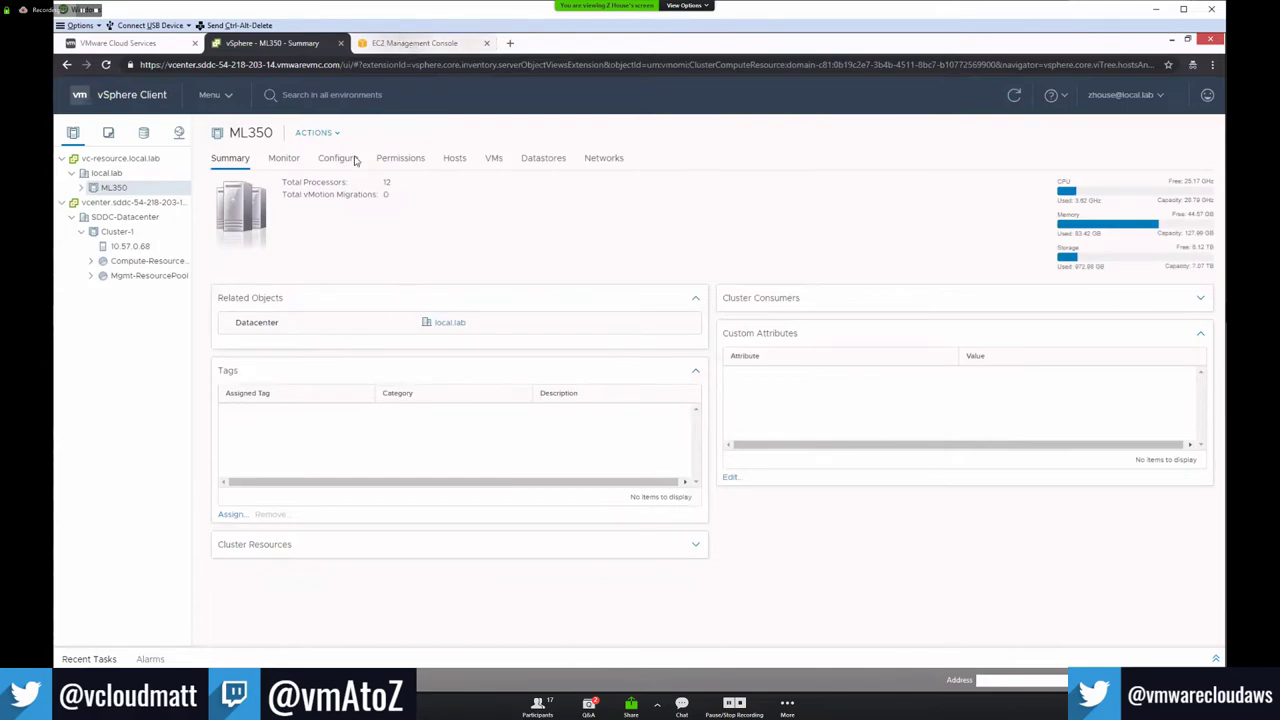
left_click(408, 42)
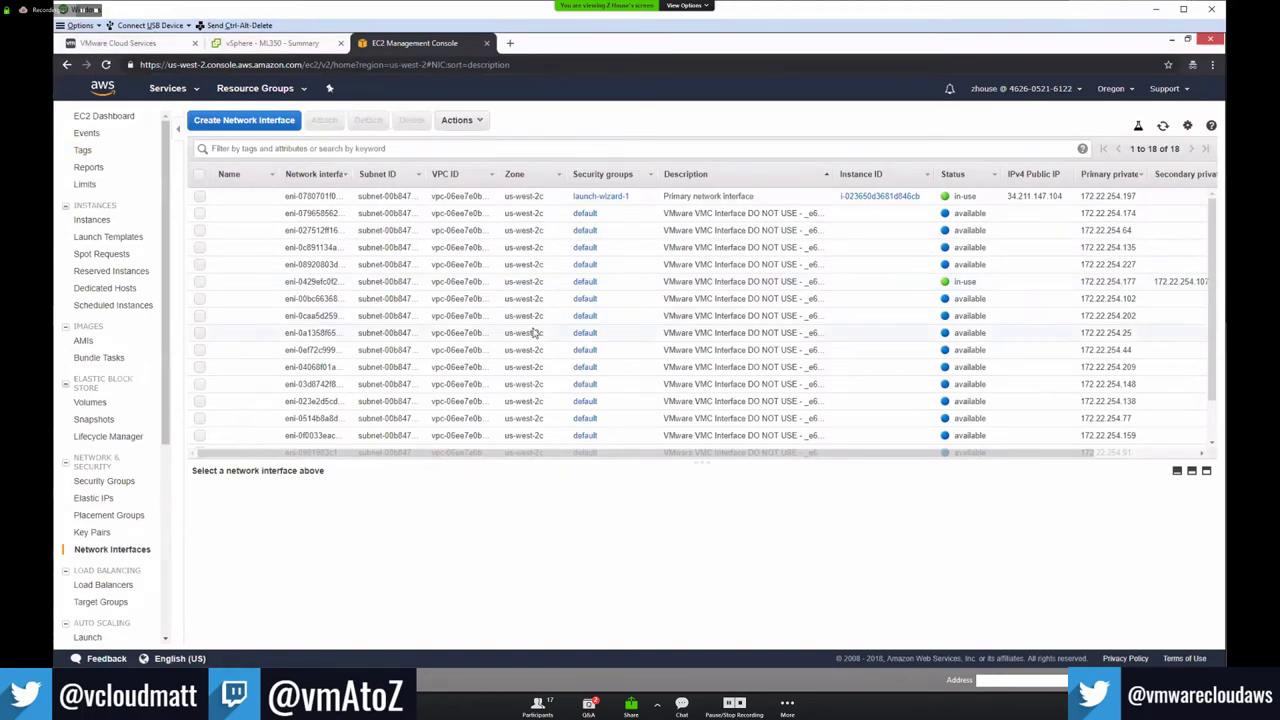
Inspect interface eni-0429efc0f2ba00cfb's details, then head for the VPC console via Services.
left_click(270, 43)
key("alt+Tab")
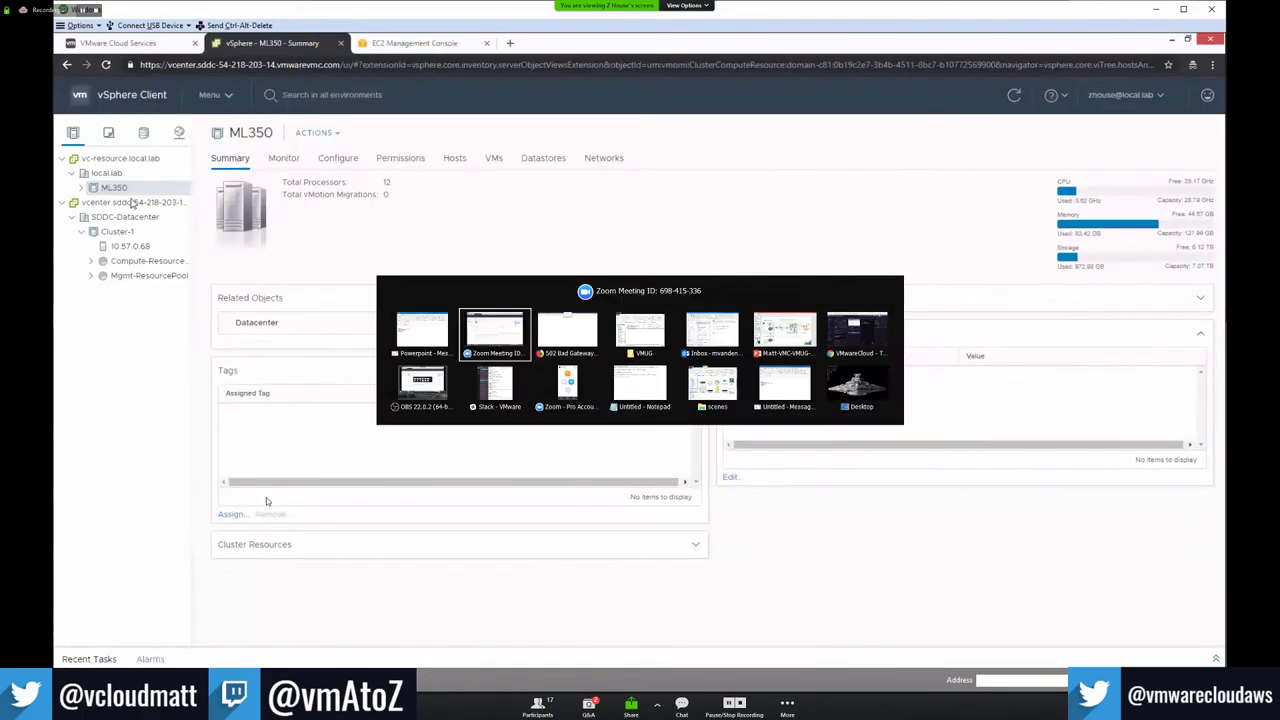
key("alt+Tab")
key("alt+Tab")
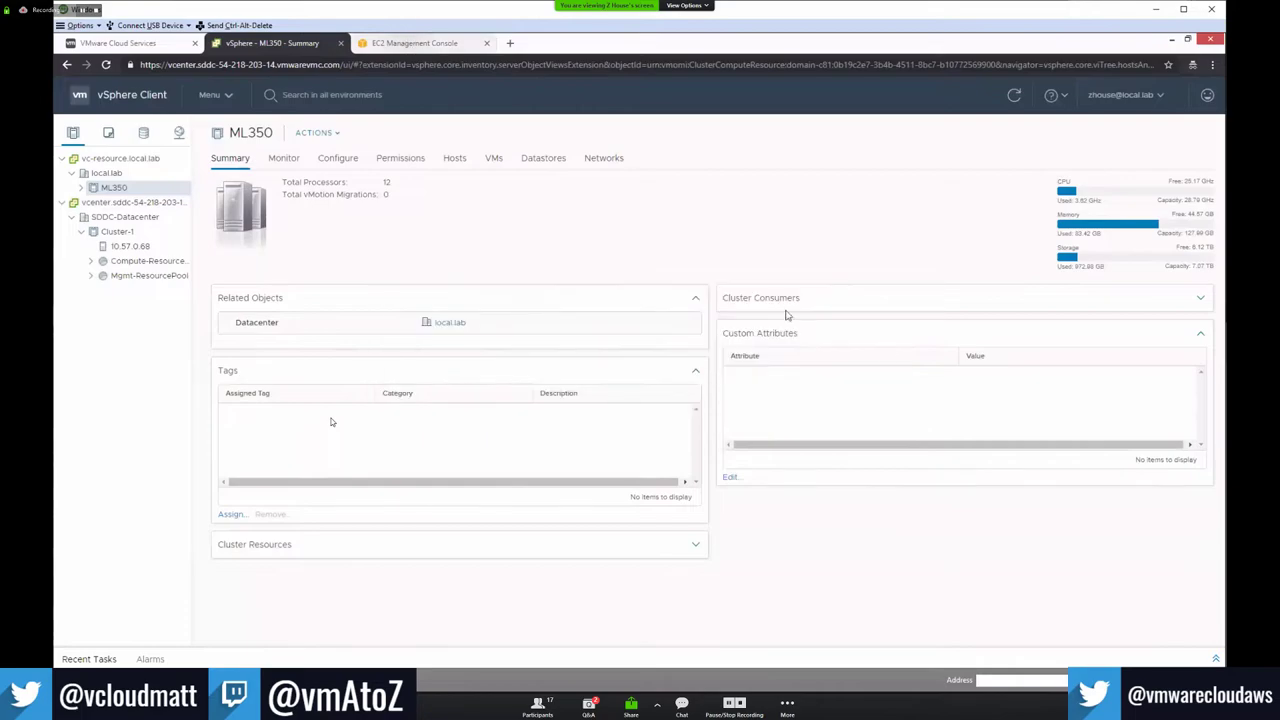
key("ctrl+Tab")
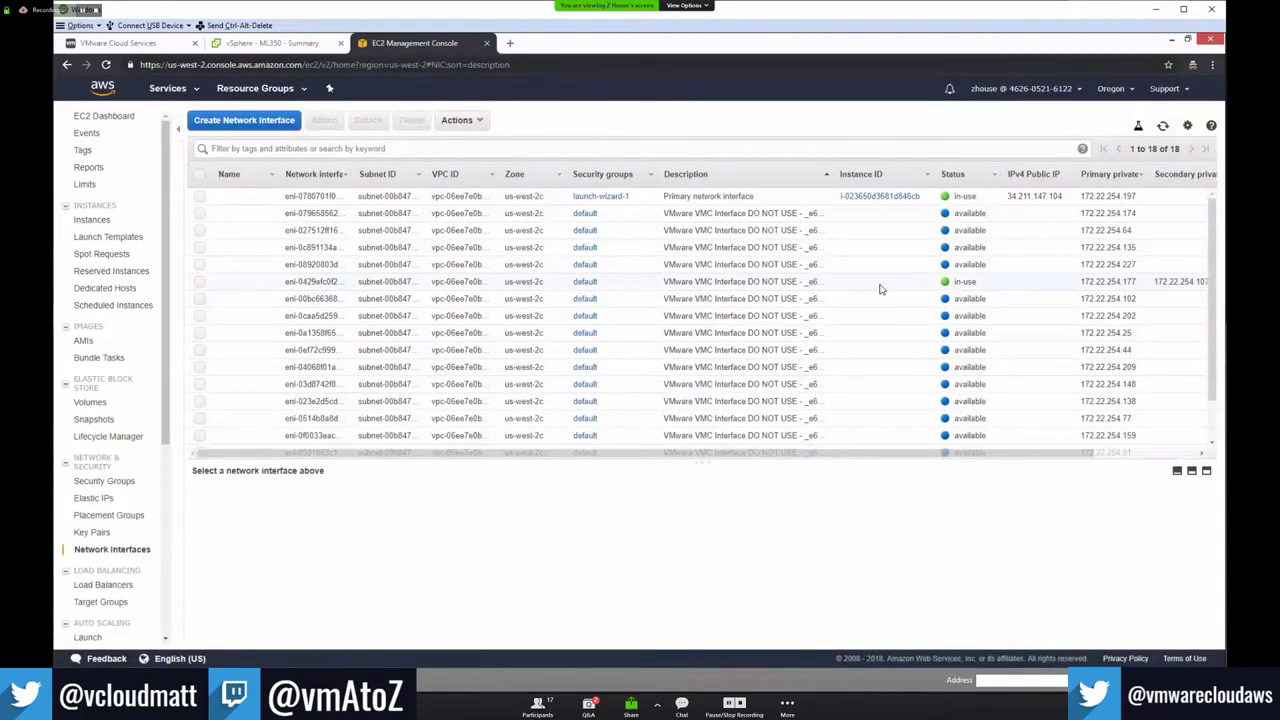
left_click(955, 285)
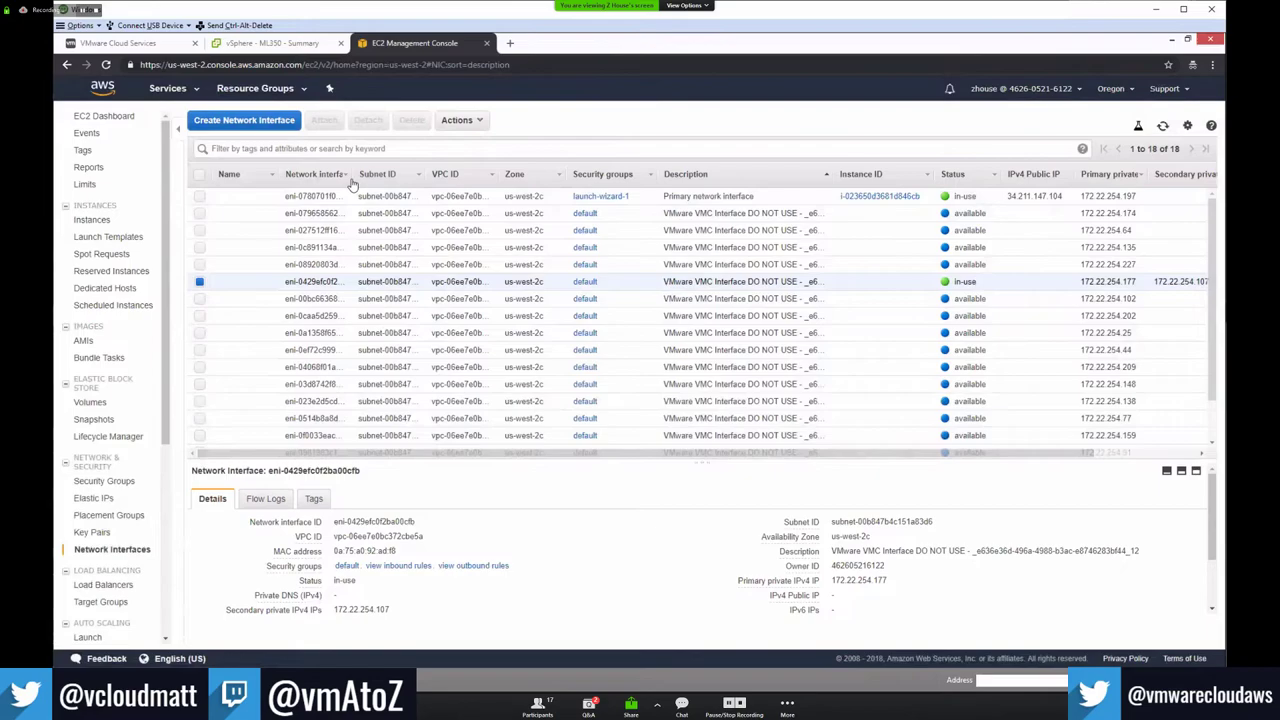
mouse_move(381, 176)
left_mouse_down()
mouse_move(351, 175)
mouse_move(386, 174)
left_mouse_up()
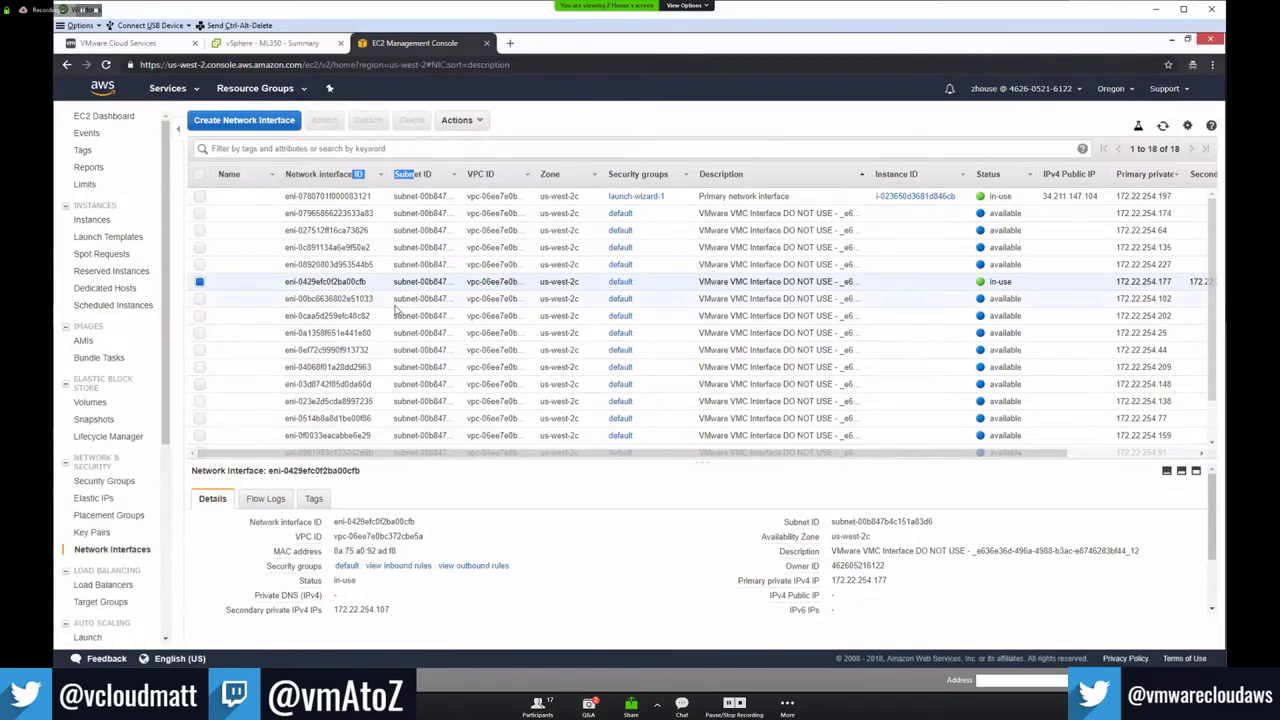
left_click(165, 88)
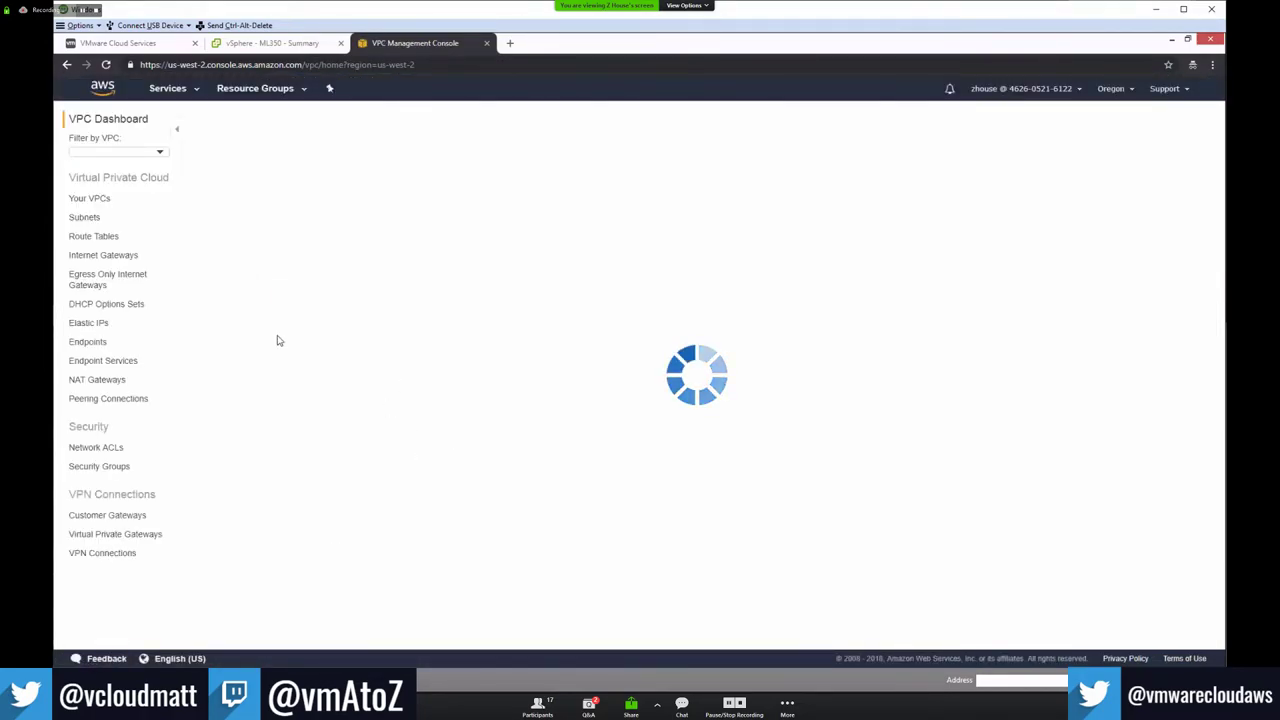
View route table rtb-0274fadcd841dbf90's routes and mark the target eni-0429efc0f2ba00cfb.
left_click(93, 244)
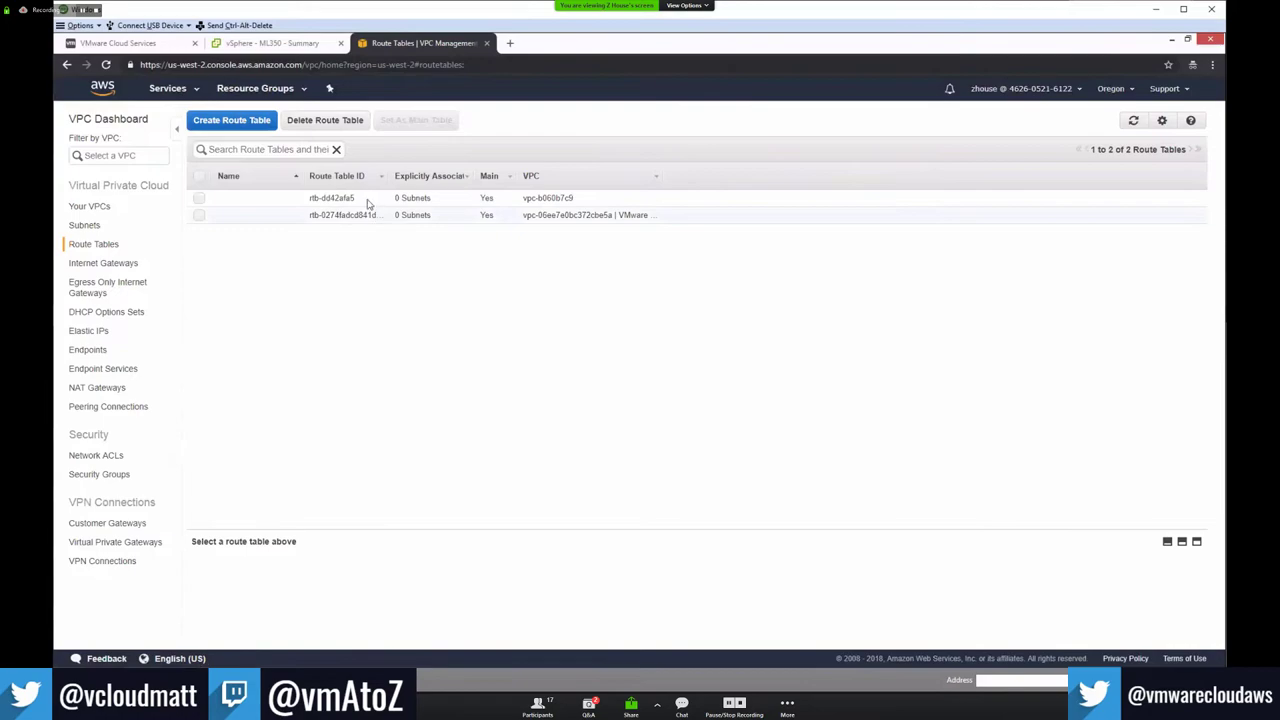
left_click(200, 215)
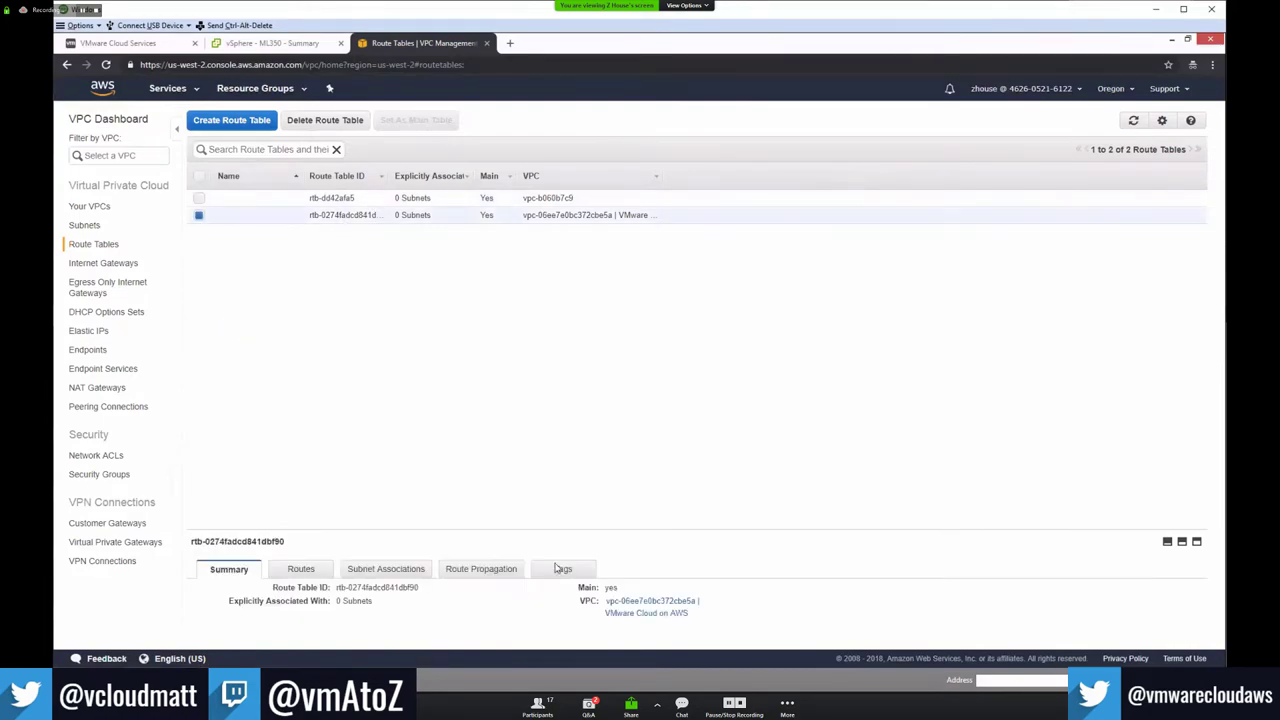
left_click_drag(574, 531, 563, 414)
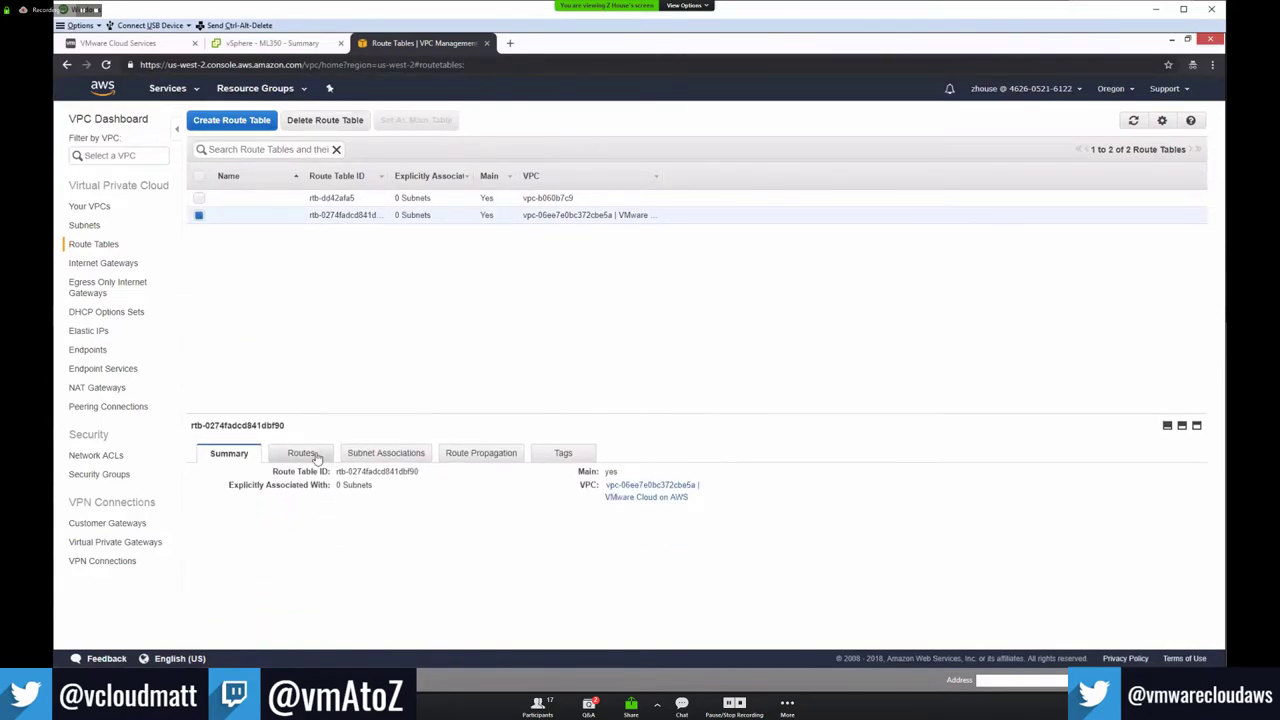
left_click(318, 455)
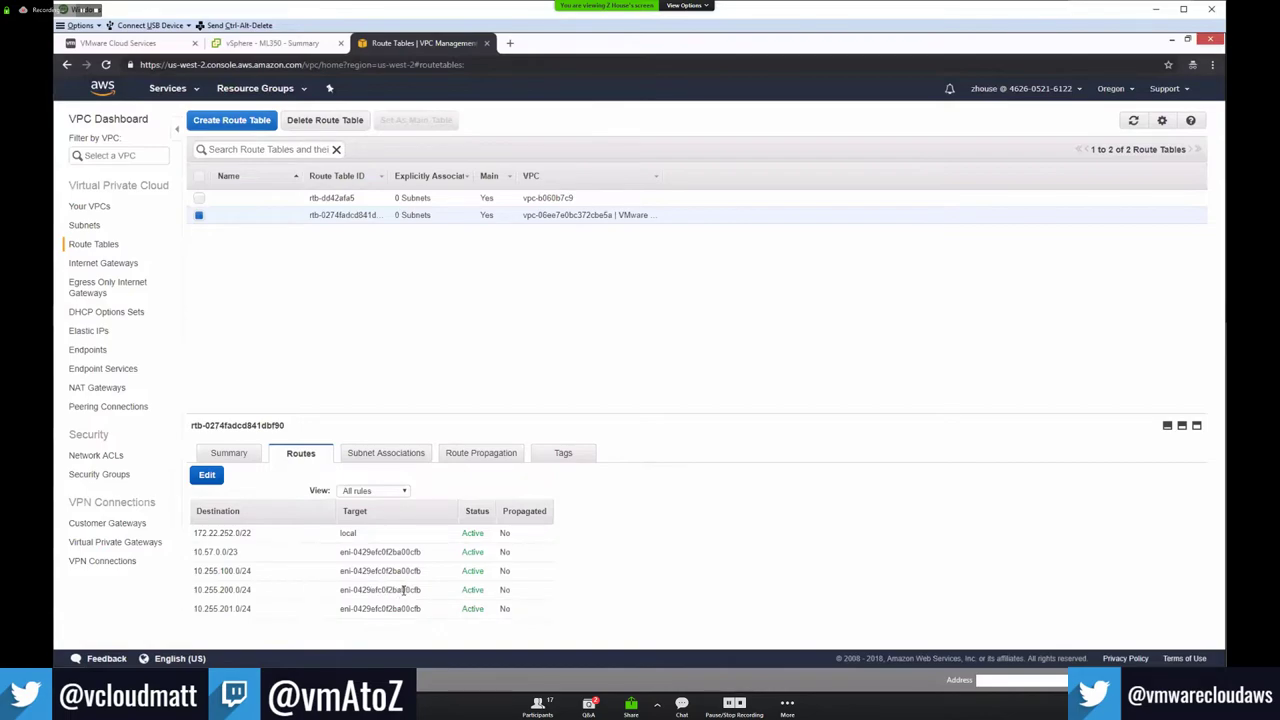
left_click_drag(405, 590, 450, 587)
Glance at the vSphere ML350 summary, then go to the EC2 console via Services.
left_click(262, 43)
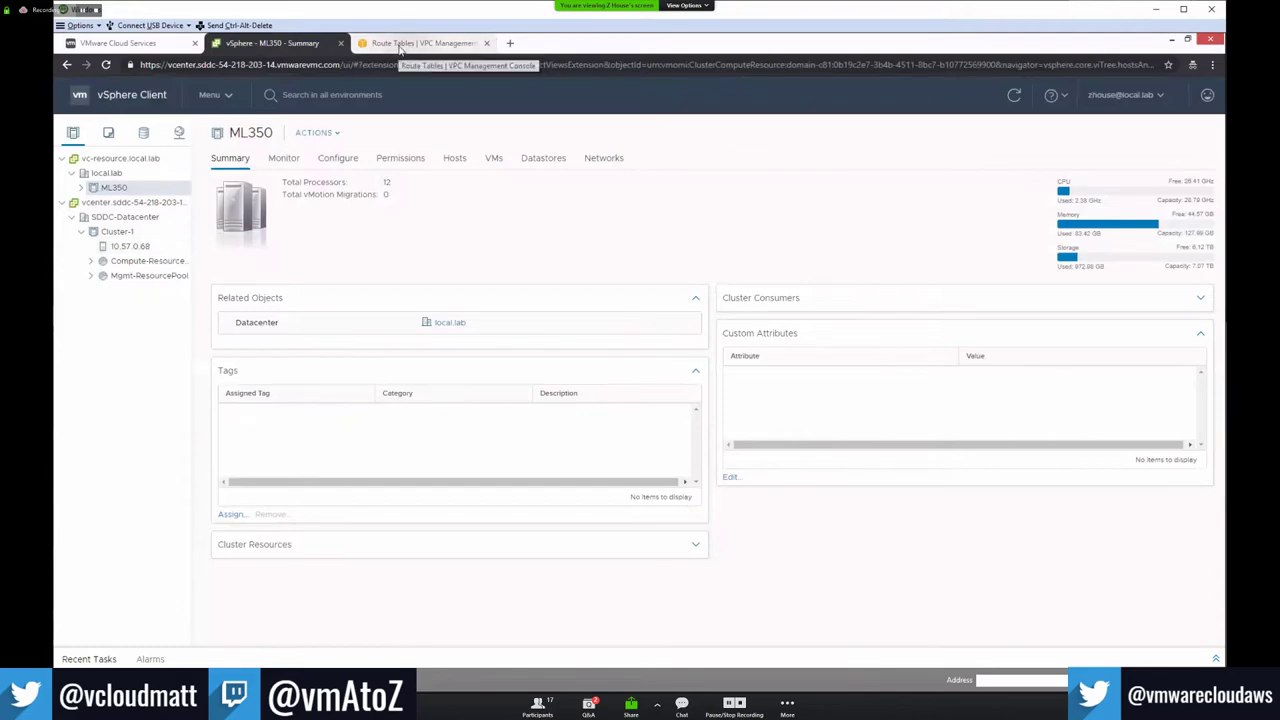
left_click(410, 44)
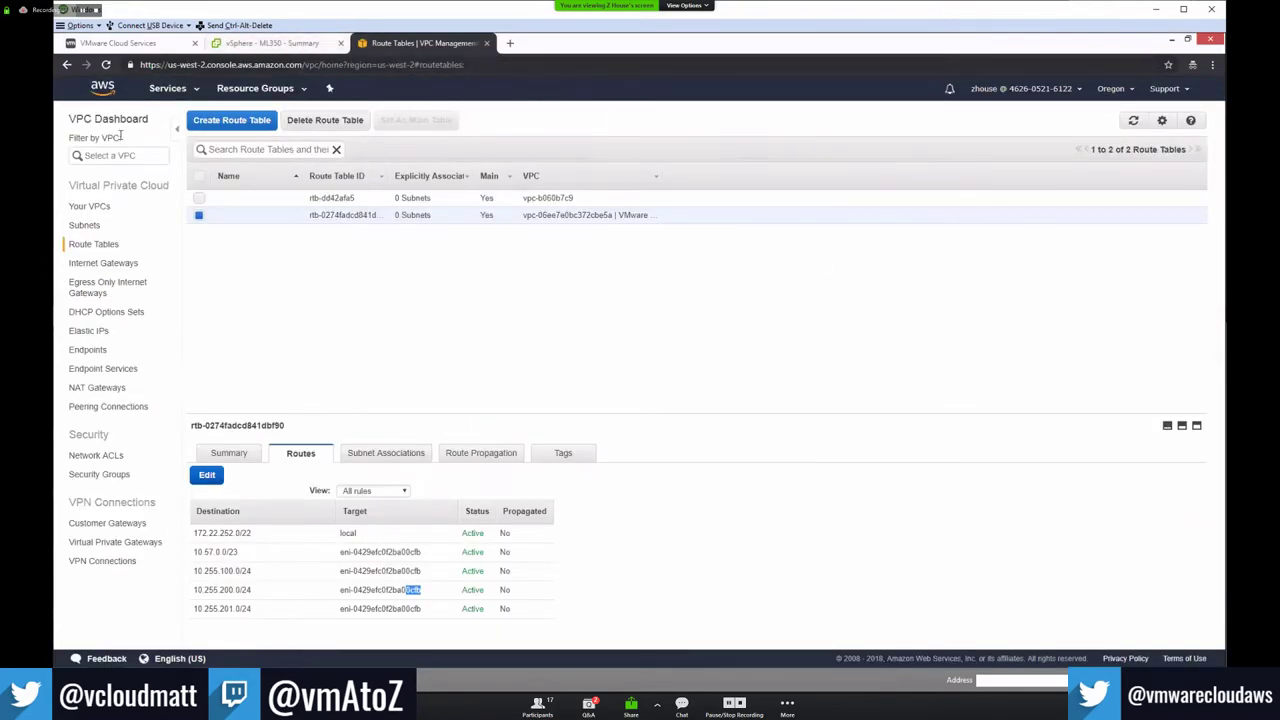
left_click(167, 88)
left_click(89, 164)
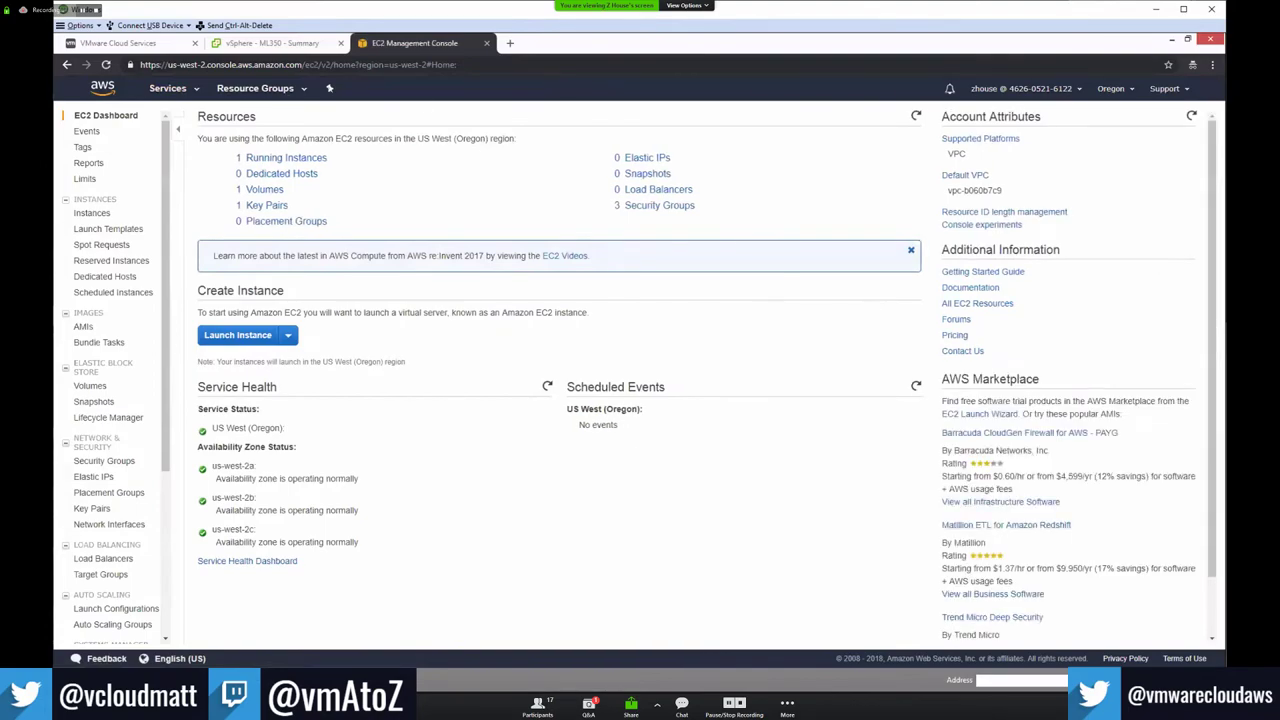
List Network Interfaces and highlight eni-0429efc0f2ba00cfb's secondary private IP 172.22.254.107.
left_click(108, 524)
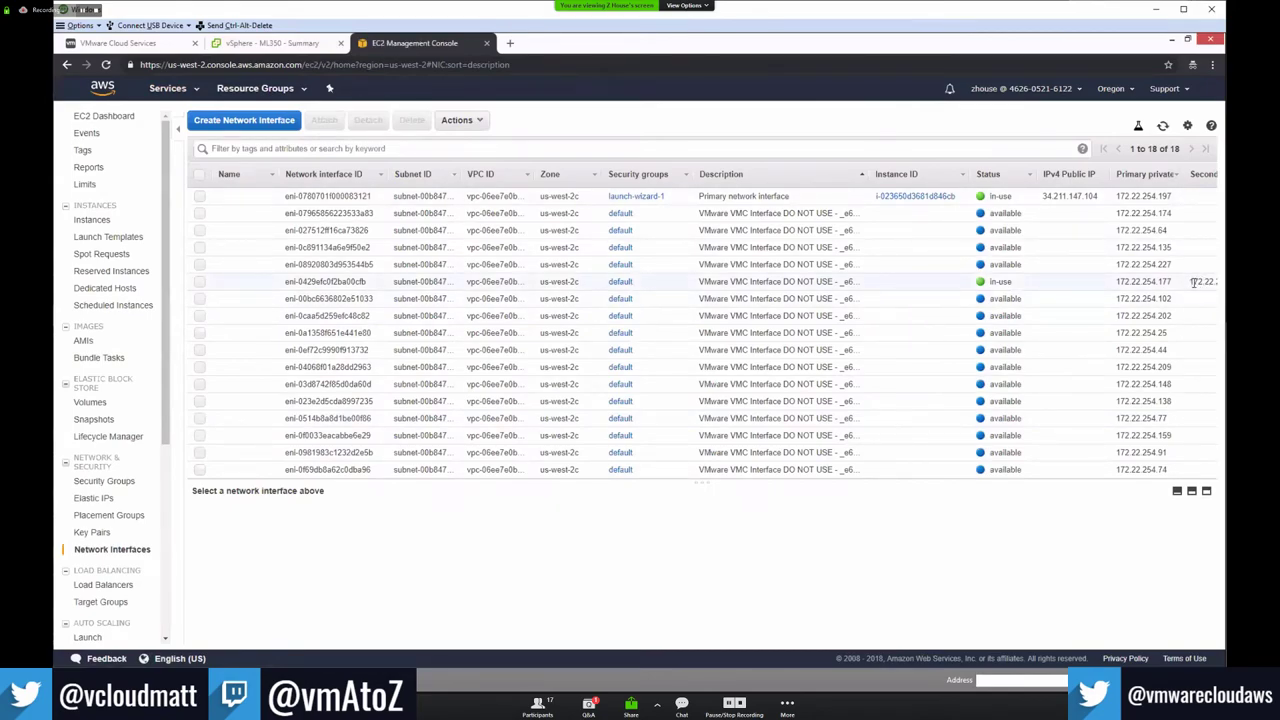
left_click_drag(1193, 282, 1140, 300)
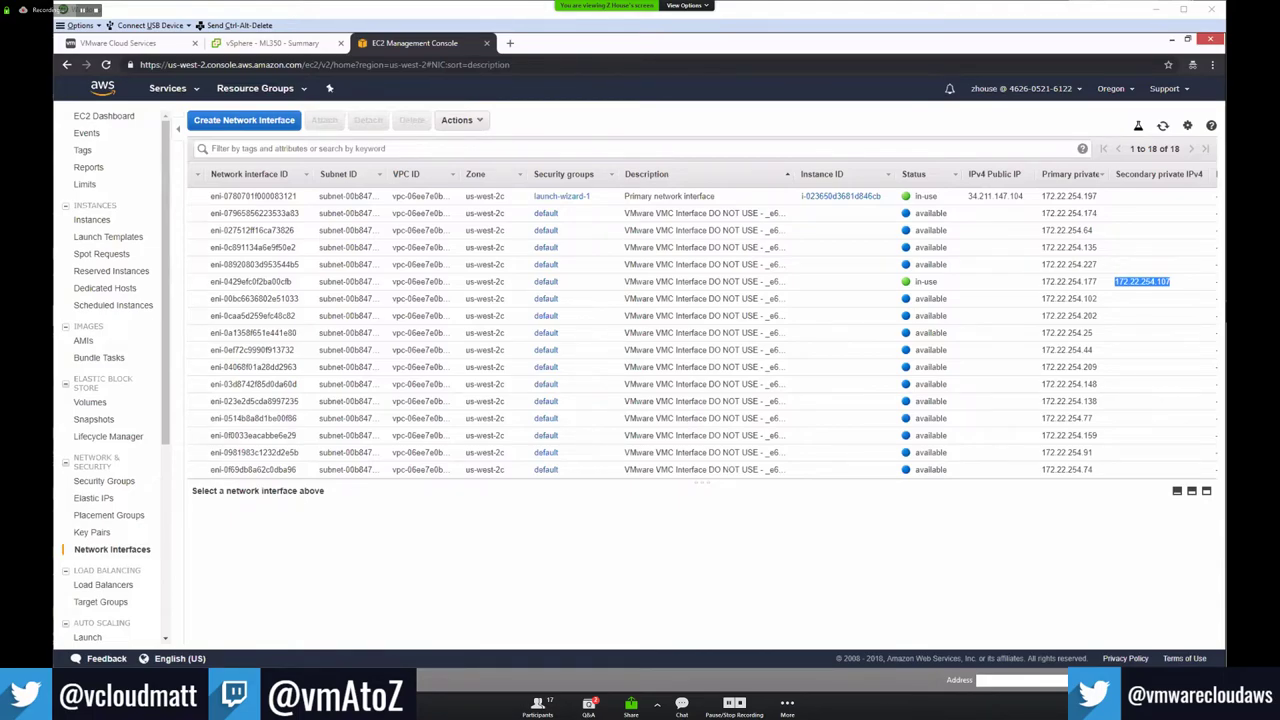
Open VMware Cloud on AWS, SDDC sddz, then Networking & Security > Segments.
left_click(118, 46)
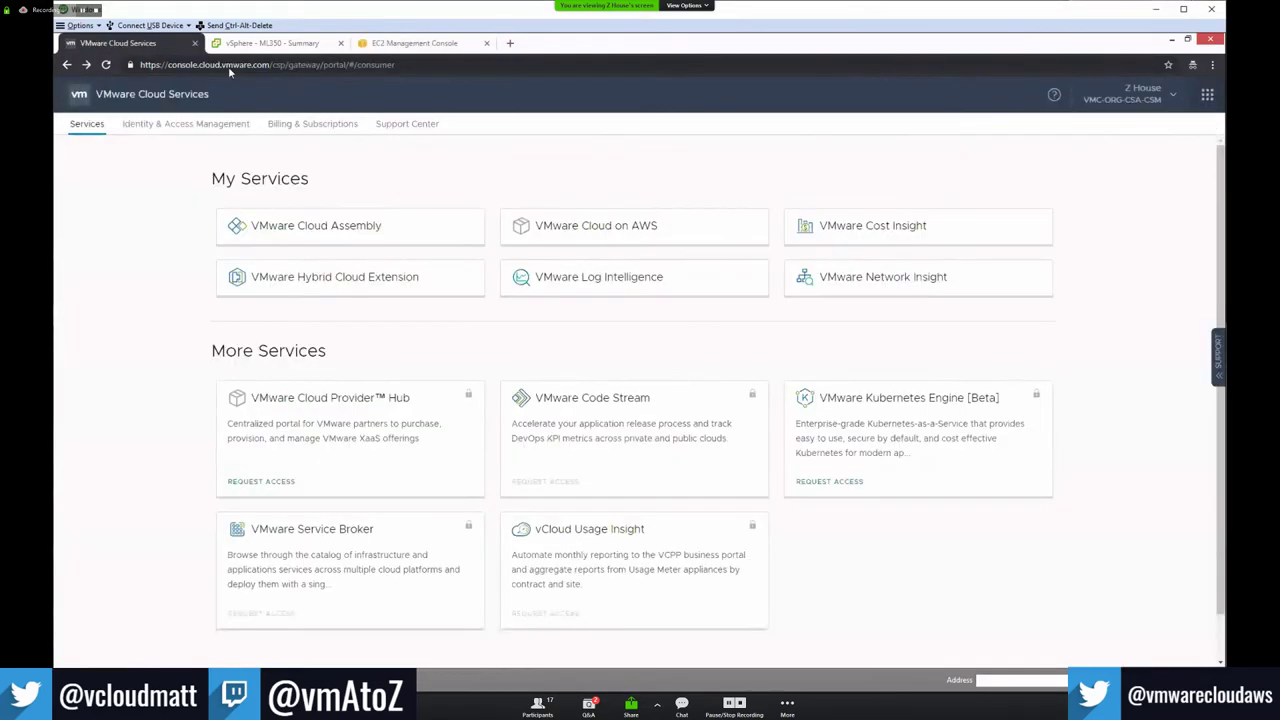
left_click(632, 228)
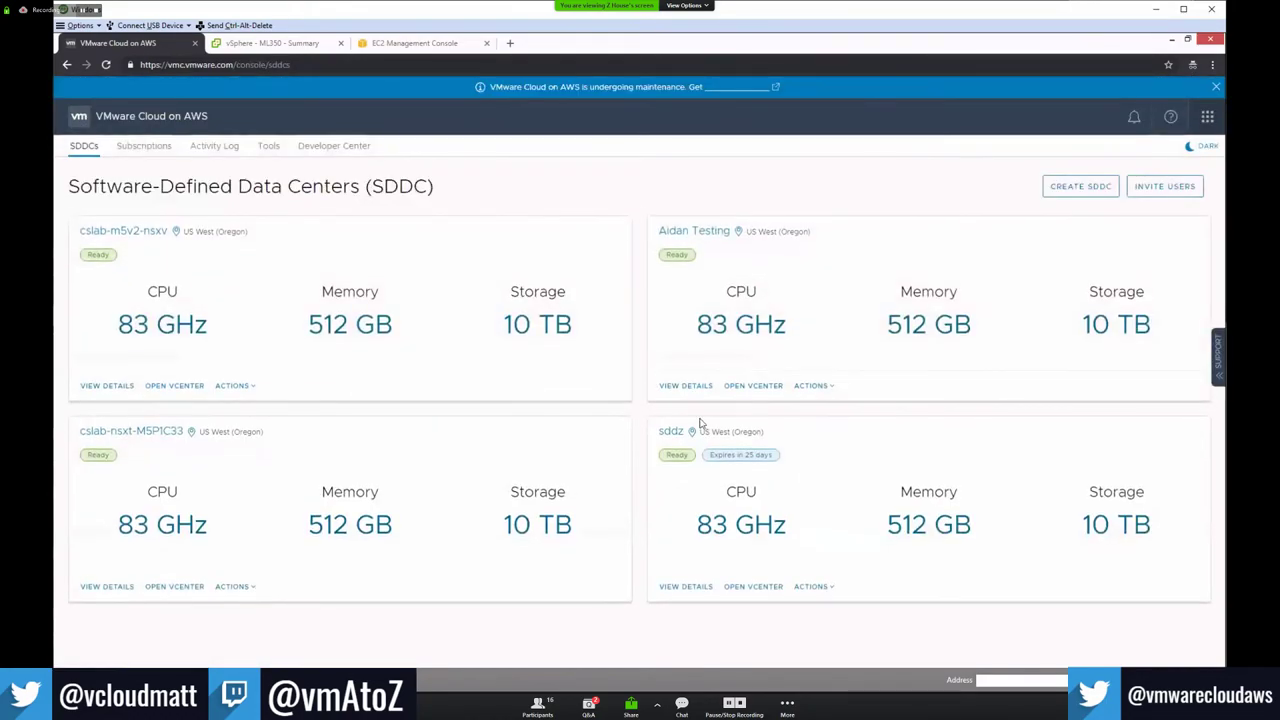
left_click(672, 431)
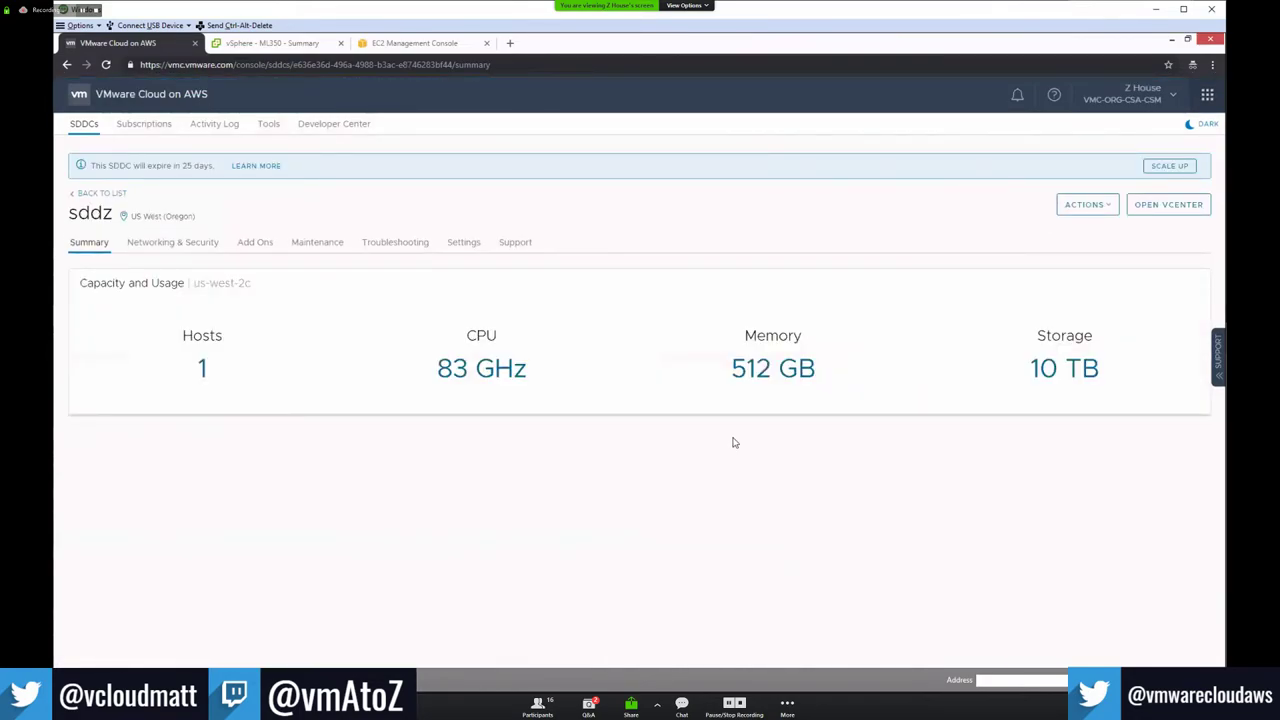
left_click(175, 246)
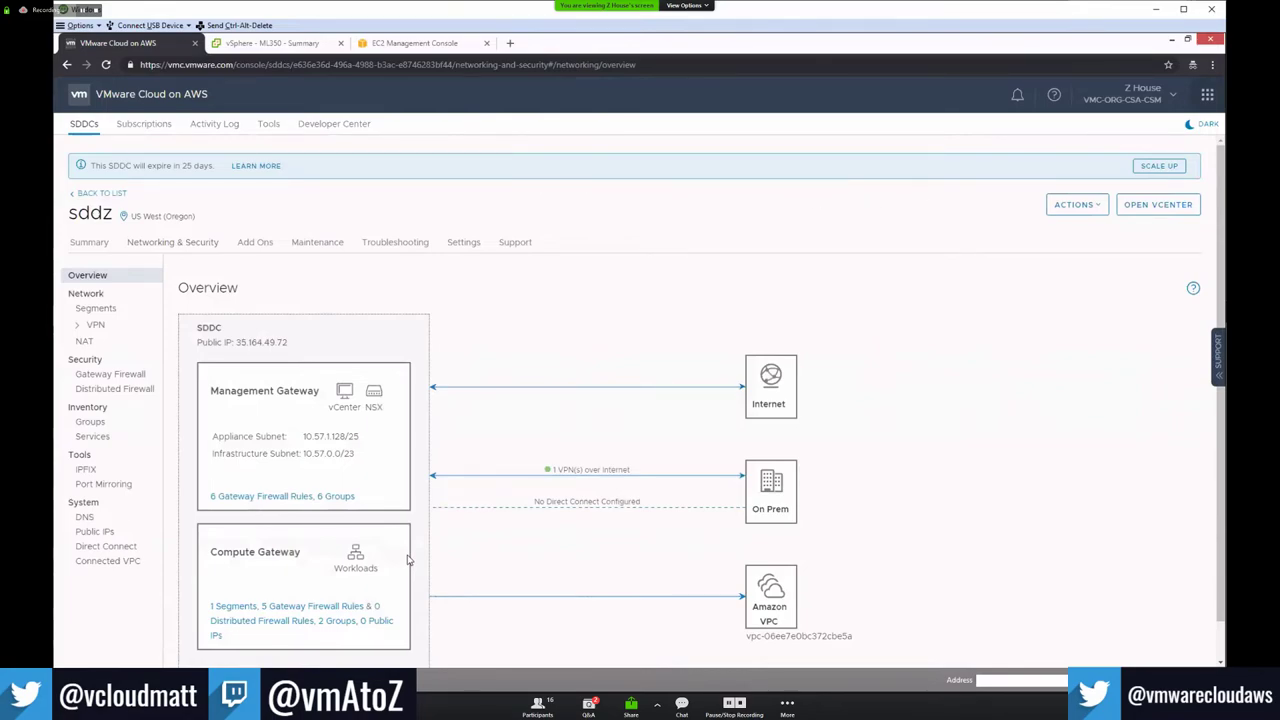
left_click(108, 312)
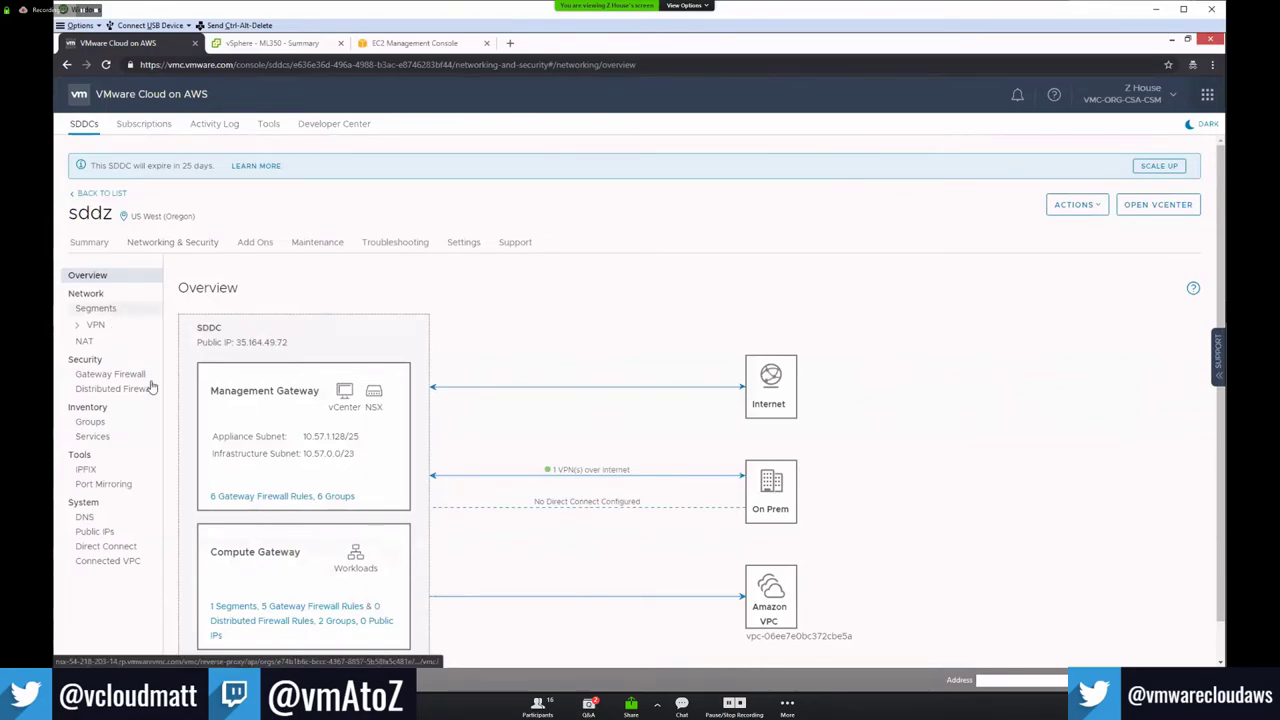
Add a segment named Test with gateway 172.31.0.254/24 and DHCP enabled.
left_click(226, 323)
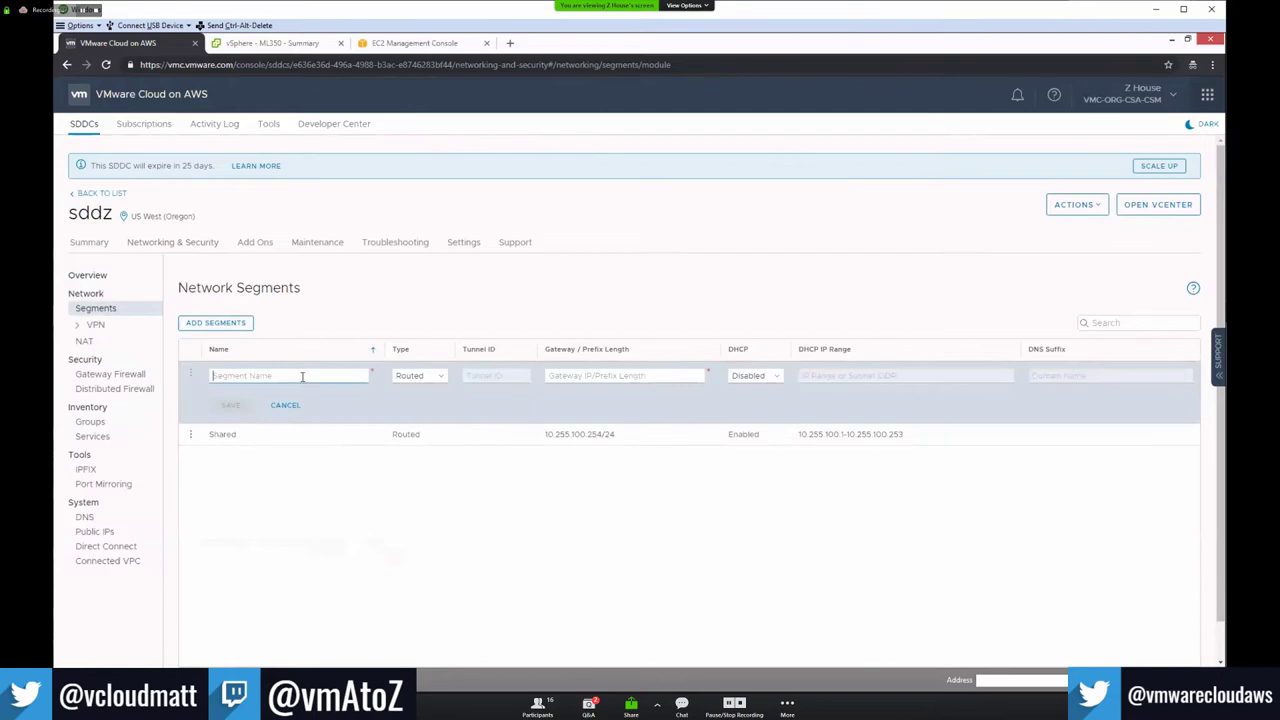
type("Test")
key("Tab")
key("Tab")
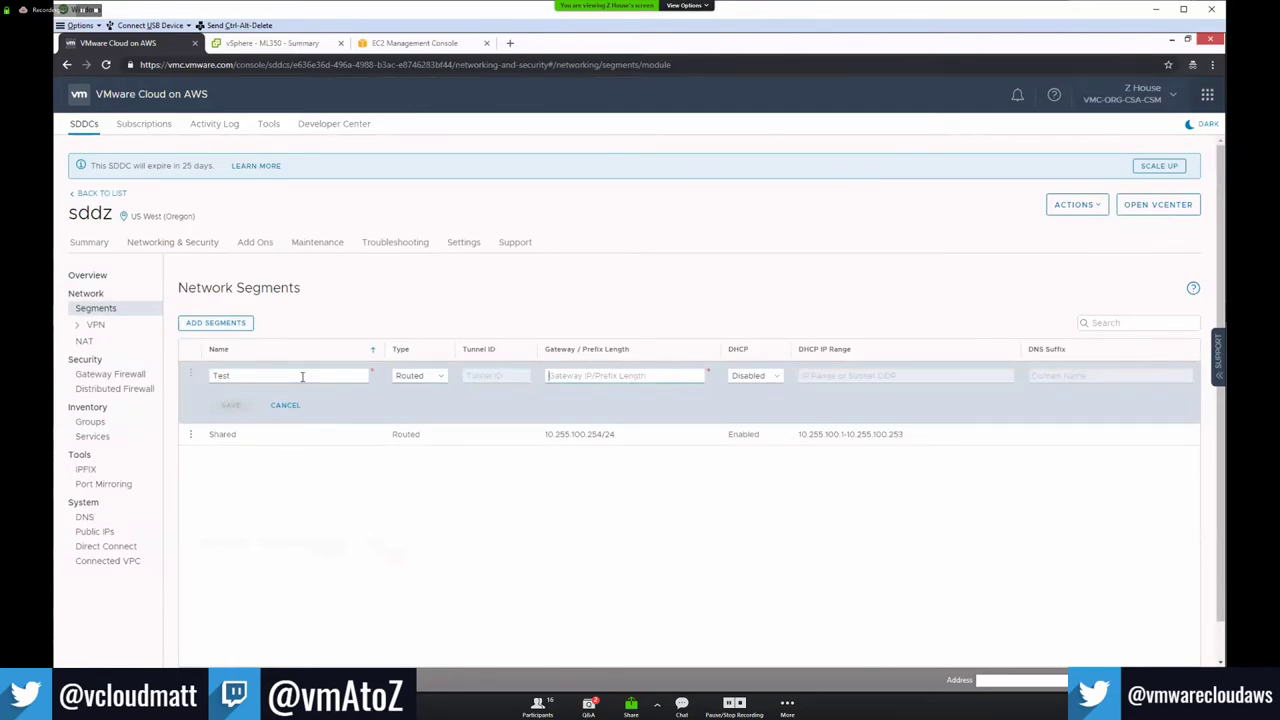
type("172.31.0.254/24")
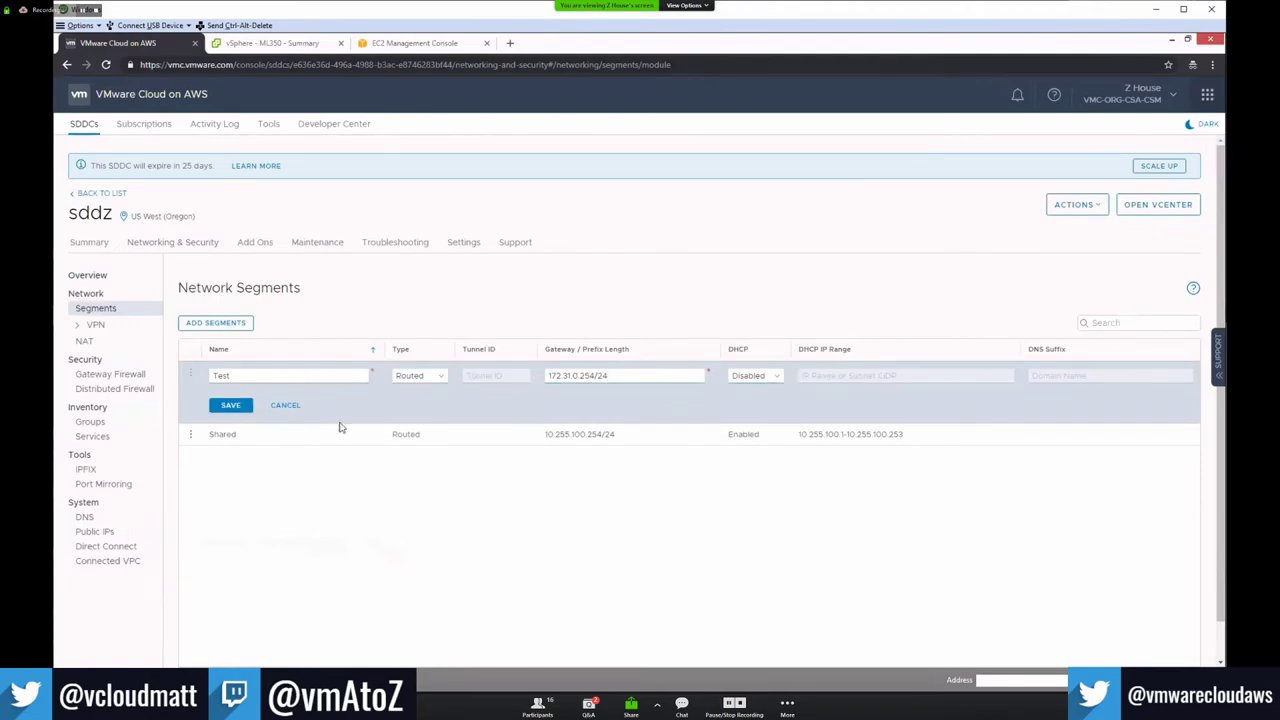
left_click_drag(583, 375, 520, 375)
key("ctrl+c")
left_click(750, 375)
left_click(752, 397)
Enter DHCP range 172.31.0.1-172.31.0.253 and save the Test segment.
left_click(821, 376)
key("ctrl+v")
type("1")
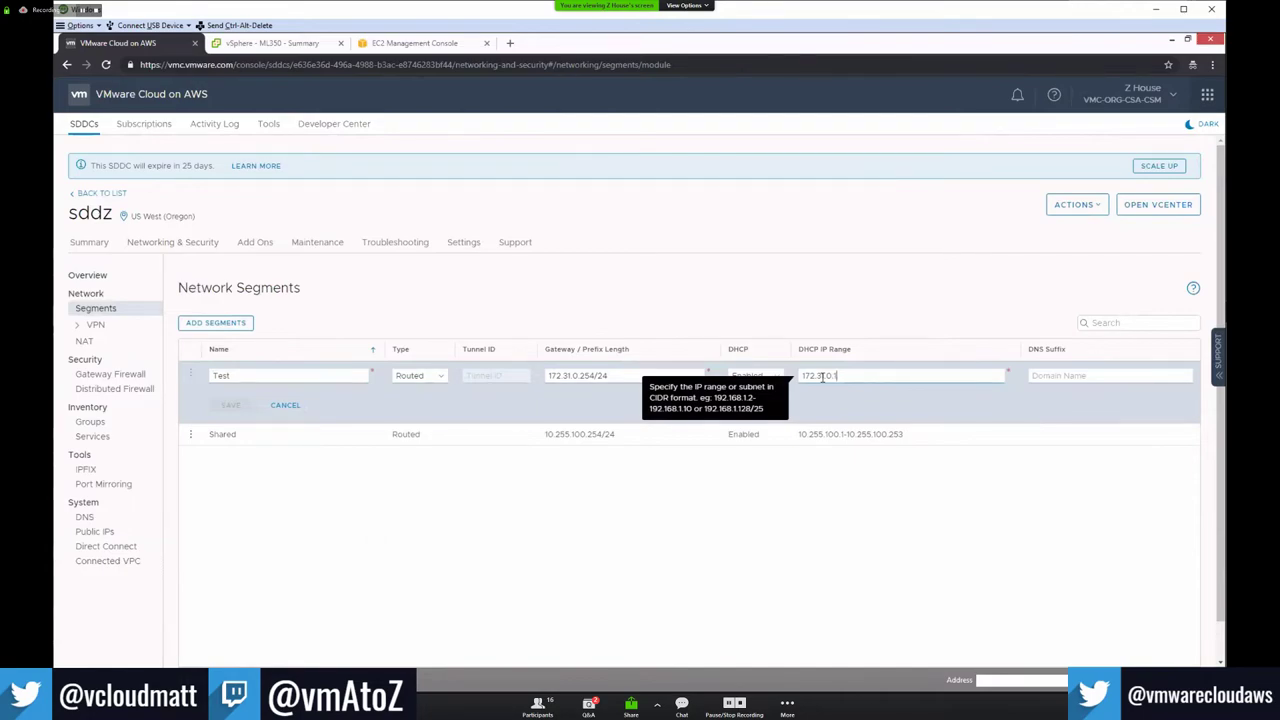
type("-")
key("ctrl+v")
type("2")
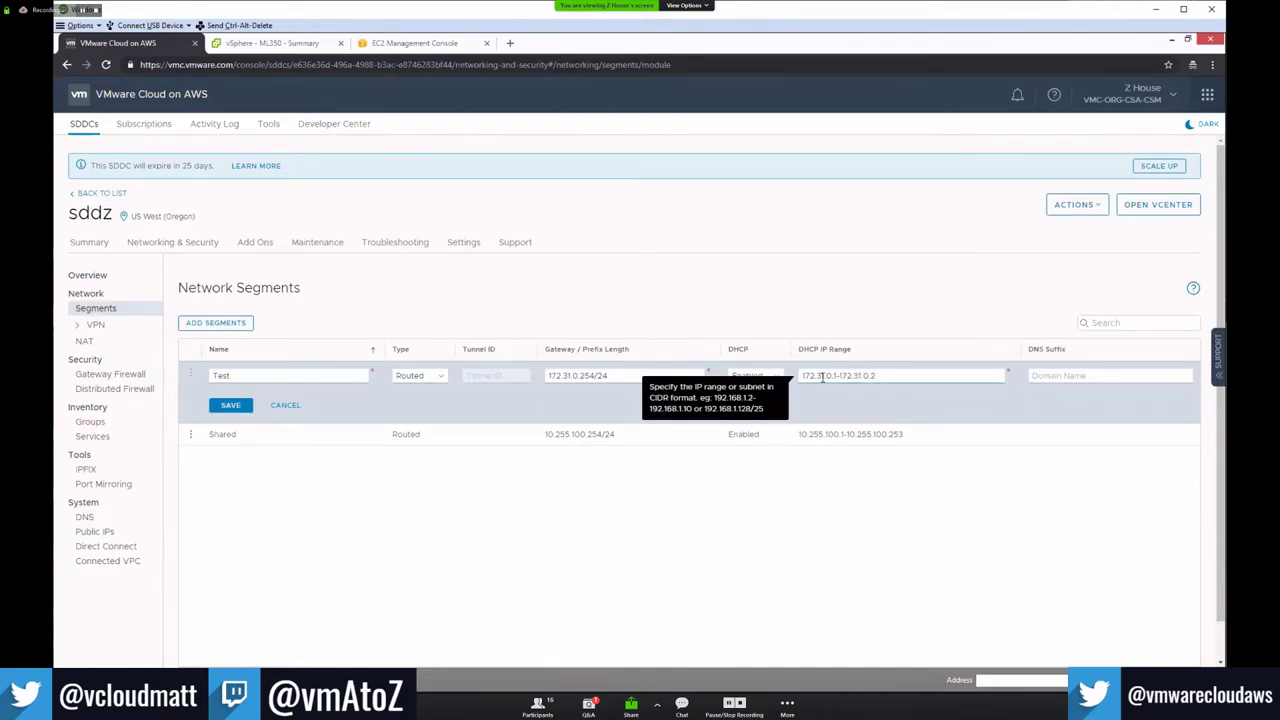
type("53")
left_click(750, 541)
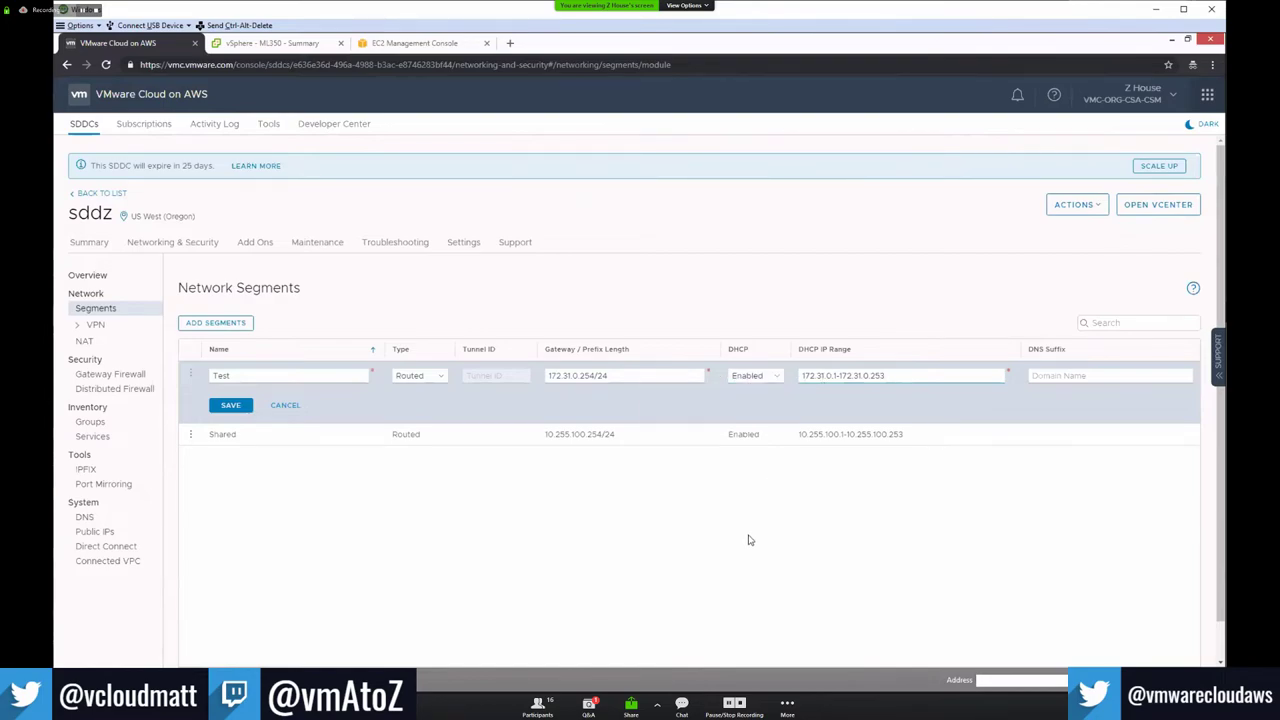
left_click(226, 408)
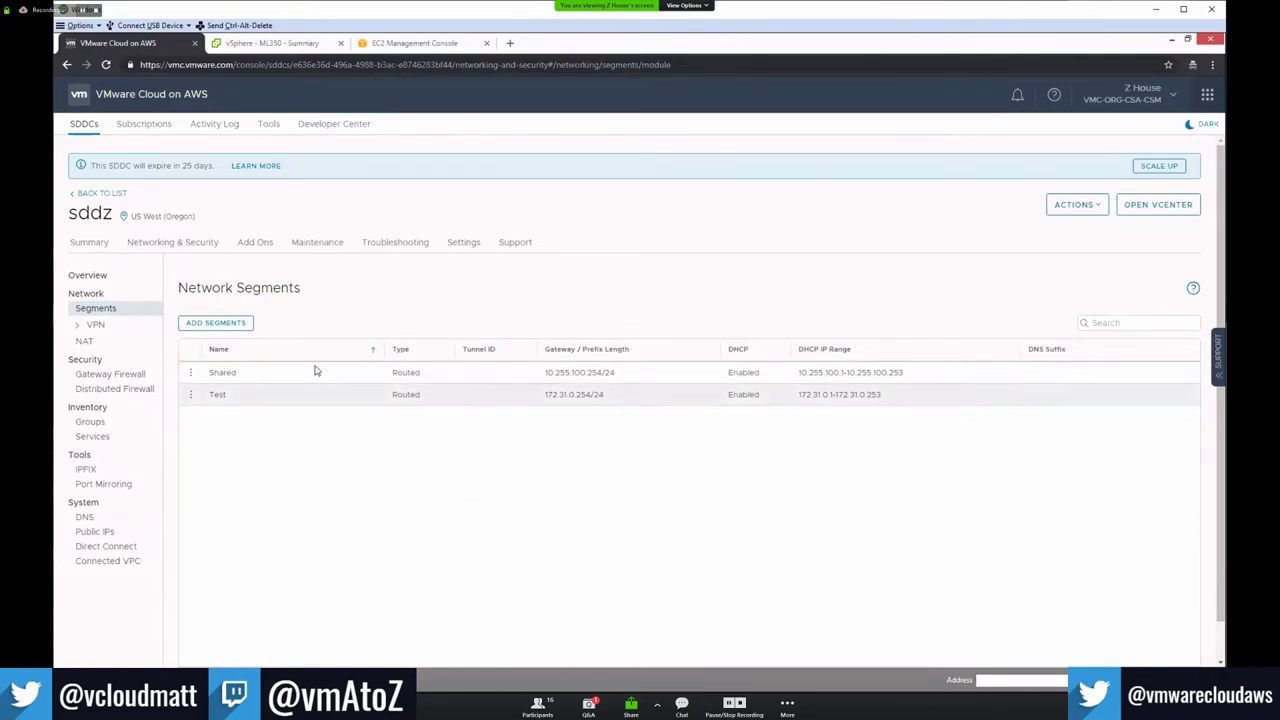
left_click(410, 43)
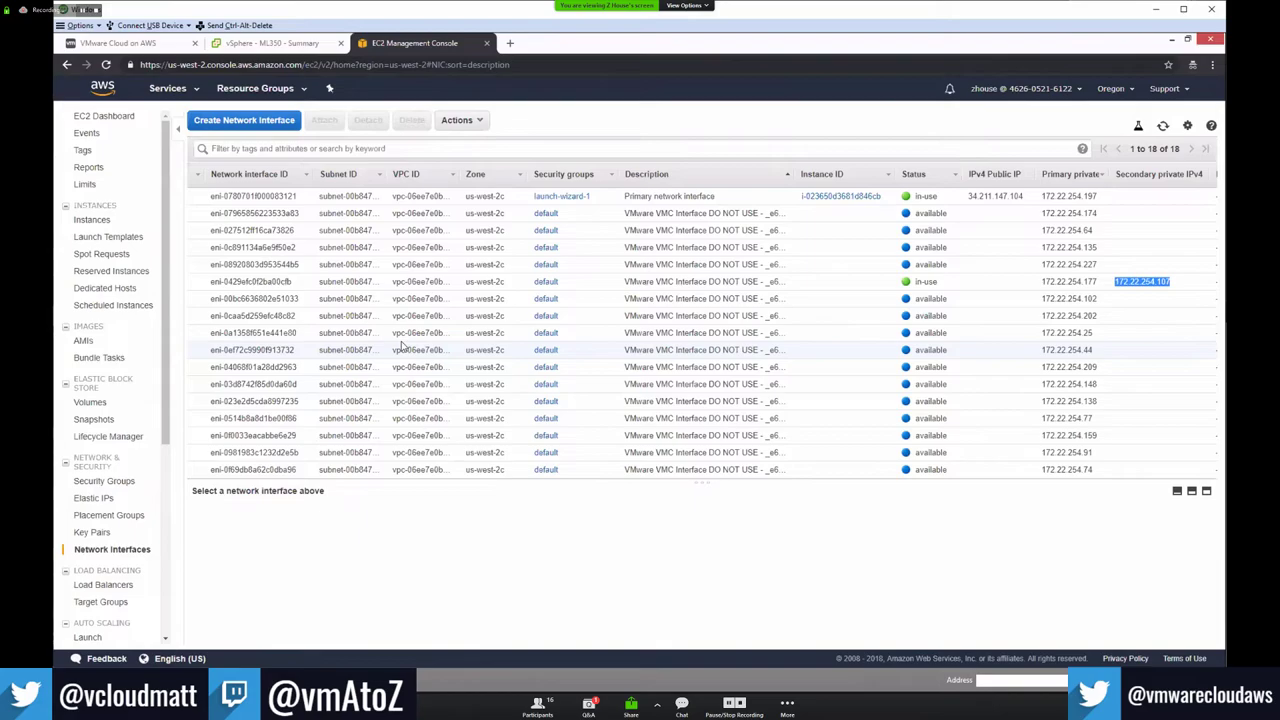
Return to the sddz Network Segments list showing the Shared and Test segments.
left_click(121, 44)
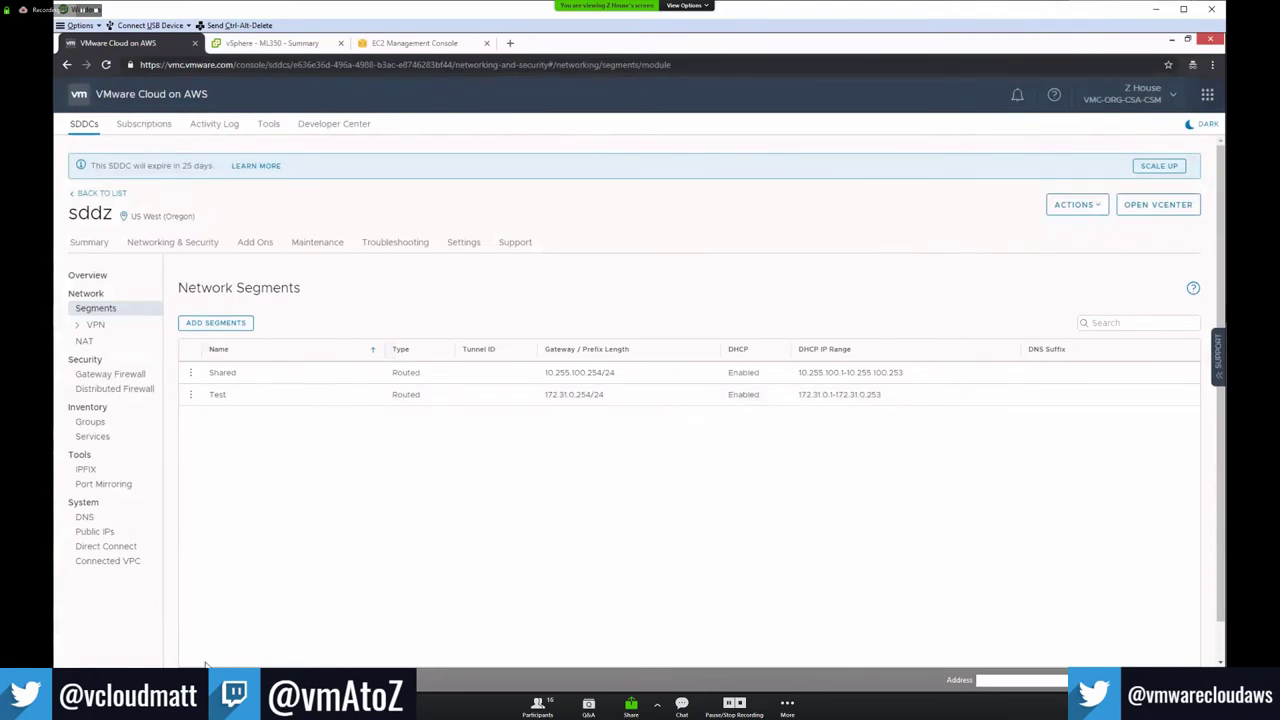
Rerun 'show ip bgp neighbors 169.254.255.253 routes' in PuTTY and confirm 172.31.0.0/24 is learned.
key("alt+Tab")
key("Up")
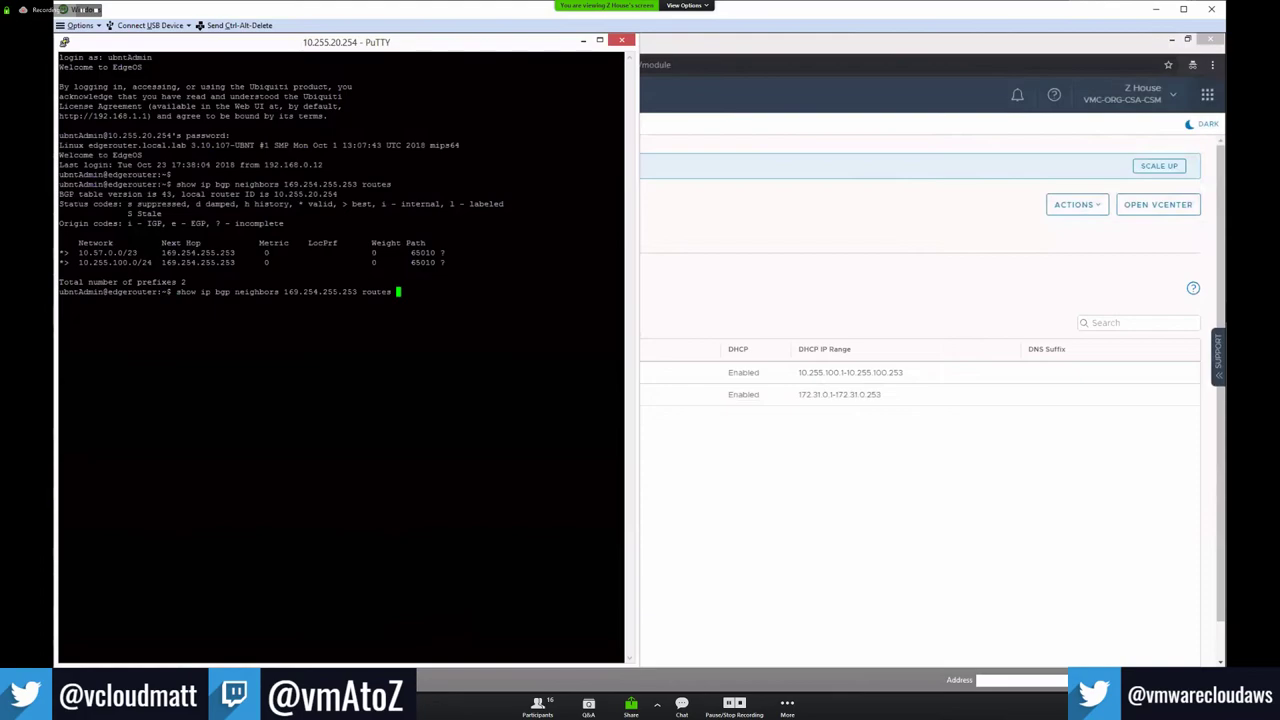
key("Return")
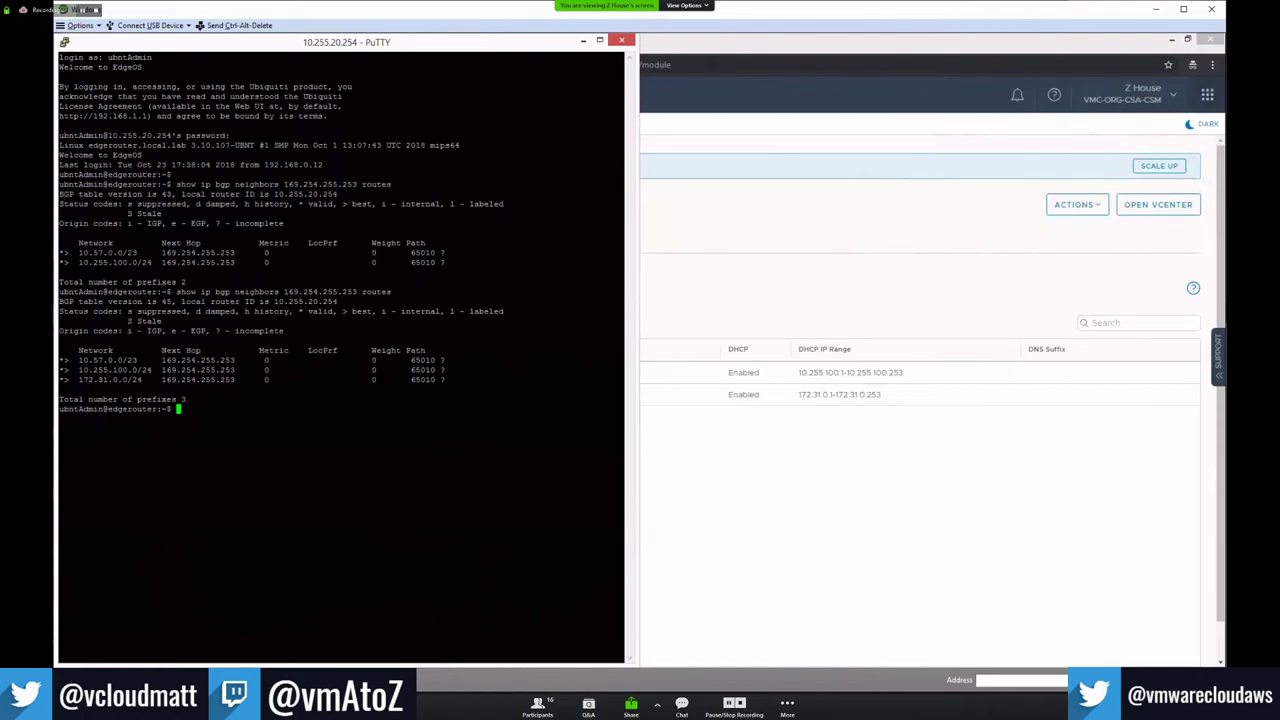
double_click(112, 380)
left_click(733, 504)
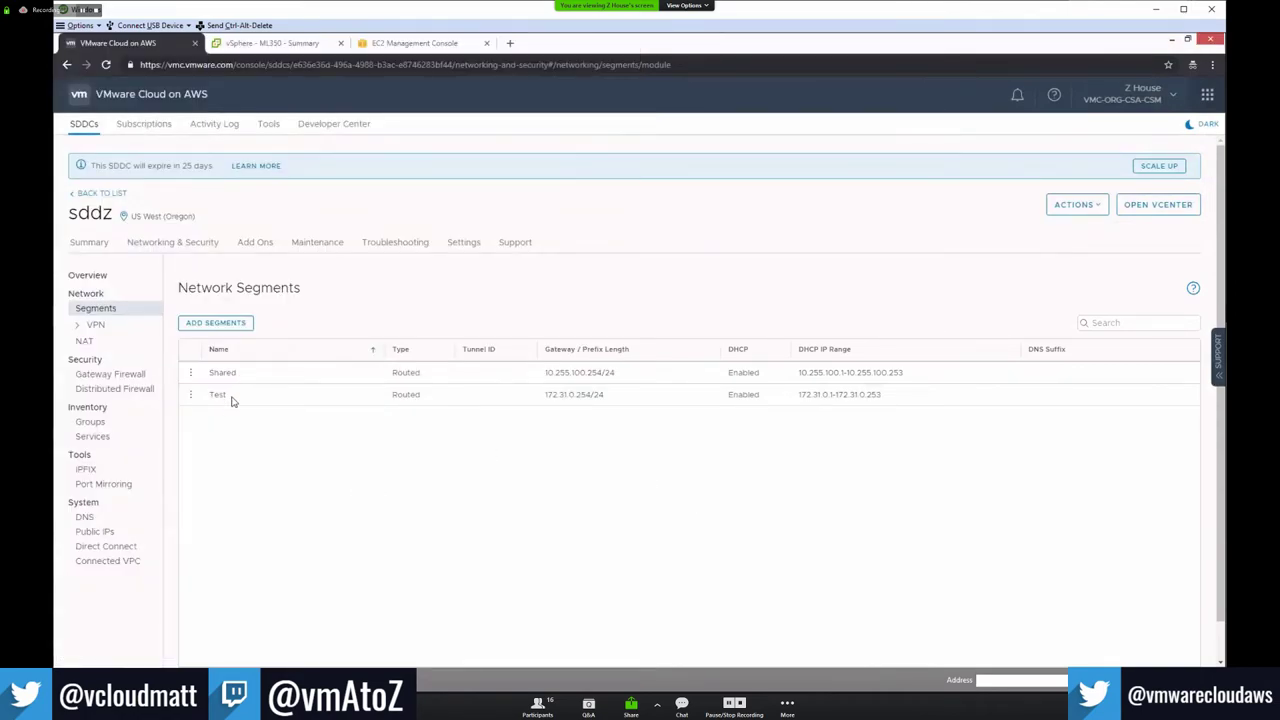
Start a New VM from the photon template in the VMs and Templates view.
left_click(268, 44)
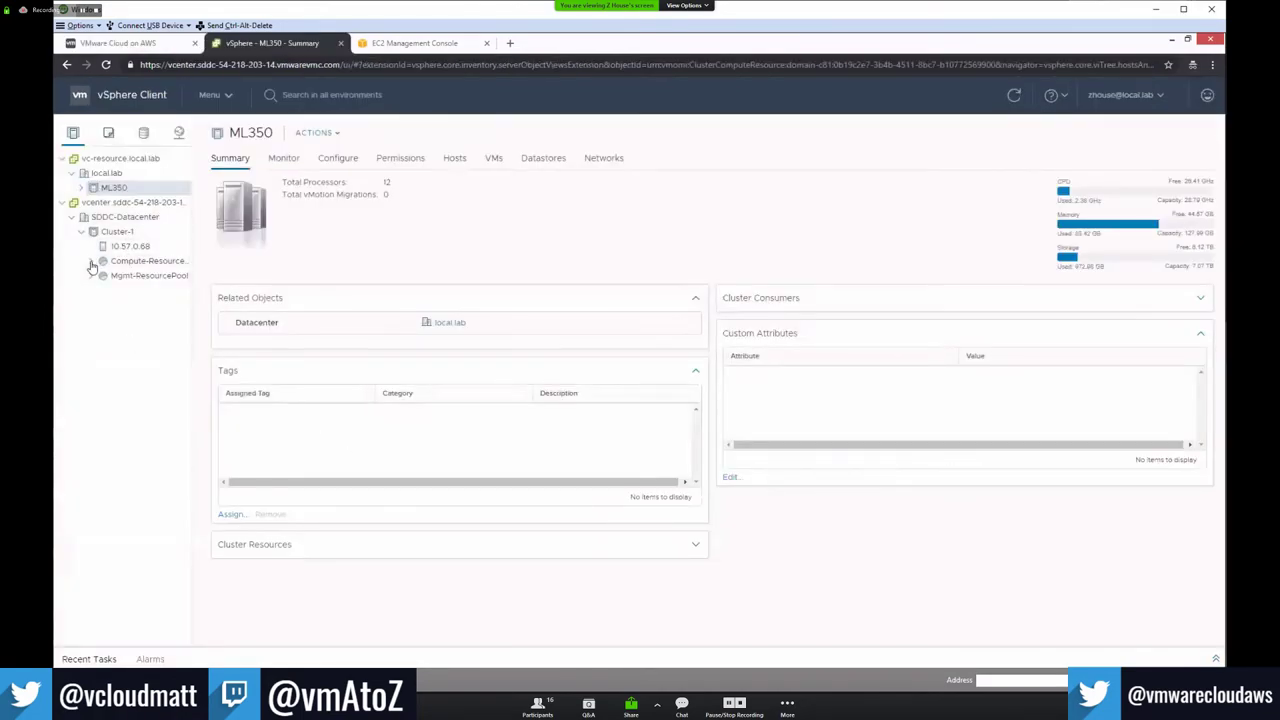
left_click(91, 261)
left_click(110, 133)
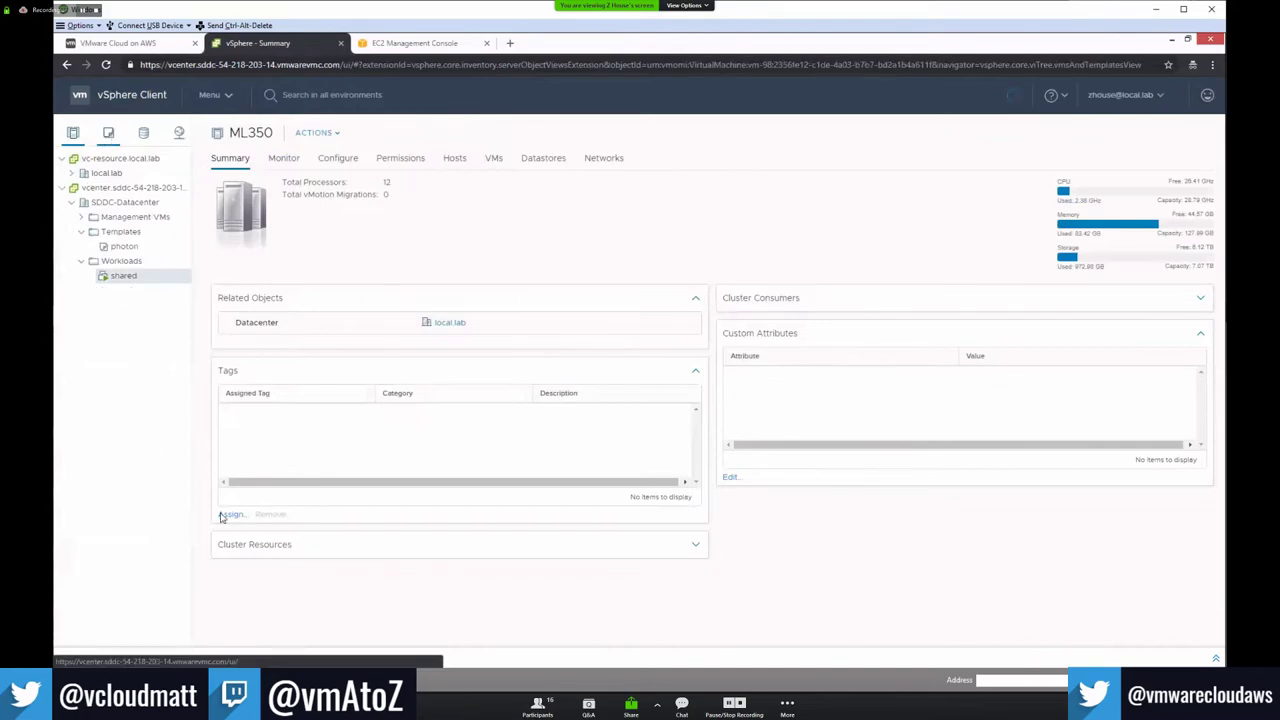
left_click(128, 249)
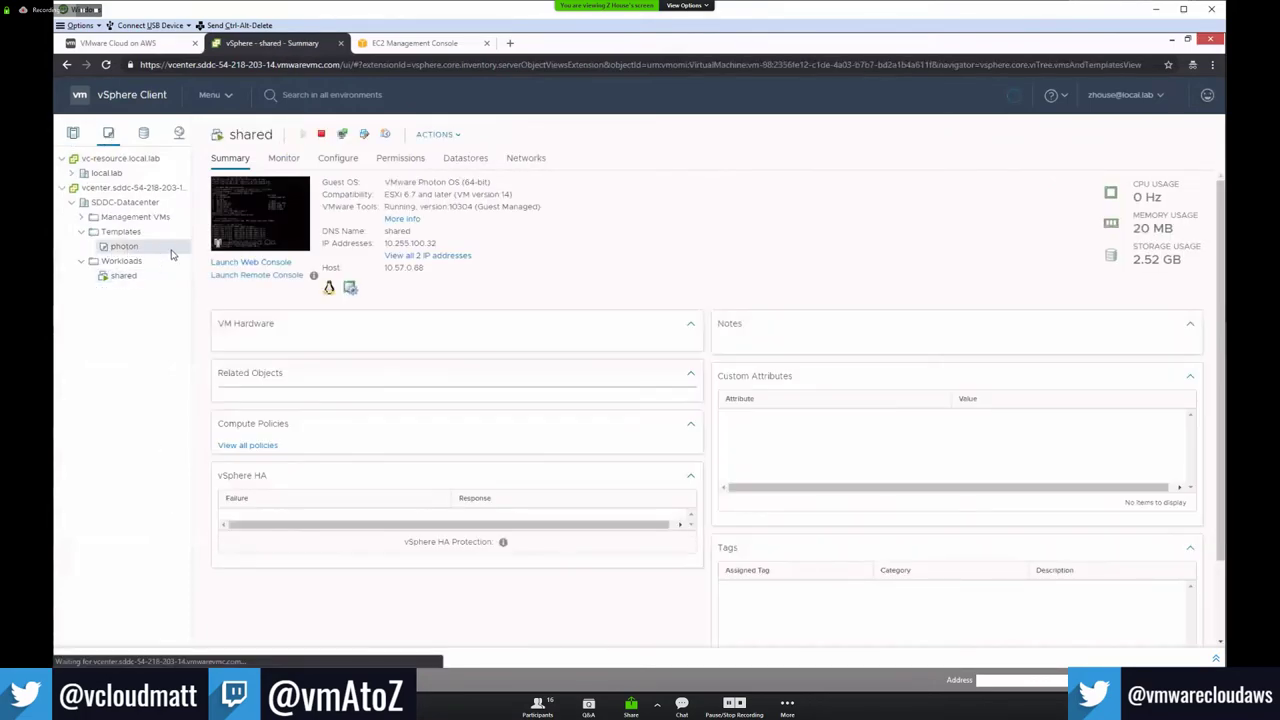
right_click(128, 249)
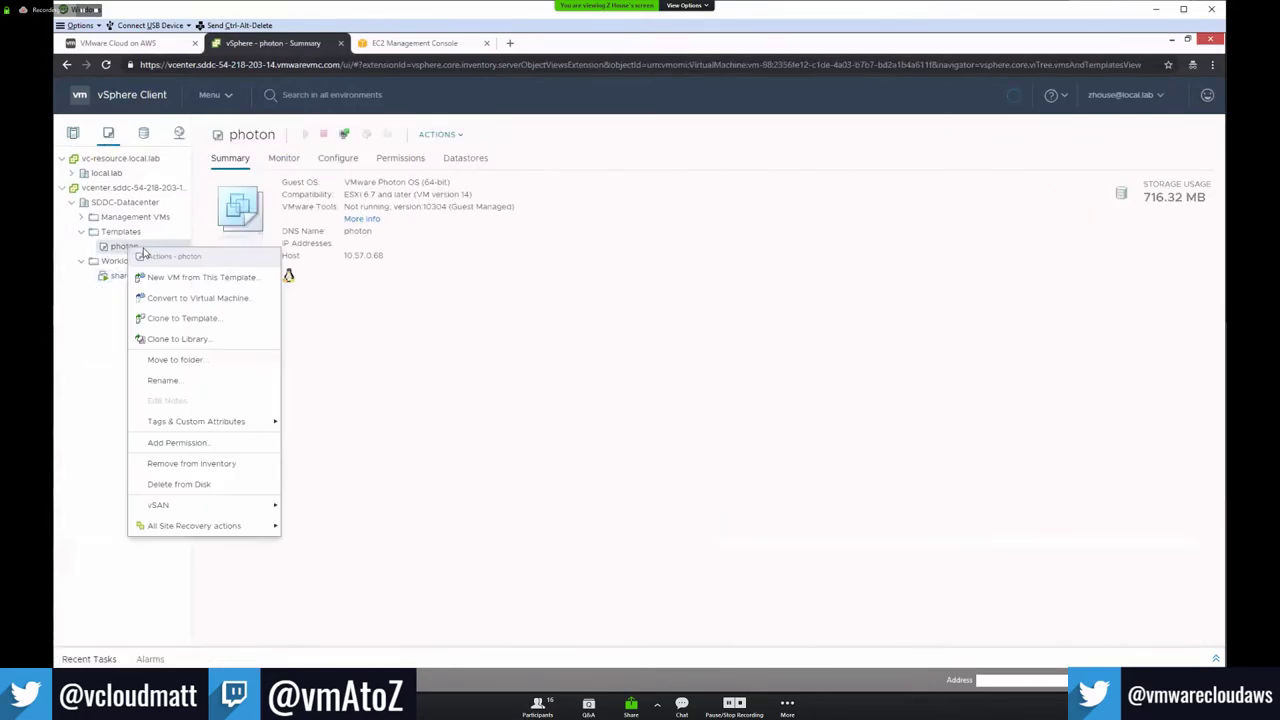
left_click(205, 277)
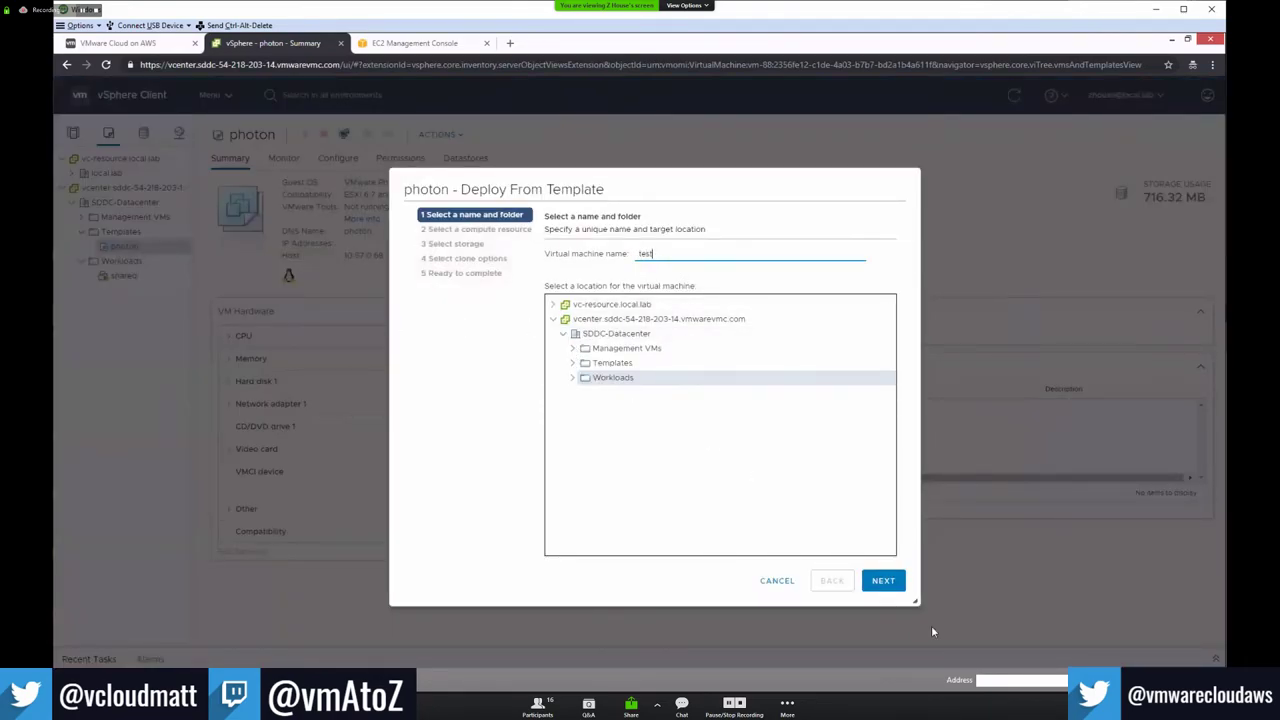
Accept compute and storage defaults; enable guest OS customization, hardware customization and power-on.
left_click(883, 580)
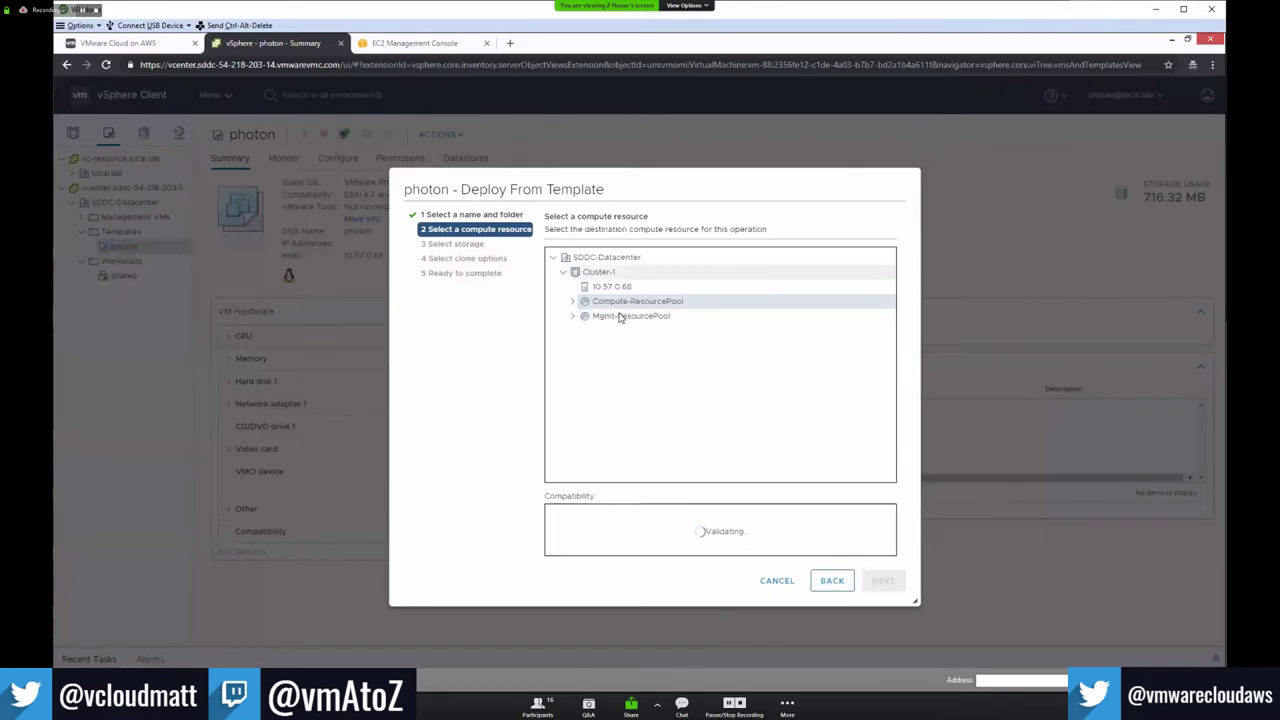
left_click(883, 581)
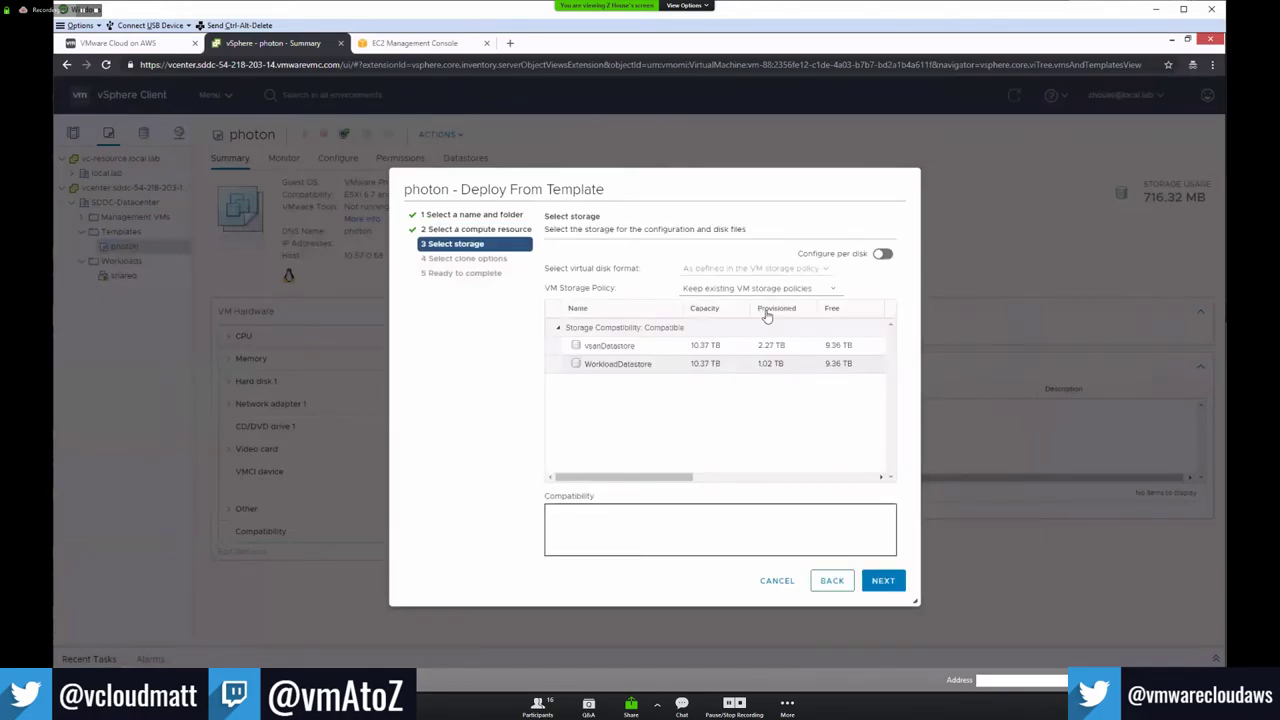
left_click(884, 580)
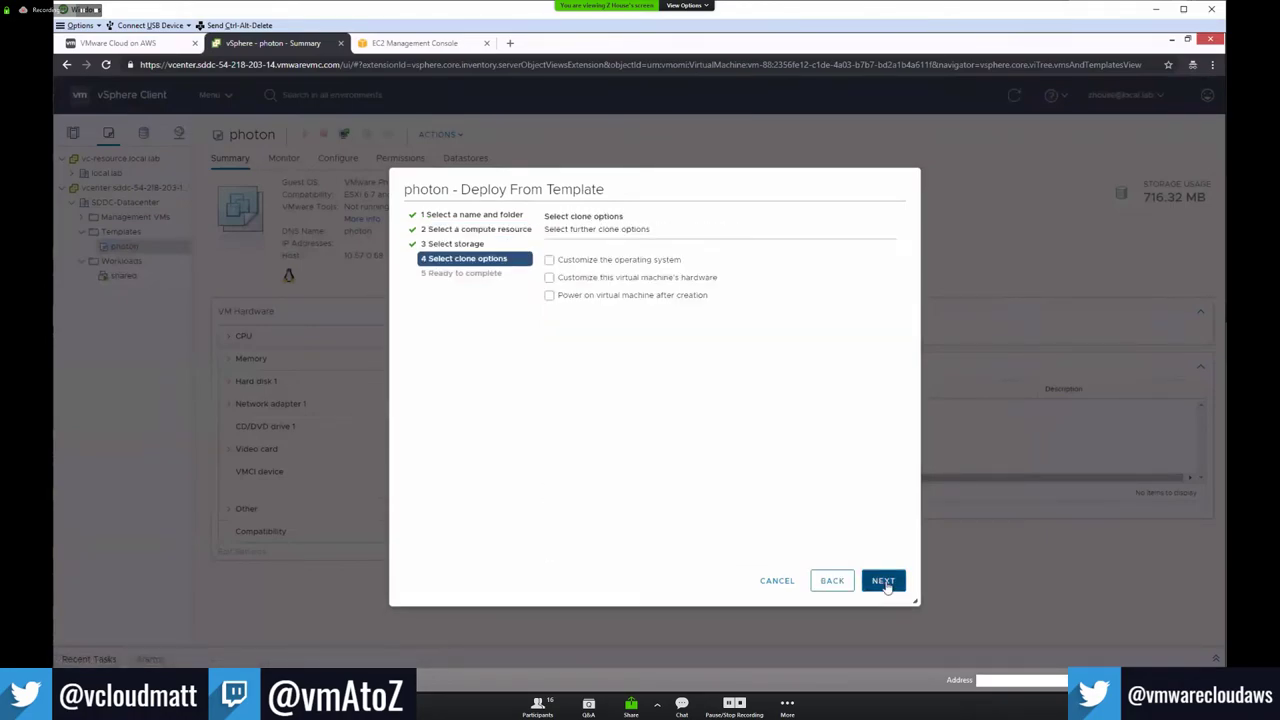
left_click(552, 261)
left_click(550, 278)
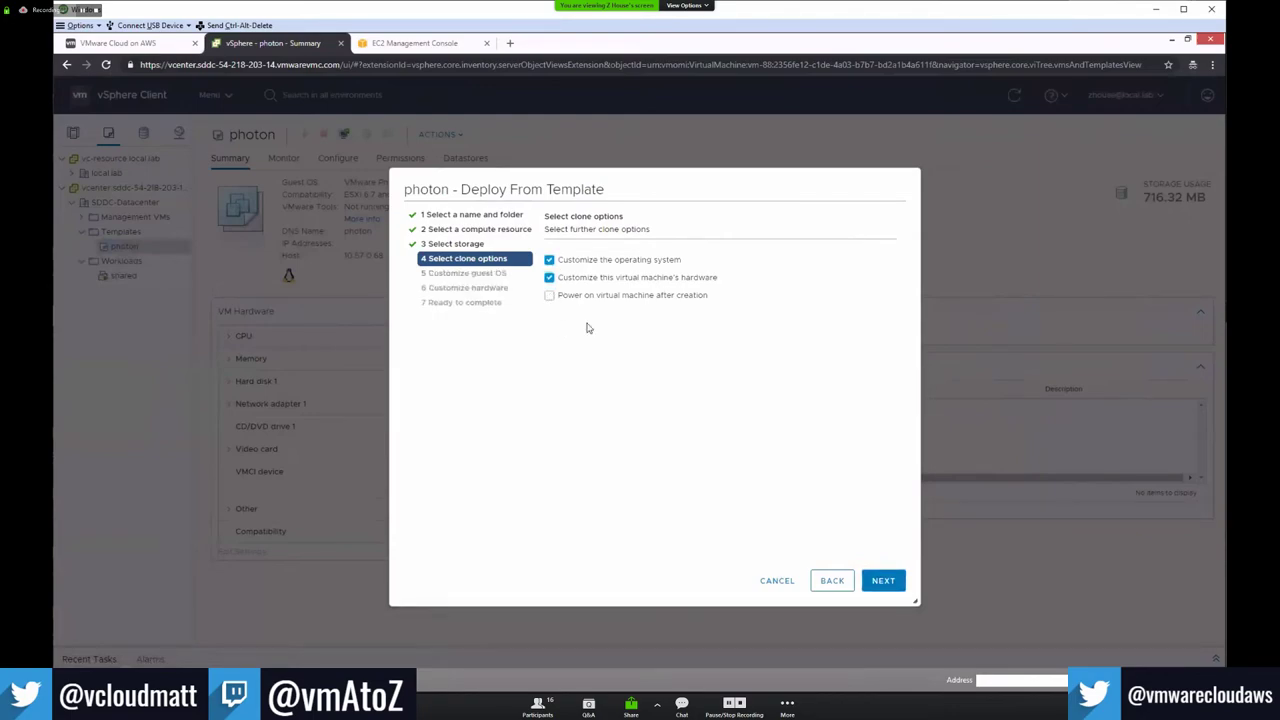
left_click(550, 295)
left_click(883, 581)
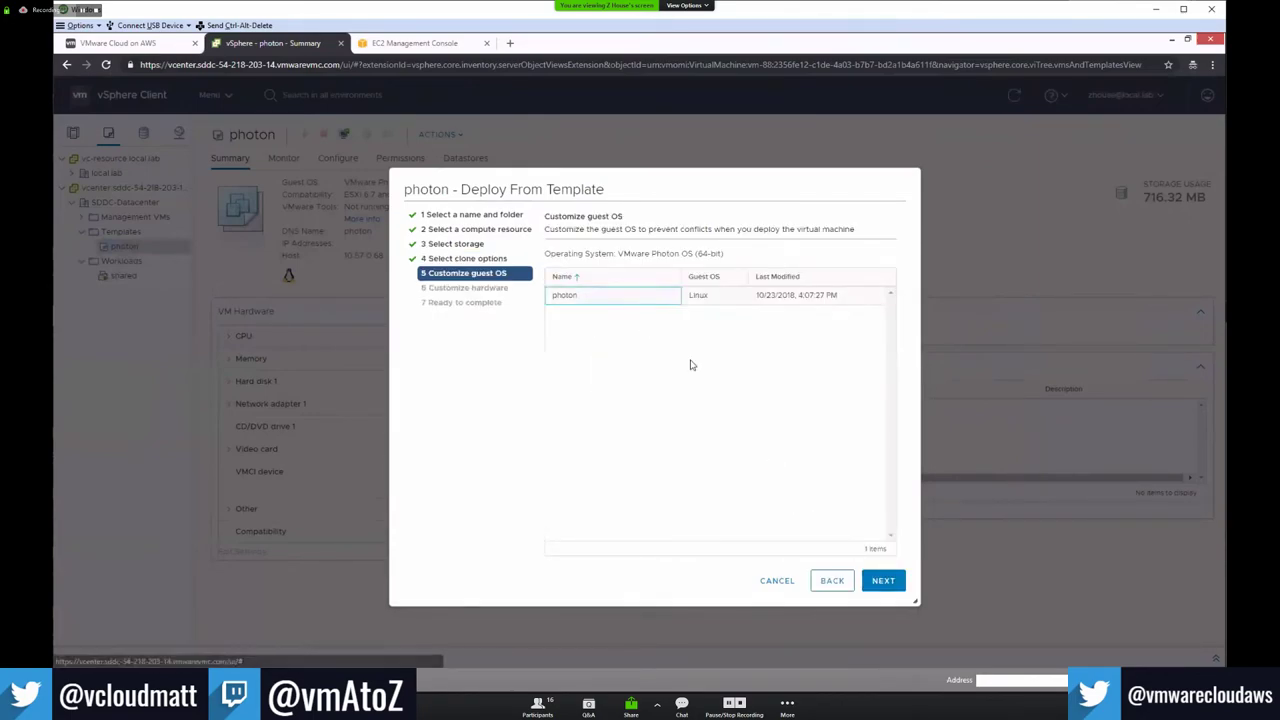
left_click(883, 580)
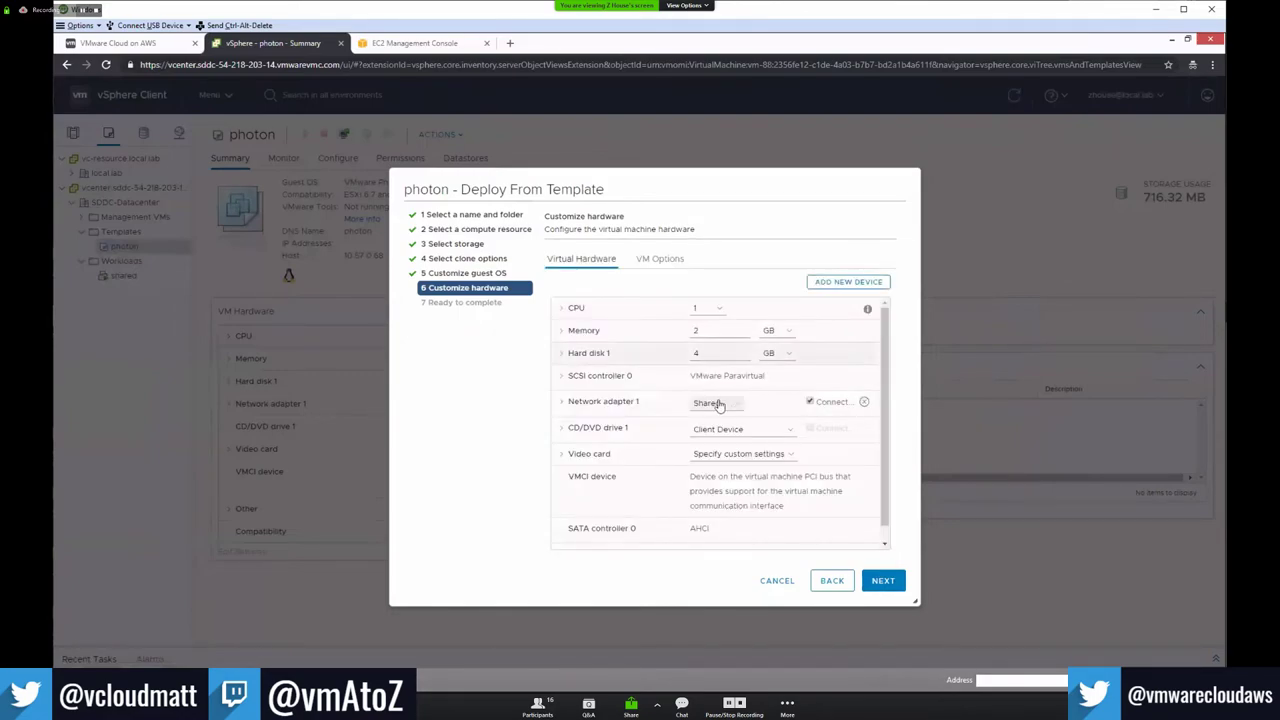
Attach Network adapter 1 to the Test network and finish deploying the test VM.
left_click(716, 403)
left_click(723, 415)
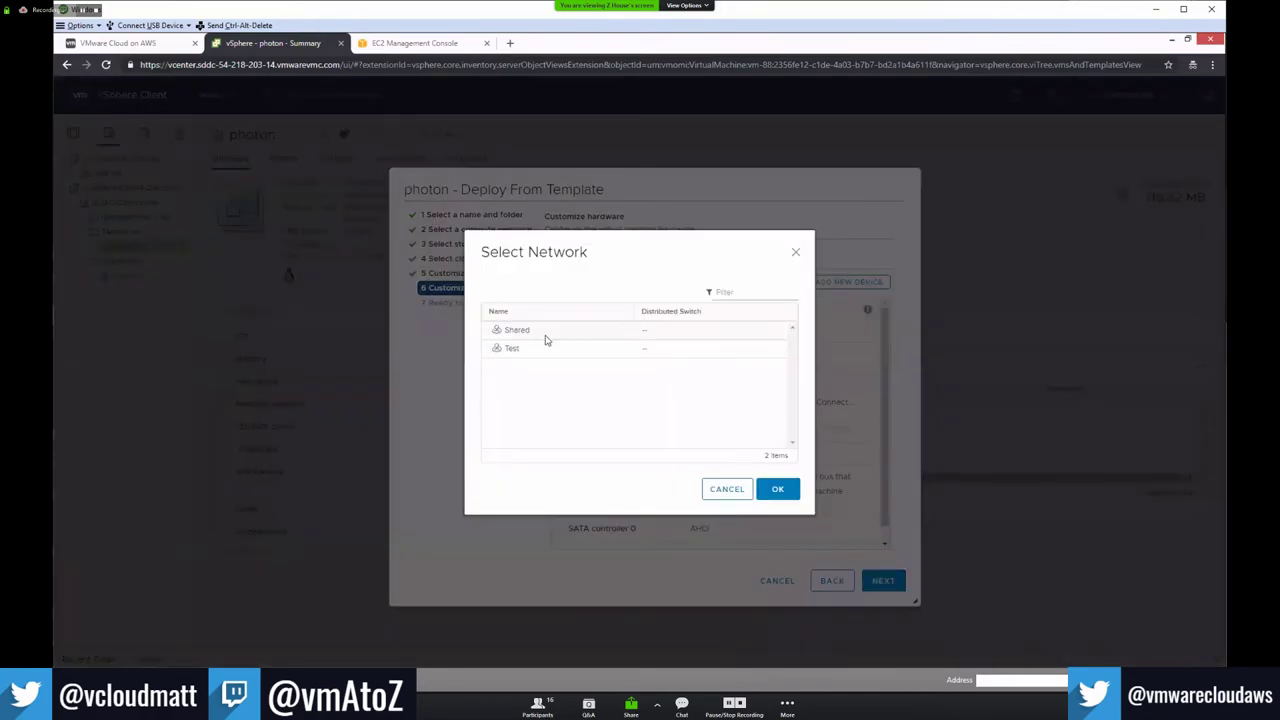
left_click(533, 350)
left_click(777, 489)
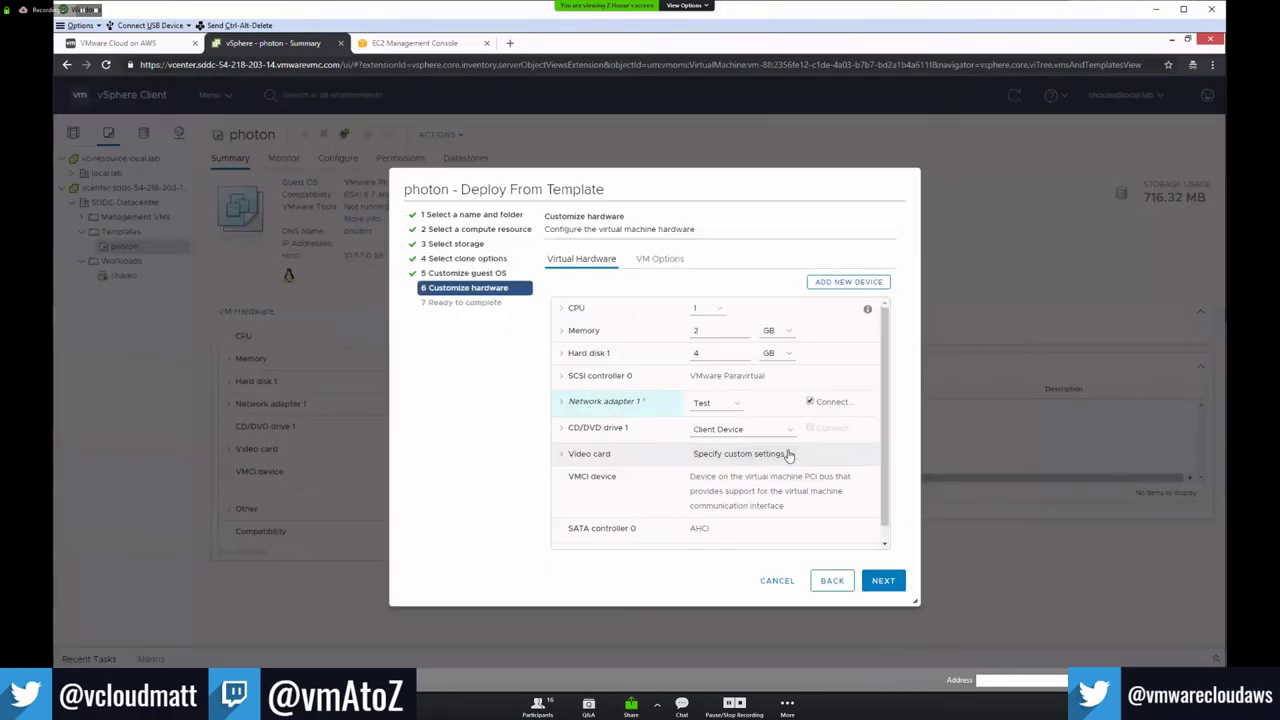
left_click(888, 585)
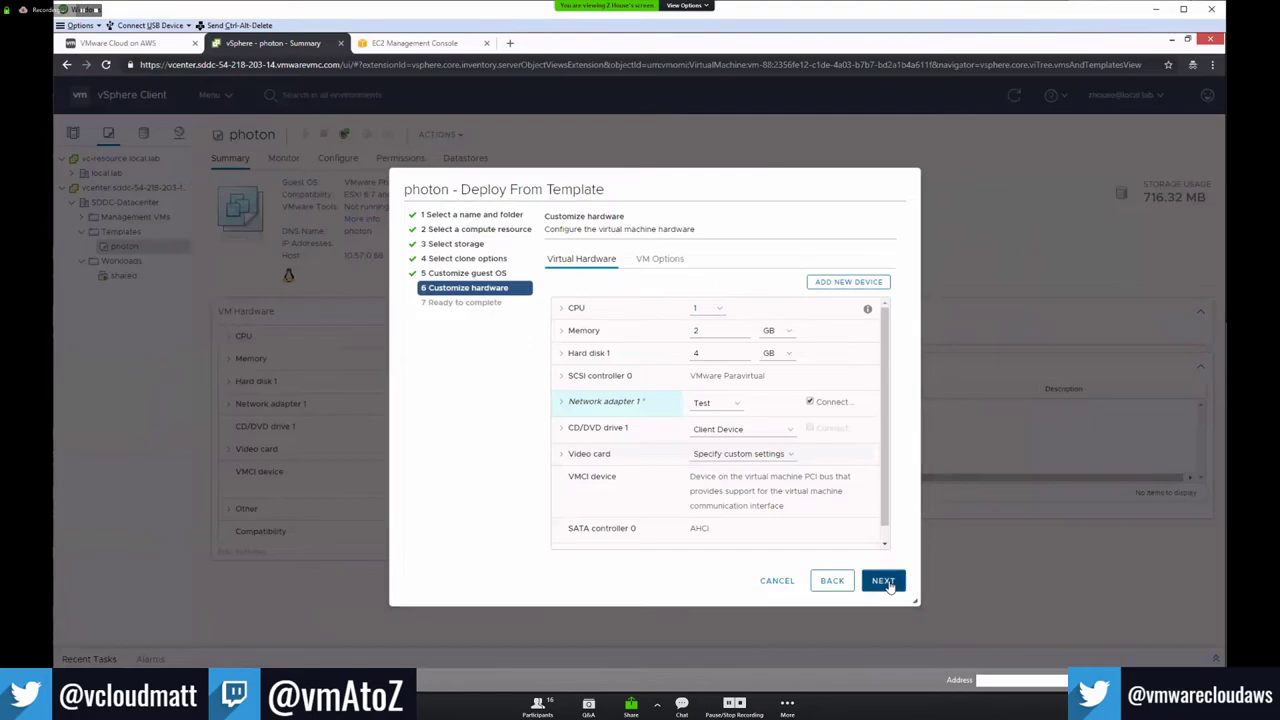
left_click(883, 581)
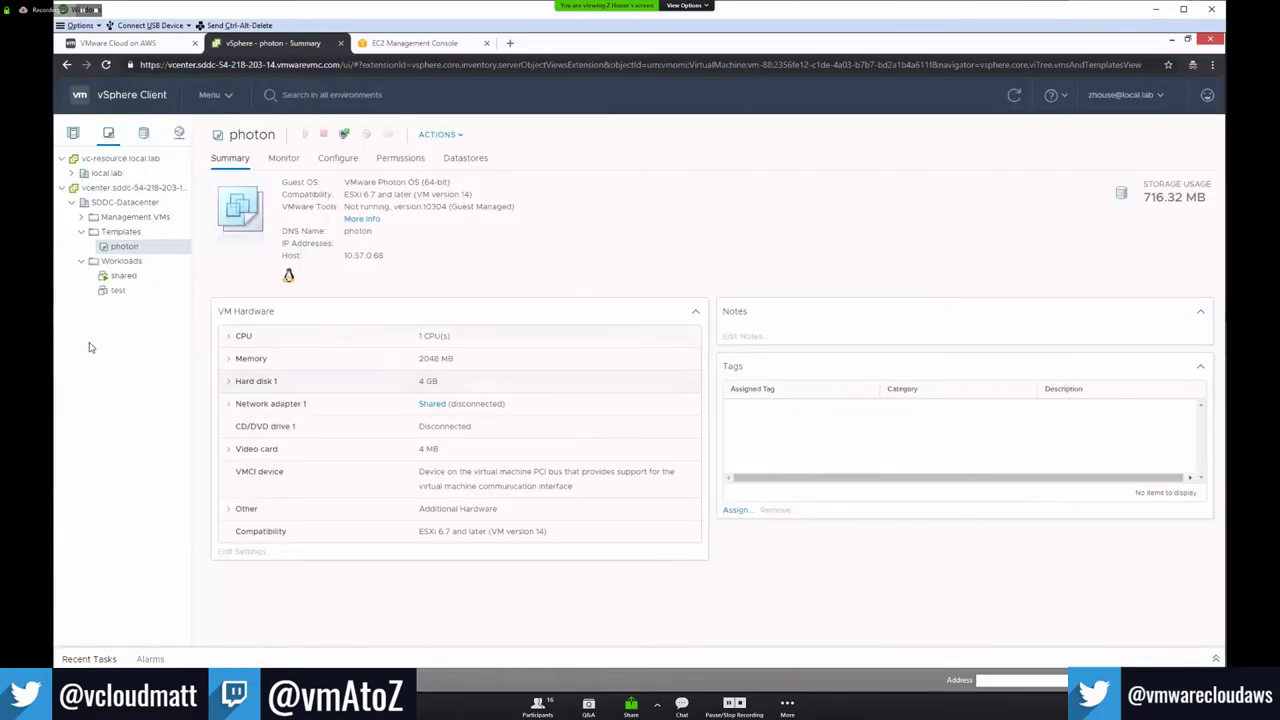
left_click(425, 43)
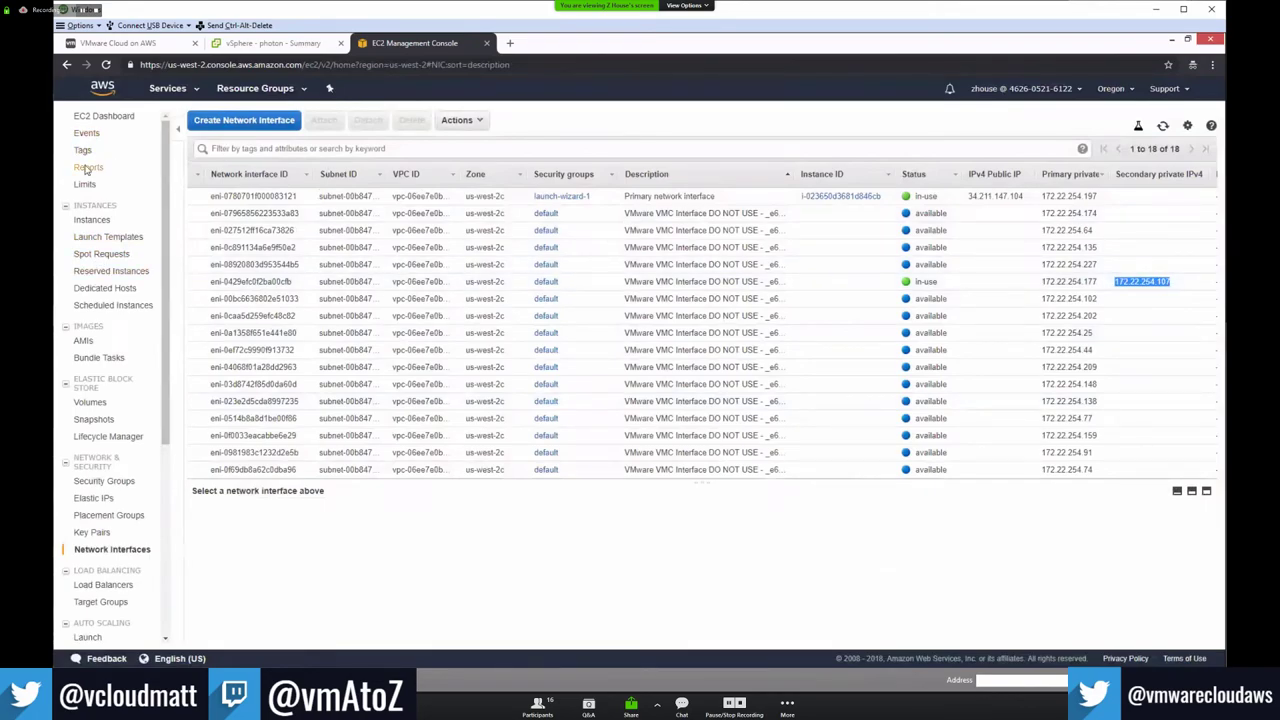
Select the running instance's public IP 34.211.147.104, then minimise Chrome to reveal the terminals.
left_click(104, 116)
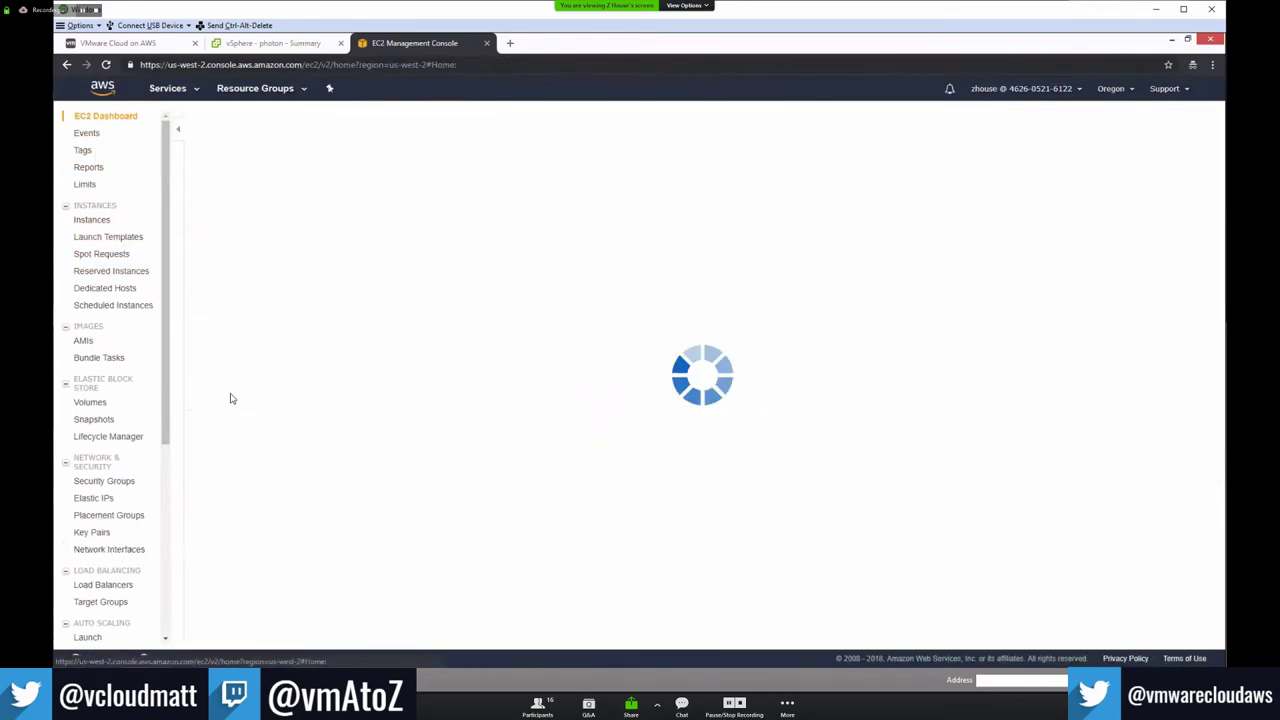
left_click(276, 157)
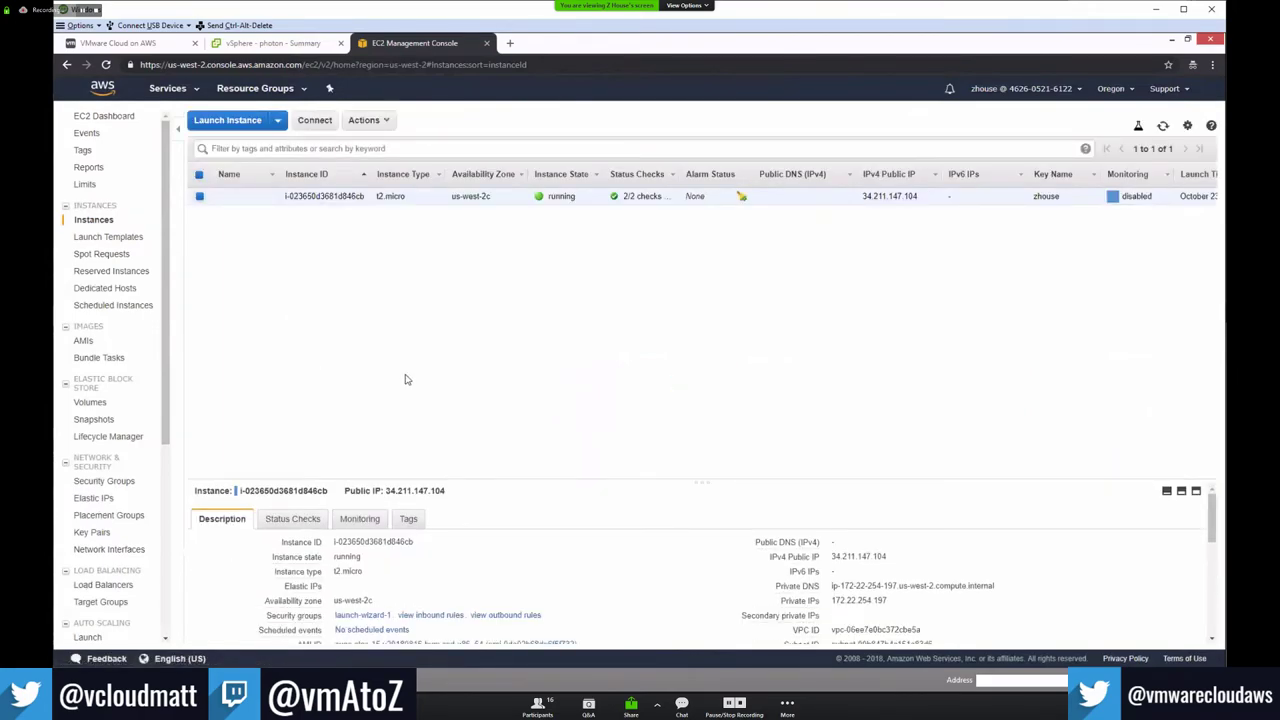
left_click_drag(863, 196, 917, 194)
key("ctrl+c")
left_click(1172, 40)
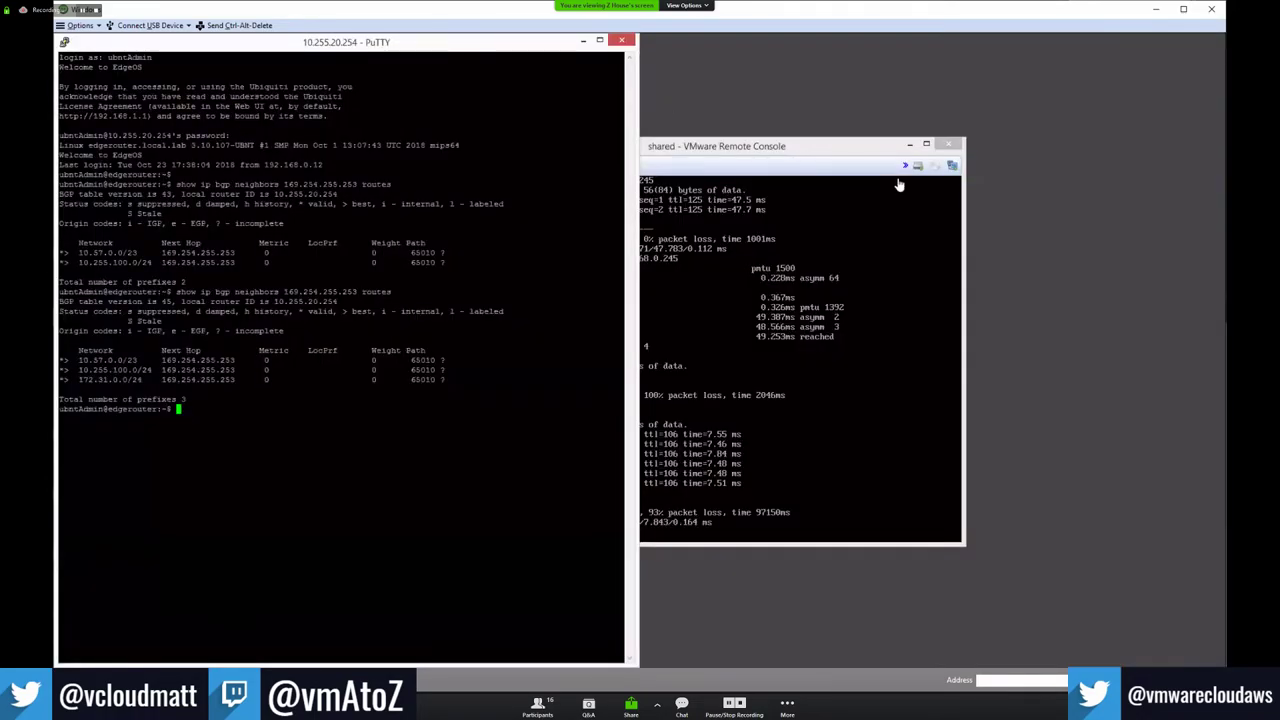
Launch PuTTY with 34.211.147.104 as the host name.
left_click(866, 154)
left_click(909, 144)
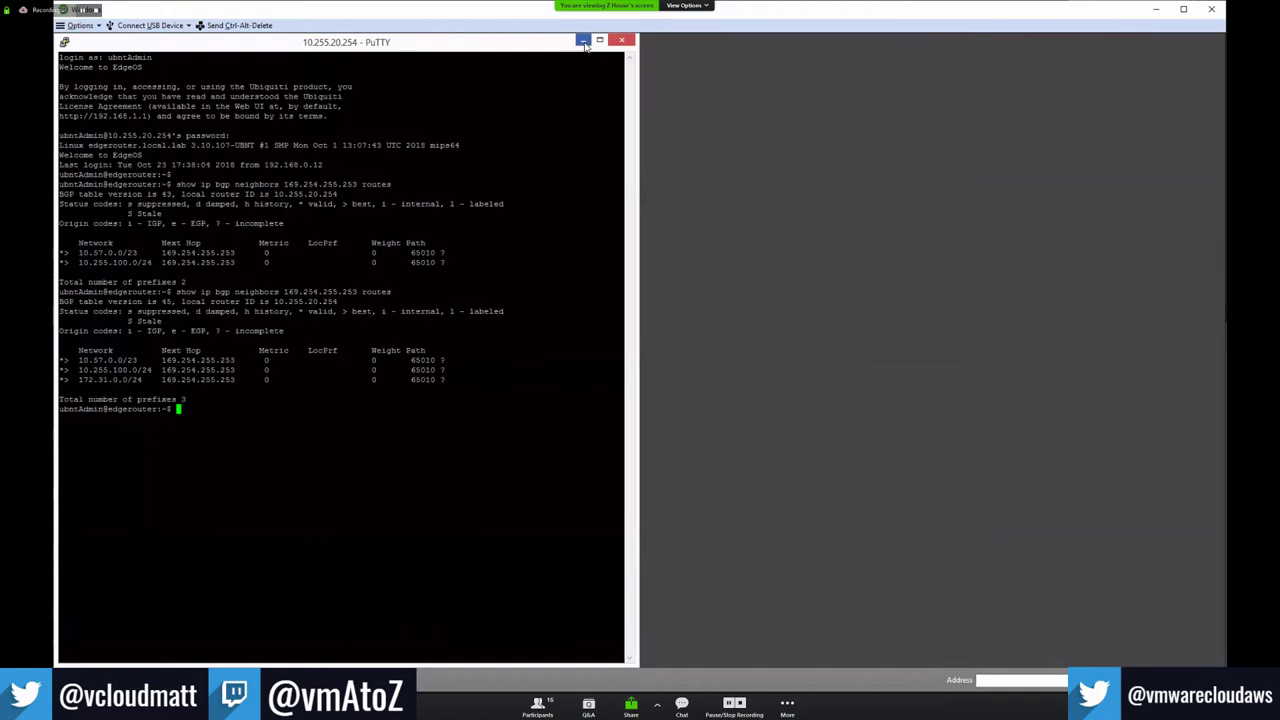
left_click(583, 40)
double_click(123, 55)
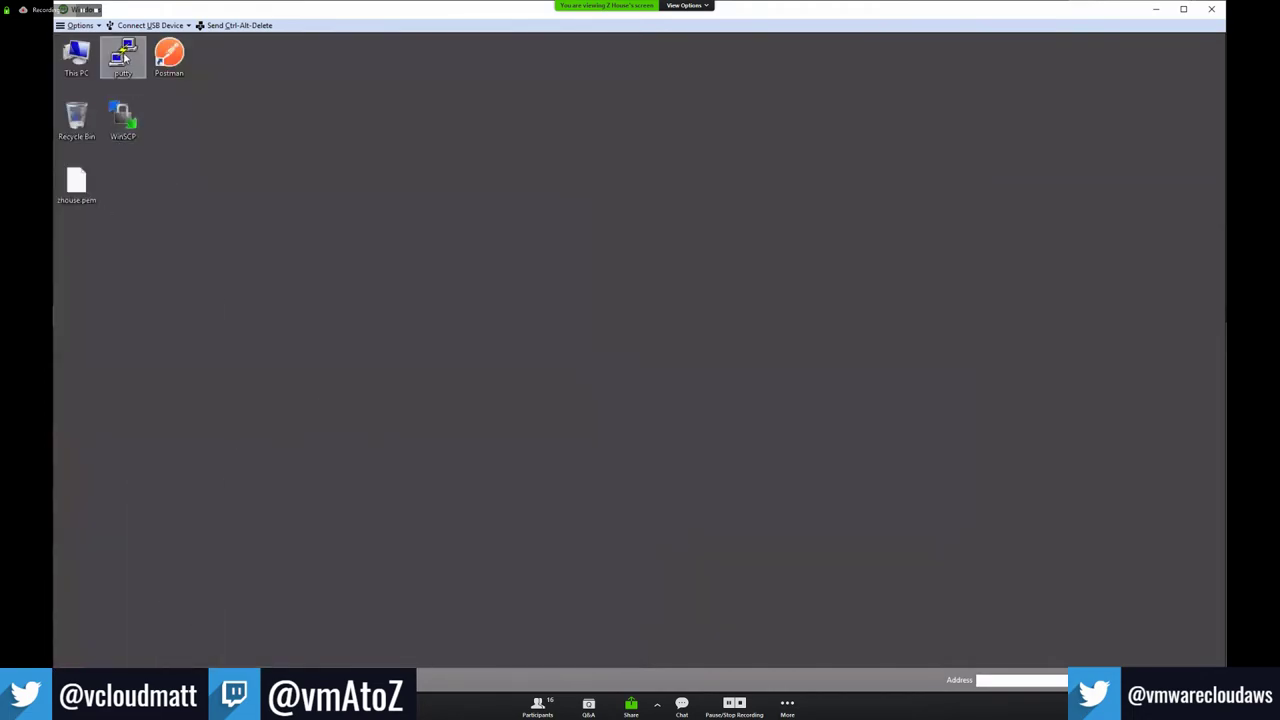
key("ctrl+v")
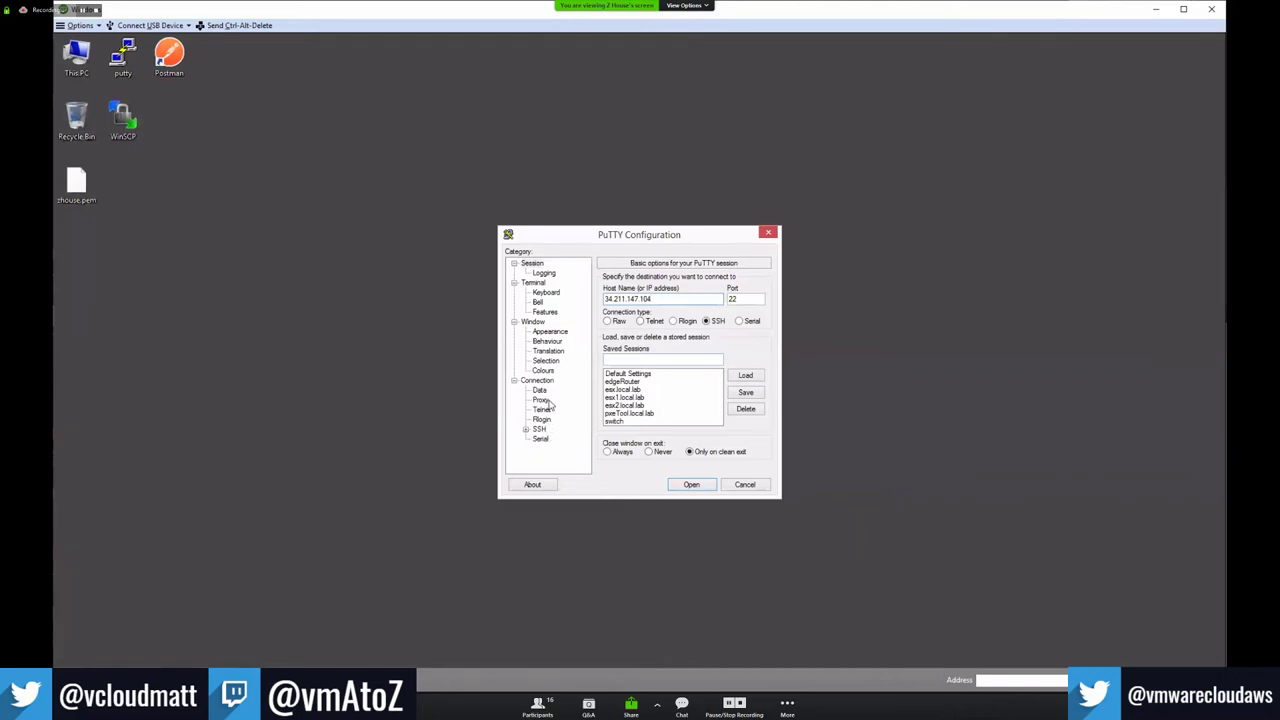
Look through PuTTY's Connection and SSH Auth settings, finding no .ppk key on the Desktop.
left_click(539, 429)
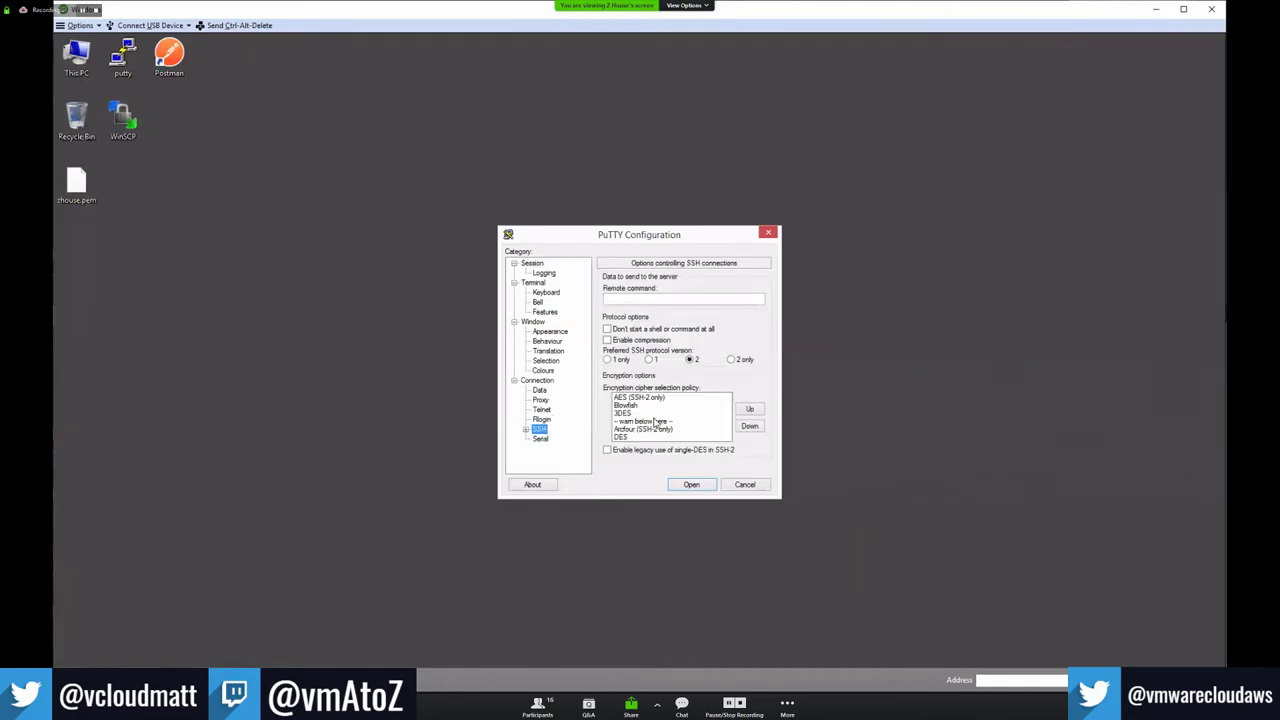
left_click(537, 381)
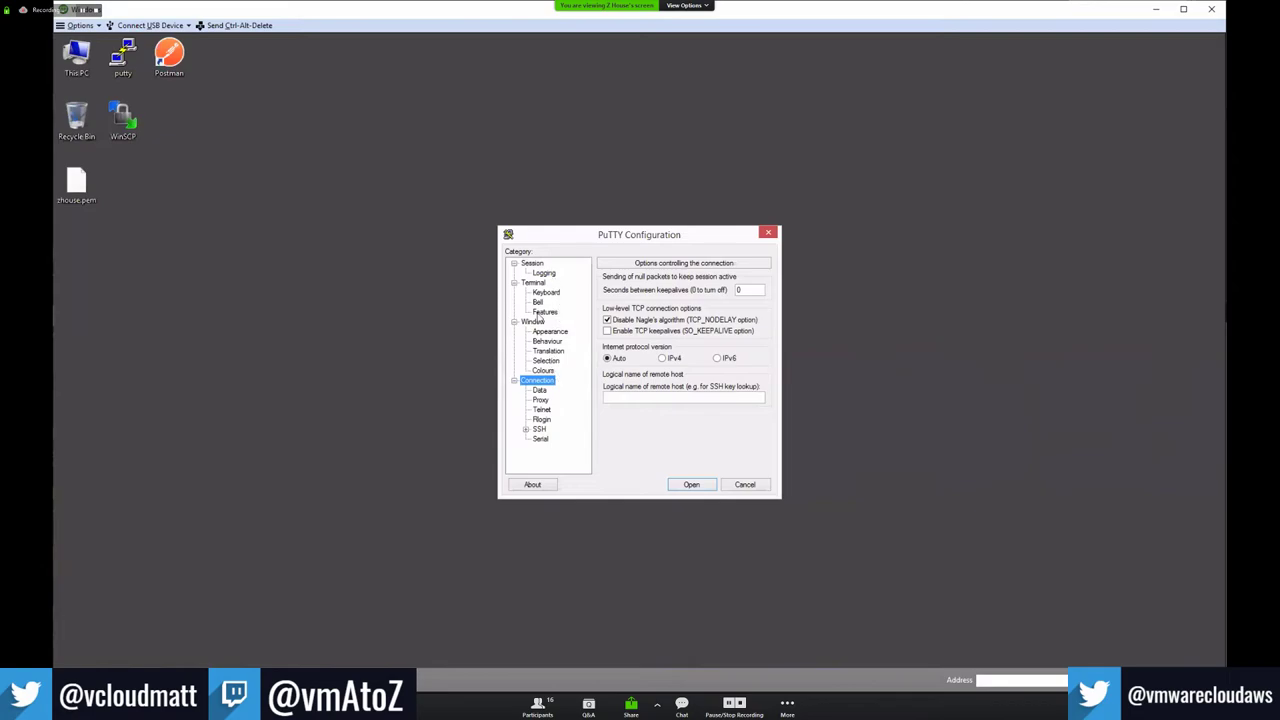
left_click(540, 390)
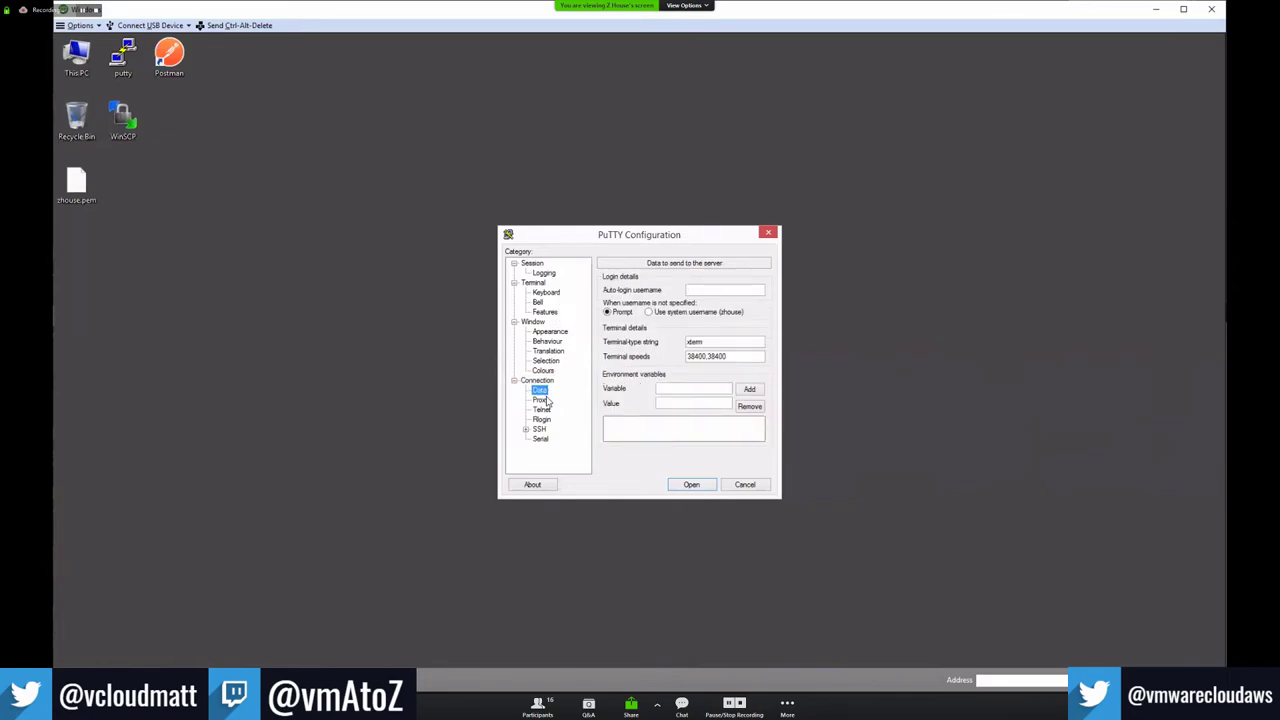
left_click(541, 439)
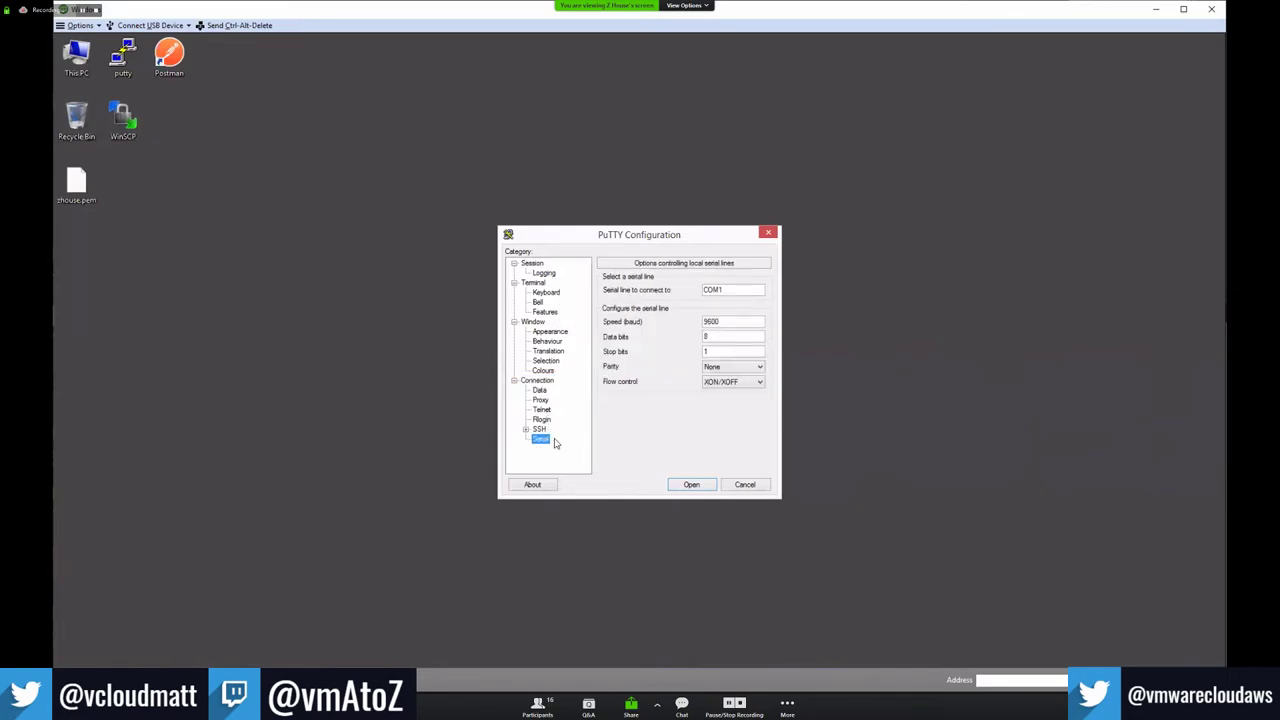
left_click(526, 430)
left_click(551, 430)
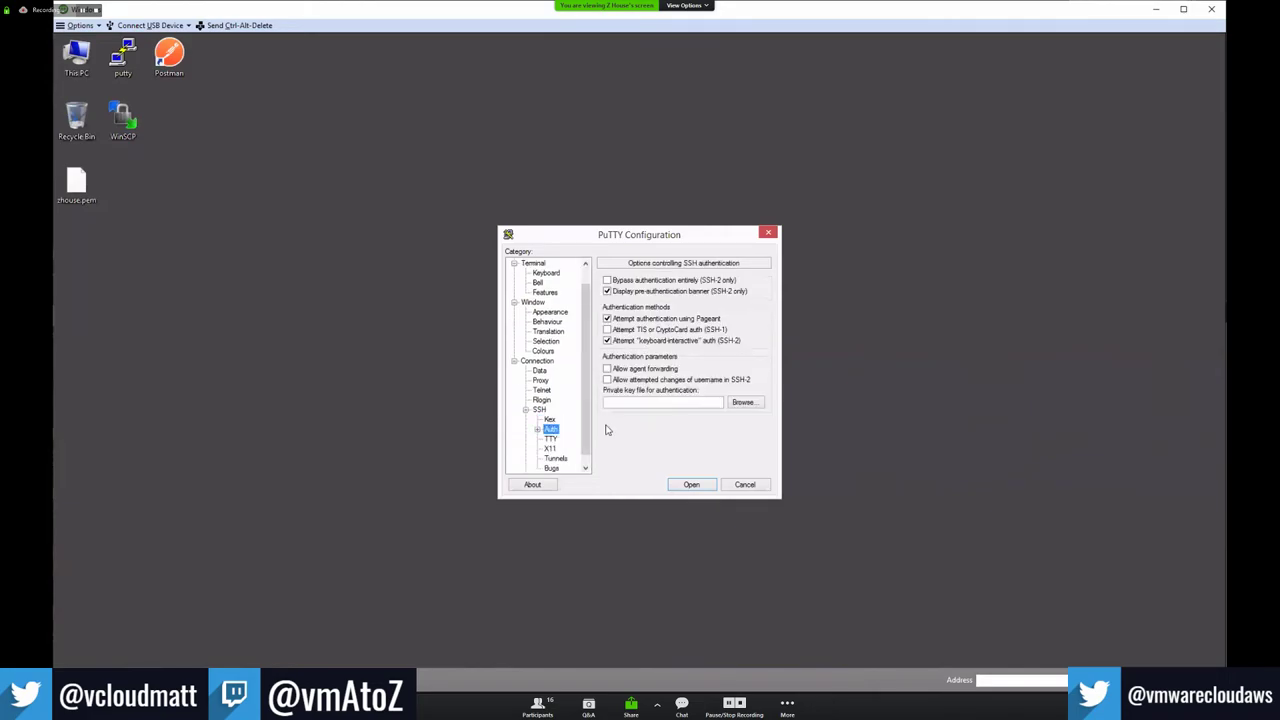
left_click(742, 402)
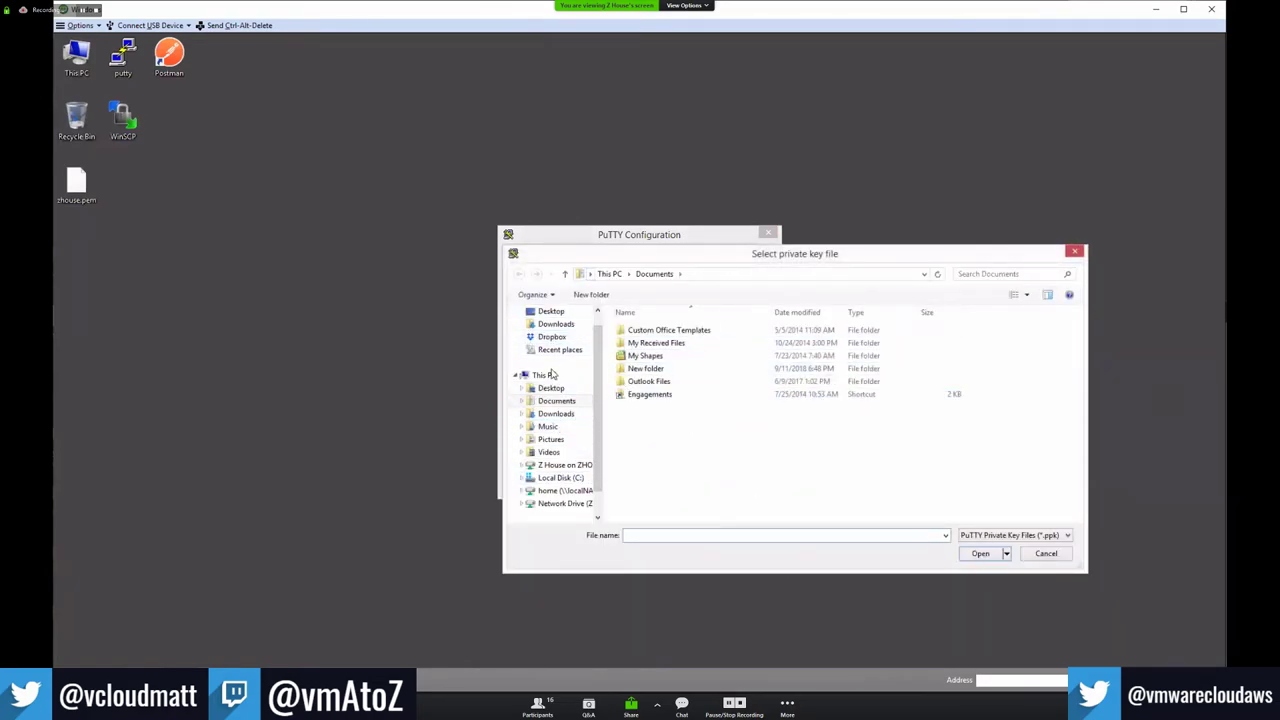
left_click(551, 388)
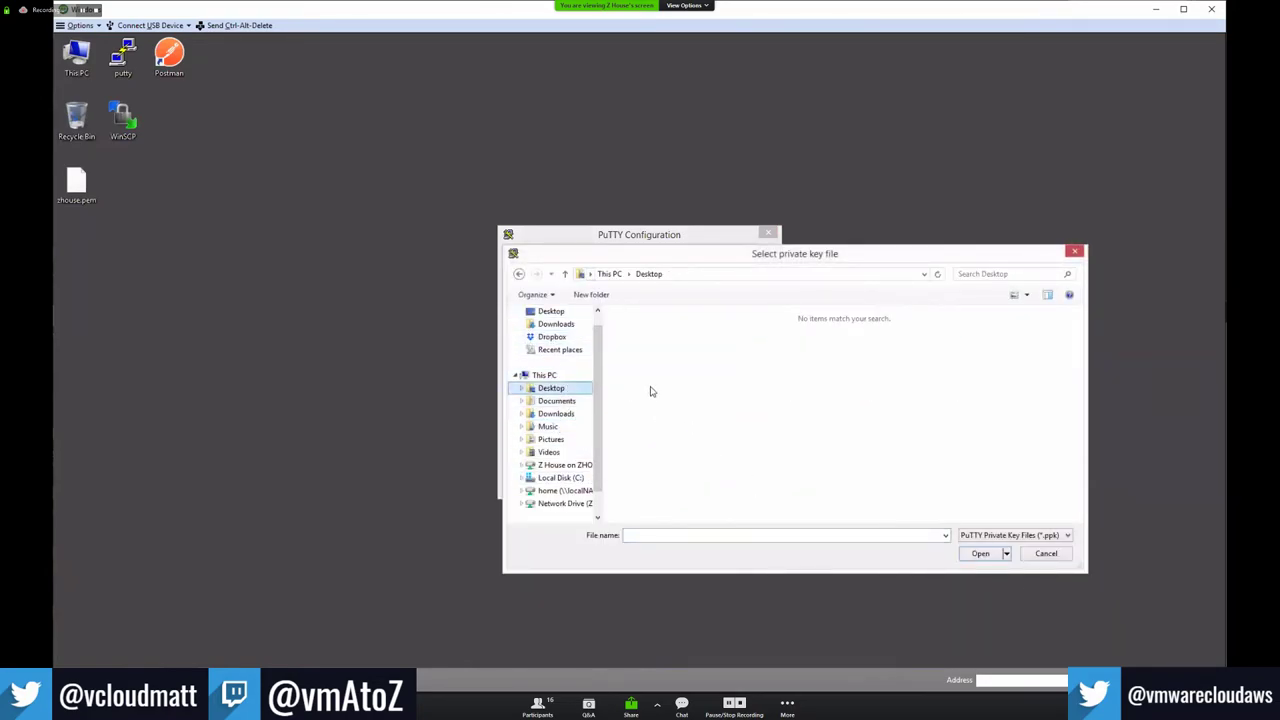
left_click(1054, 555)
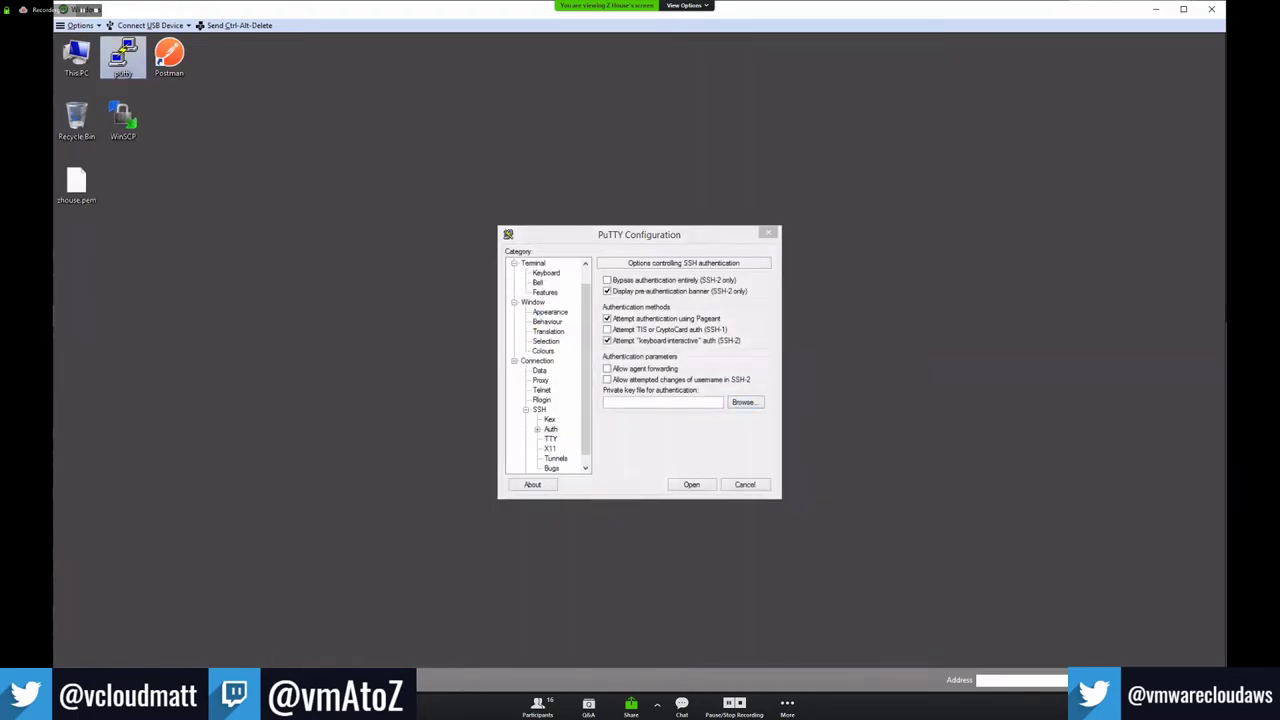
key("alt+Tab")
Search the web for puttygen and skim the ssh.com PuTTYgen guide.
left_click(508, 43)
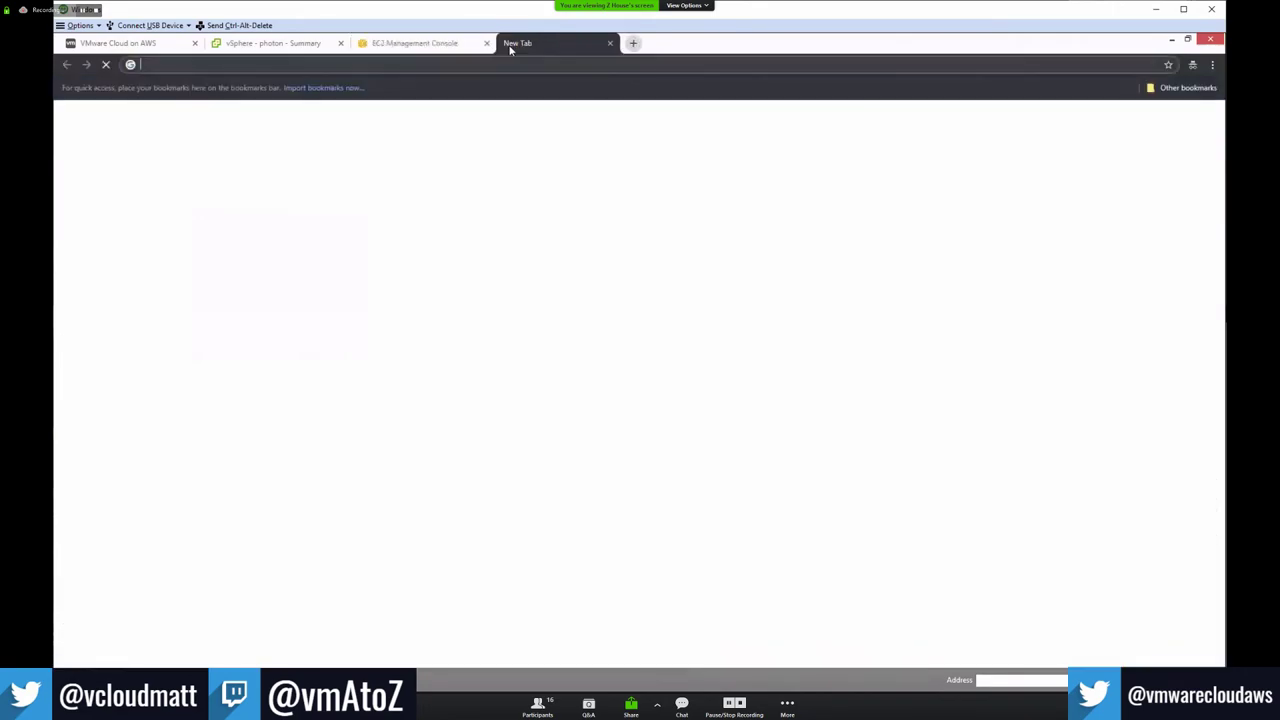
type("p")
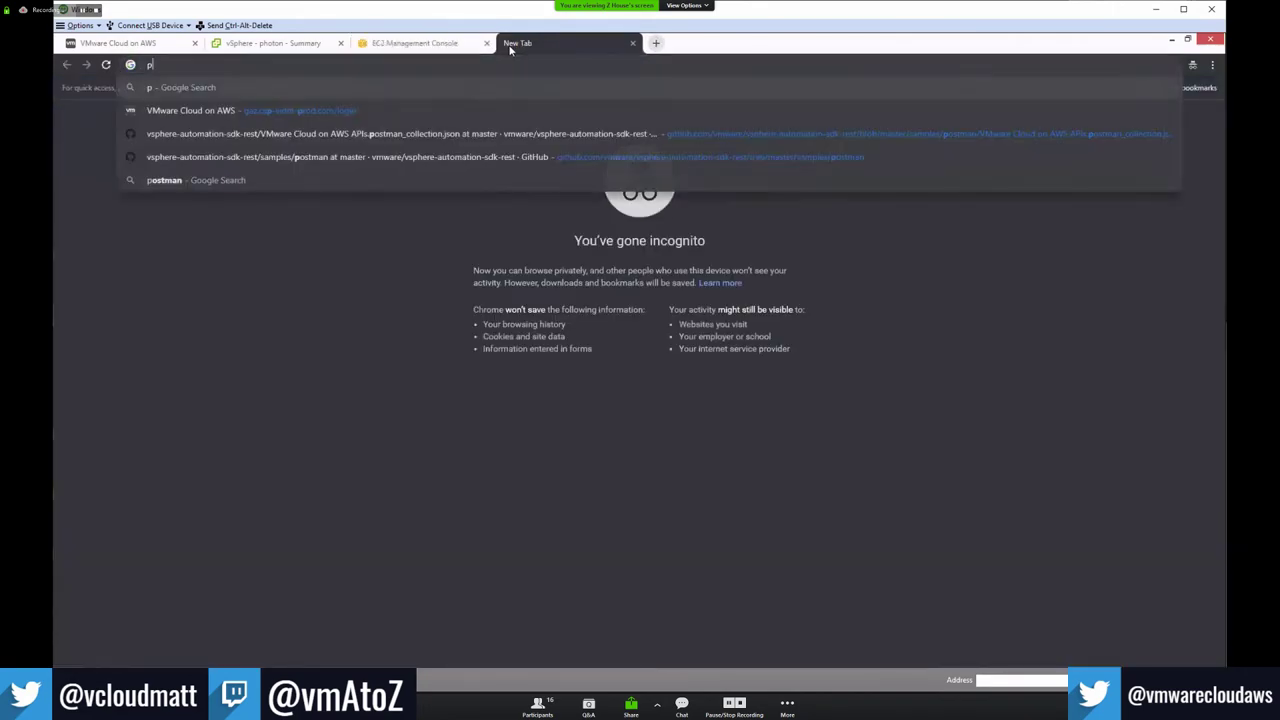
type("uttygen")
key("Return")
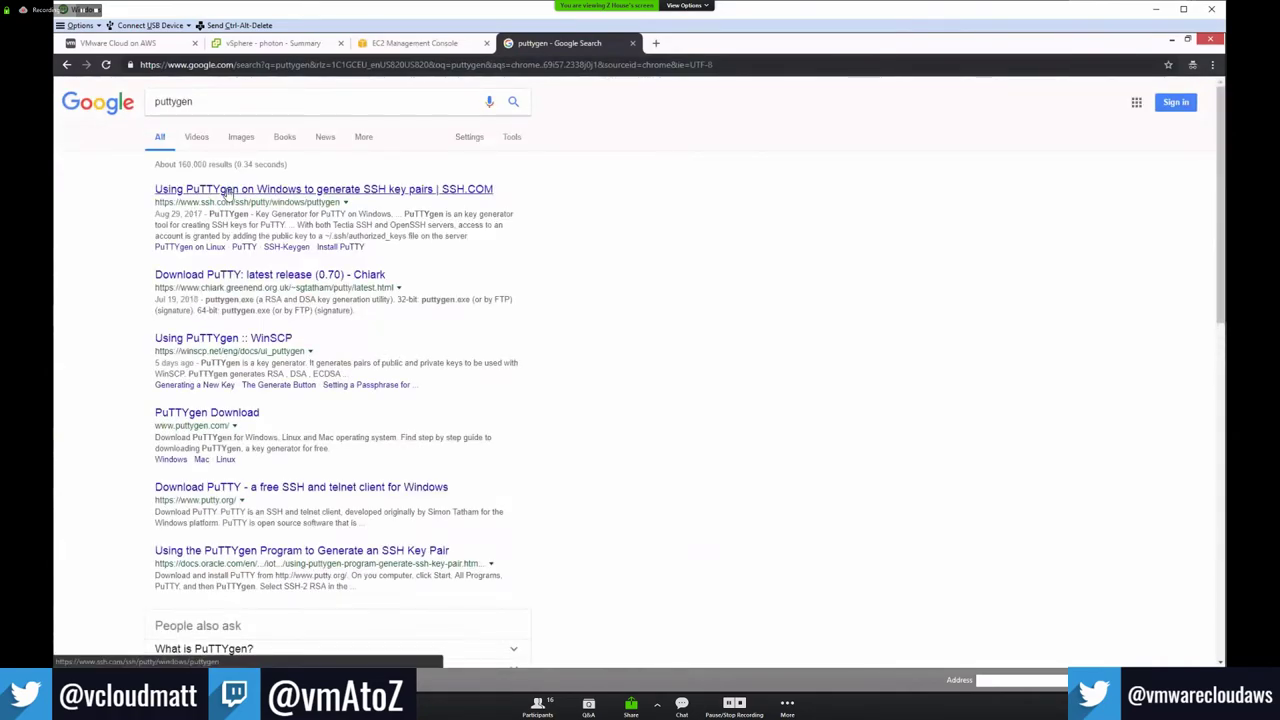
left_click(228, 191)
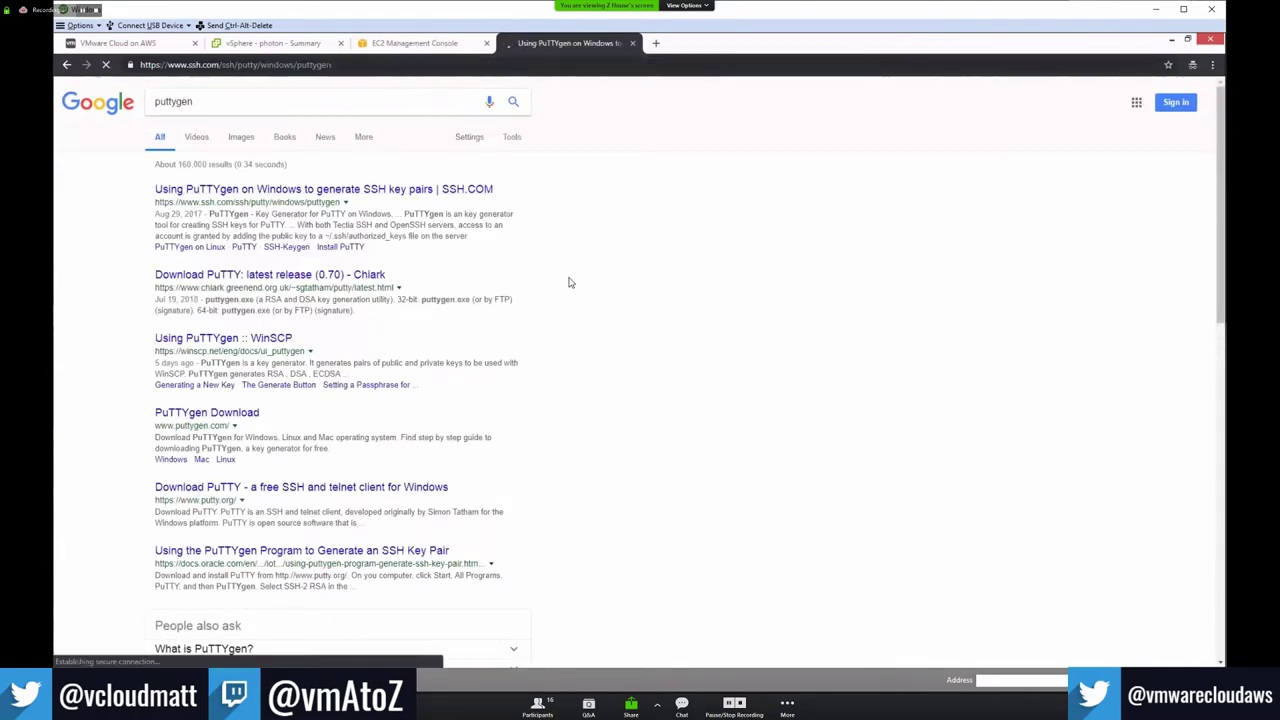
scroll(393, 443, "down", 2)
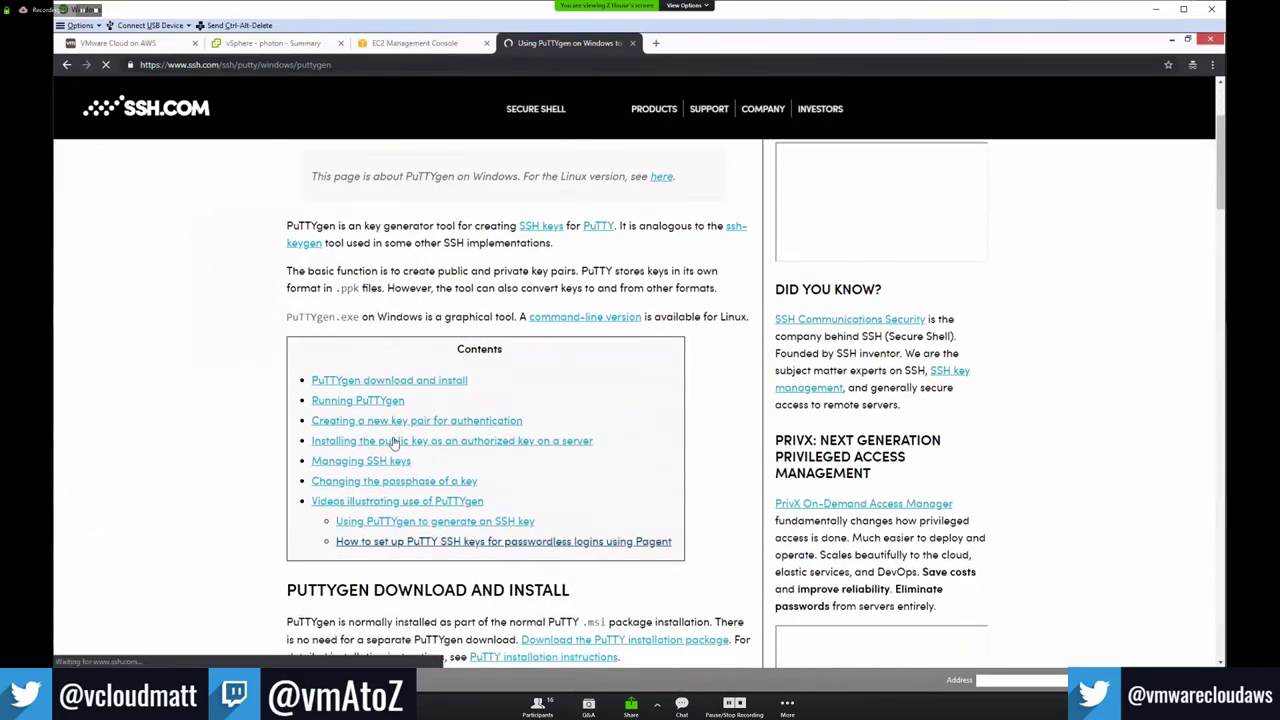
left_click(398, 388)
key("alt+Left")
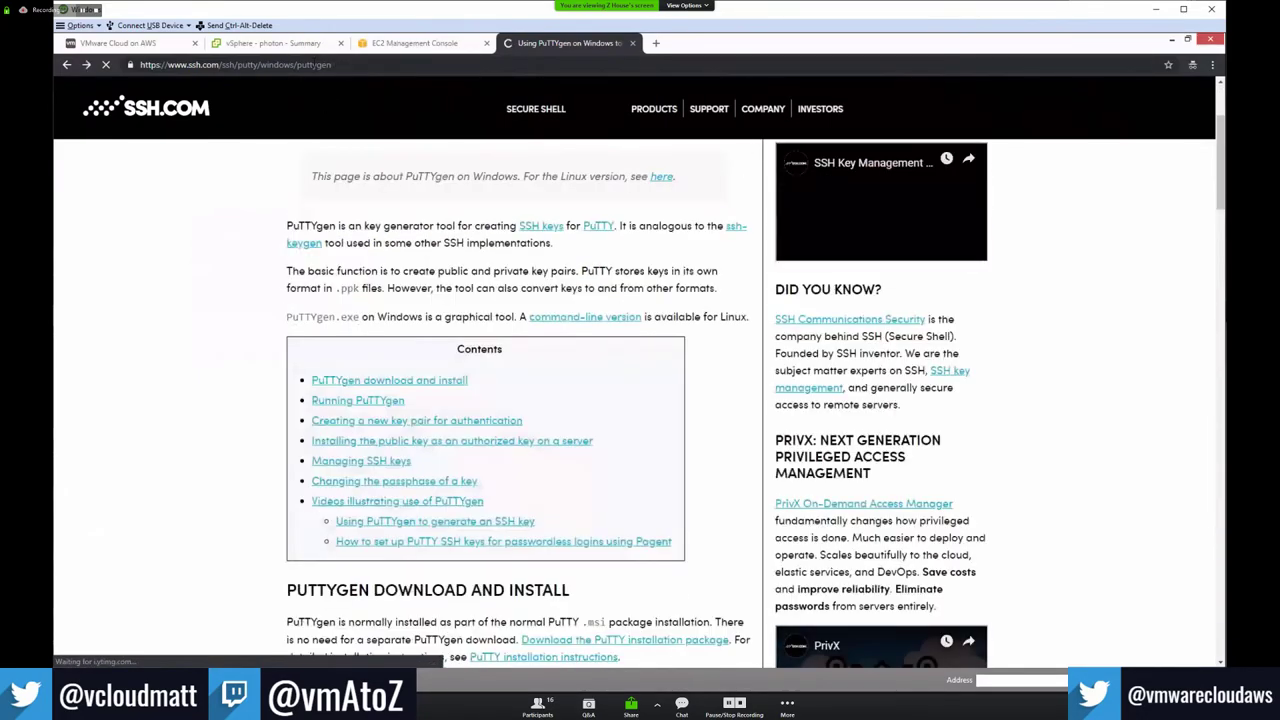
Download the 32-bit puttygen.exe from the Chiark PuTTY page to the Desktop.
left_click(315, 64)
type("puttygen download")
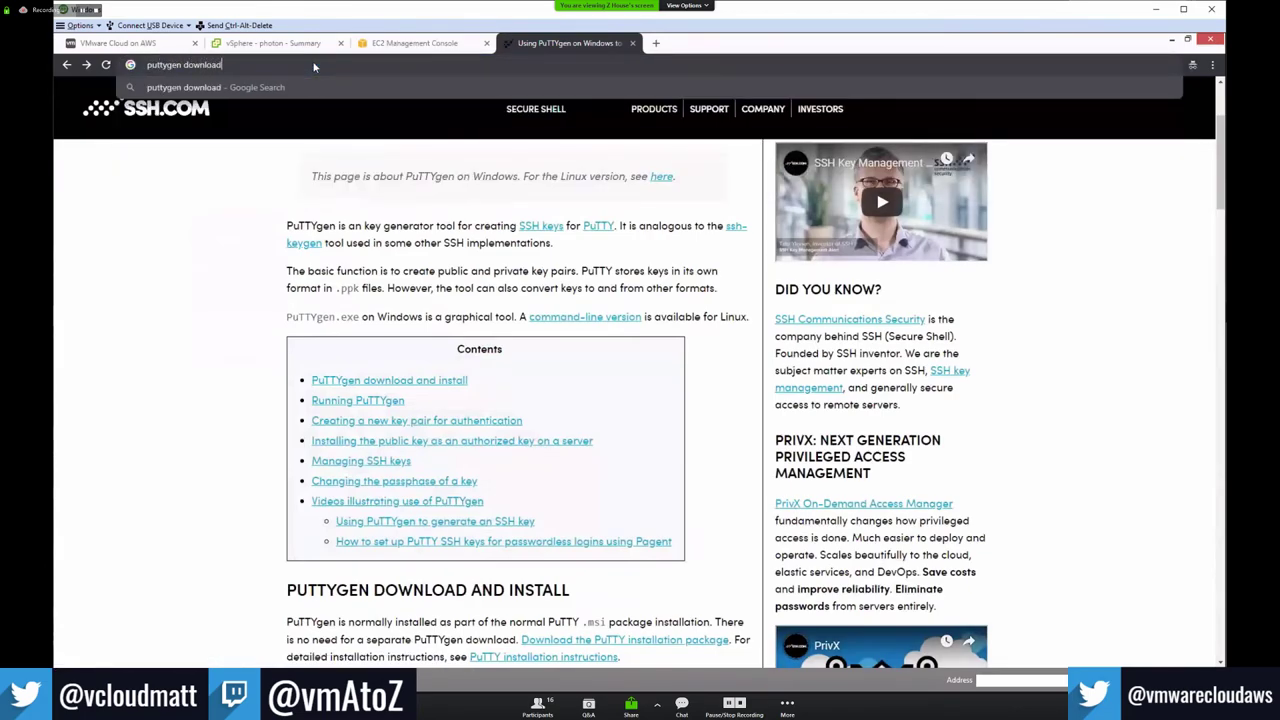
key("Return")
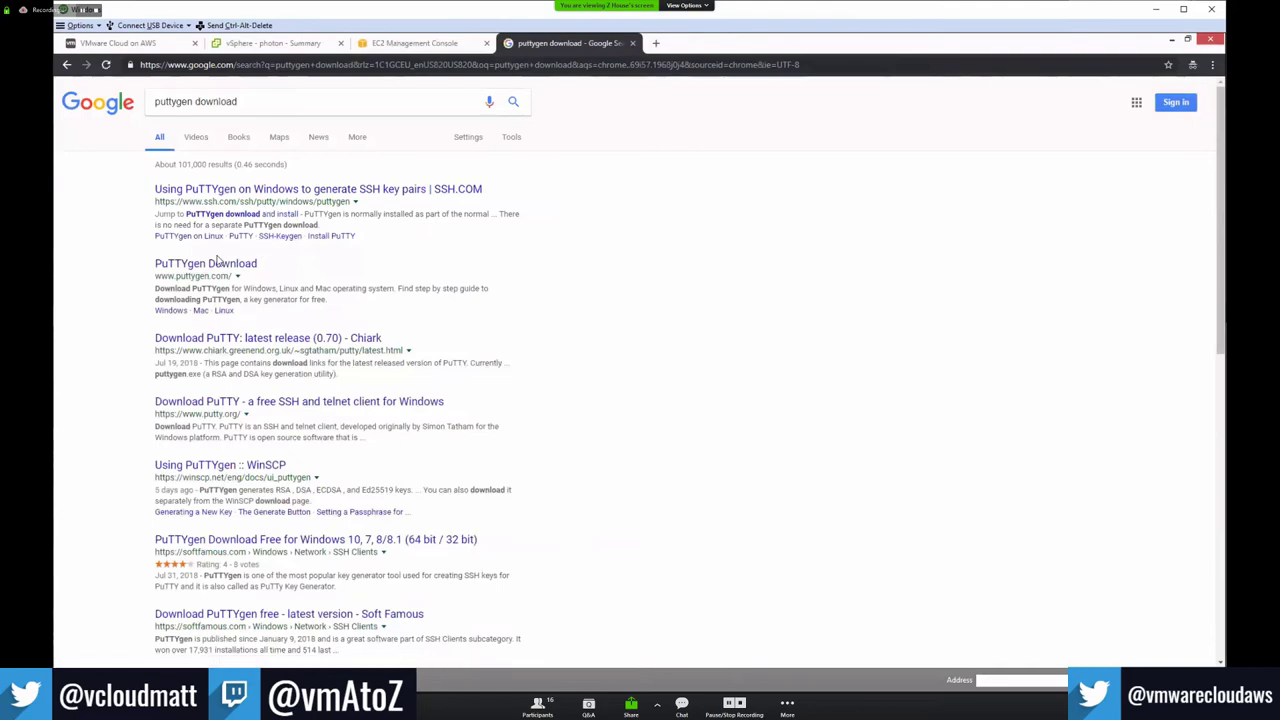
left_click(262, 340)
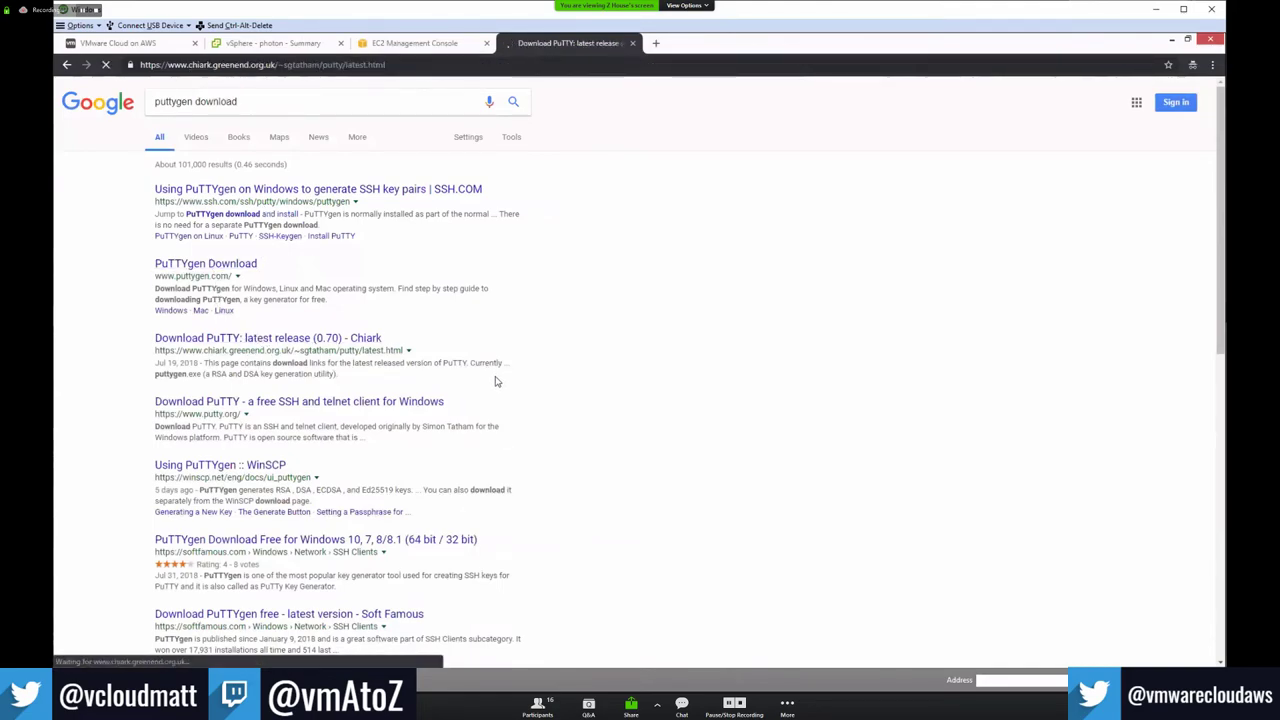
scroll(235, 457, "down", 3)
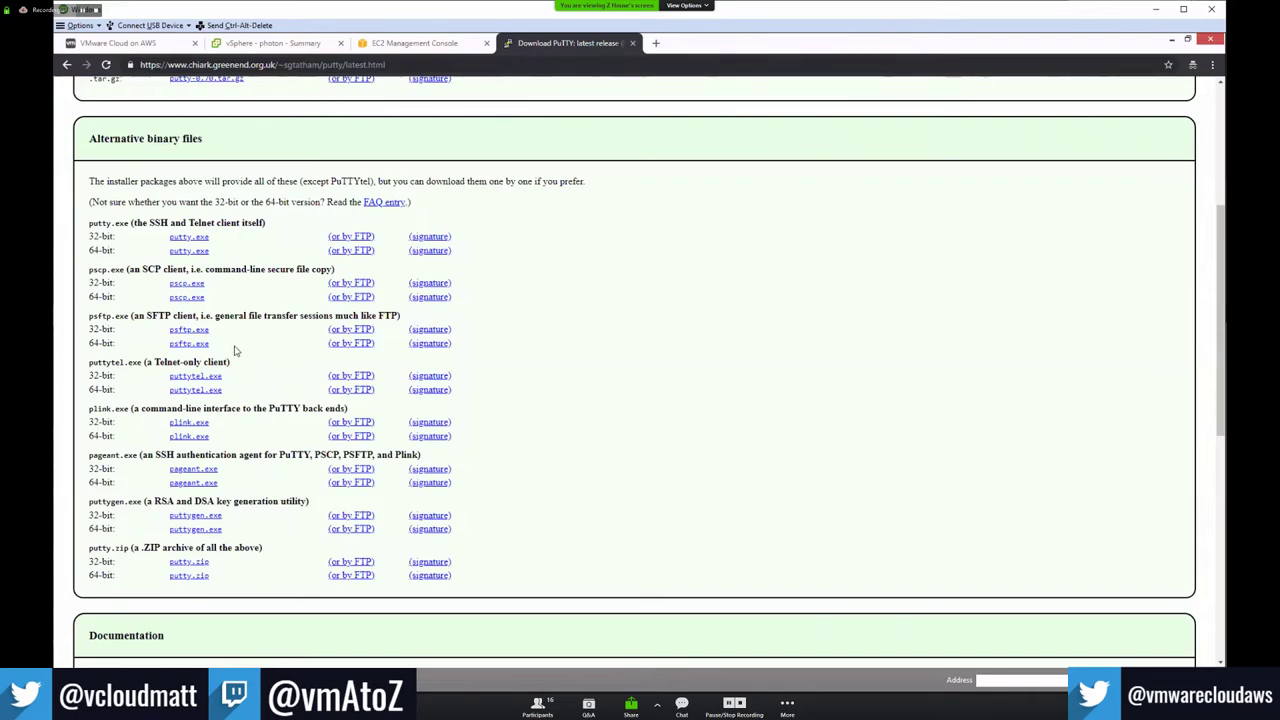
left_click(207, 528)
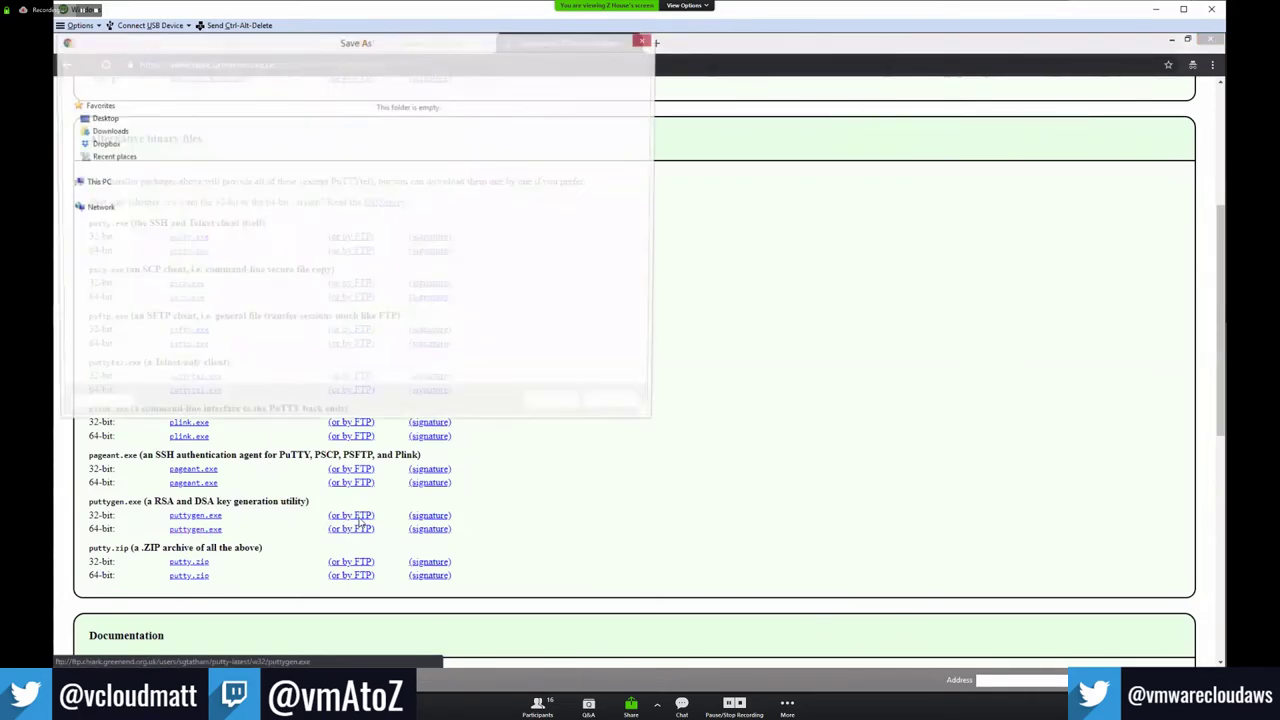
left_click(550, 405)
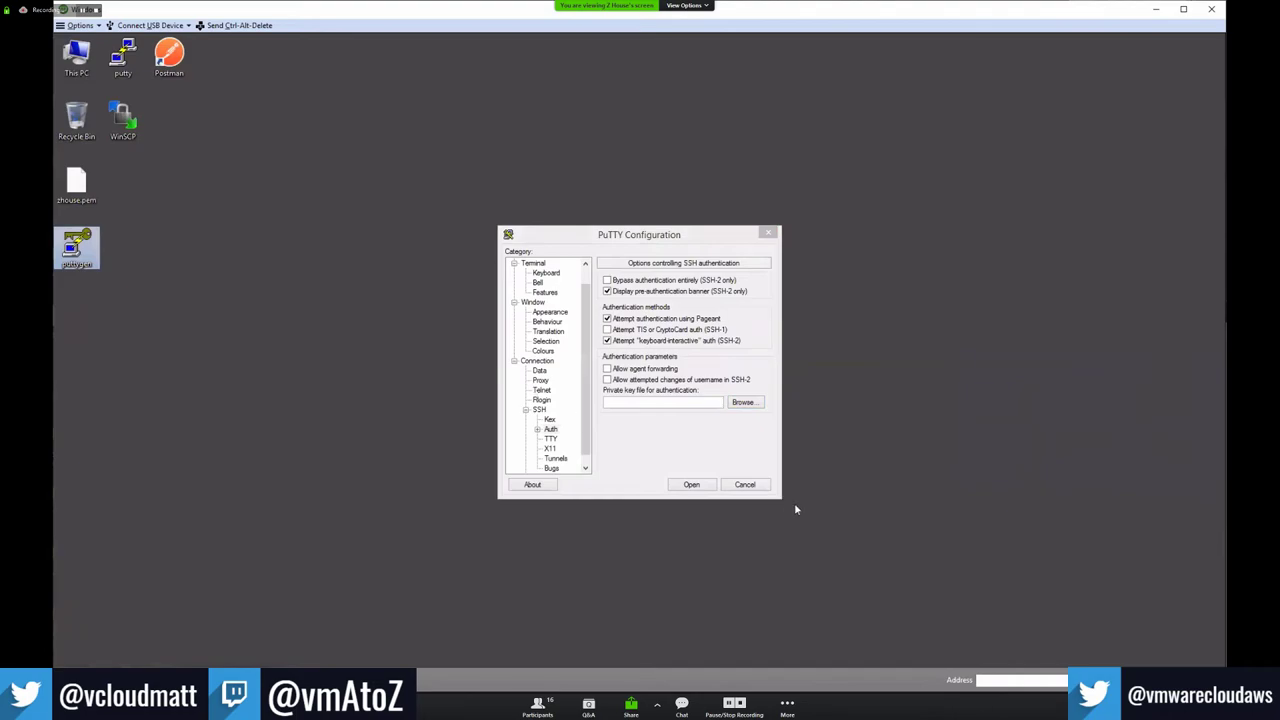
Import the zhouse.pem key from the Desktop into PuTTYgen, showing all file types.
left_click(746, 485)
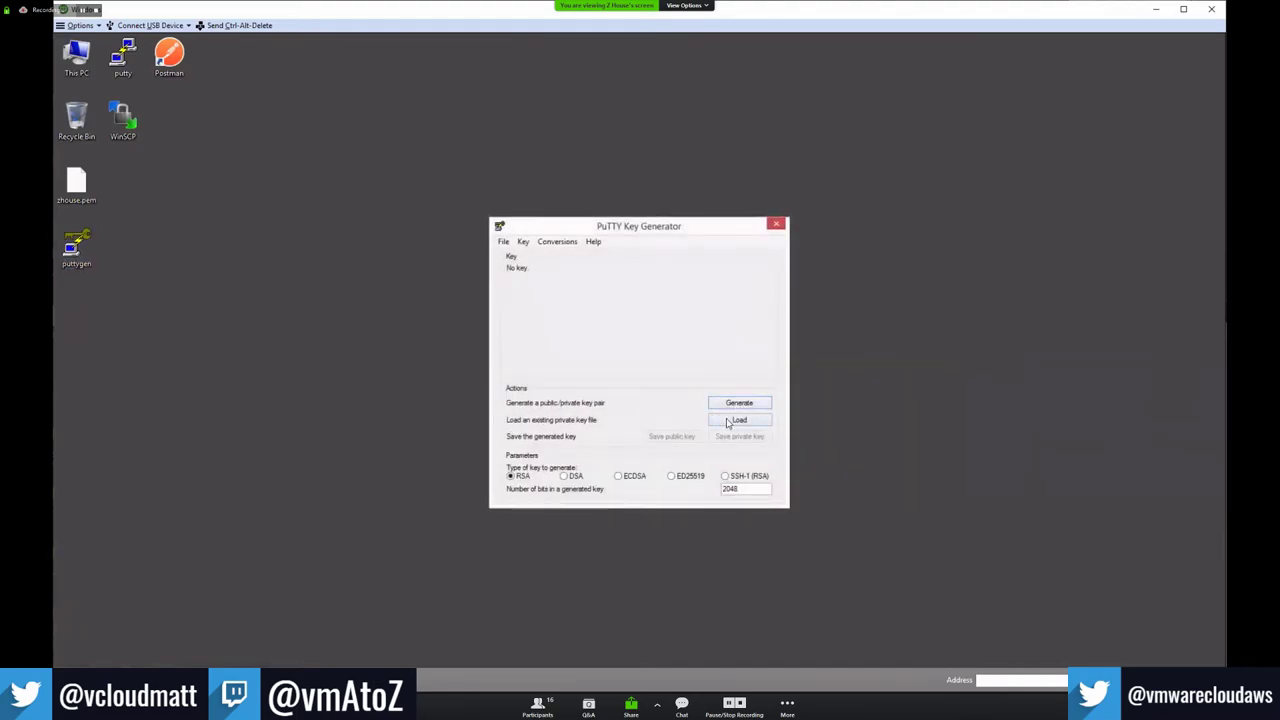
left_click(730, 421)
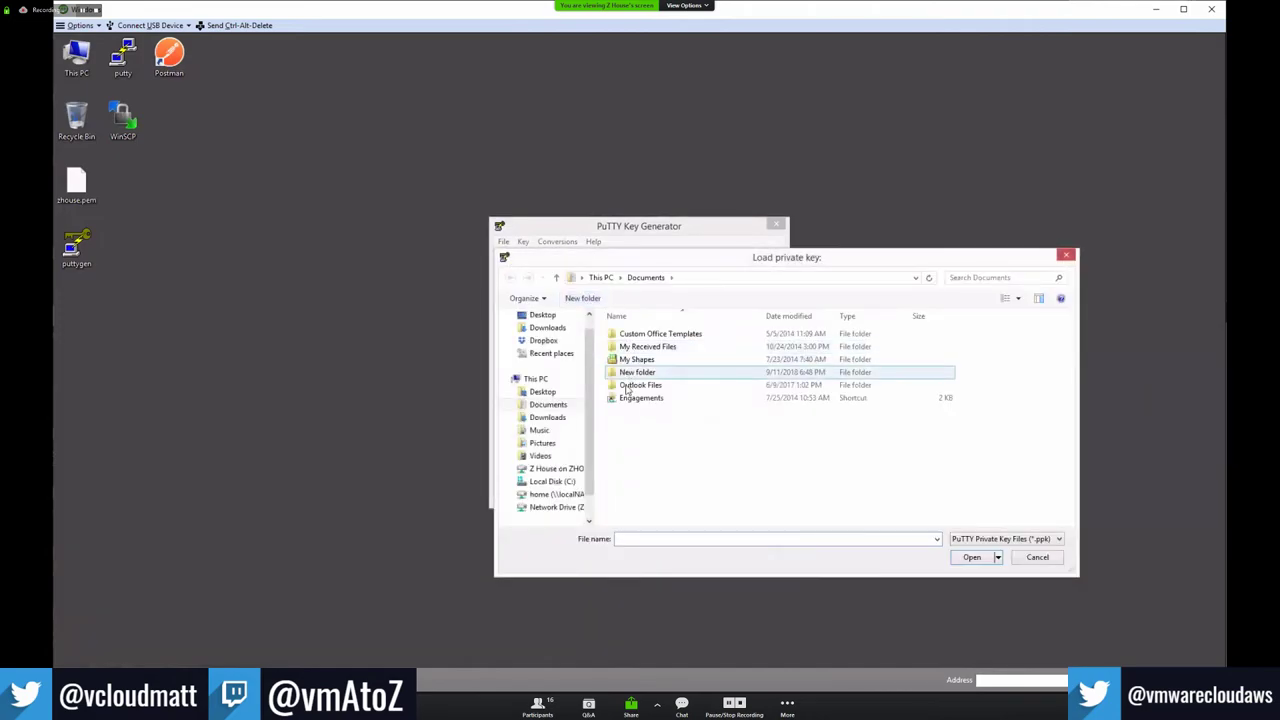
left_click(560, 392)
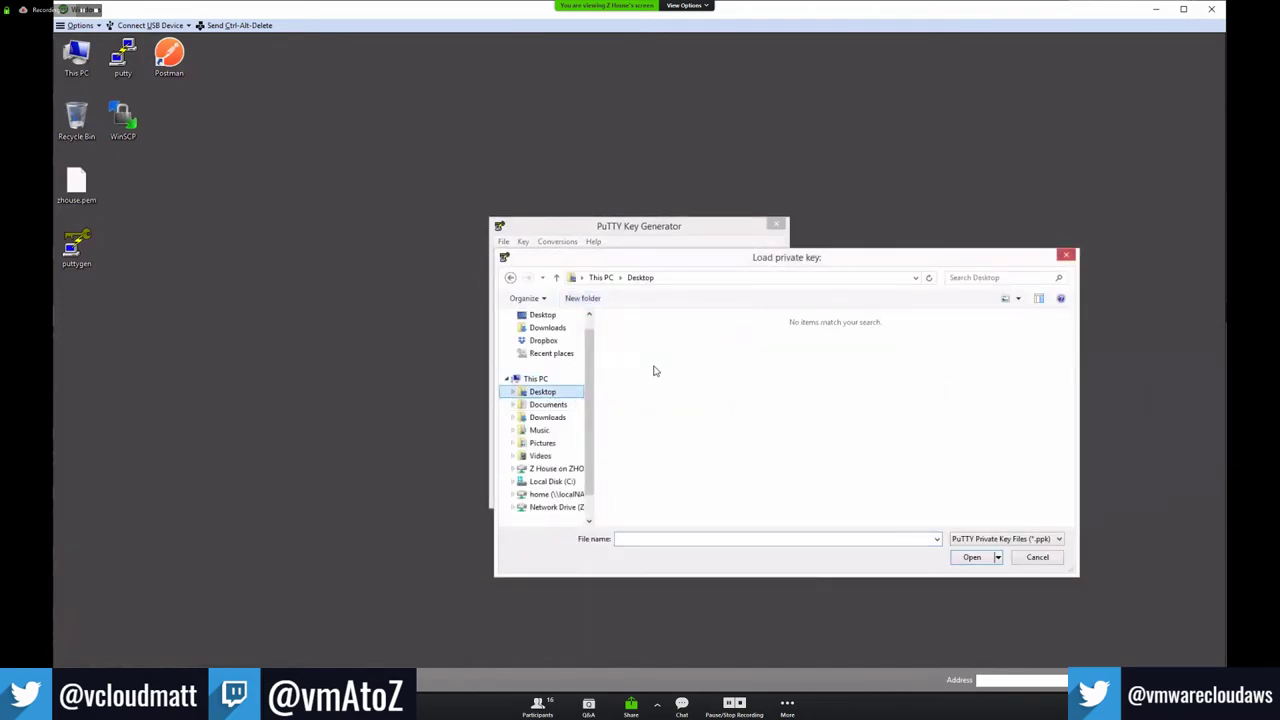
left_click(995, 540)
left_click(984, 558)
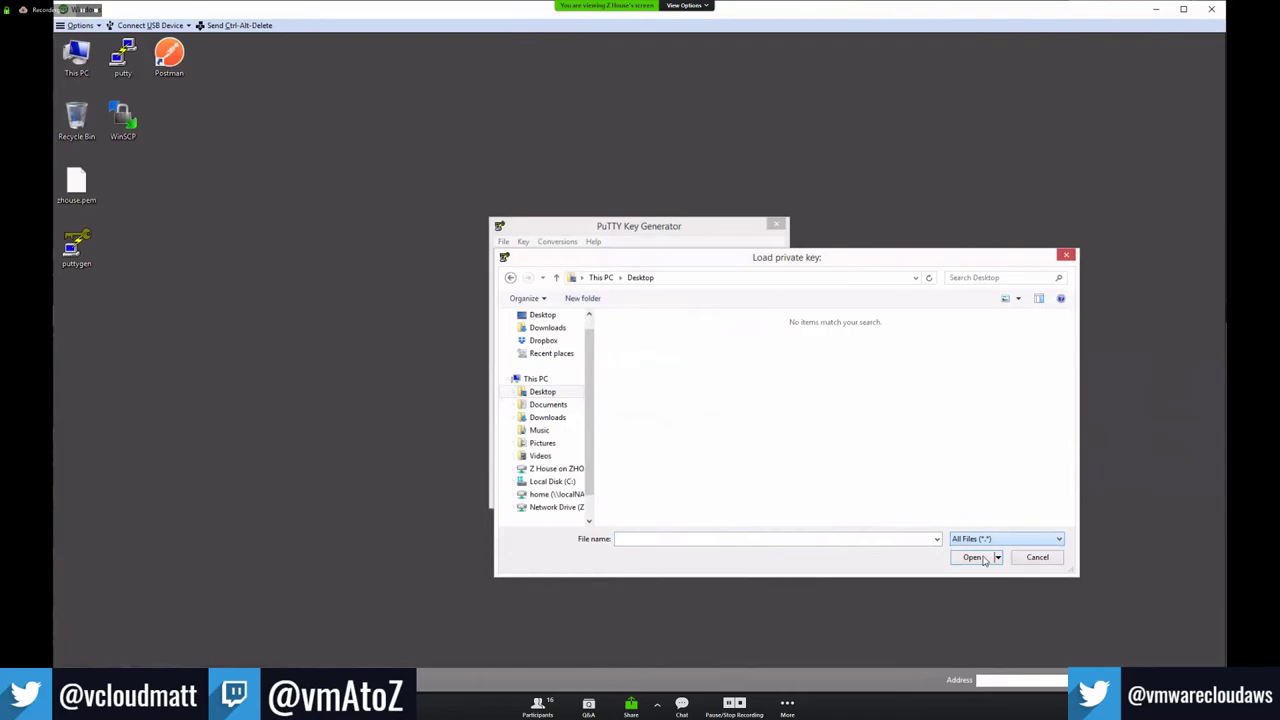
double_click(901, 355)
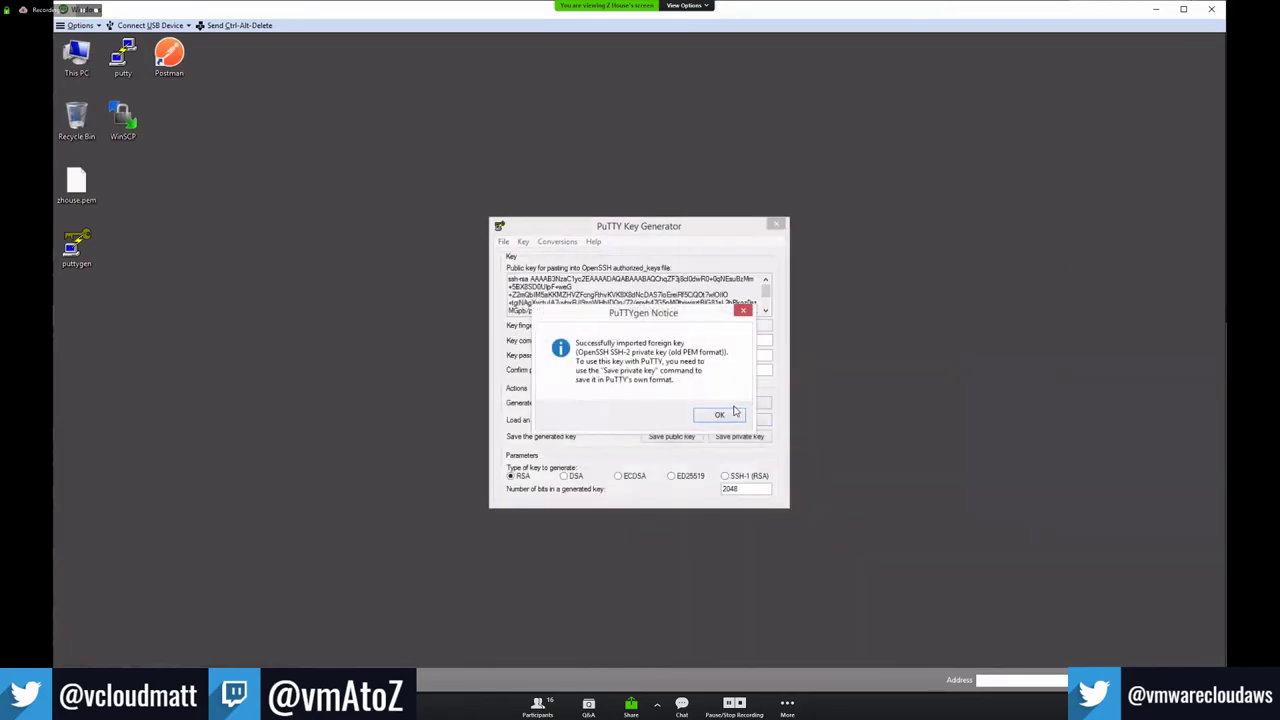
left_click(733, 412)
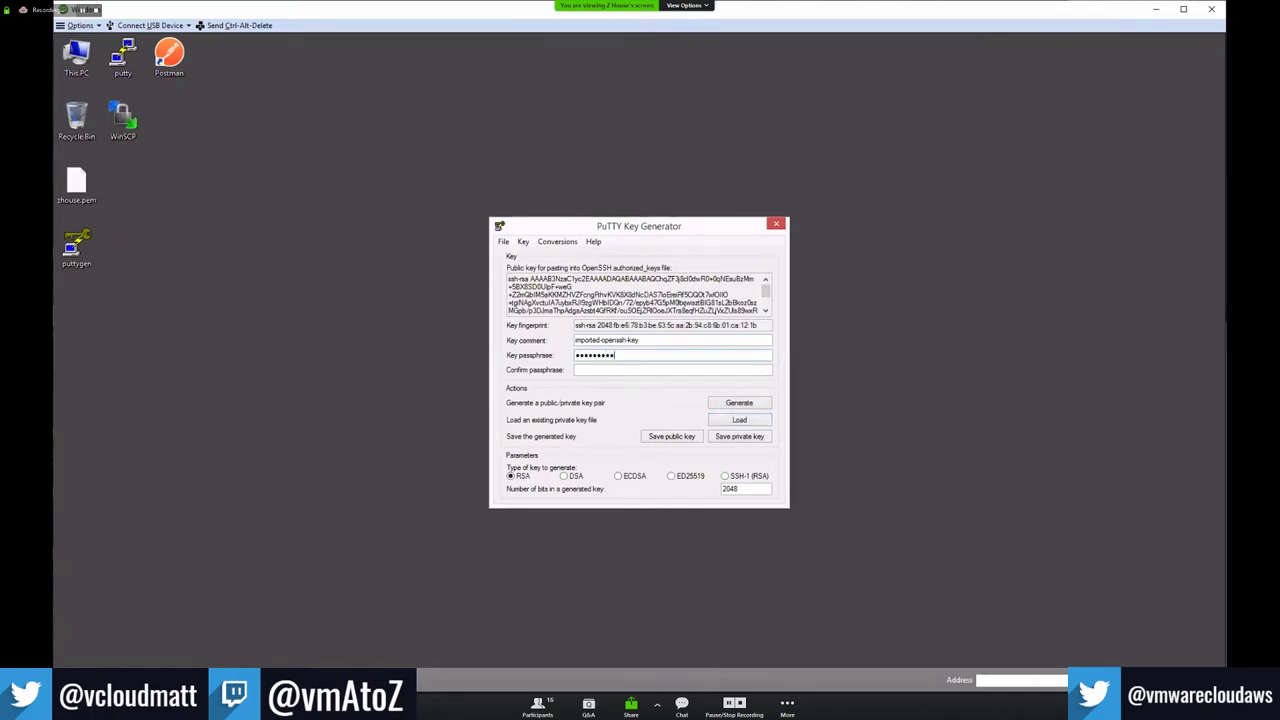
Save the converted key as zhouse.ppk with its passphrase and close PuTTYgen.
left_click(575, 370)
left_click(740, 437)
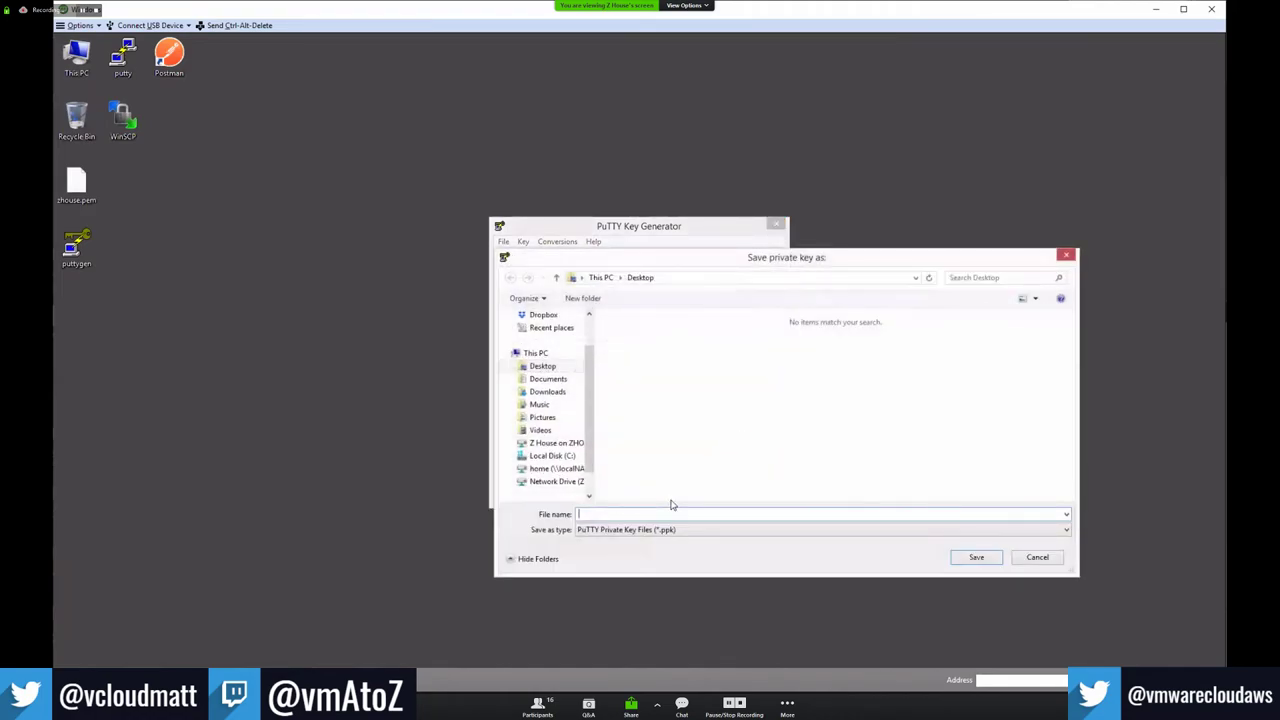
key("Return")
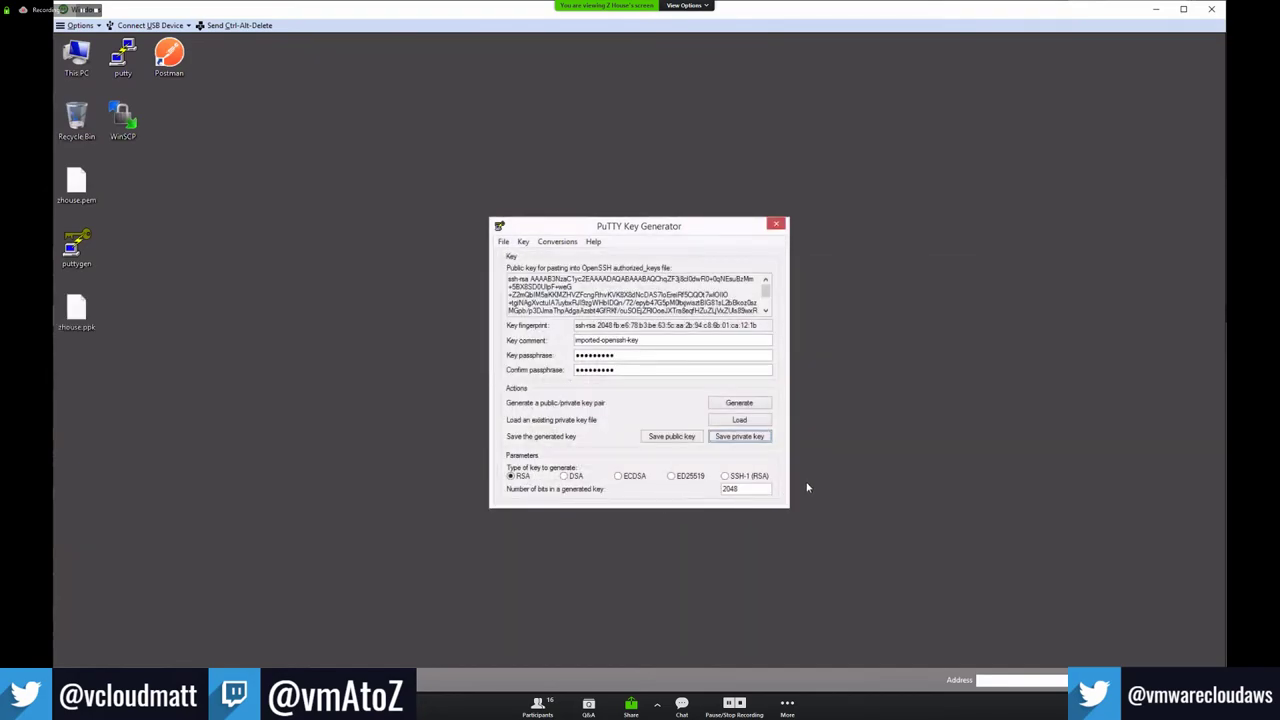
left_click(775, 223)
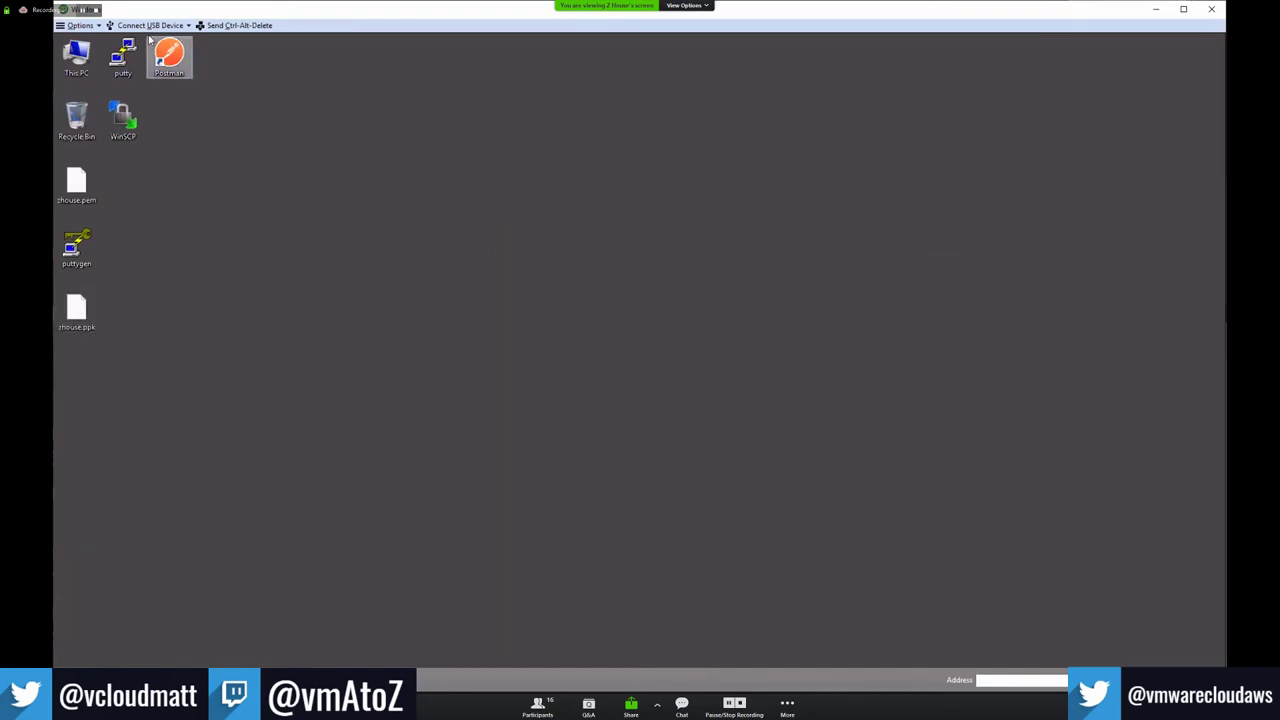
Connect to 34.211.147.104 over SSH using the zhouse.ppk key from the Desktop.
double_click(130, 56)
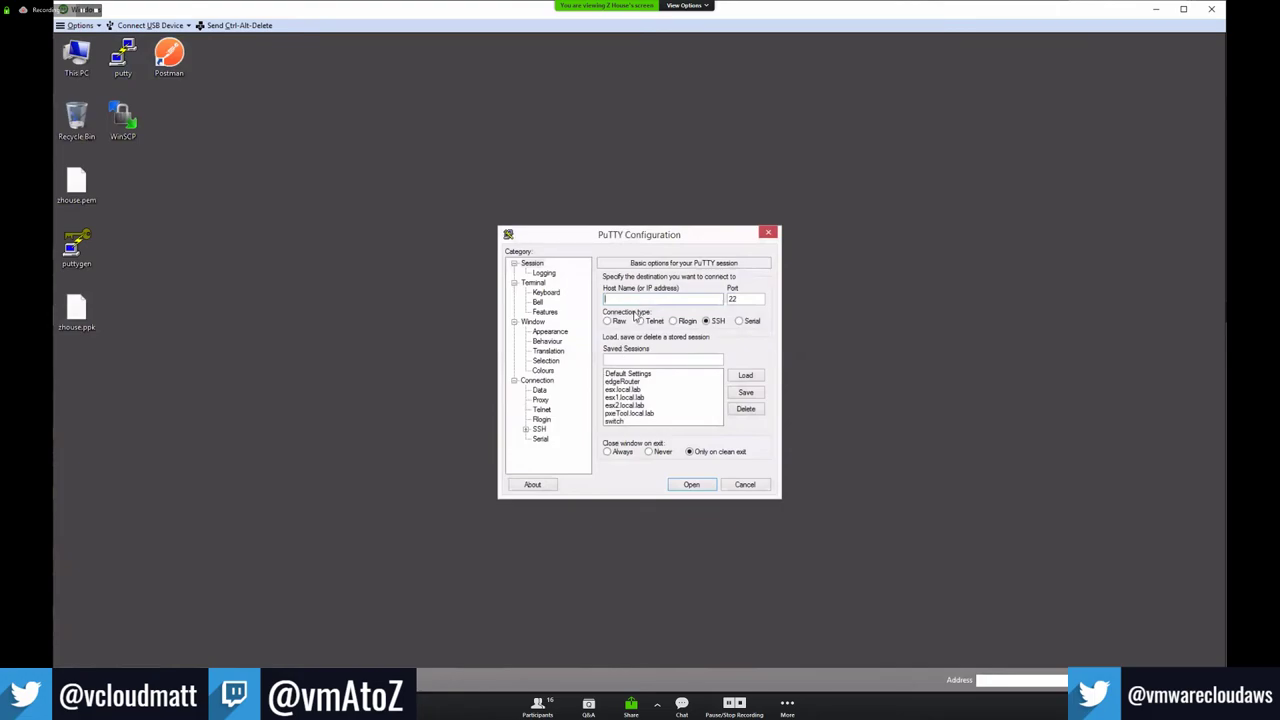
type("34.211.147.104")
left_click(527, 430)
left_click(550, 429)
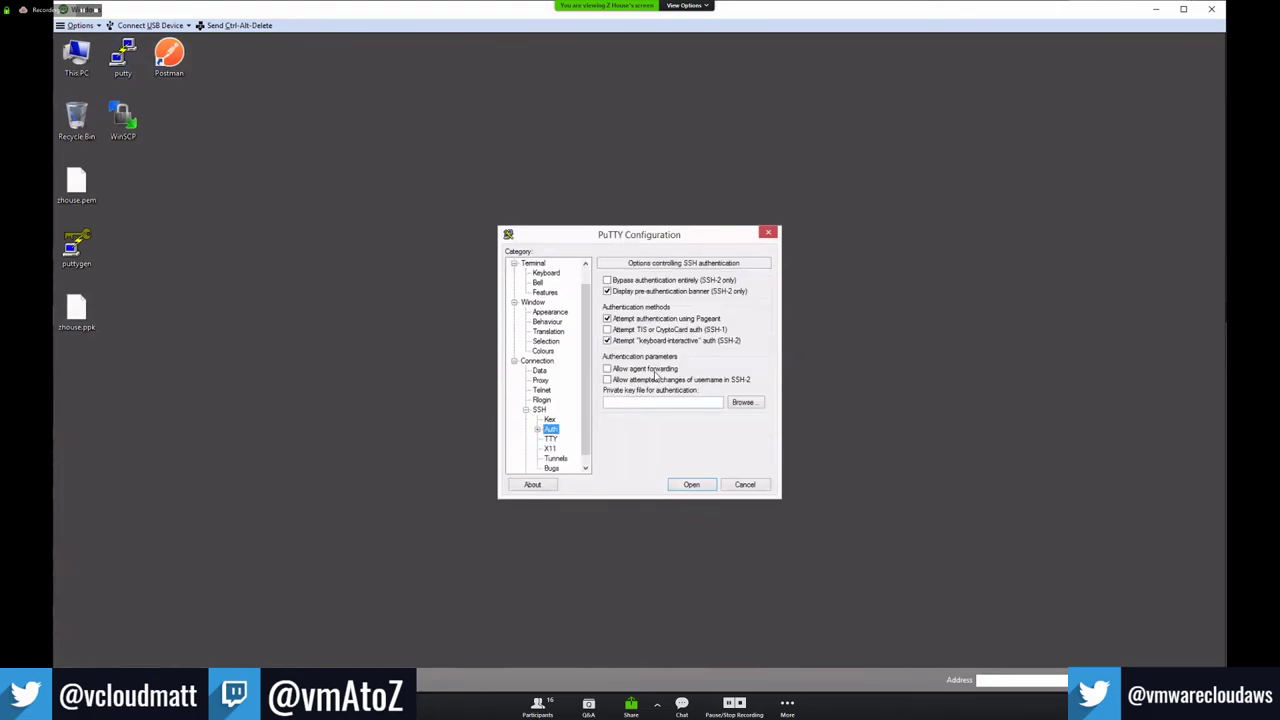
left_click(743, 402)
left_click(655, 366)
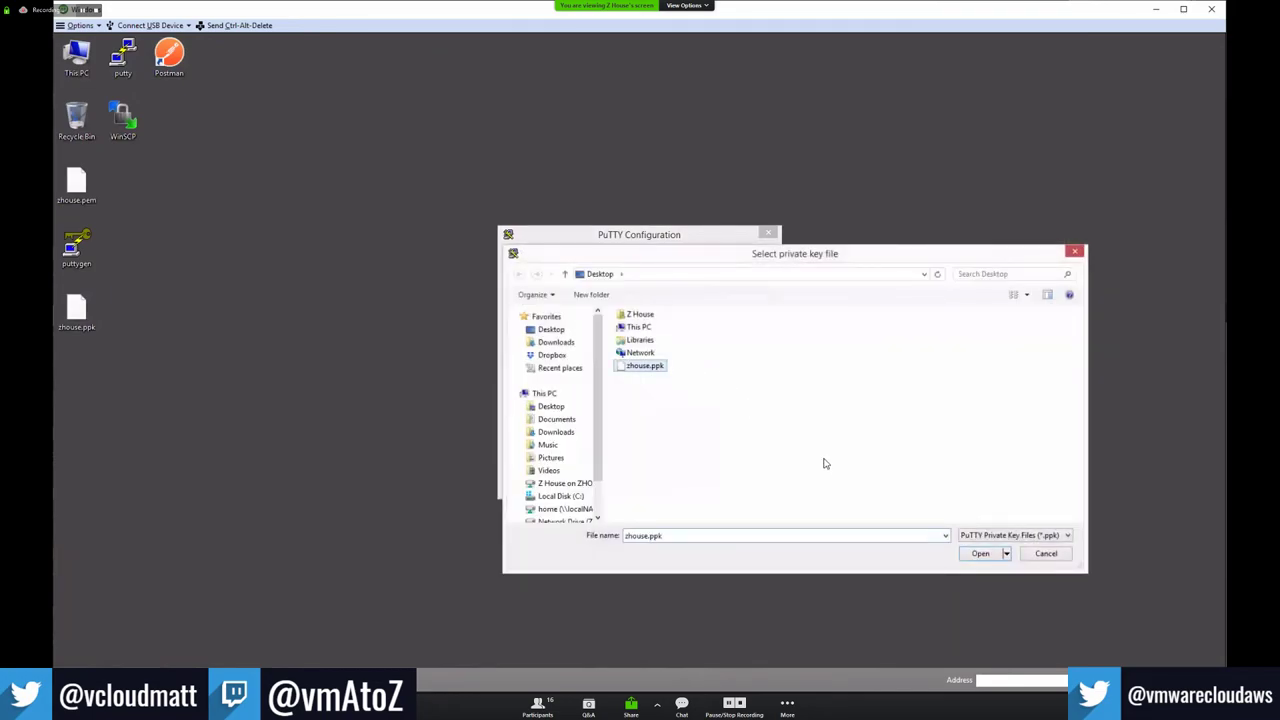
left_click(978, 553)
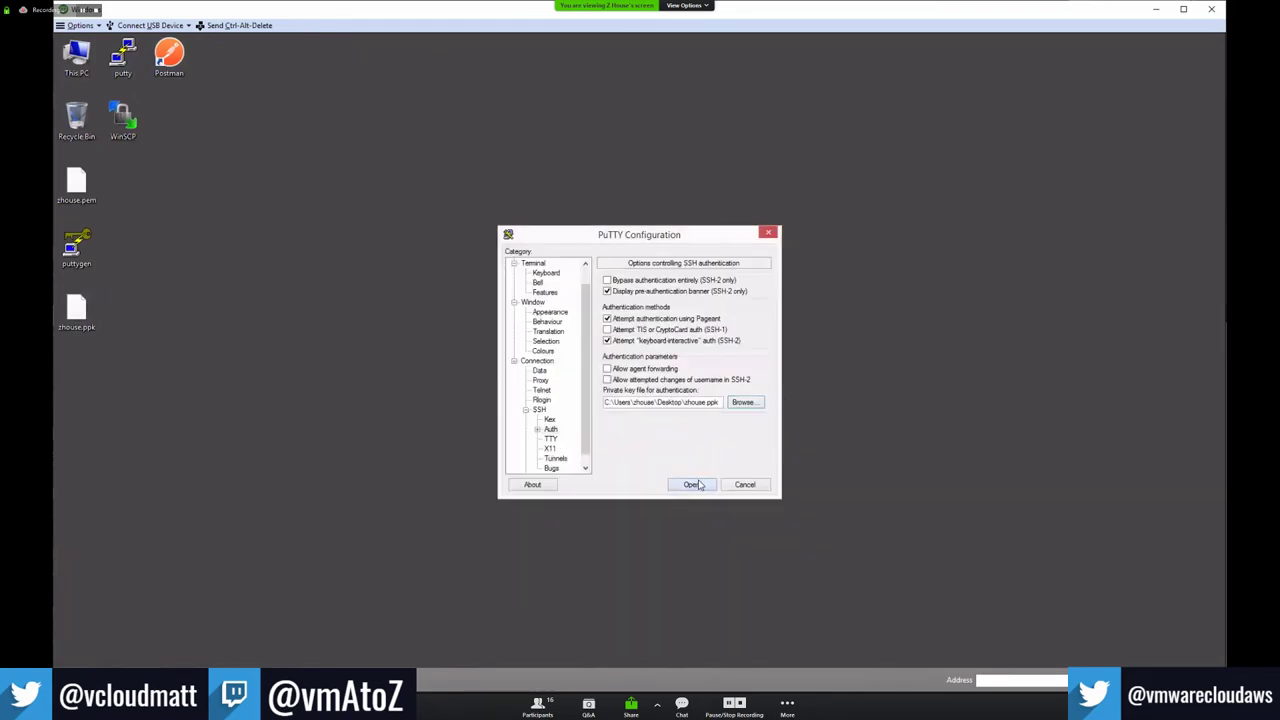
left_click(693, 484)
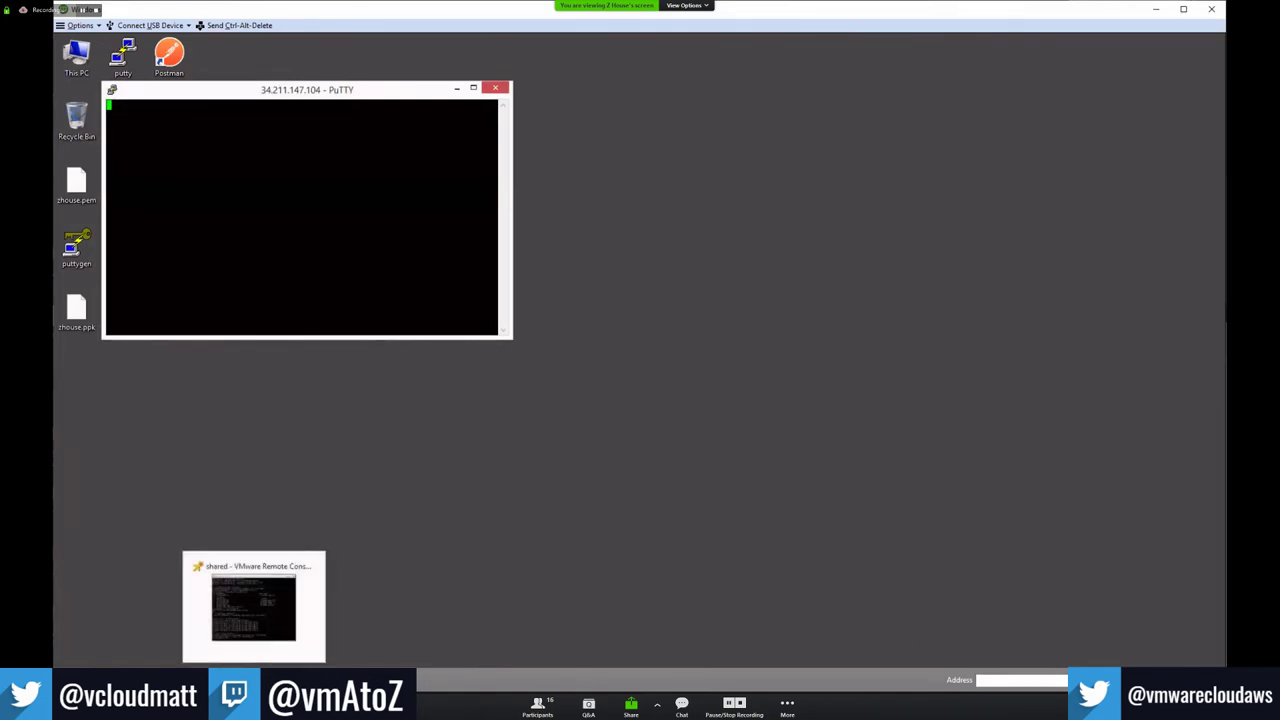
left_click(230, 662)
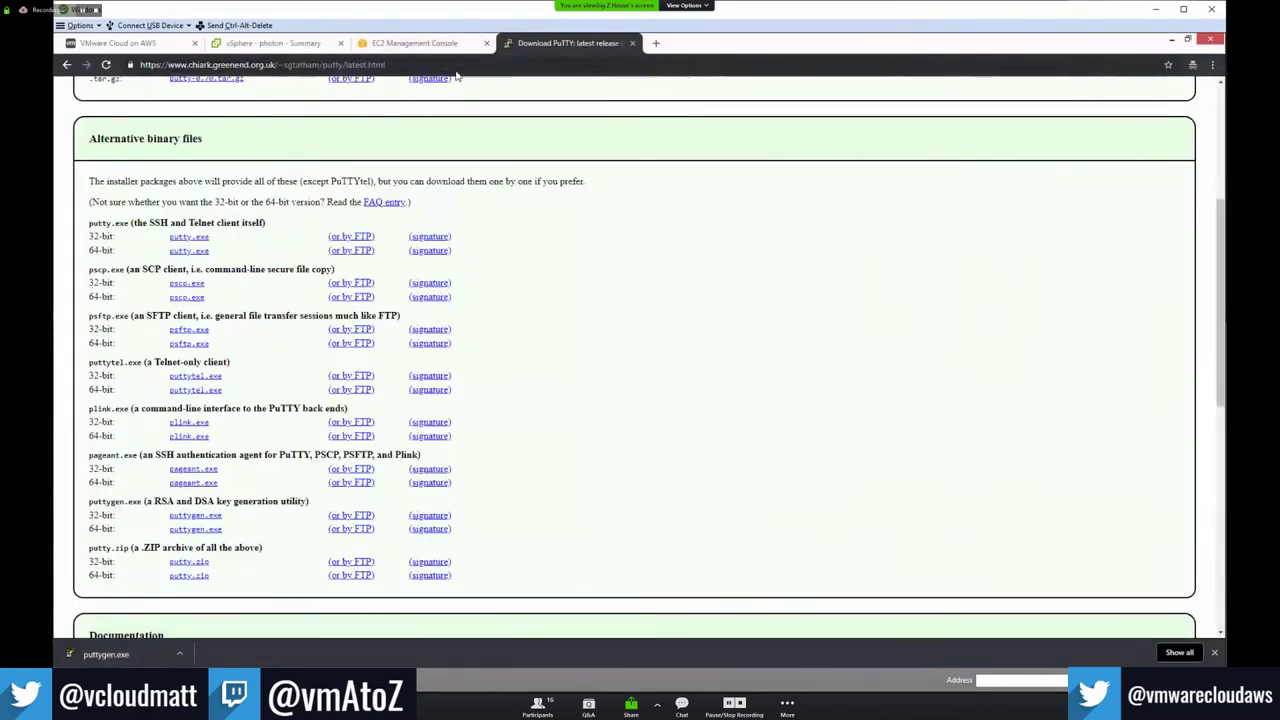
Open the VPC console's Internet Gateways list and note gateway igw-dd15dbbb.
left_click(410, 43)
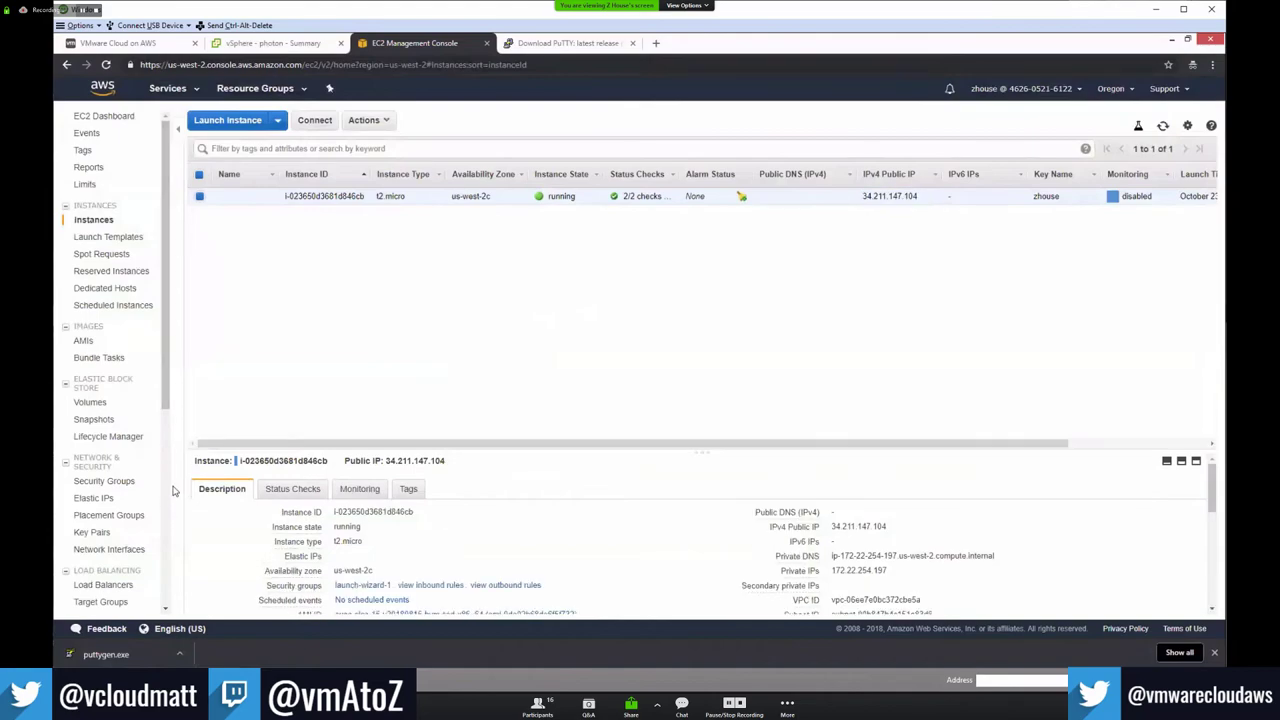
left_click(168, 88)
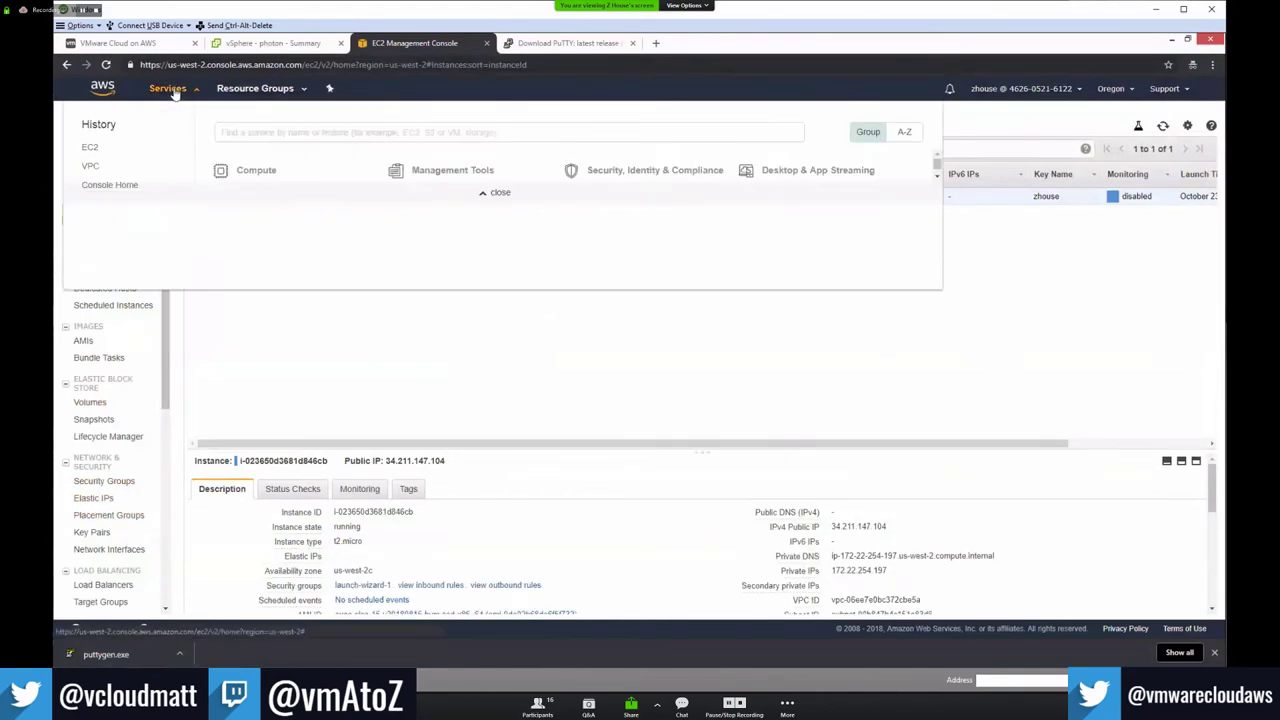
left_click(90, 166)
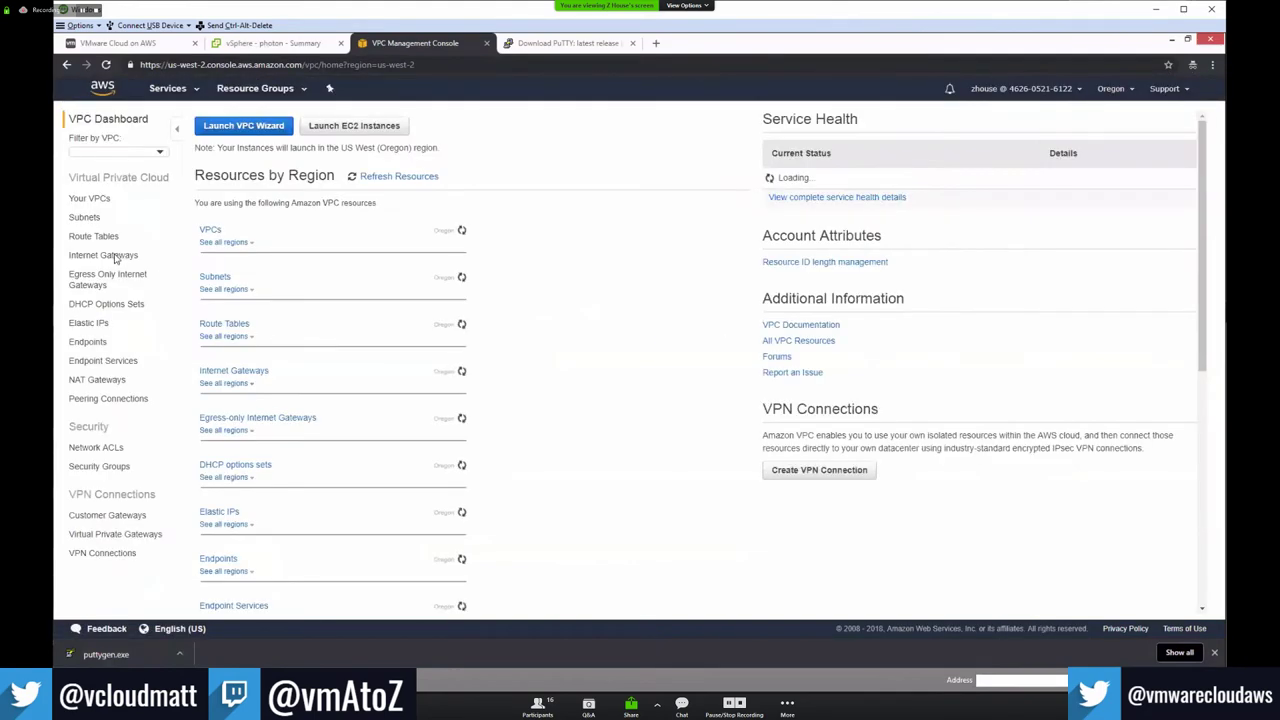
left_click(110, 265)
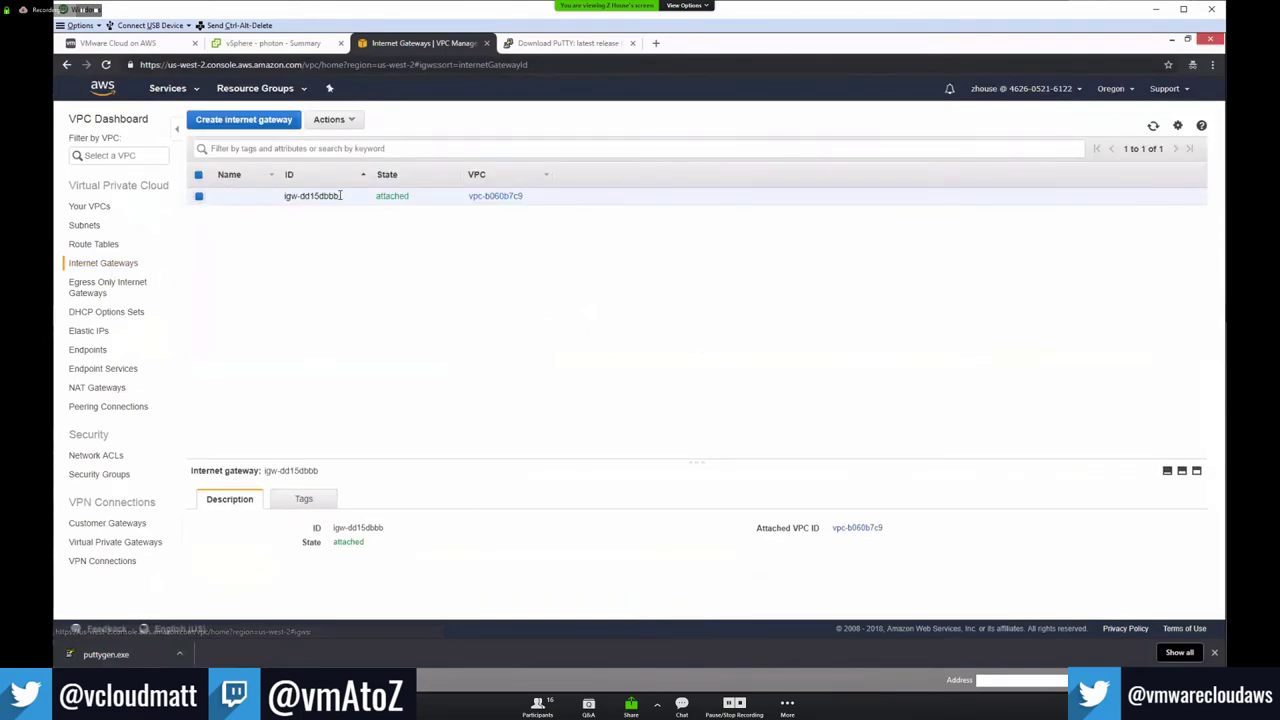
left_click_drag(342, 197, 287, 199)
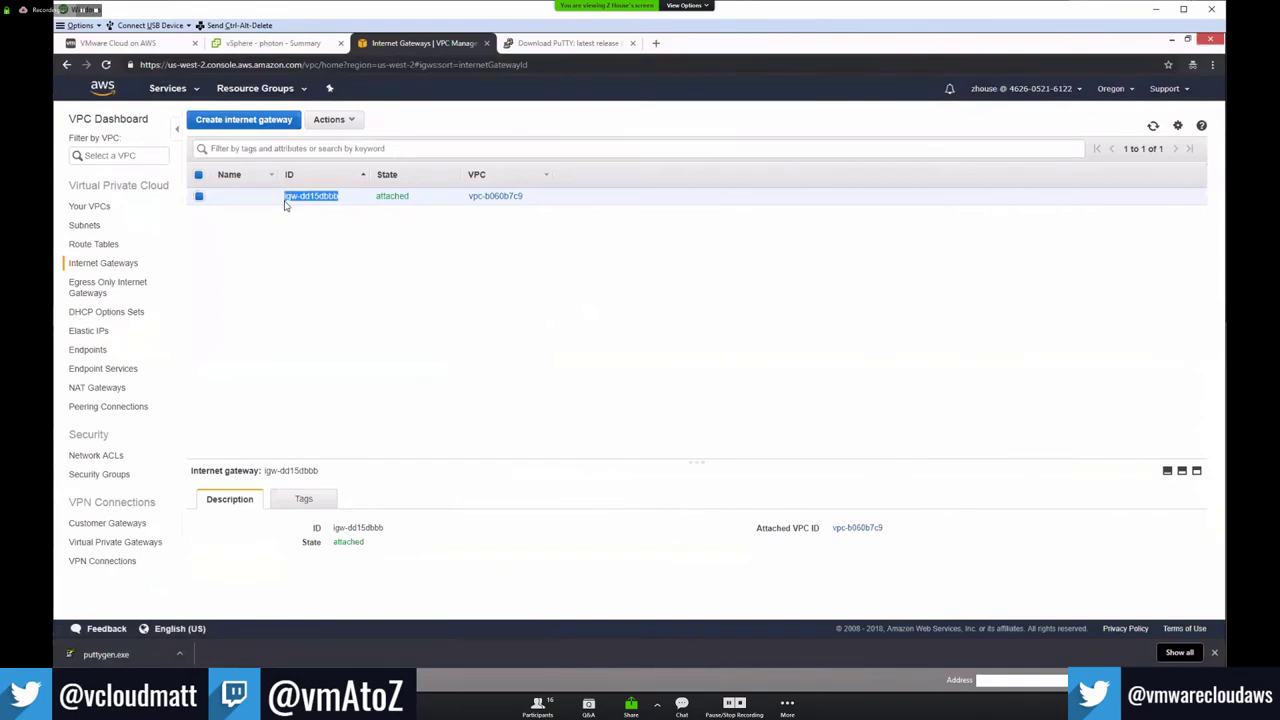
Check the VMware VPC route table's route targets, finding no internet gateway option.
left_click(99, 245)
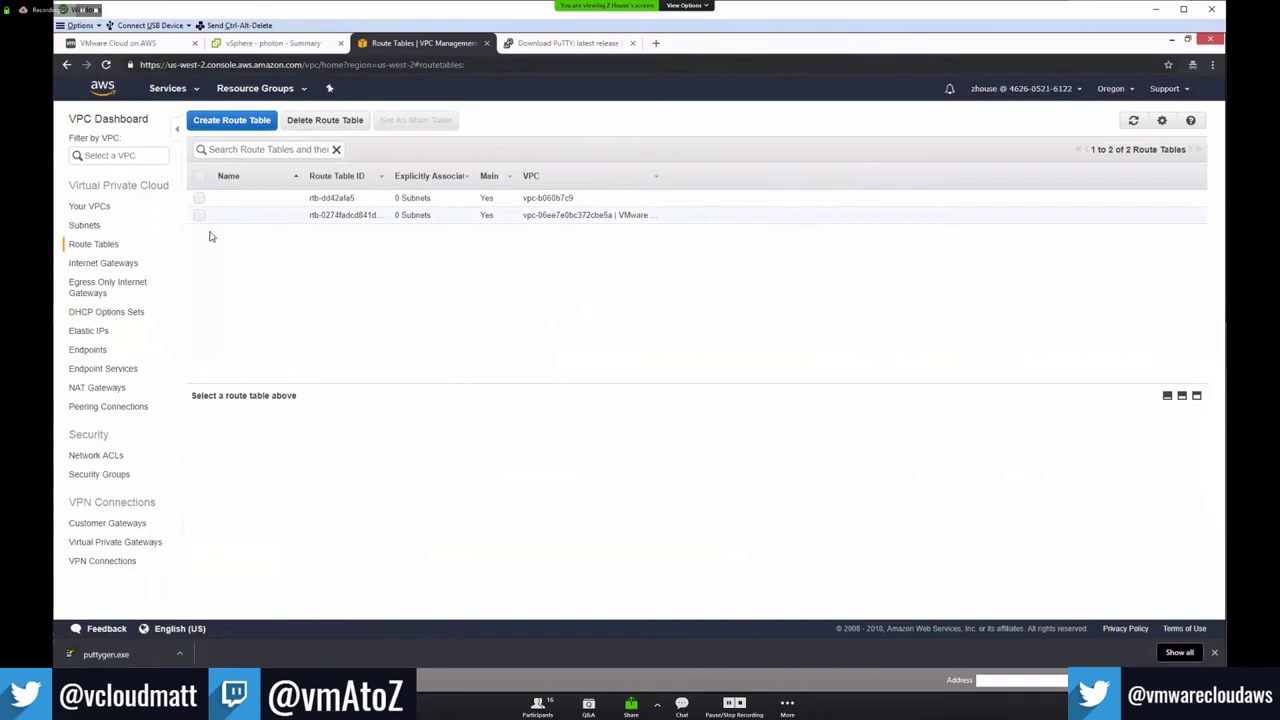
left_click(200, 215)
left_click(300, 423)
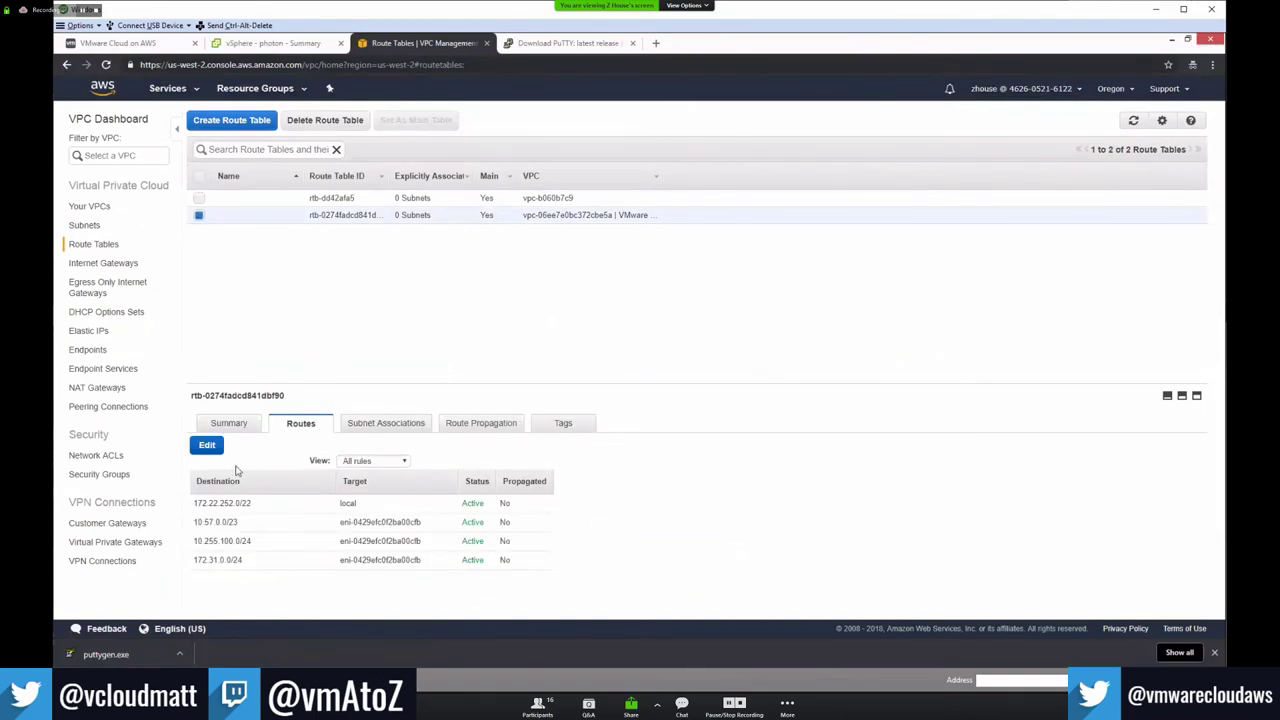
left_click(207, 447)
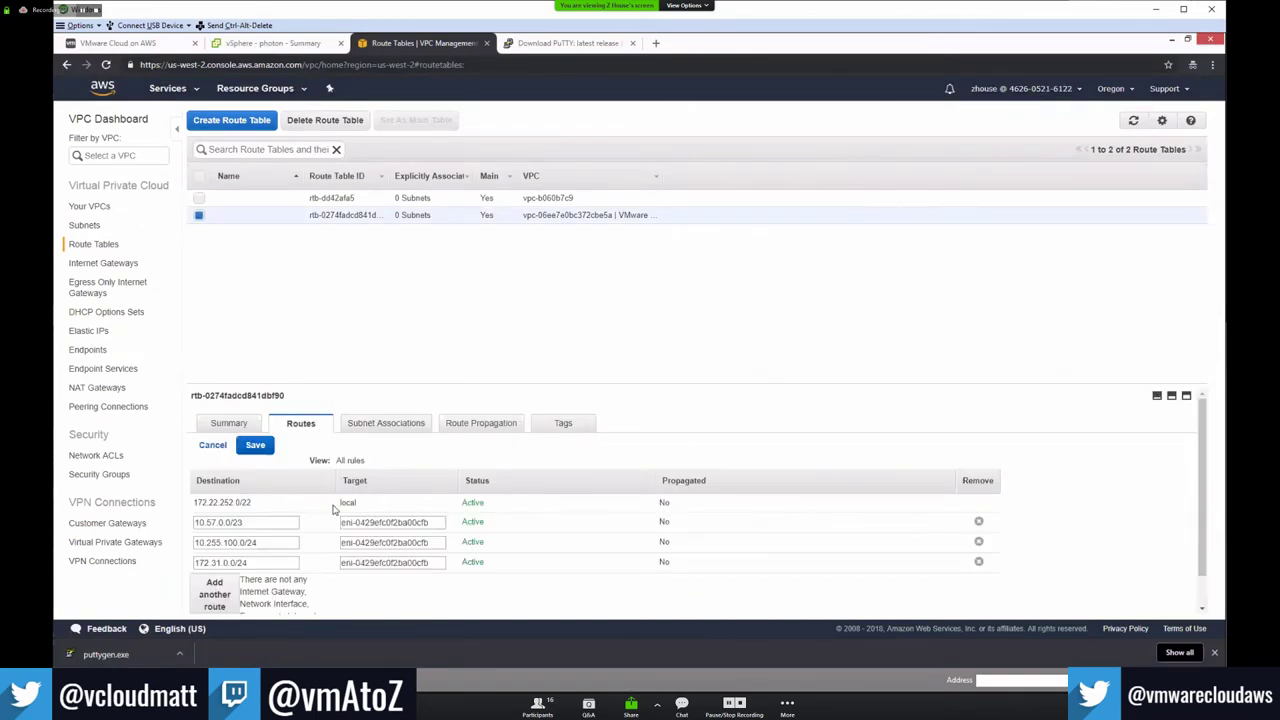
scroll(319, 535, "down", 1)
left_click(228, 562)
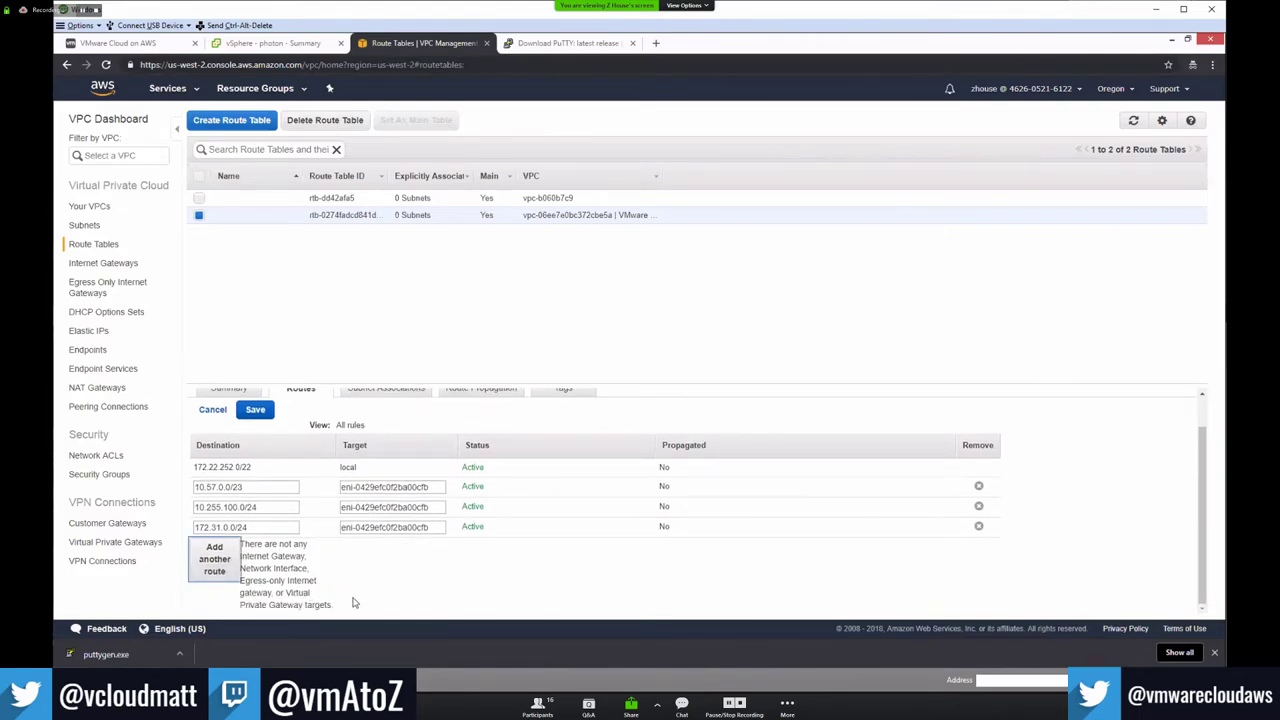
left_click(103, 263)
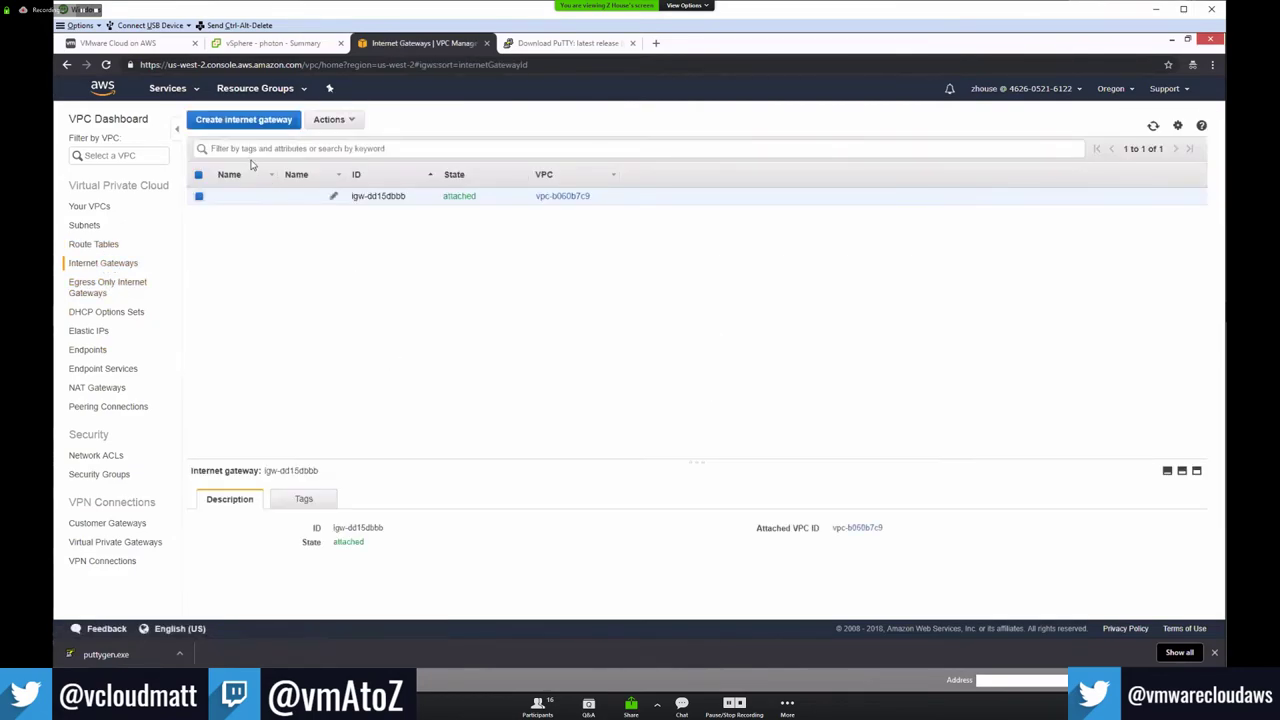
Create a new internet gateway and recheck the route table's route options.
left_click(294, 121)
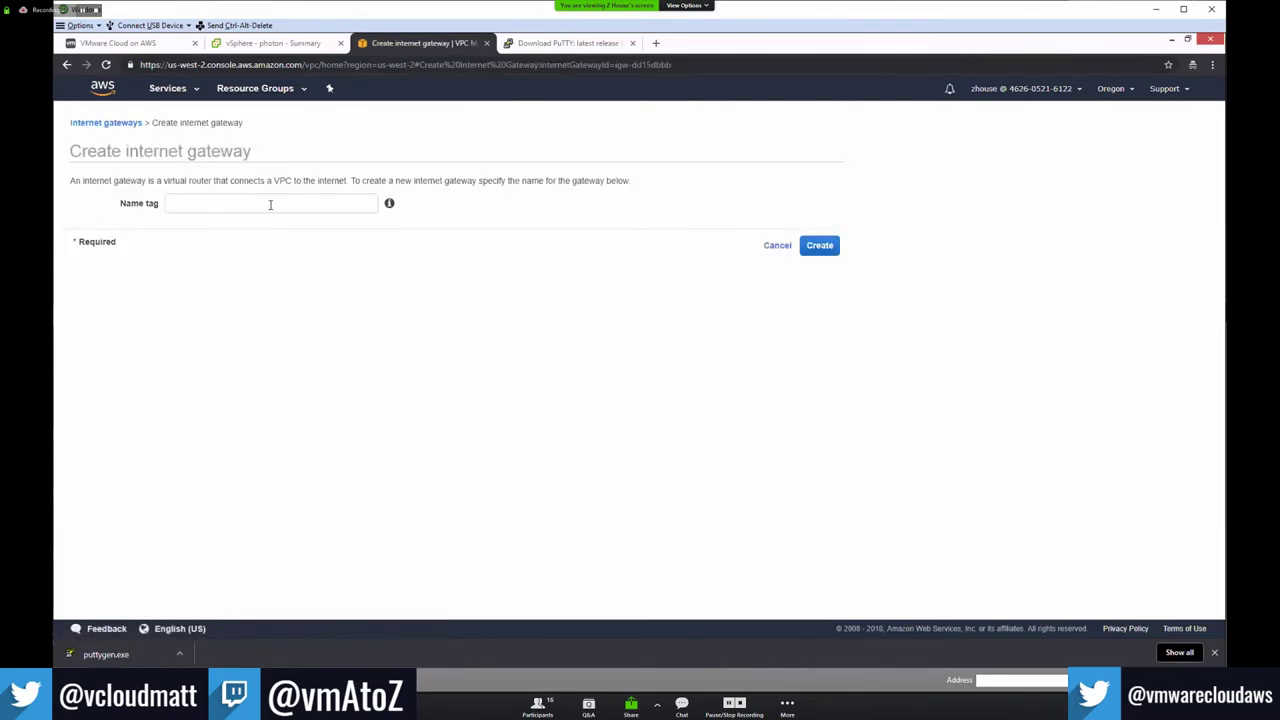
left_click(817, 247)
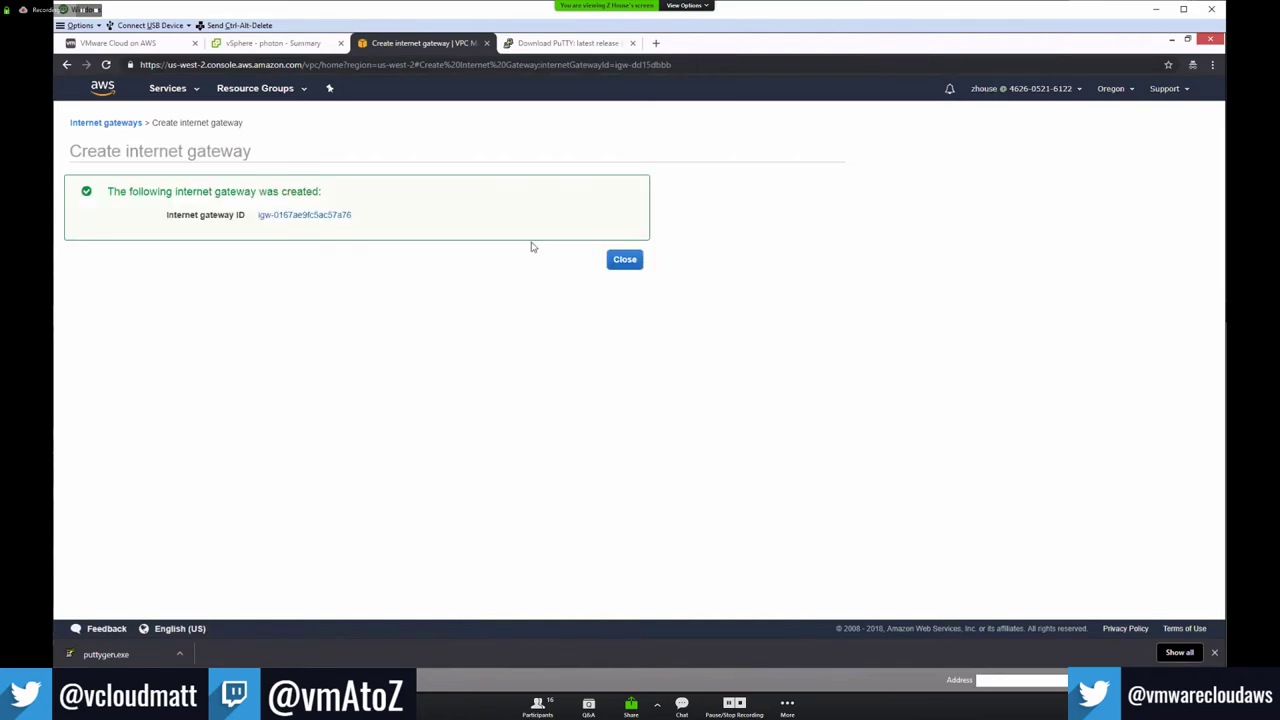
left_click(624, 260)
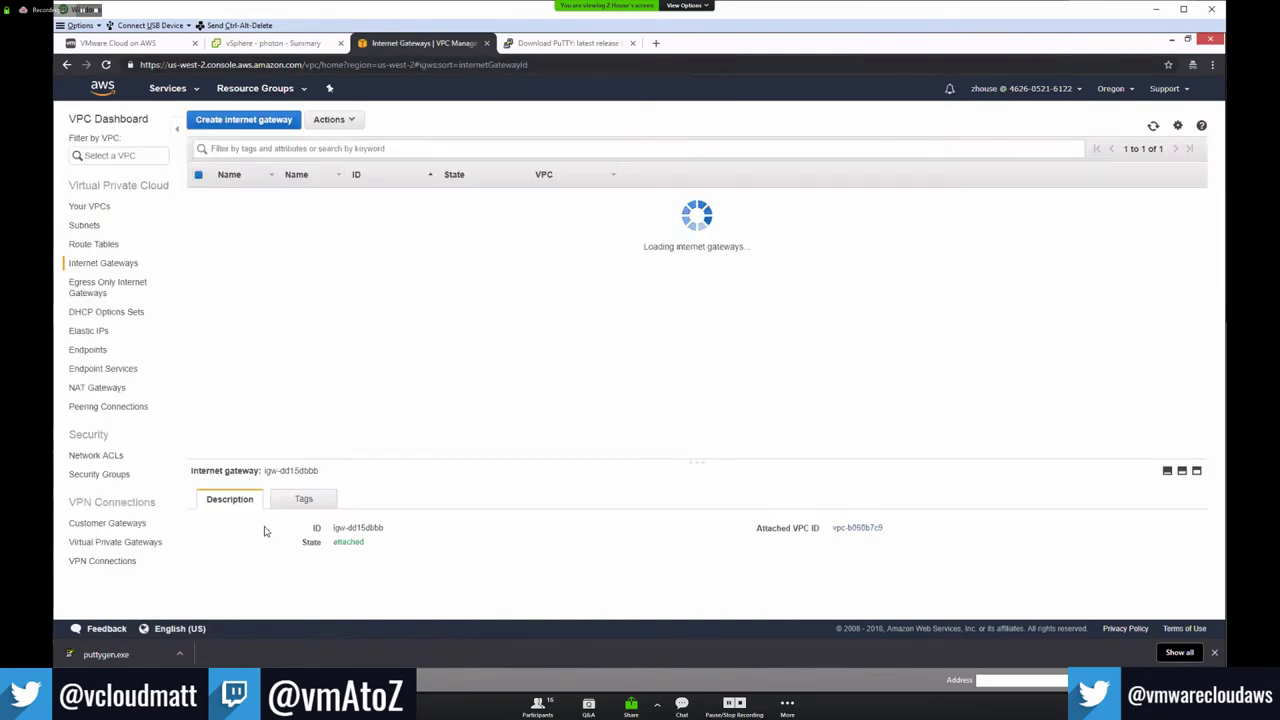
left_click(104, 248)
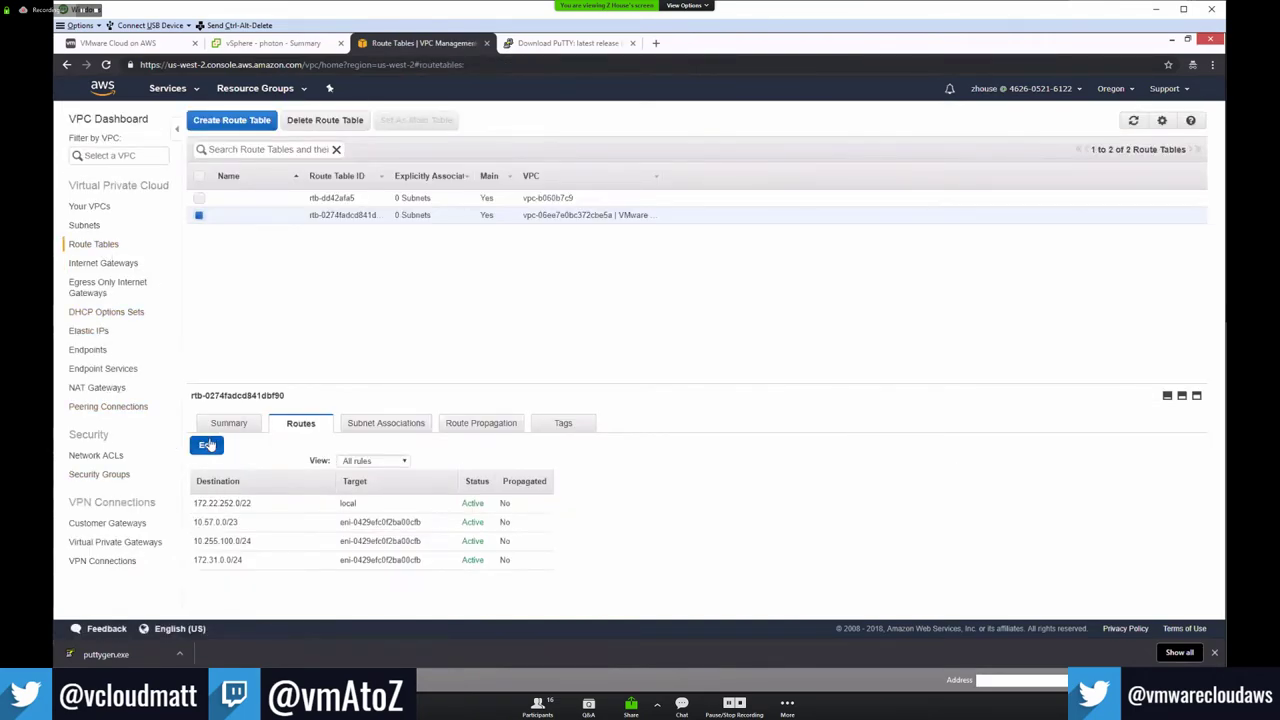
left_click(206, 445)
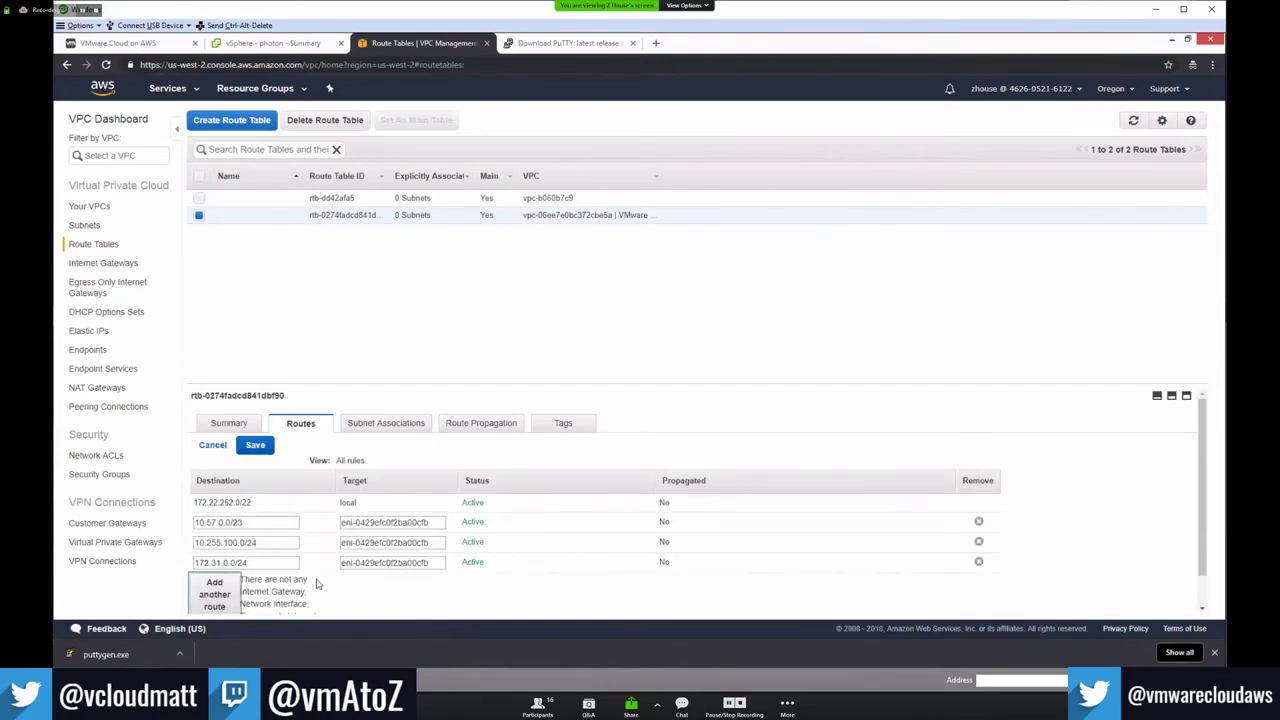
scroll(336, 574, "down", 1)
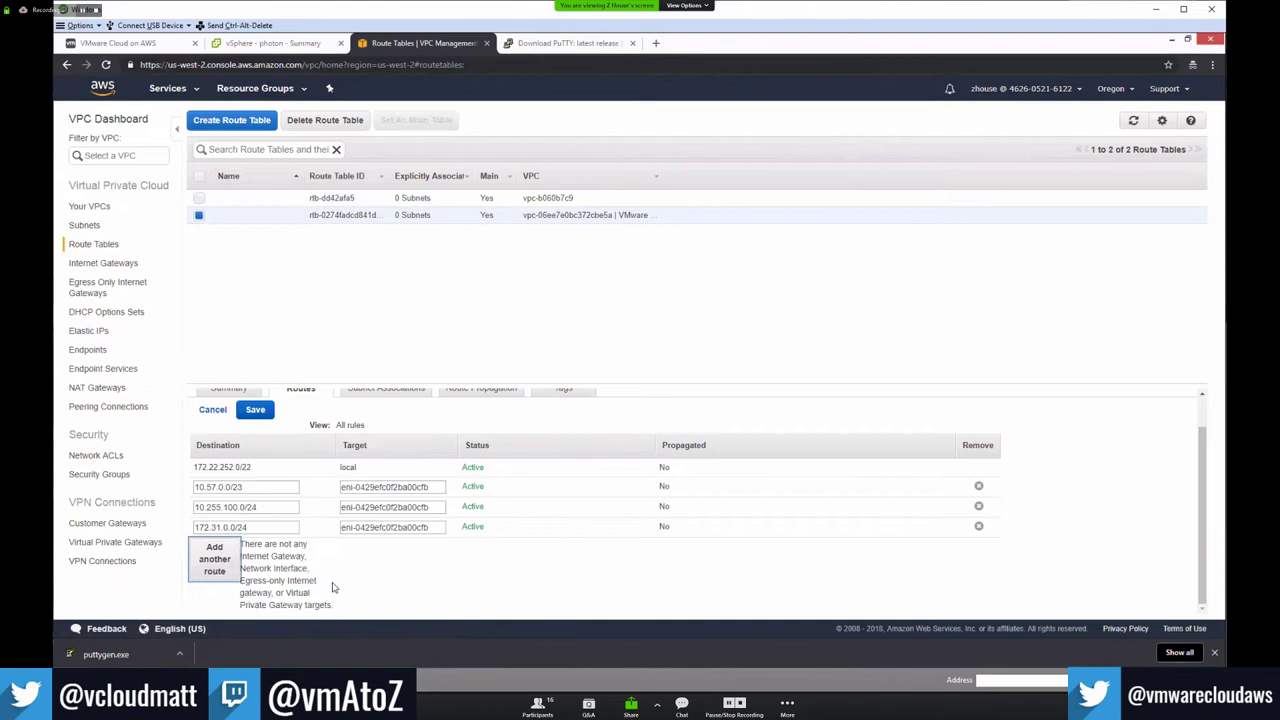
left_click(98, 263)
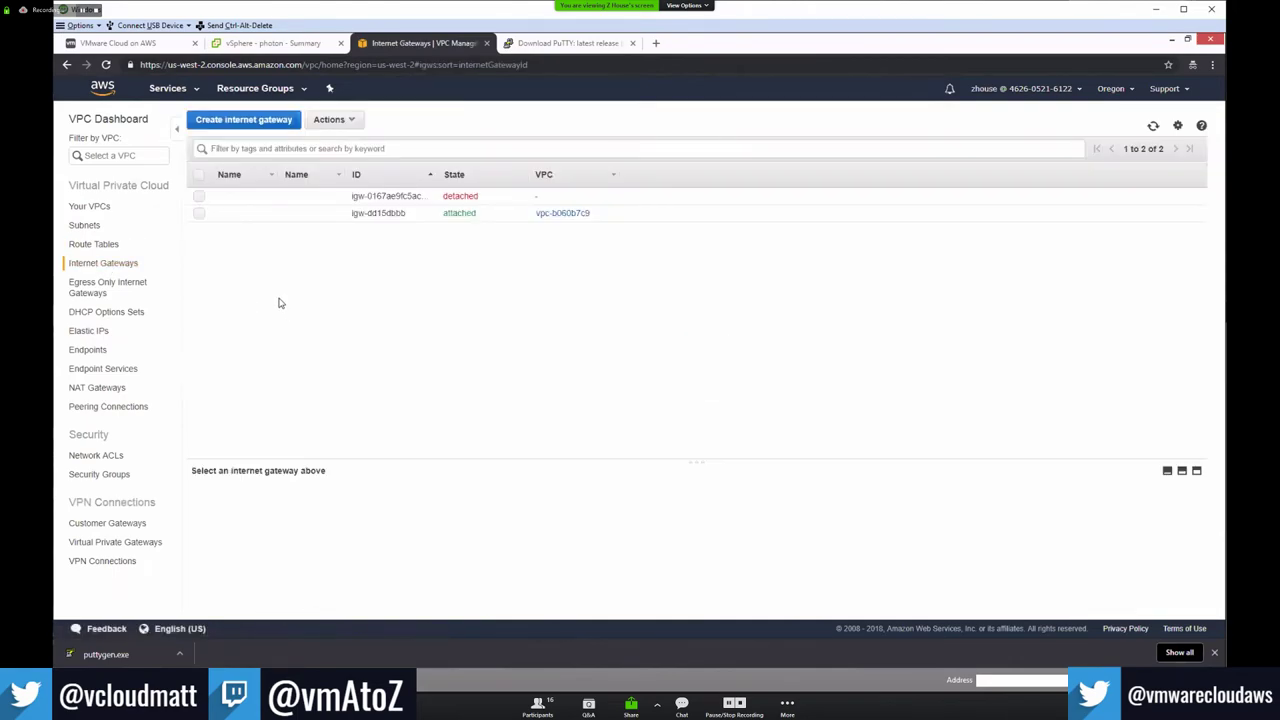
Attach the new gateway igw-0167ae9fc5ac57a76 to VPC vpc-06ee7e0bc372cbe5a.
left_click(199, 196)
left_click(331, 119)
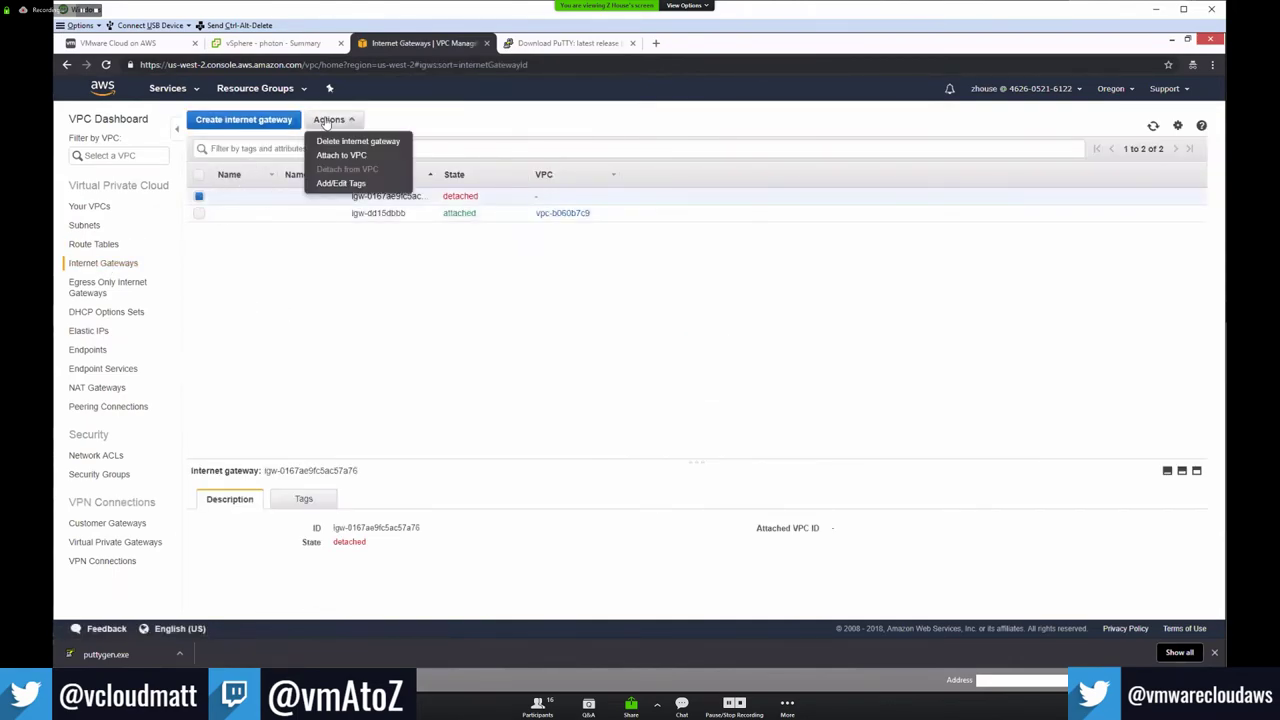
left_click(330, 156)
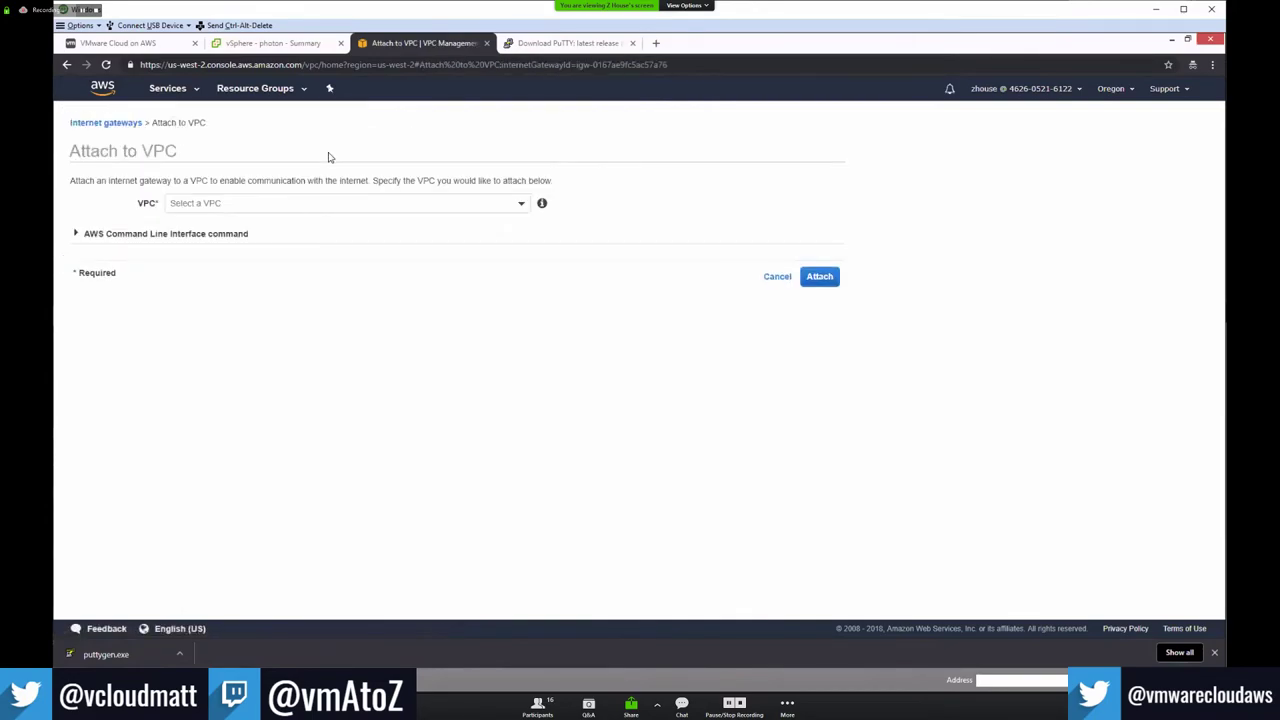
left_click(272, 203)
left_click(266, 270)
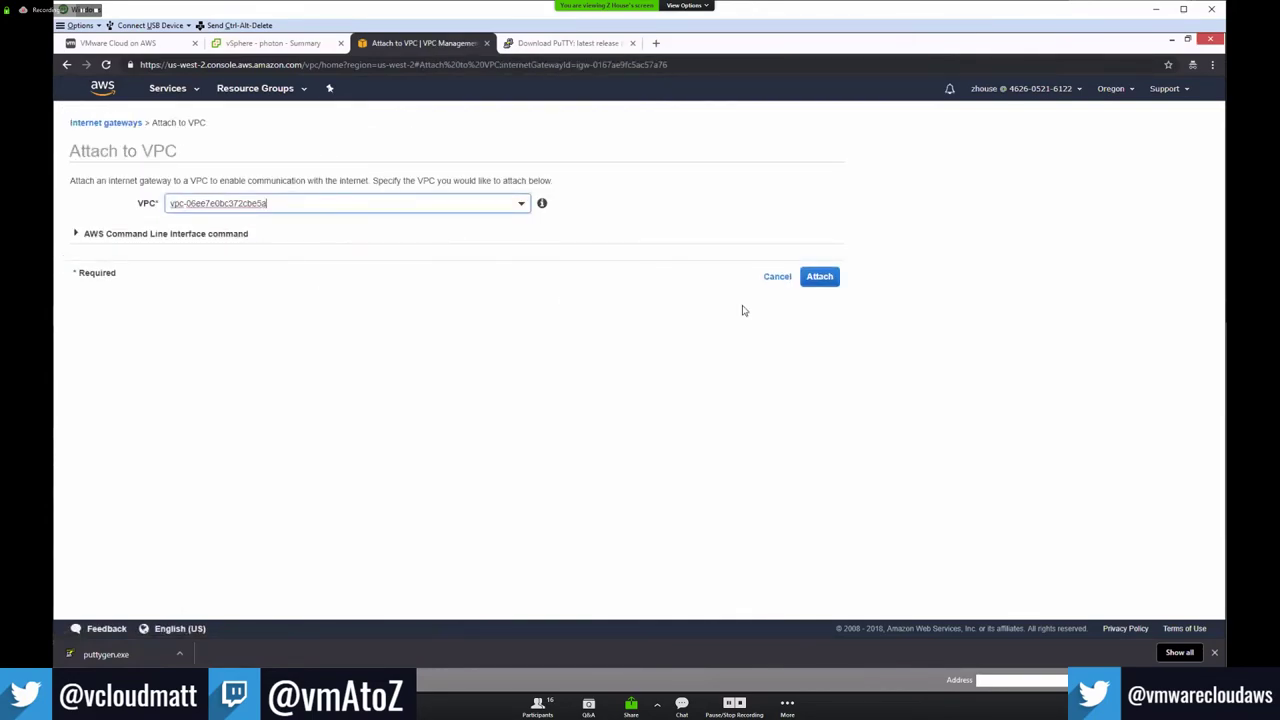
left_click(820, 279)
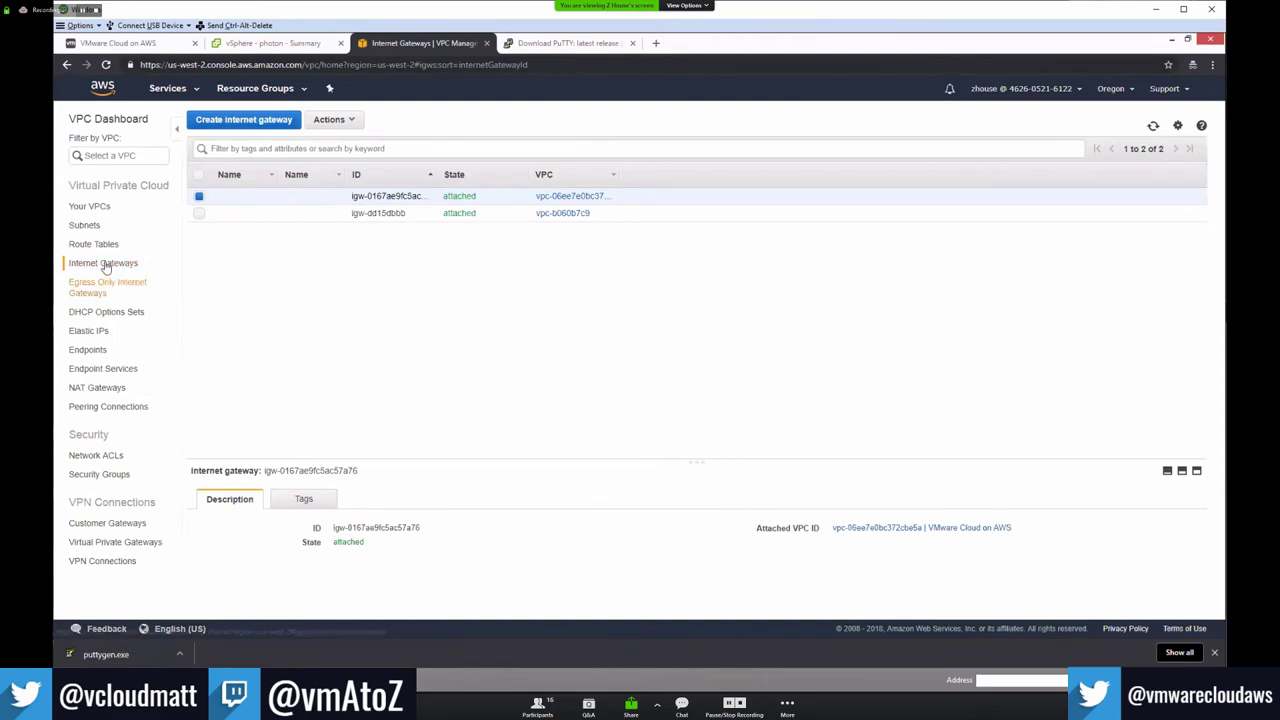
left_click(97, 245)
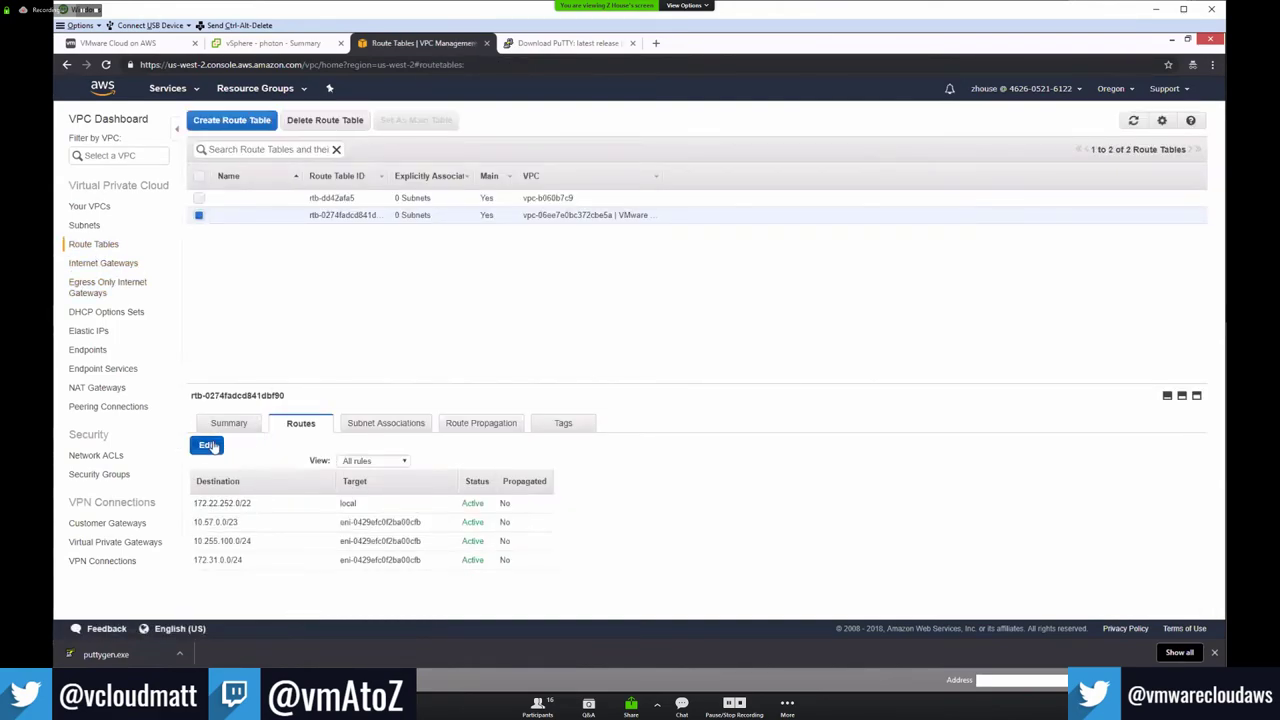
Add and save a 0.0.0.0/0 route targeting igw-0167ae9fc5ac57a76.
left_click(212, 447)
left_click(276, 582)
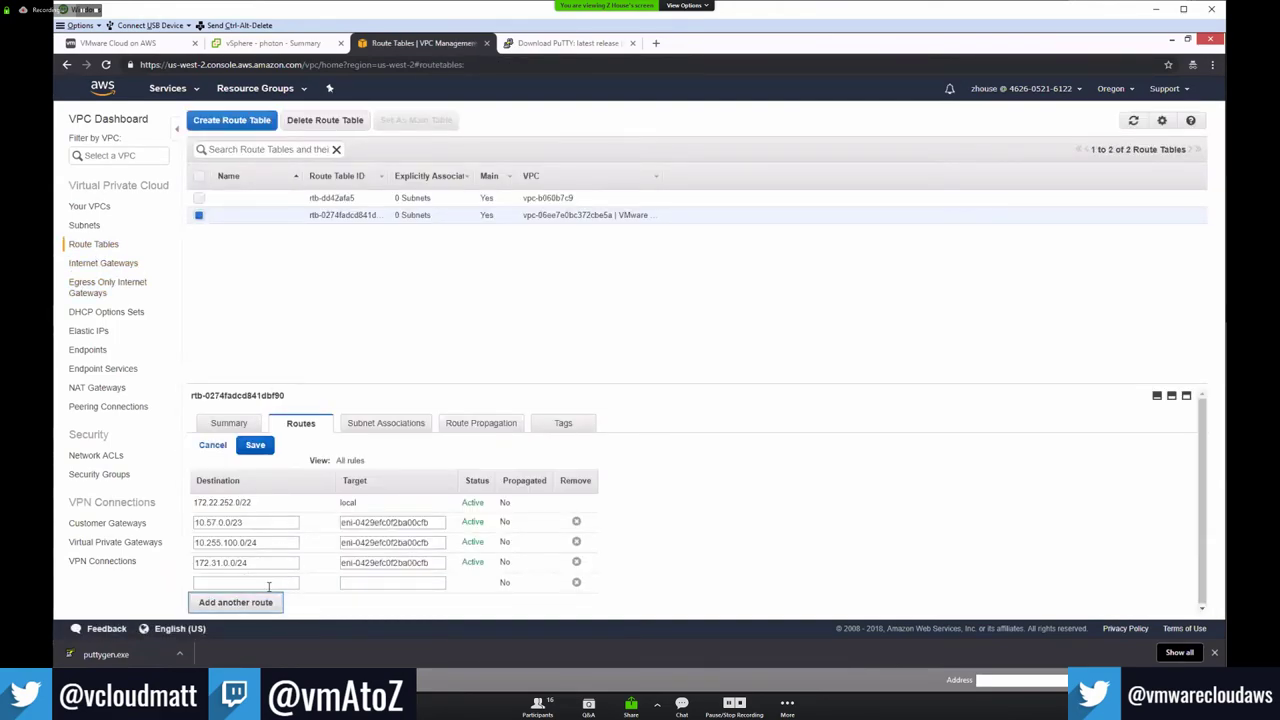
left_click(269, 583)
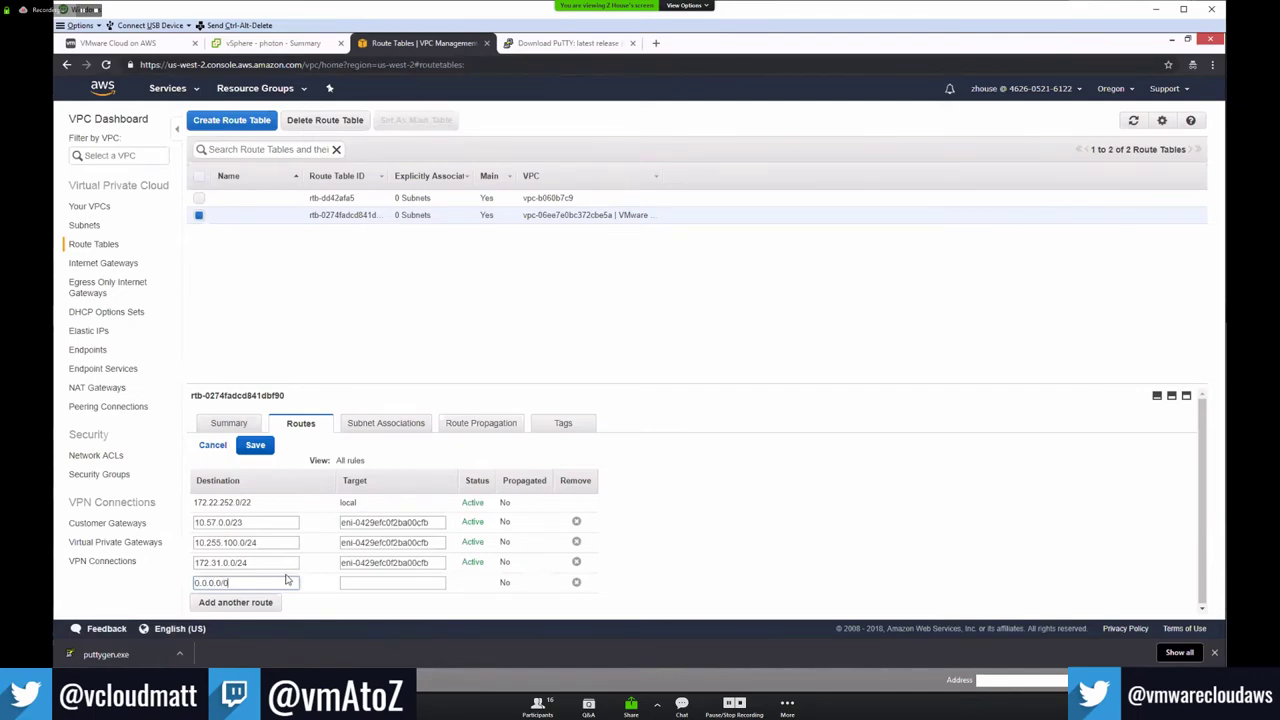
left_click(359, 582)
left_click(390, 599)
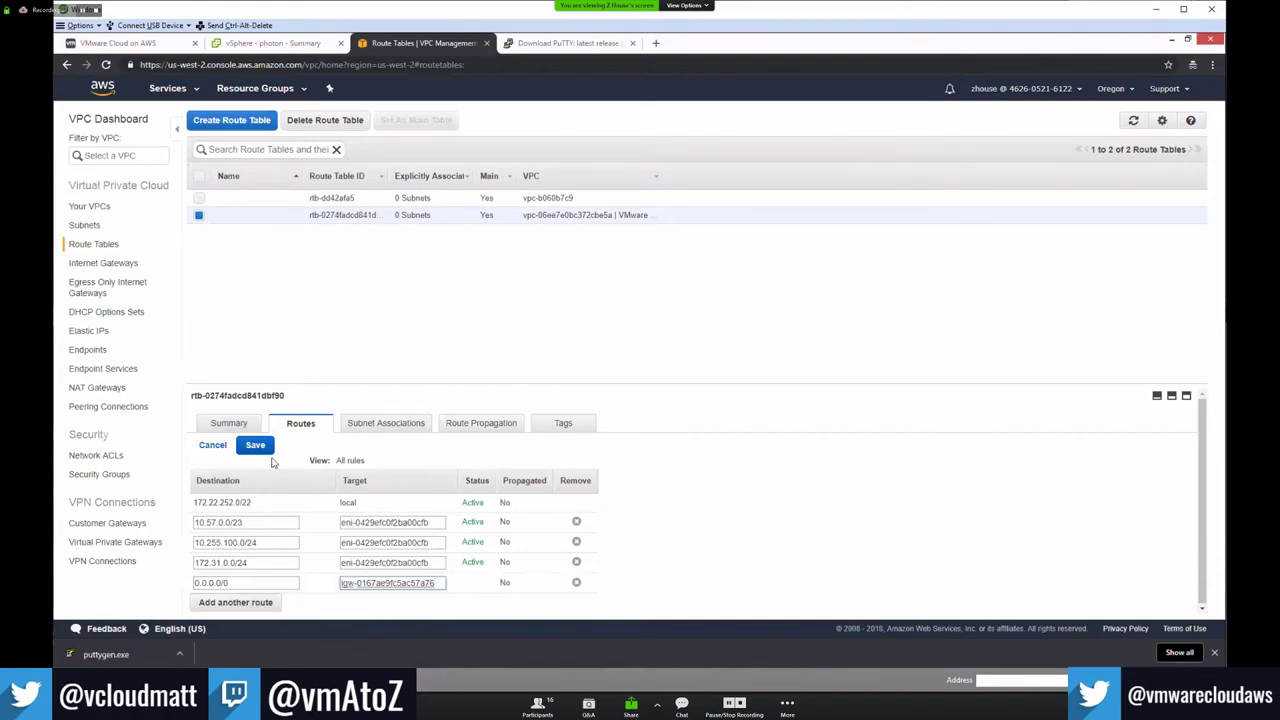
left_click(255, 445)
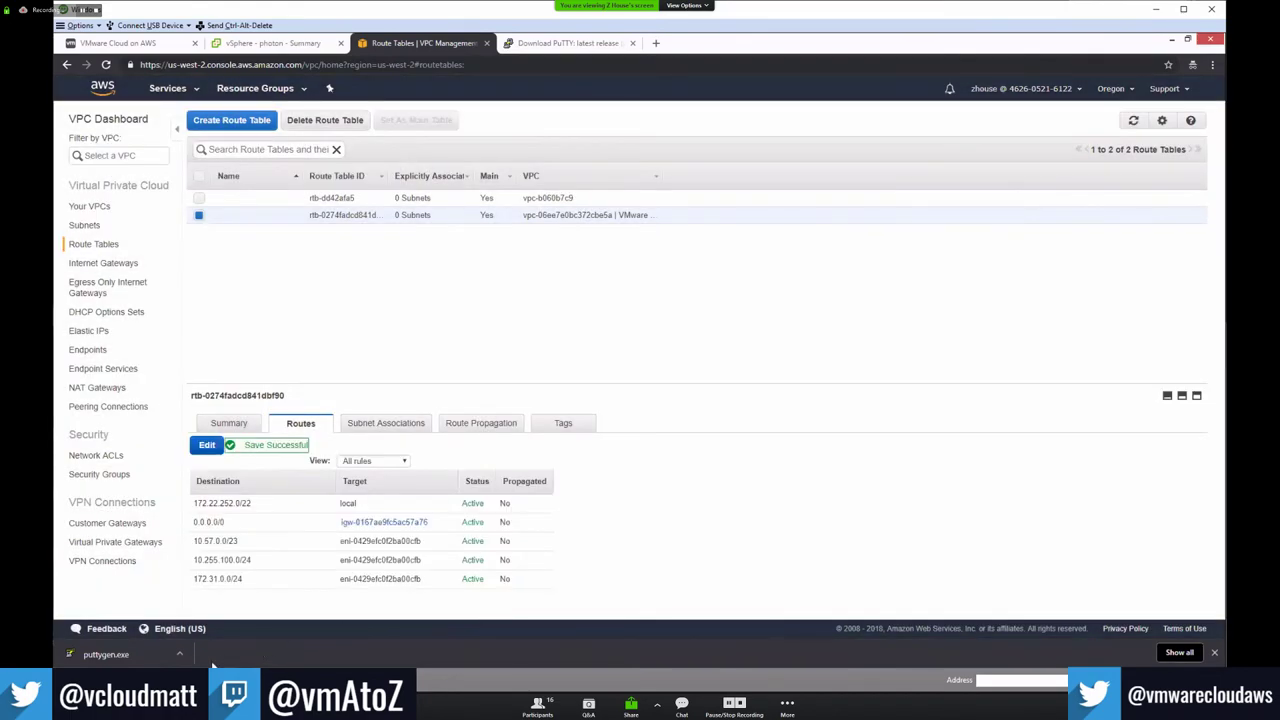
mouse_move(216, 660)
left_click(263, 608)
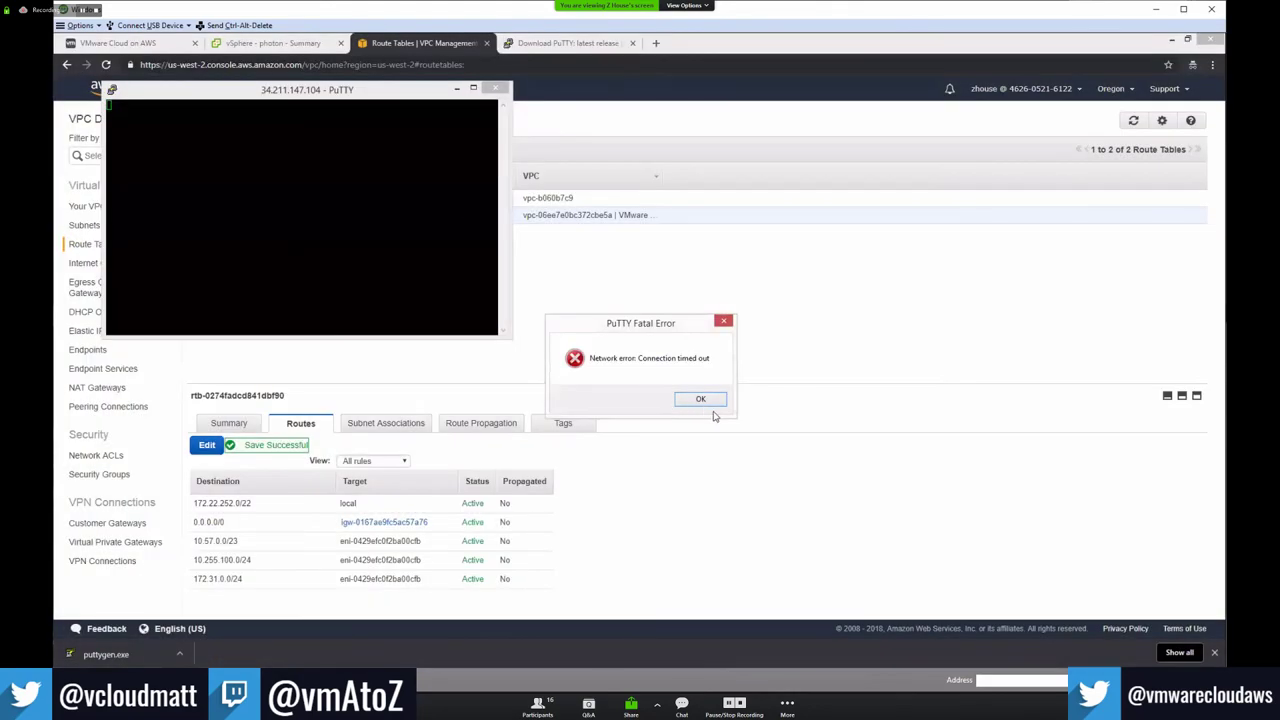
Restart the timed-out PuTTY session to 34.211.147.104 and log in as ec2-user.
left_click(712, 402)
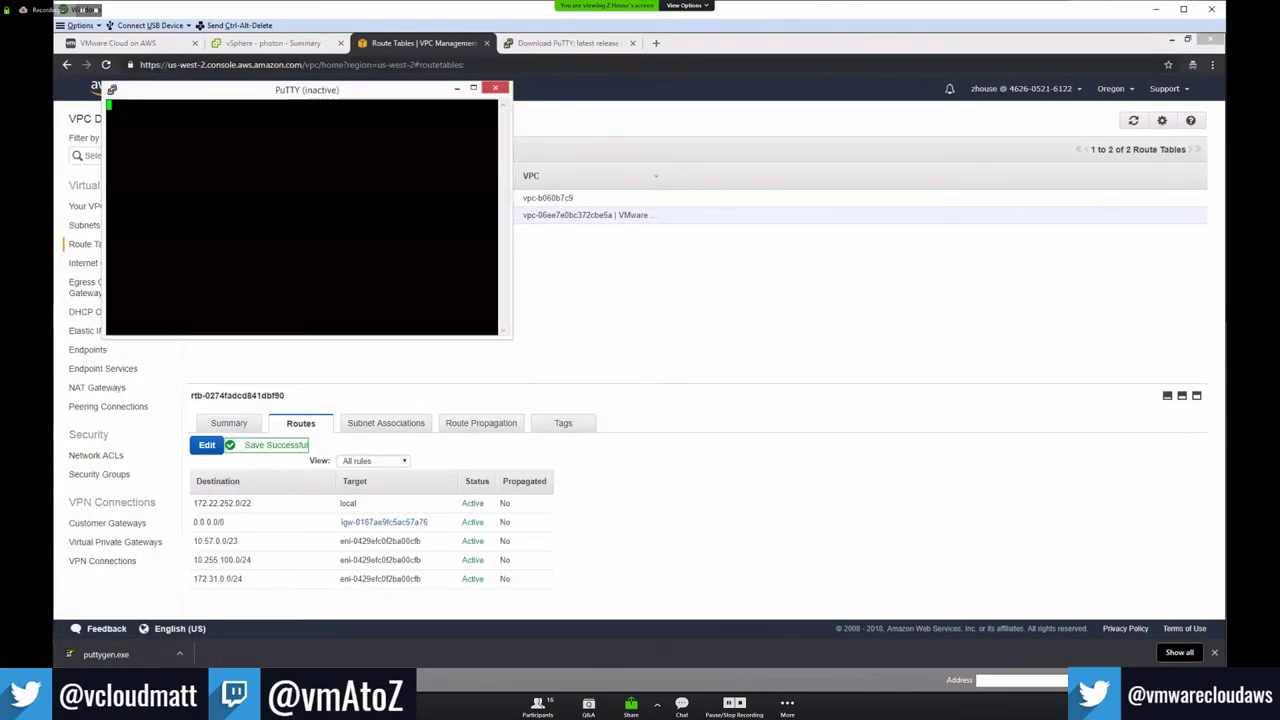
right_click(366, 96)
left_click(410, 222)
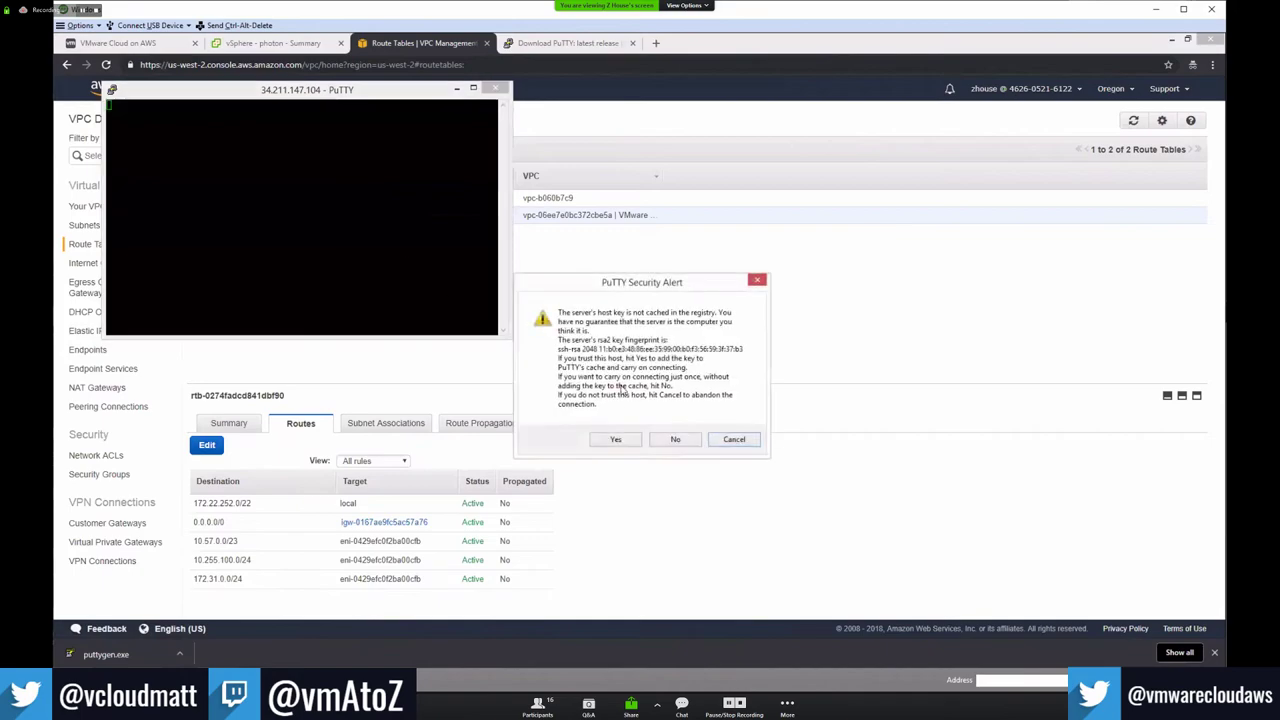
left_click(615, 439)
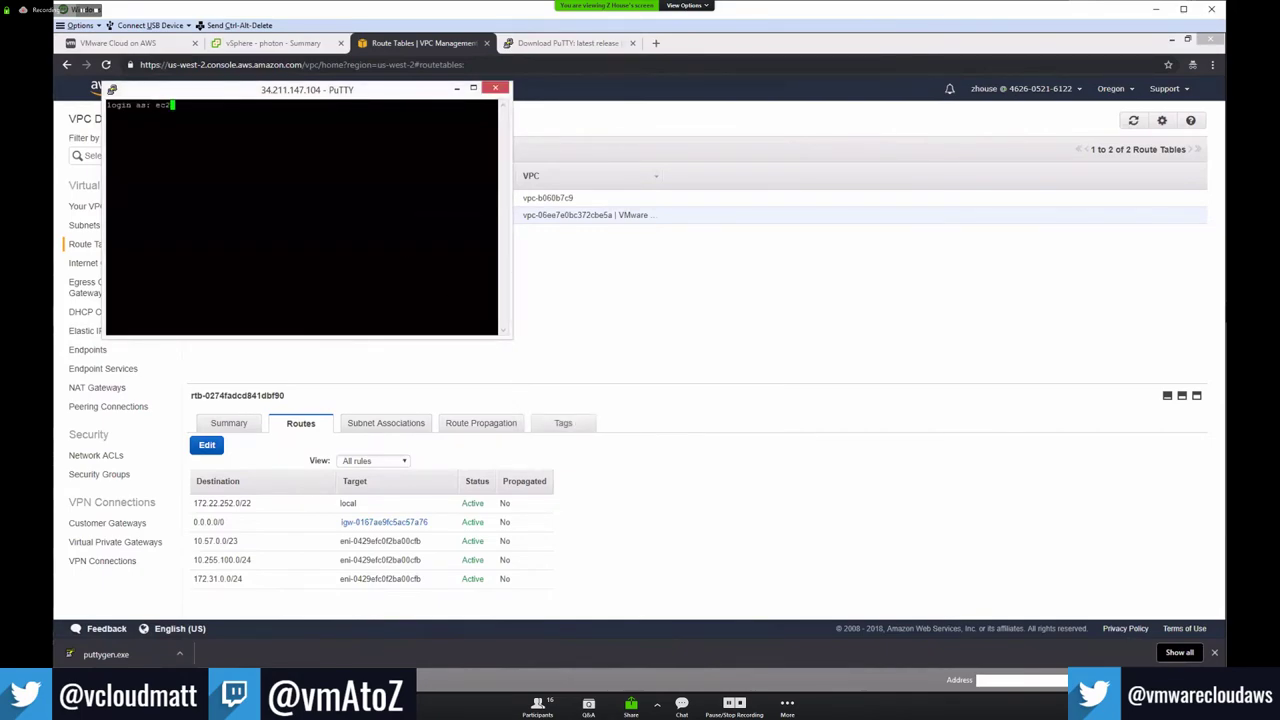
type("ec2-user")
key("Return")
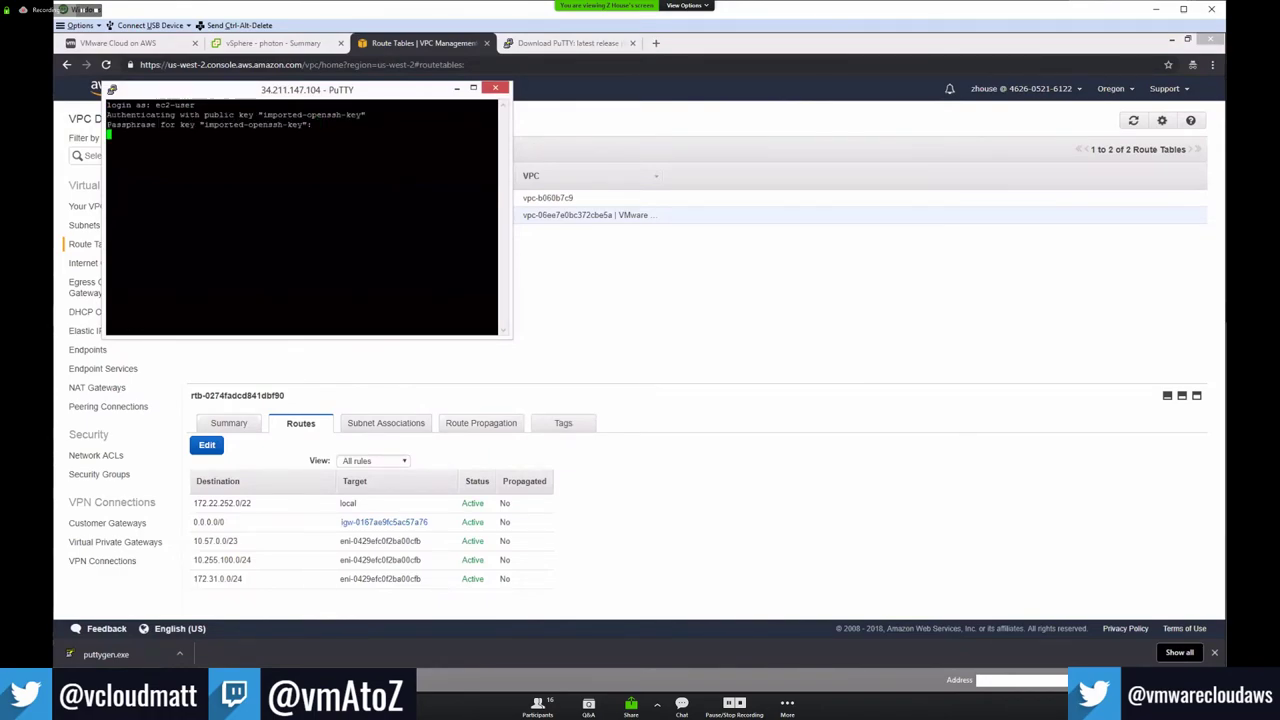
left_click_drag(276, 97, 517, 168)
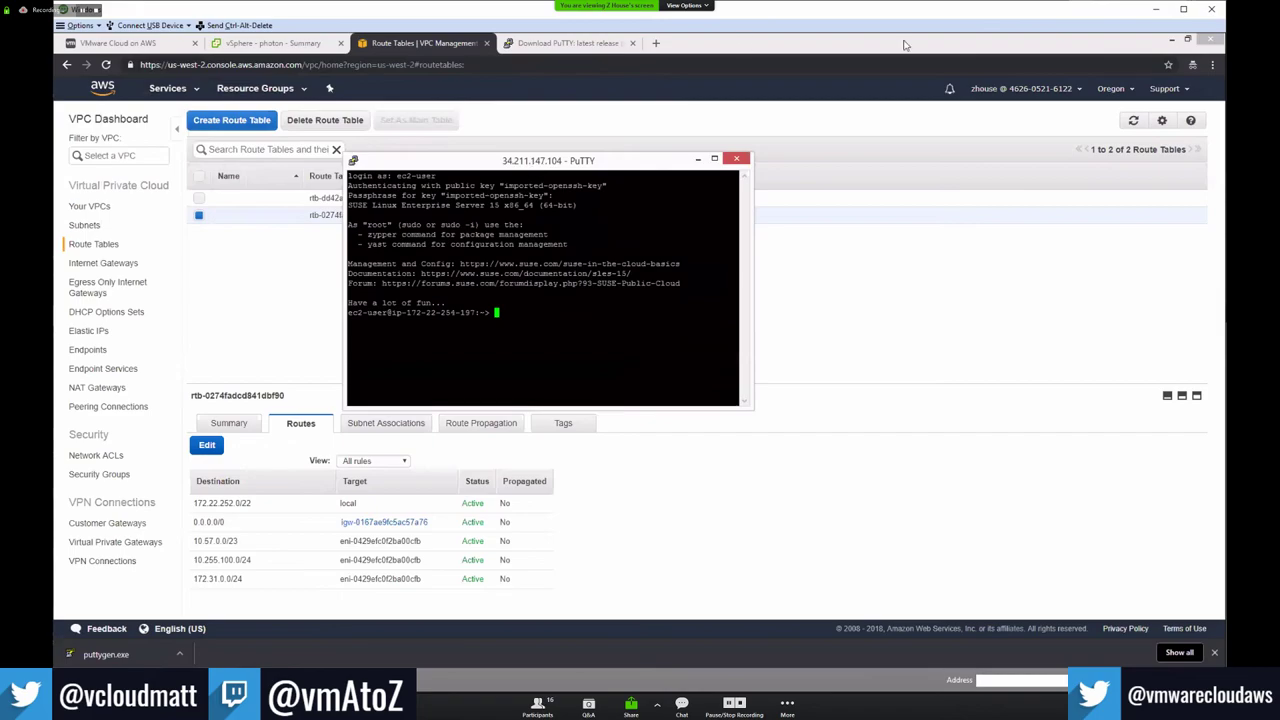
left_click(632, 43)
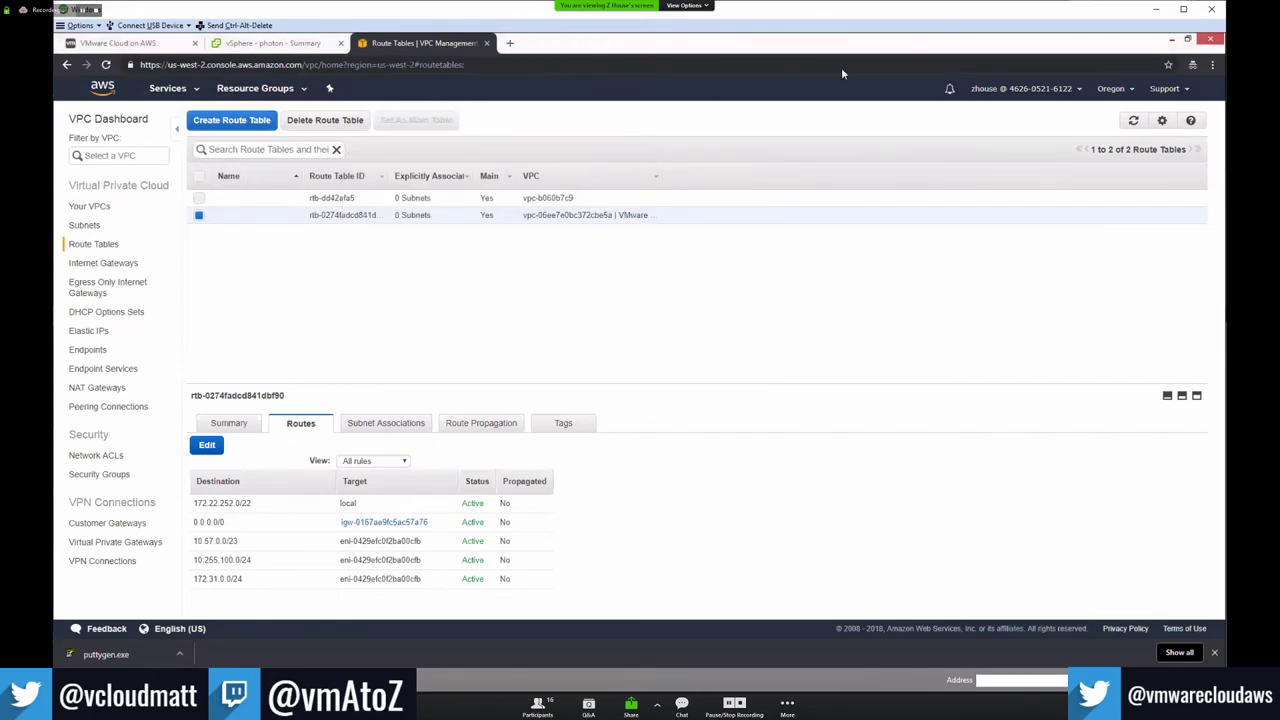
Ping 10.57.1.196 from the EC2 terminal, then open the VPC Security Groups list.
left_click(1171, 40)
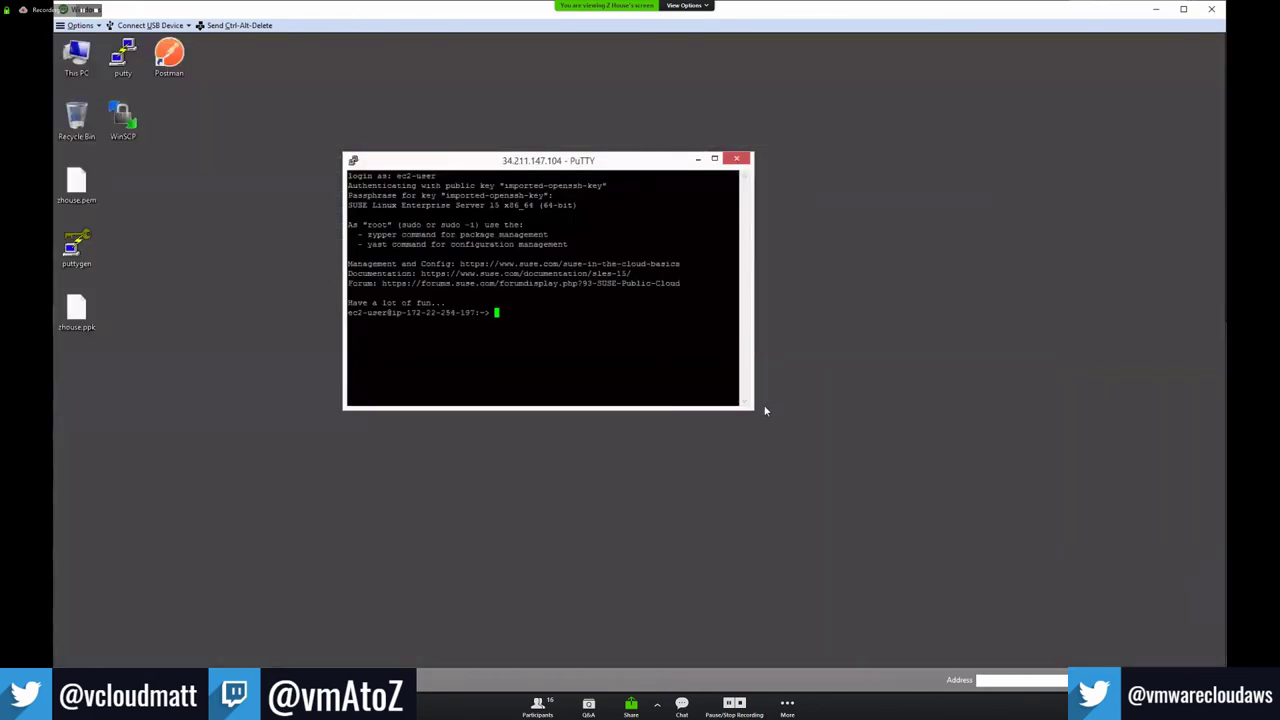
left_click_drag(753, 408, 977, 516)
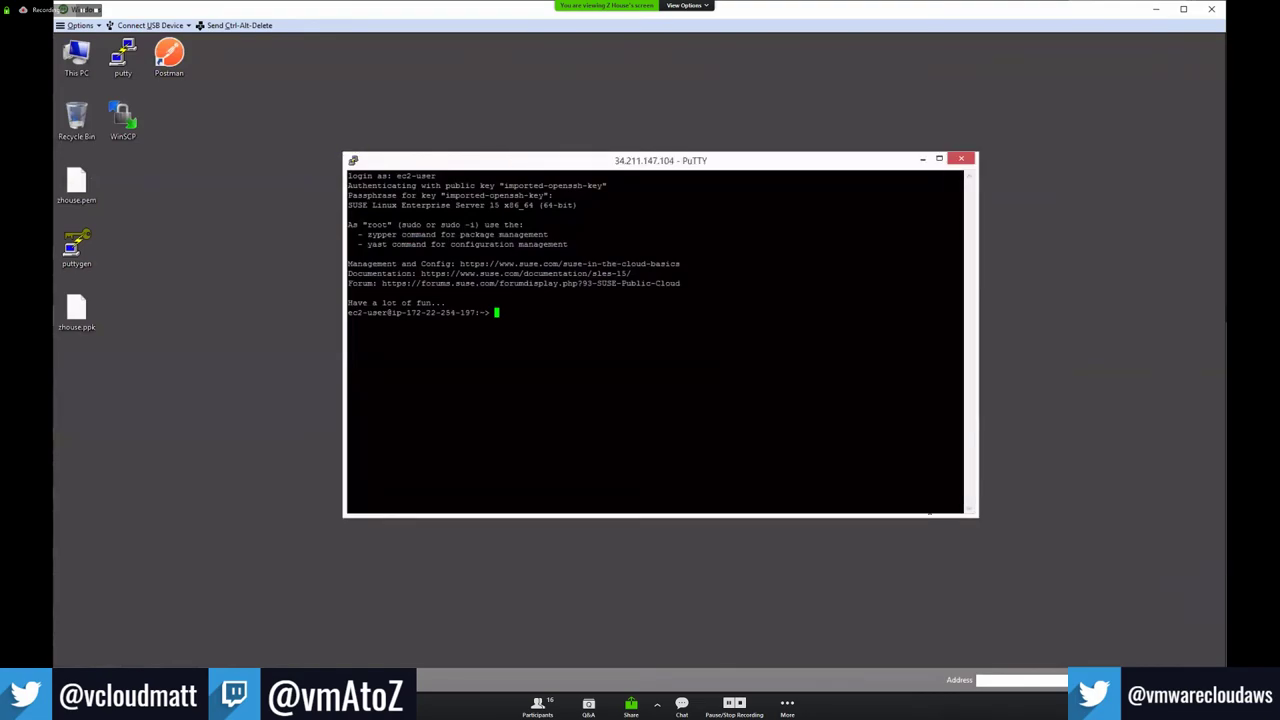
type("ping 10.57.1.196")
key("Return")
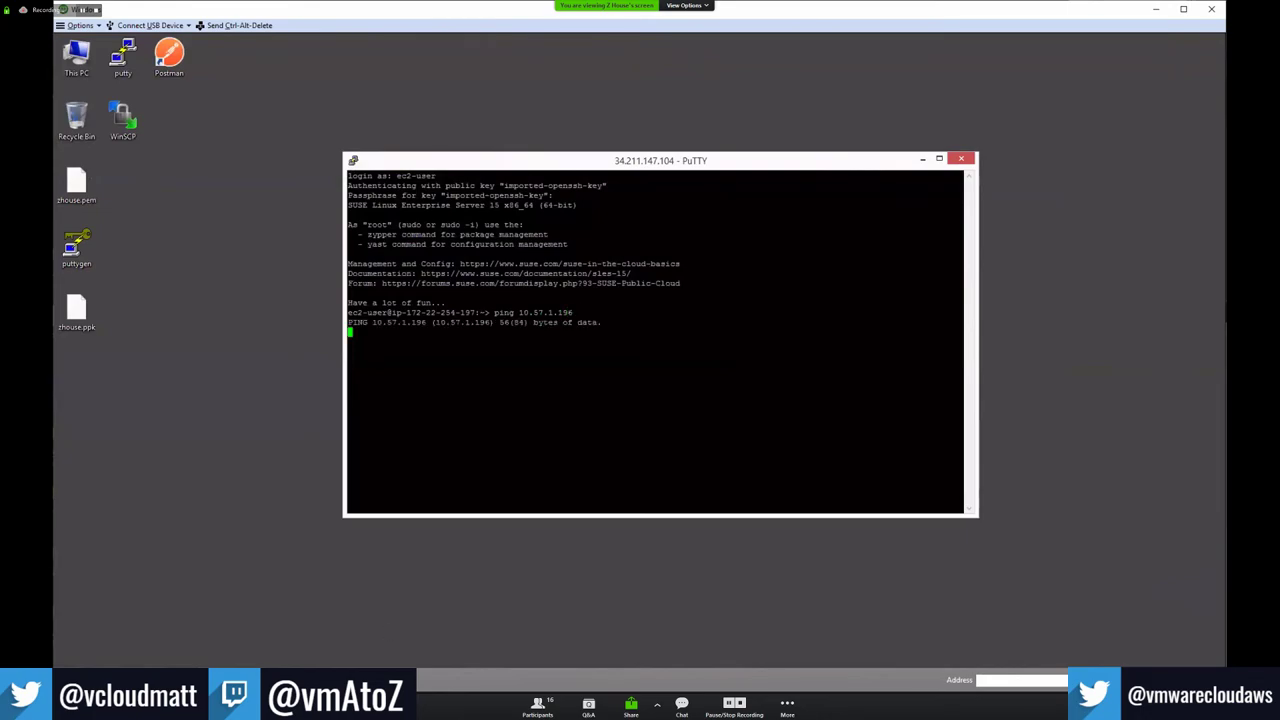
key("alt+Tab")
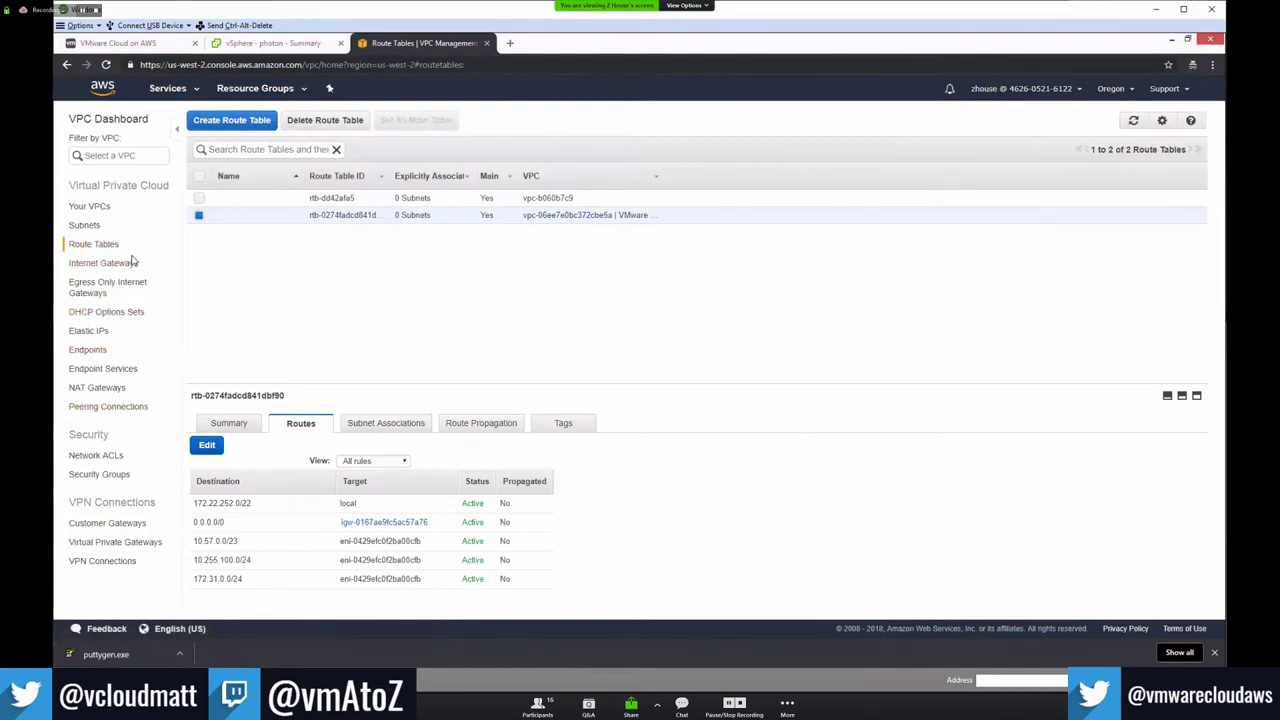
left_click(108, 475)
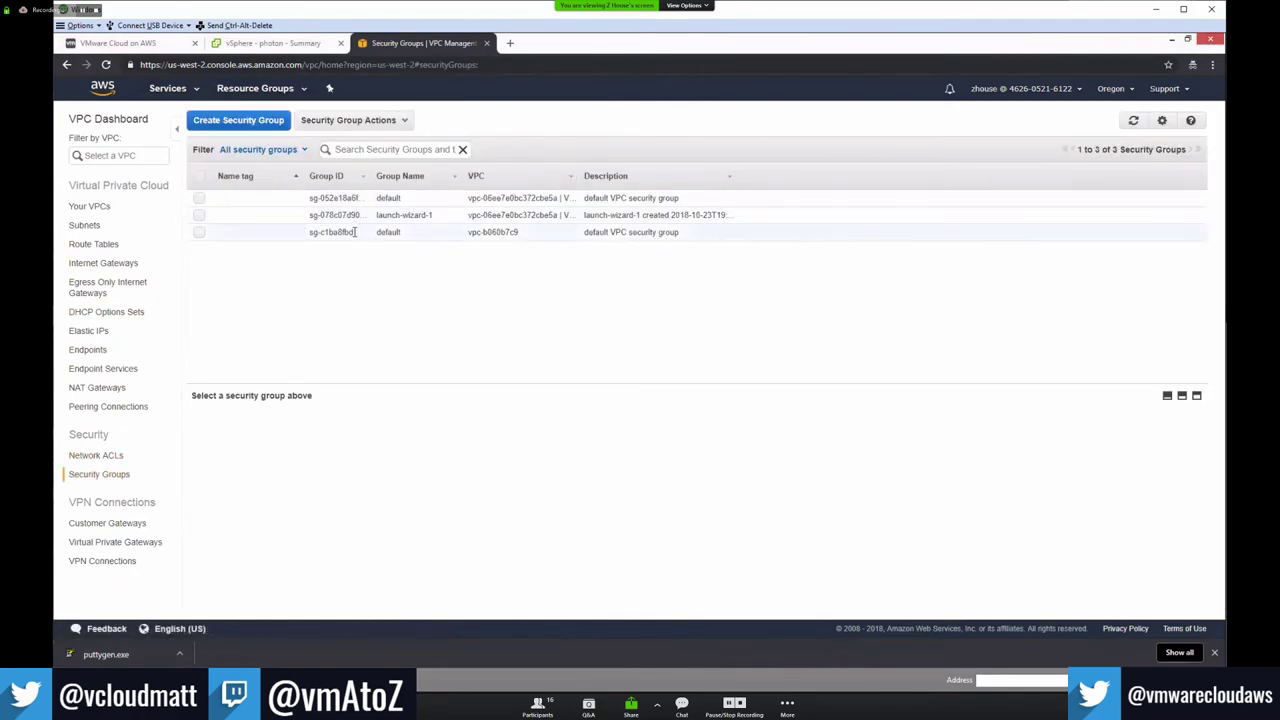
Review the VMware VPC default security group's inbound and outbound rules.
left_click(199, 199)
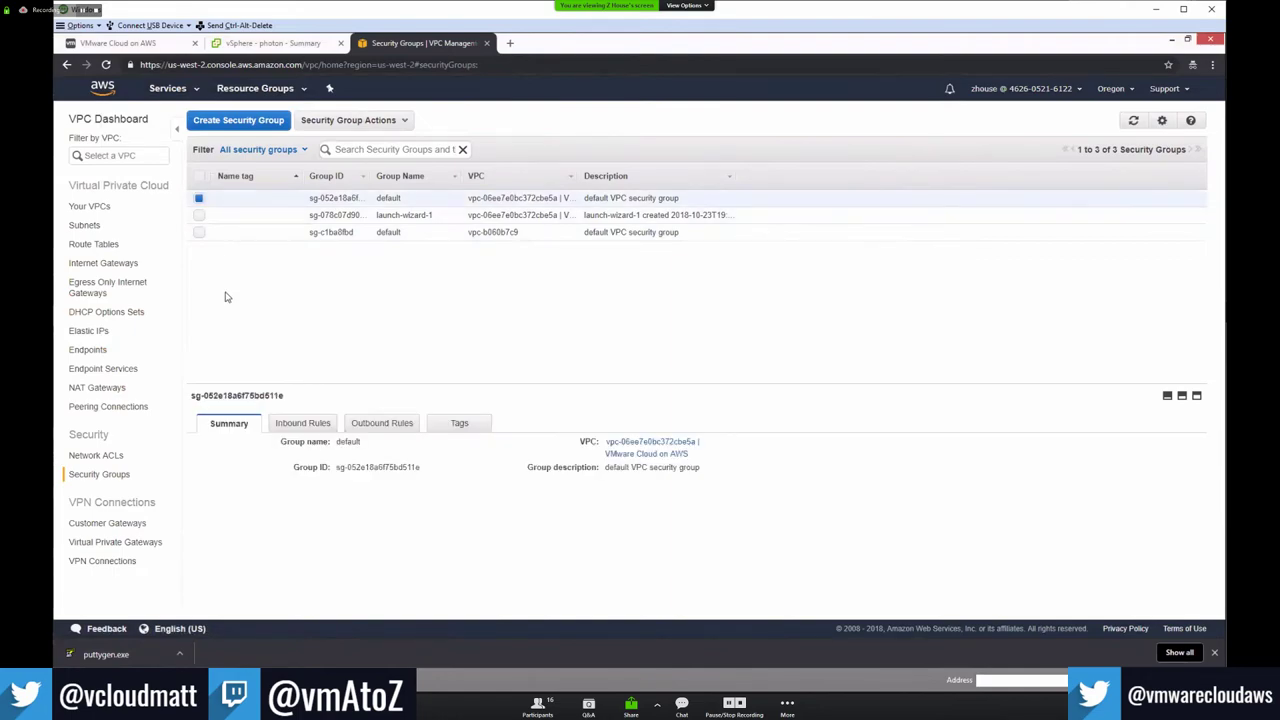
left_click(302, 424)
left_click(392, 424)
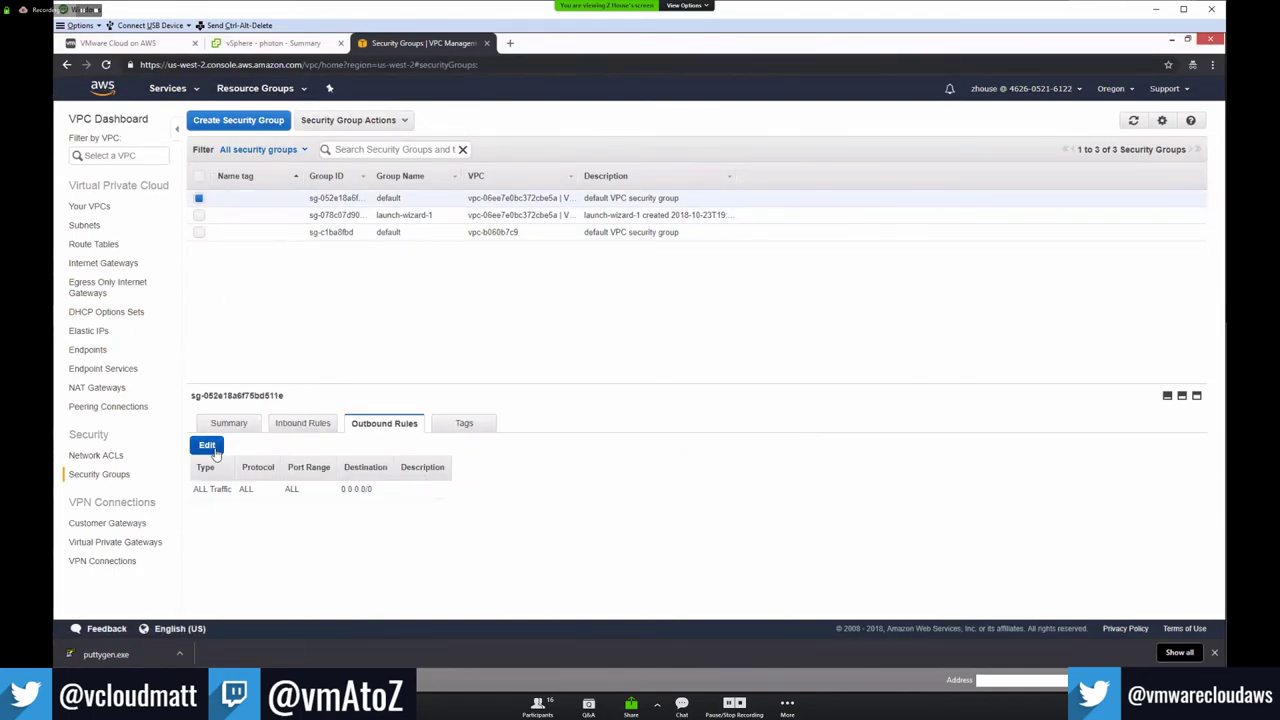
left_click(302, 428)
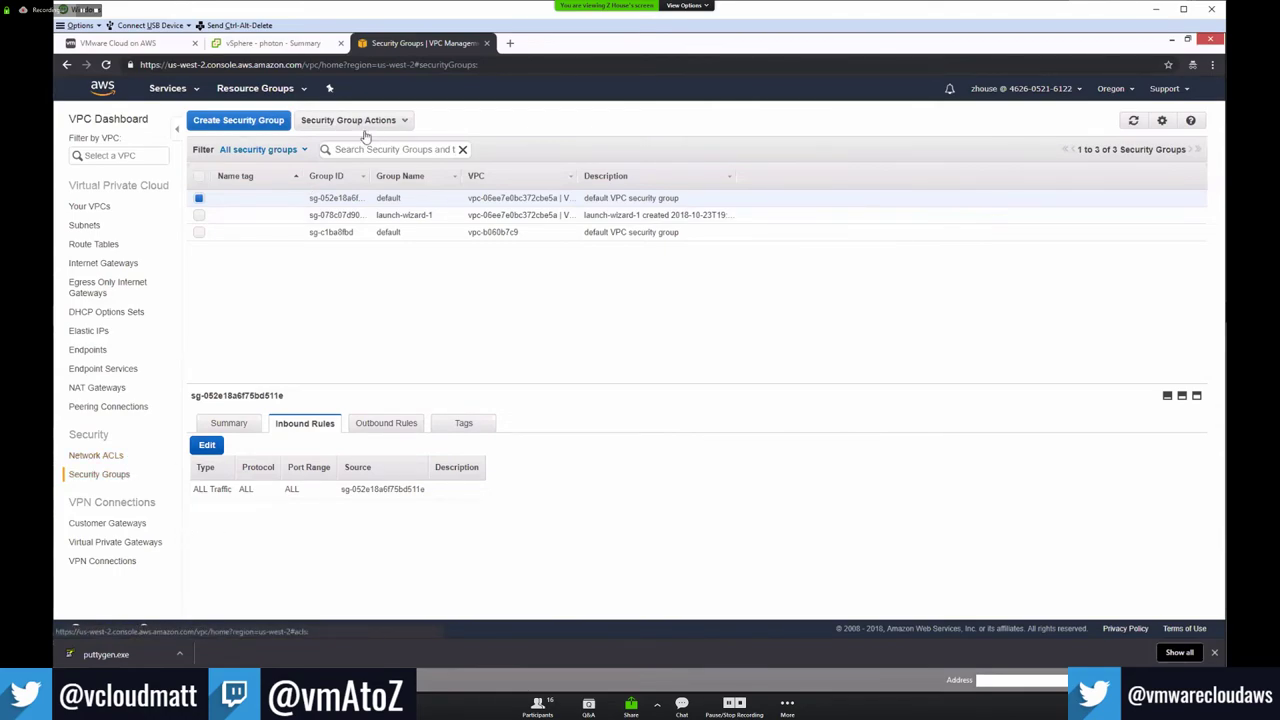
Check network ACL acl-06c3bf5d3966adc8d's inbound, outbound rules and subnet associations.
left_click(107, 457)
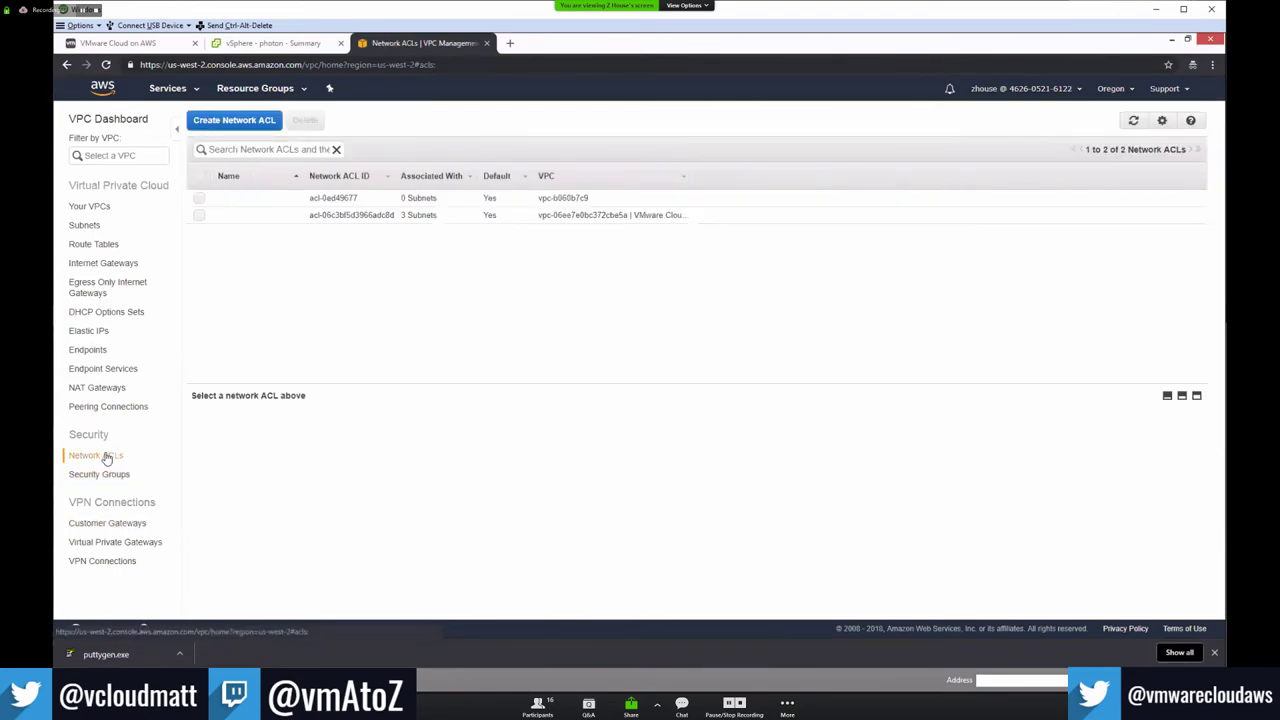
left_click(200, 216)
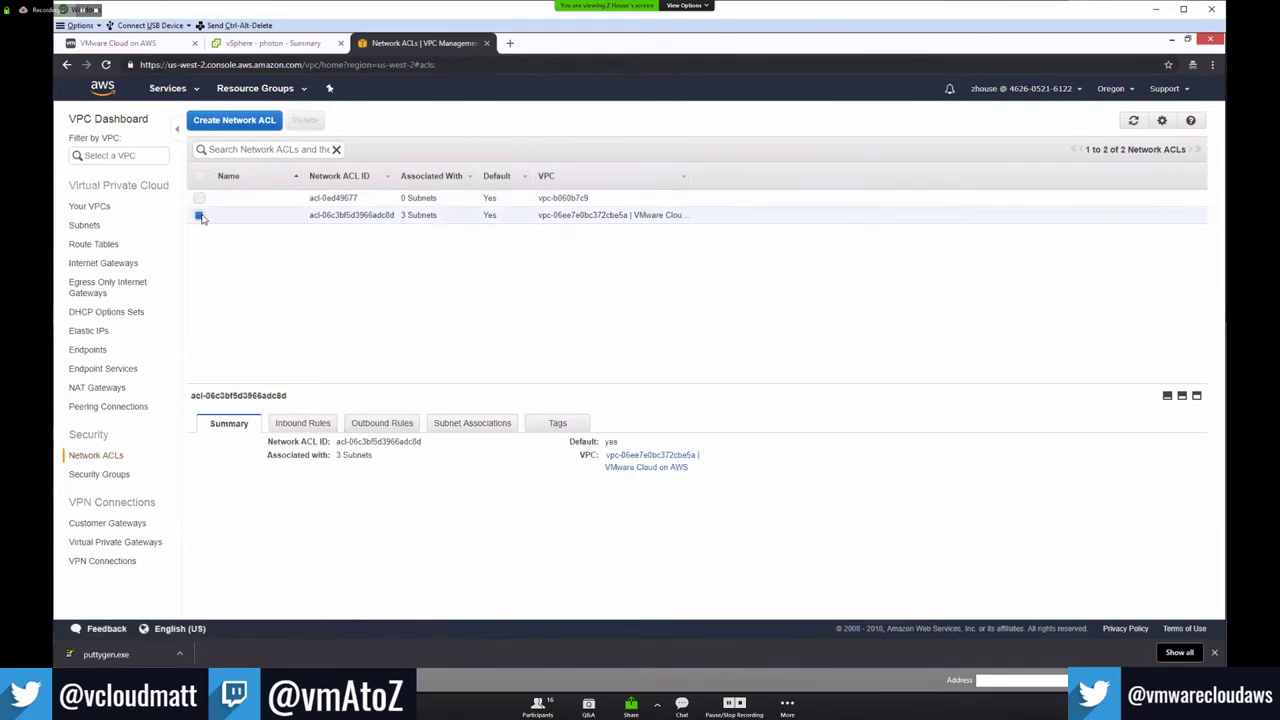
left_click(313, 426)
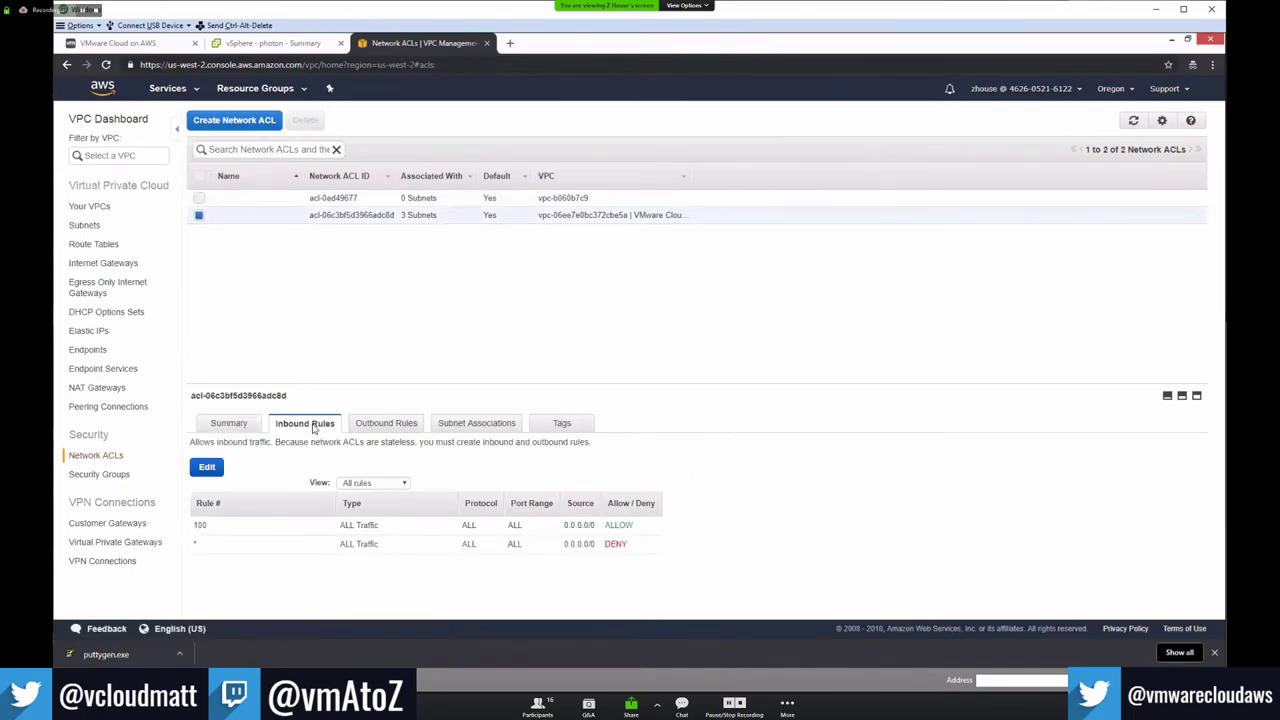
left_click(400, 425)
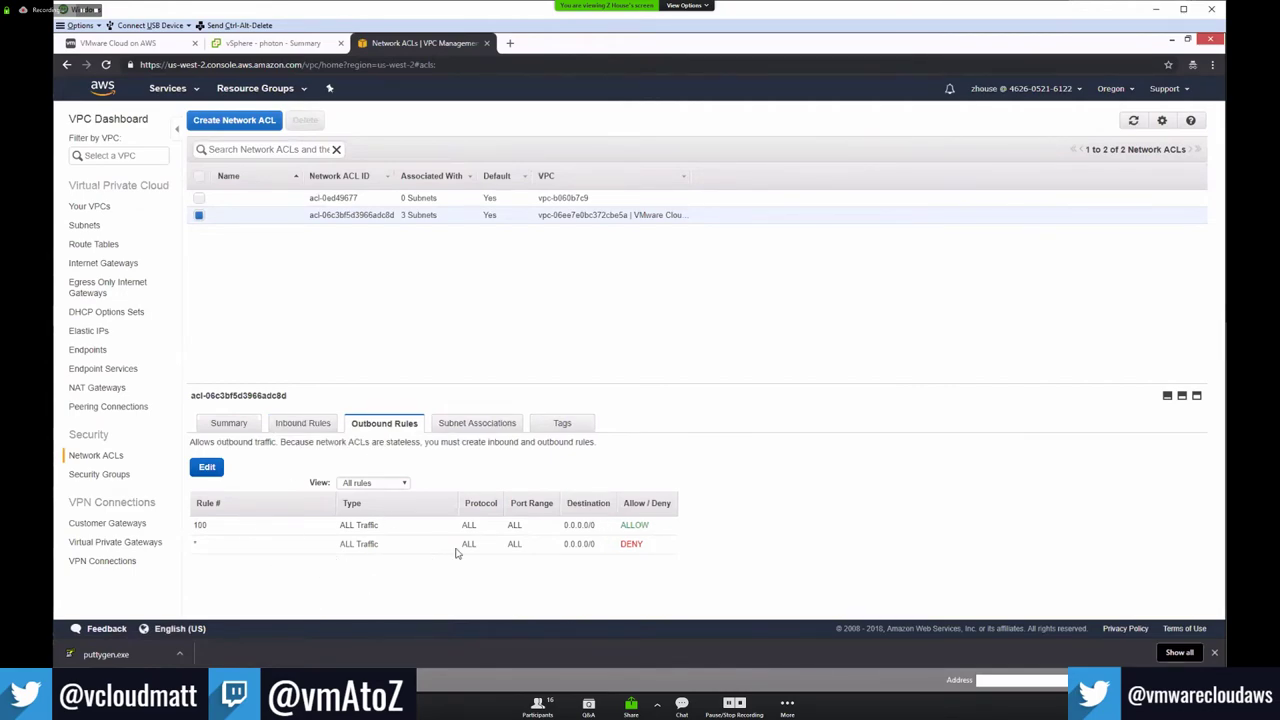
left_click(209, 470)
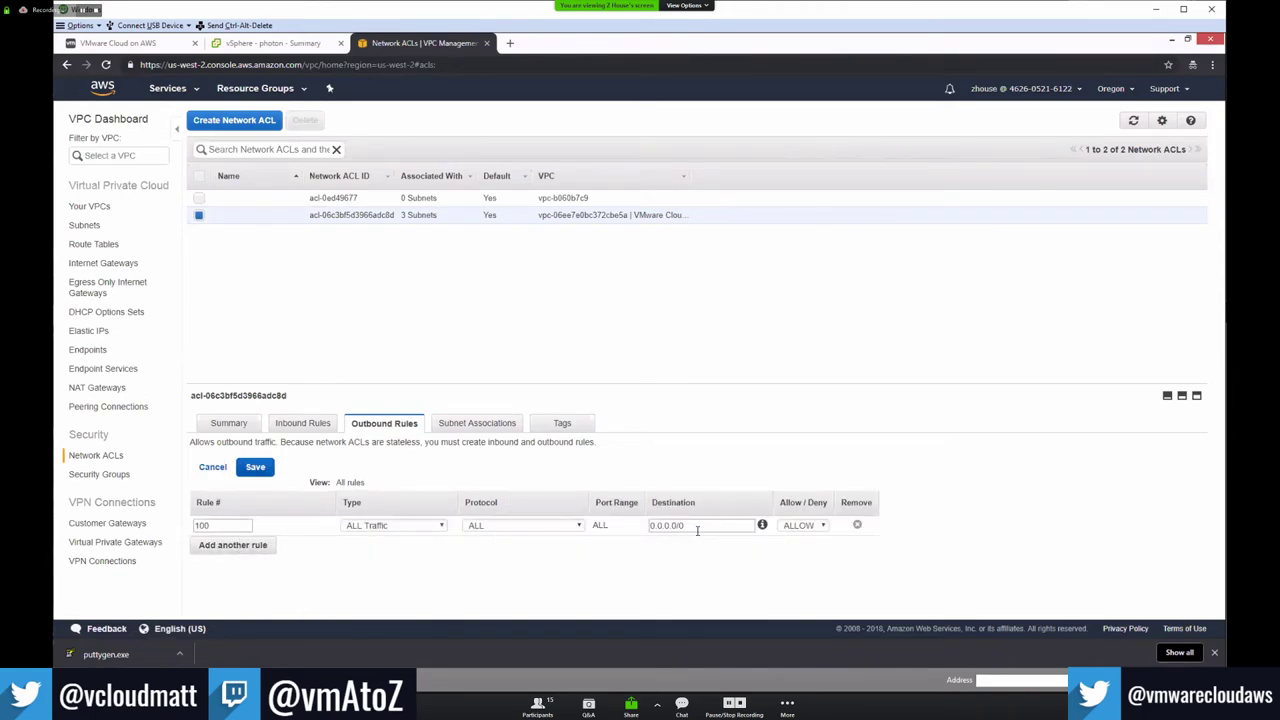
left_click(464, 427)
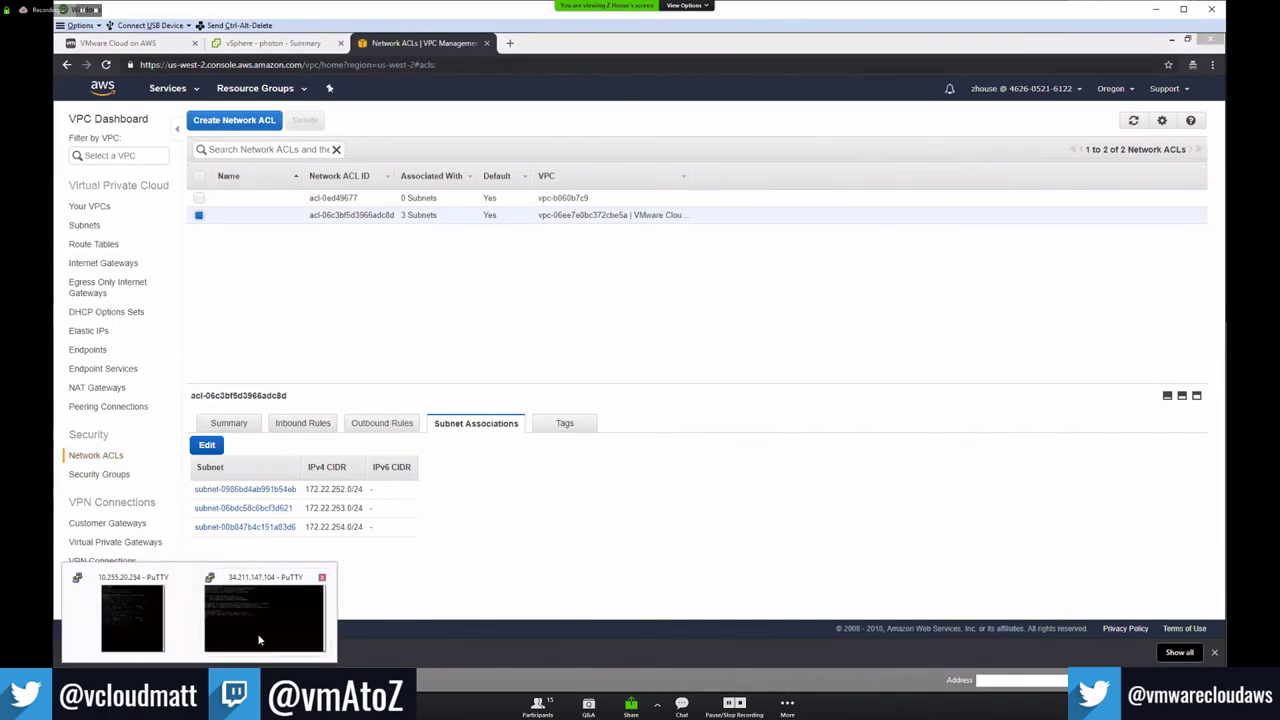
left_click(251, 608)
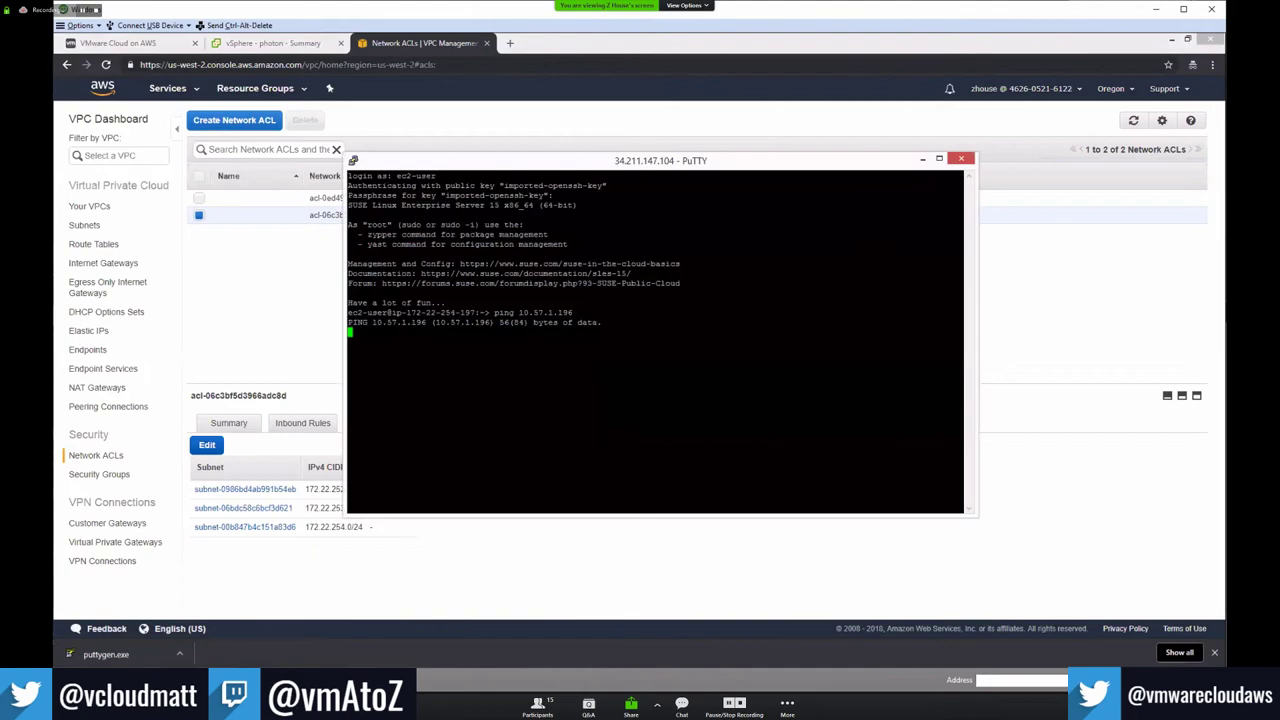
Stop the running ping and run ifconfig to check the interface address.
key("ctrl+c")
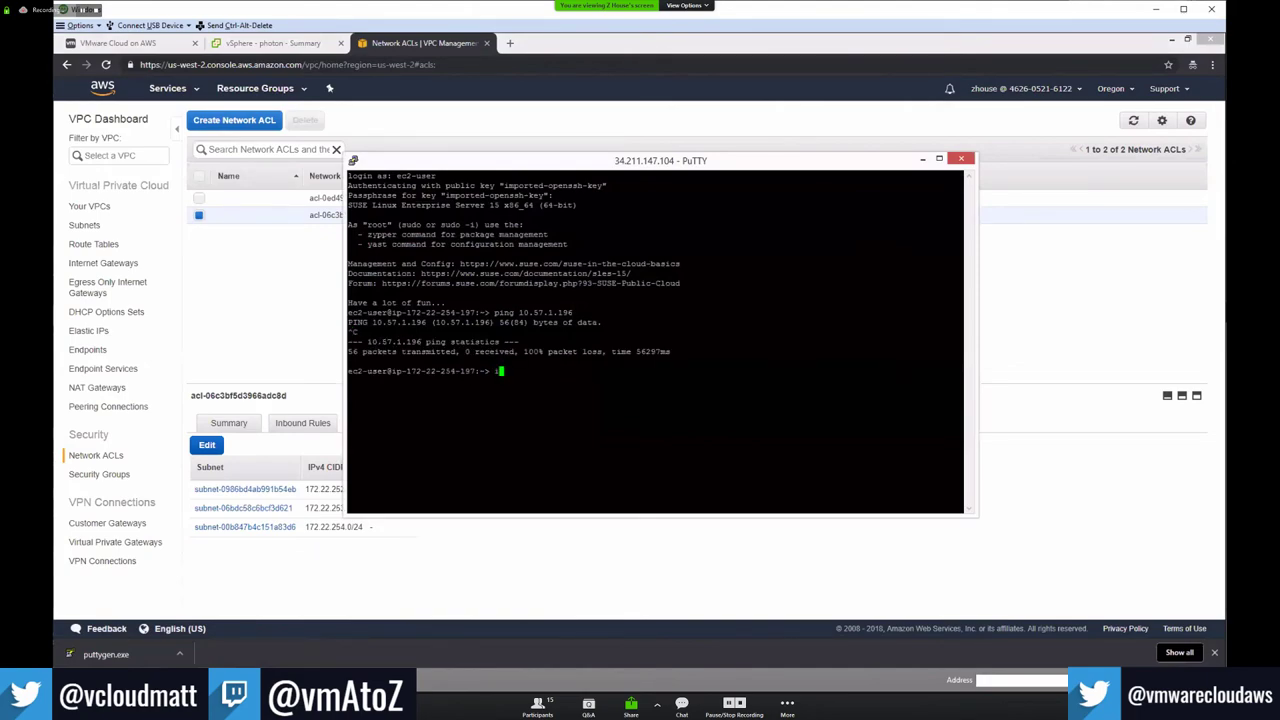
type("ifconfig")
key("Return")
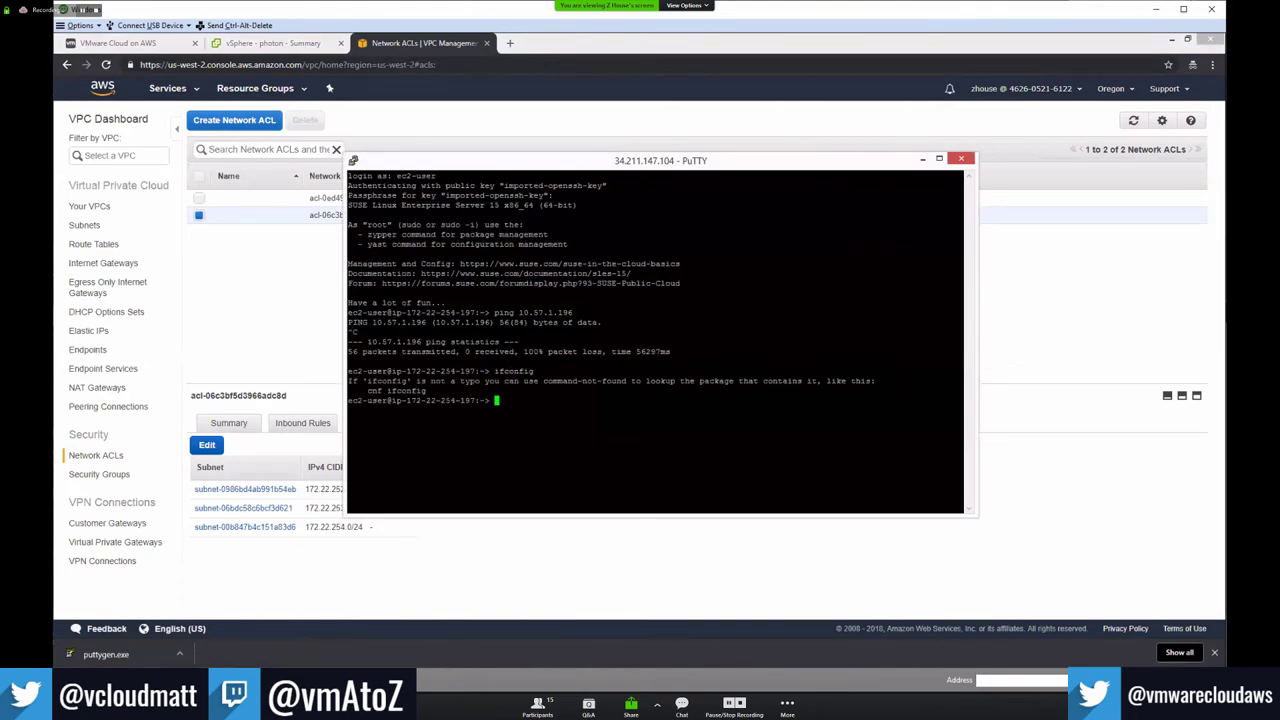
Review the VPC security groups in AWS, then return to the sddz SDDC's network segments.
left_click(251, 346)
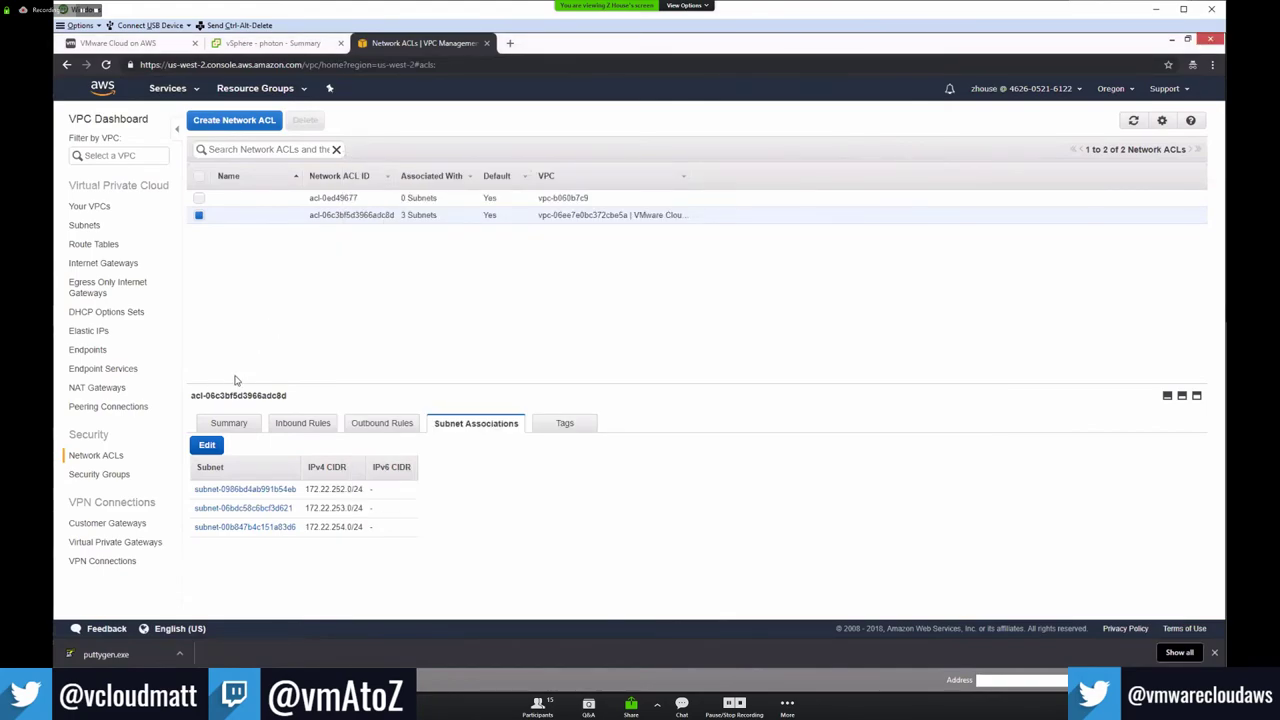
left_click(92, 474)
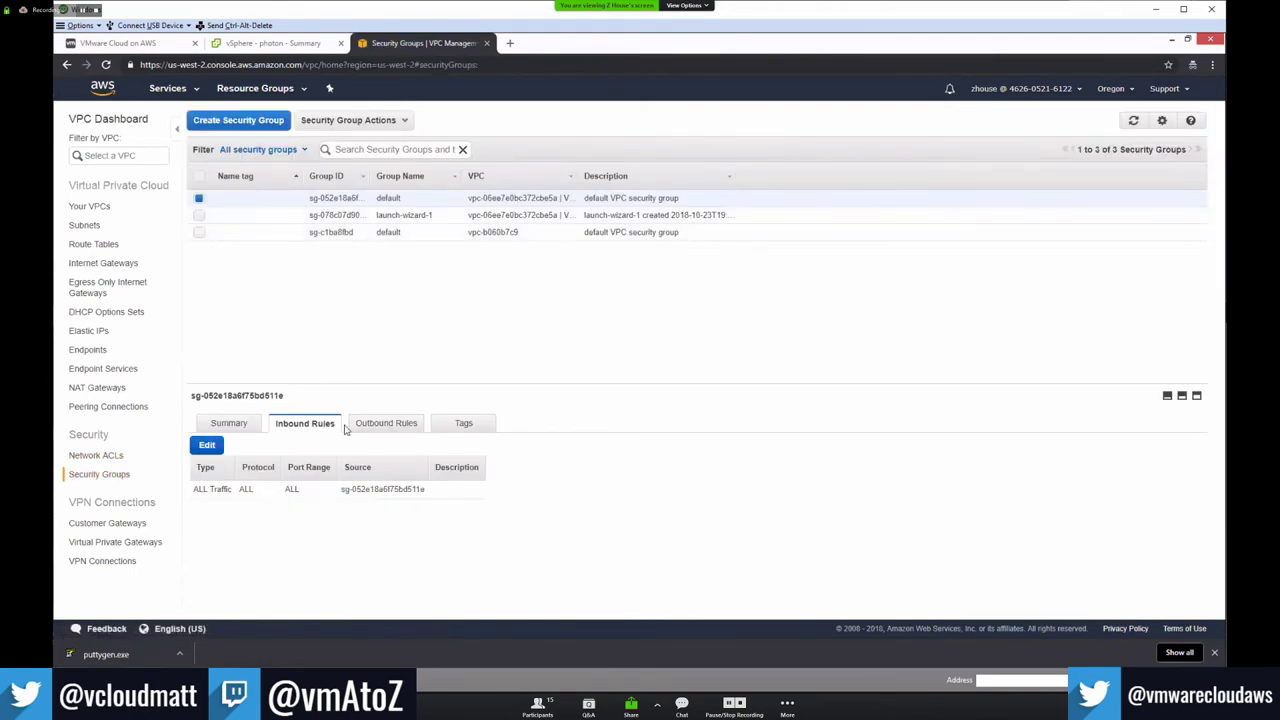
left_click(125, 43)
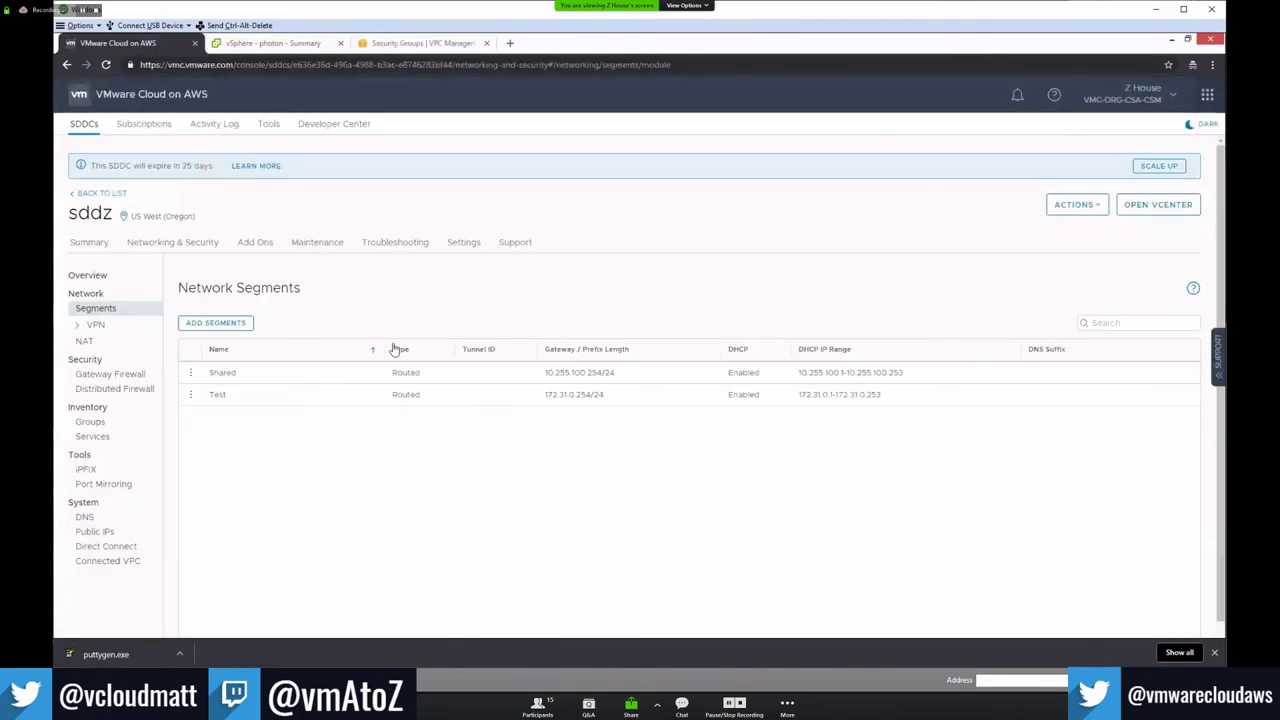
Add a new Compute Gateway firewall rule named 'Shared'.
left_click(133, 373)
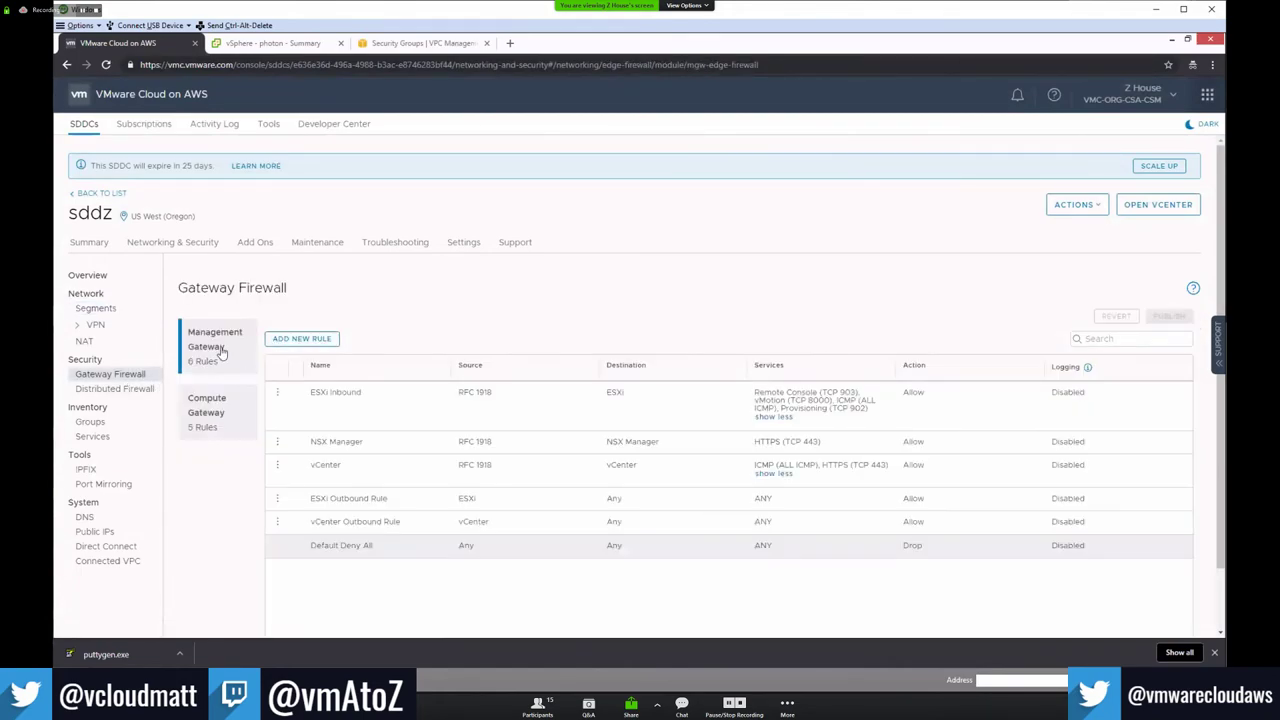
left_click(298, 339)
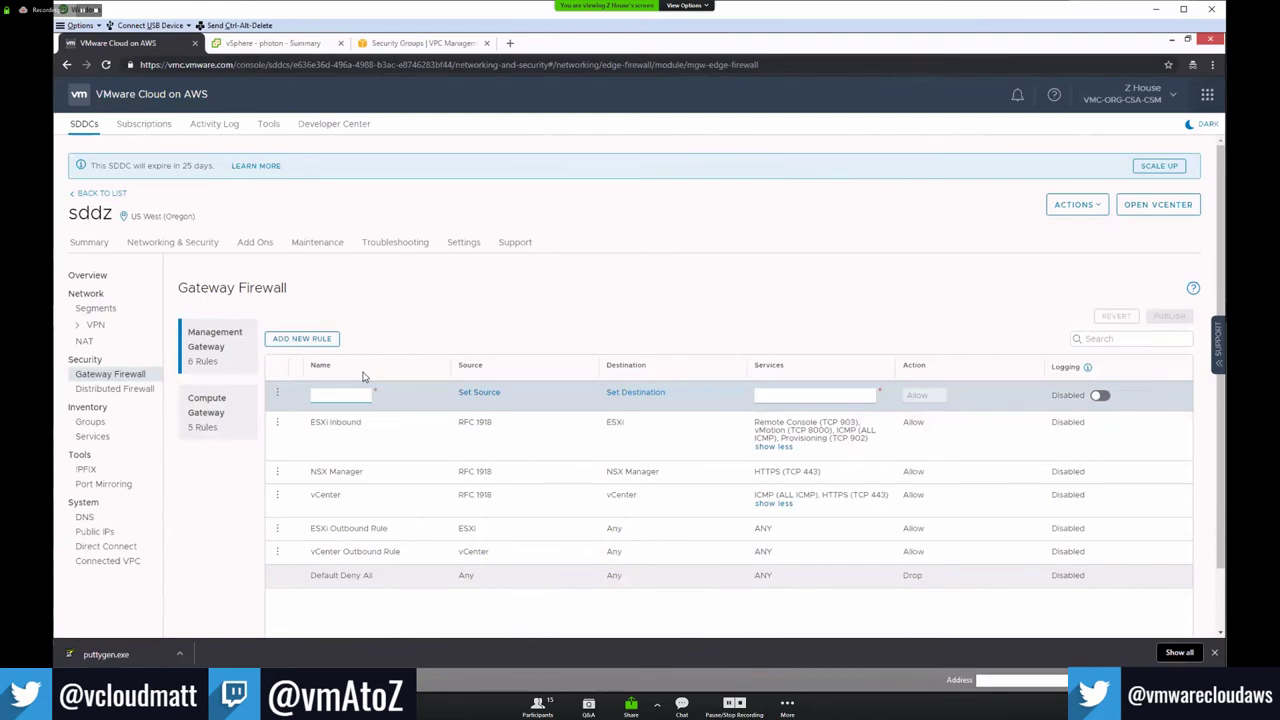
left_click(222, 400)
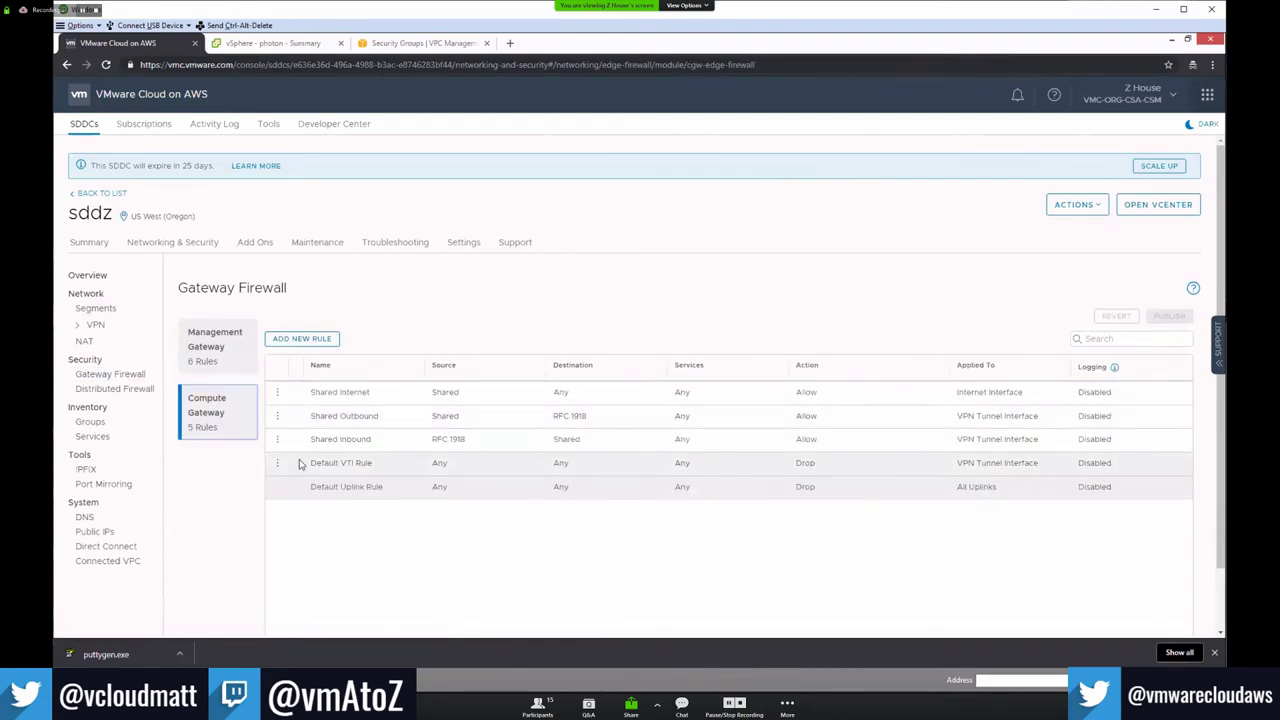
left_click(316, 340)
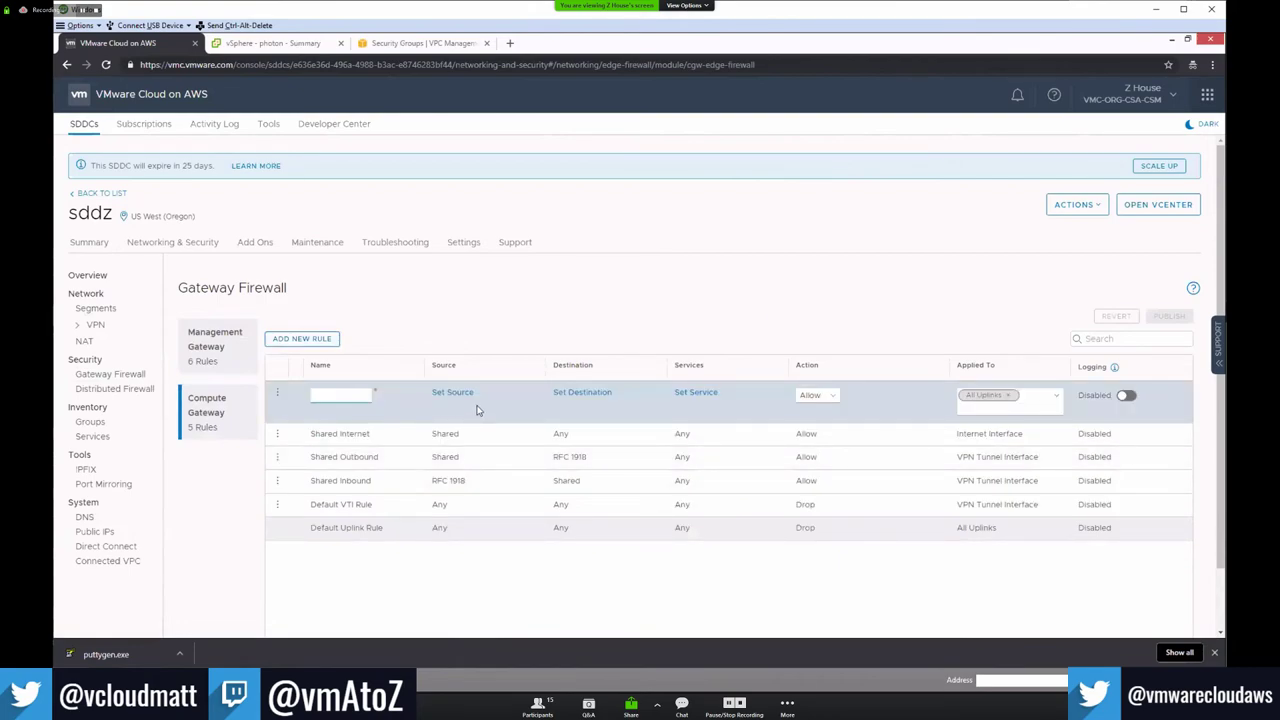
type("Shared")
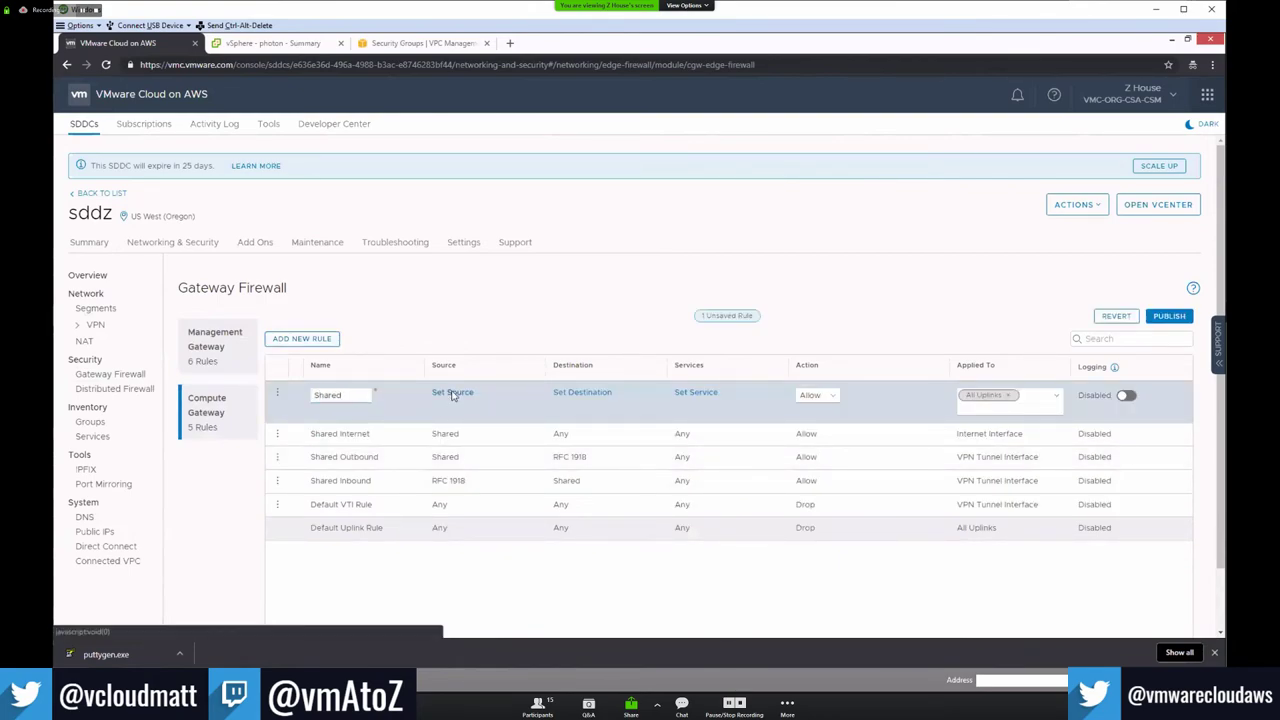
Set the rule's source to Any and its destination to the Shared group.
left_click(452, 393)
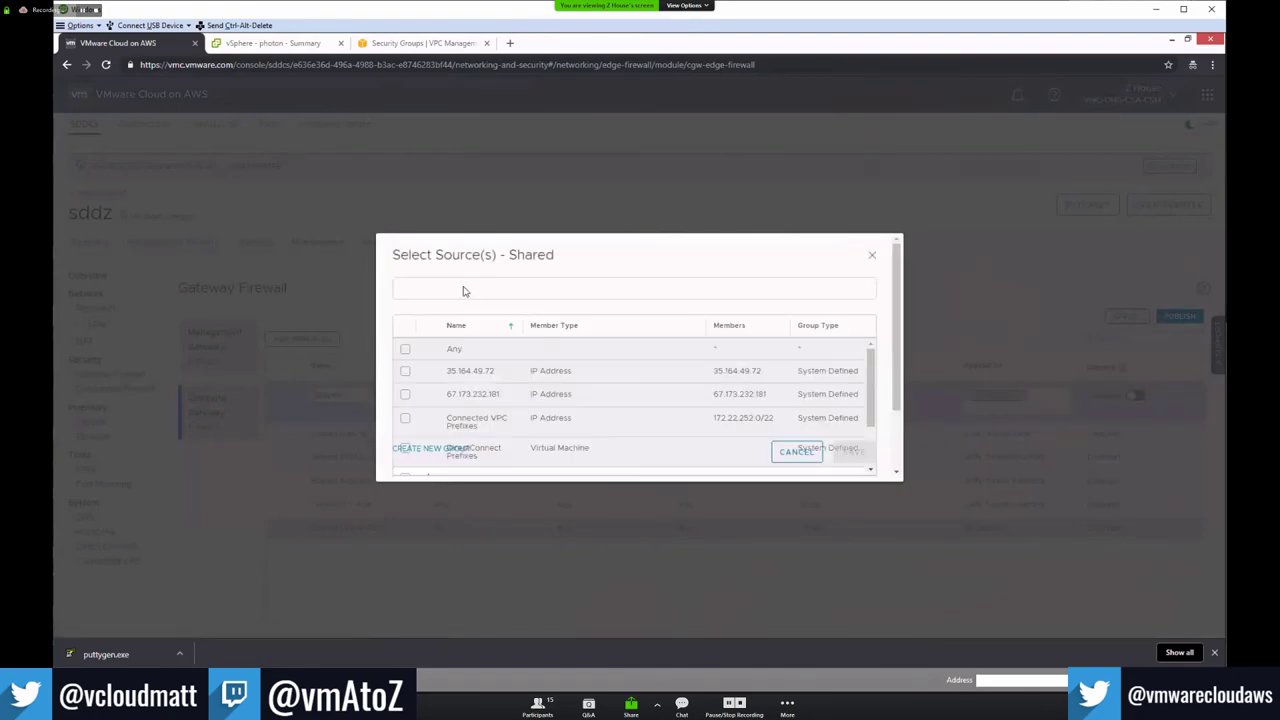
left_click(405, 307)
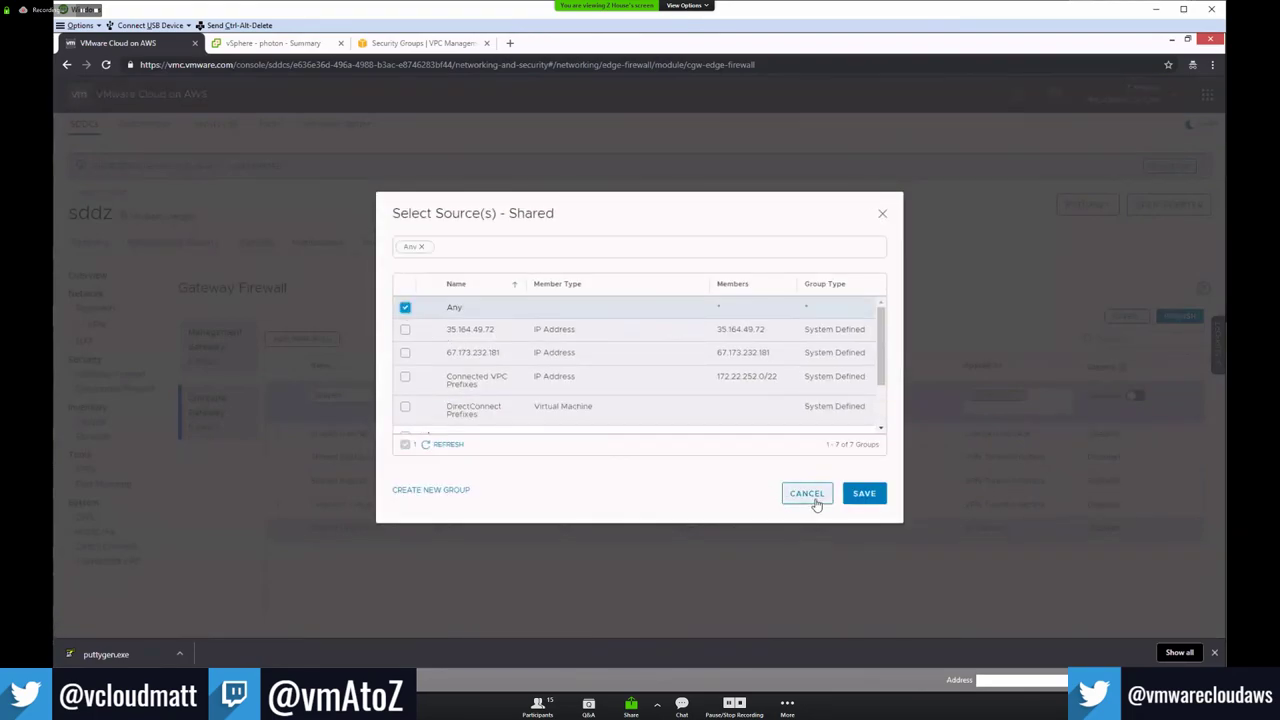
left_click(863, 494)
left_click(583, 394)
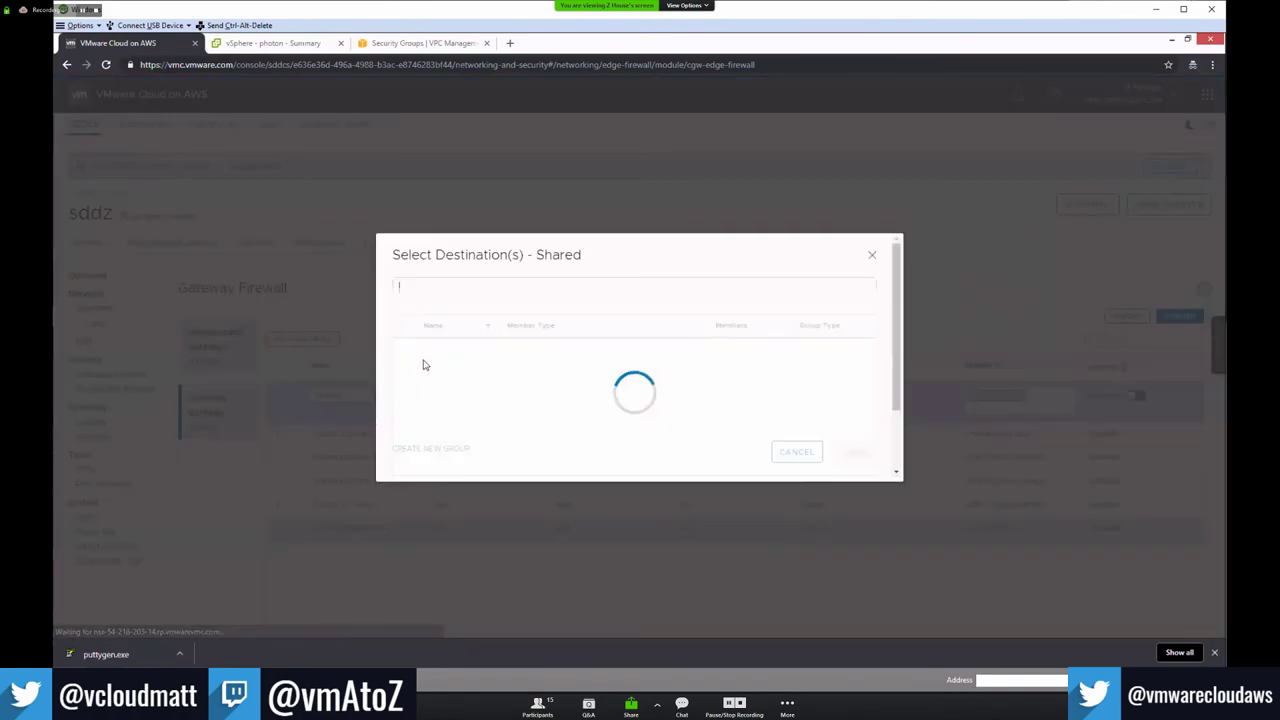
scroll(415, 375, "down", 2)
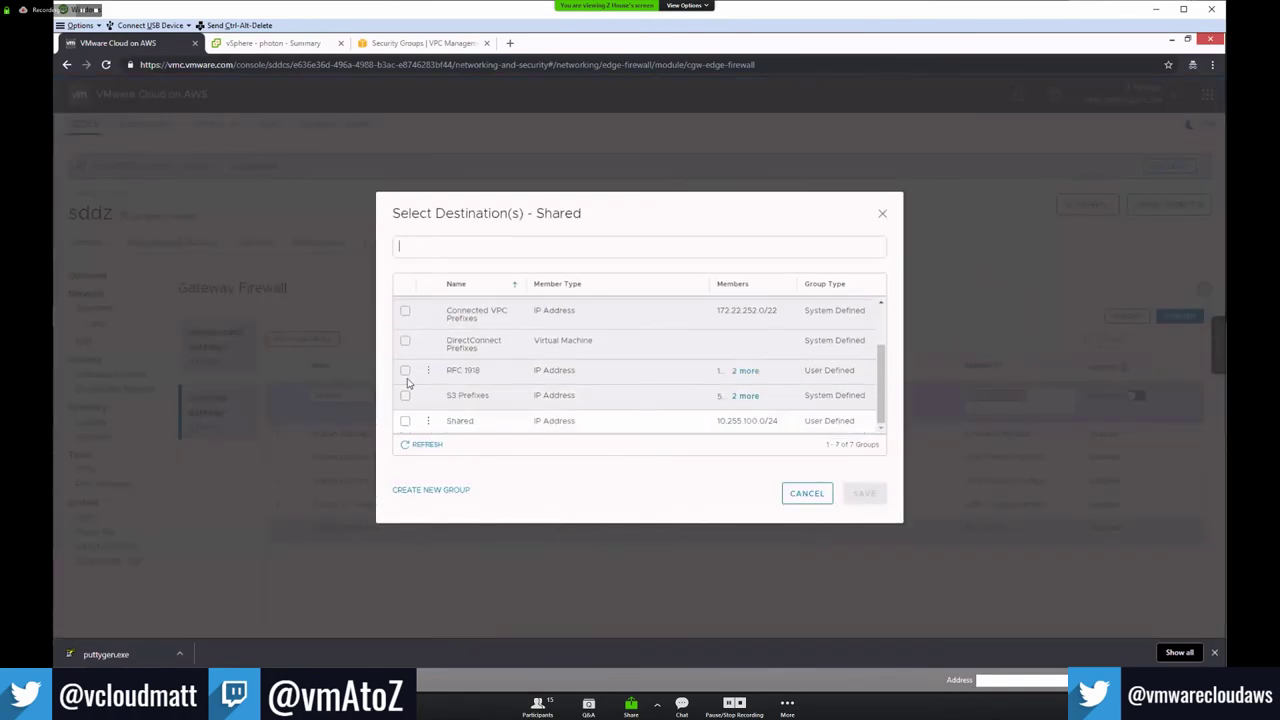
left_click_drag(408, 423, 452, 421)
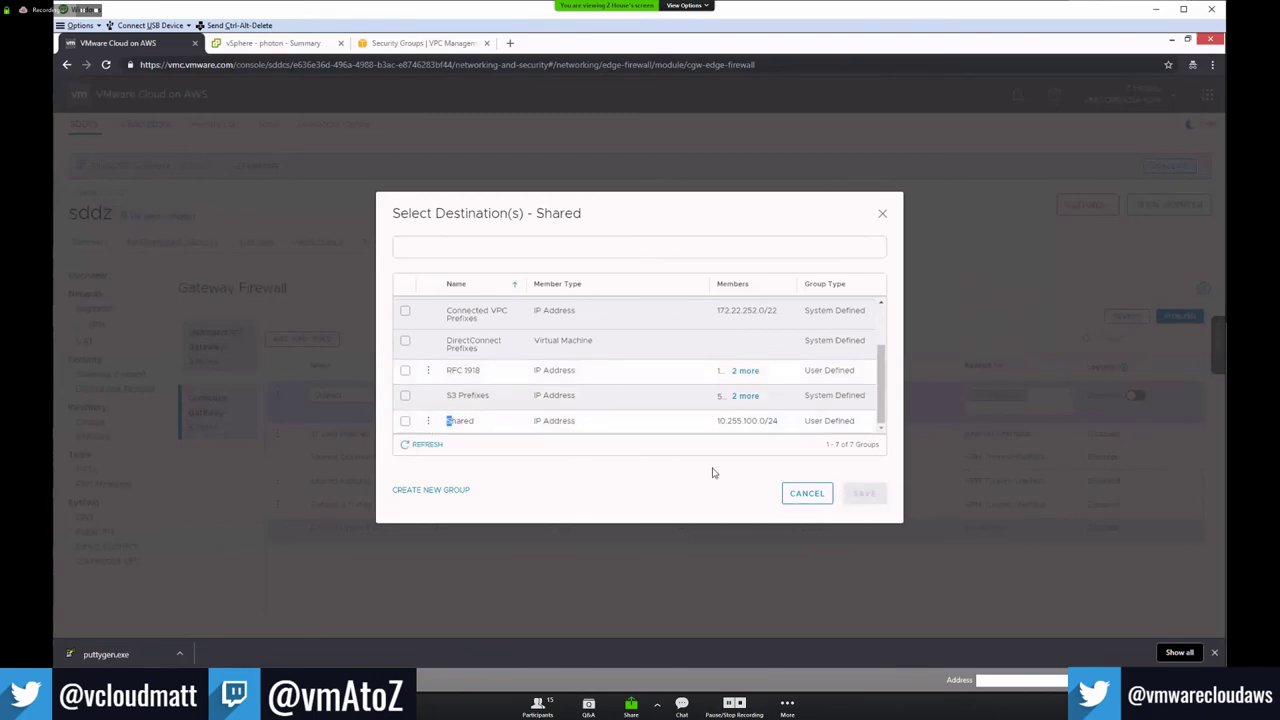
left_click(405, 421)
left_click(873, 500)
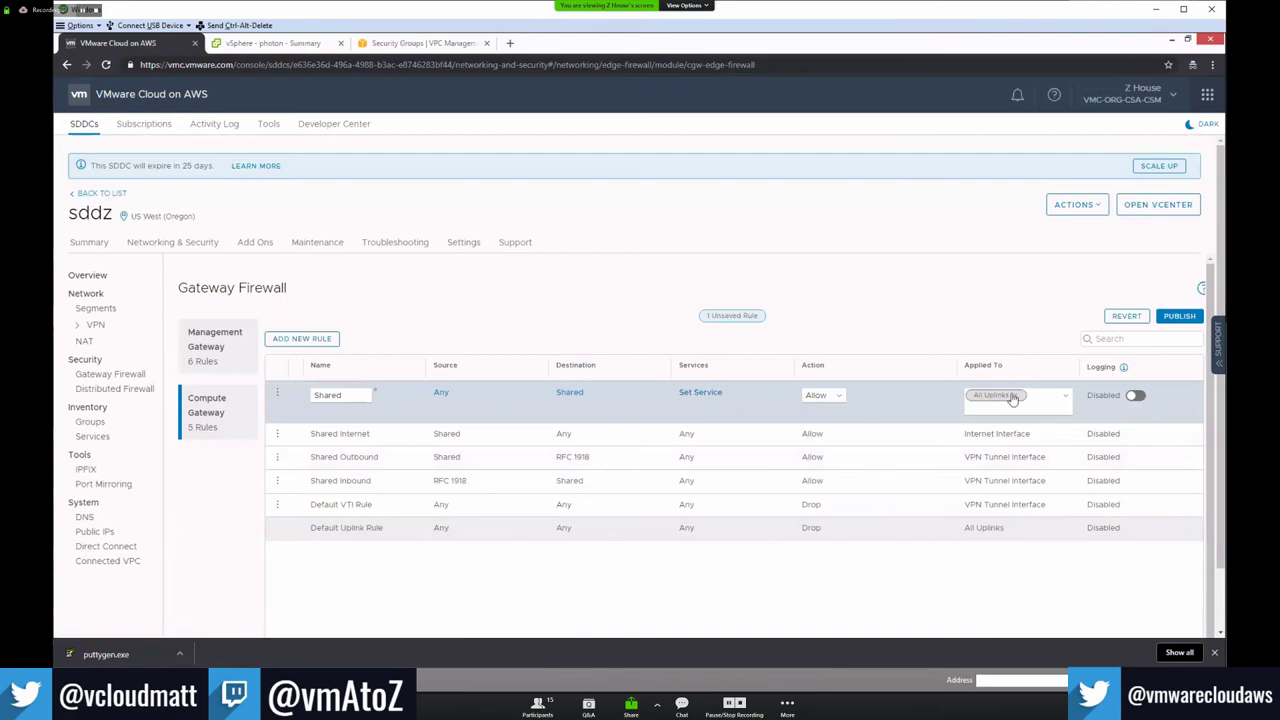
Apply the rule to VPC Interface instead of All Uplinks, allow Any service, and publish it.
left_click(1030, 402)
left_click(1015, 395)
left_click(1050, 395)
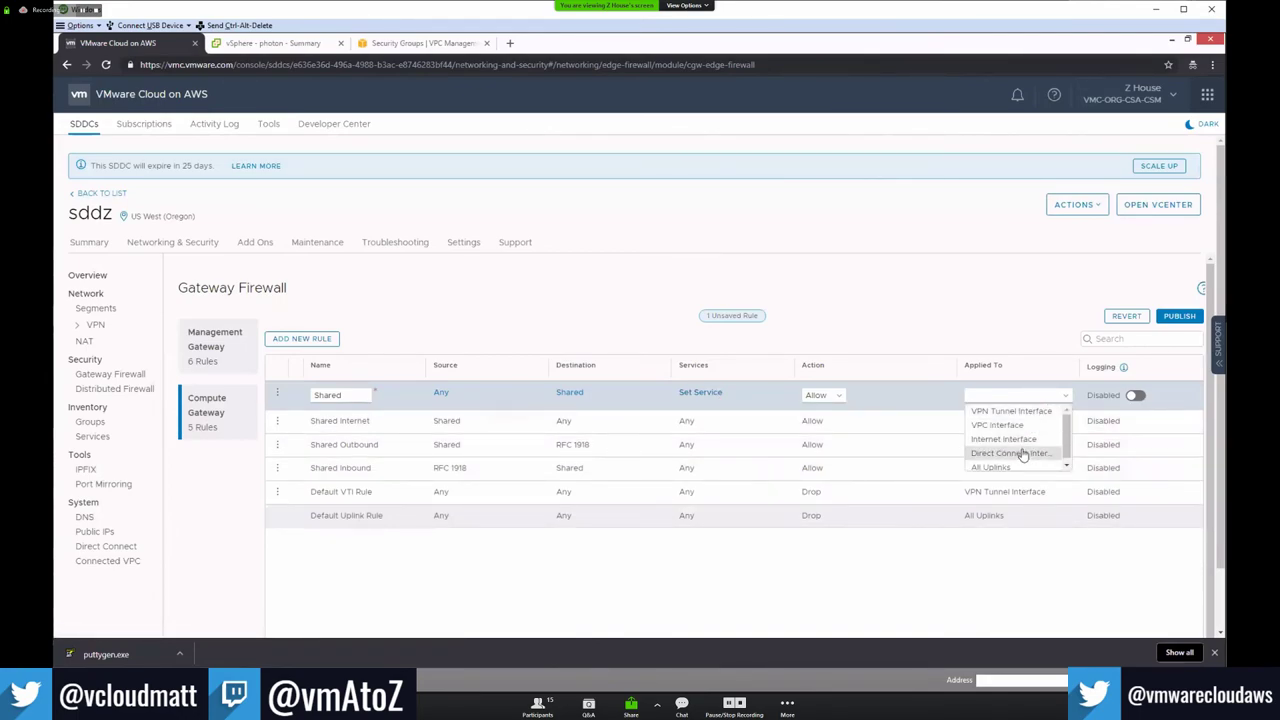
left_click(1020, 428)
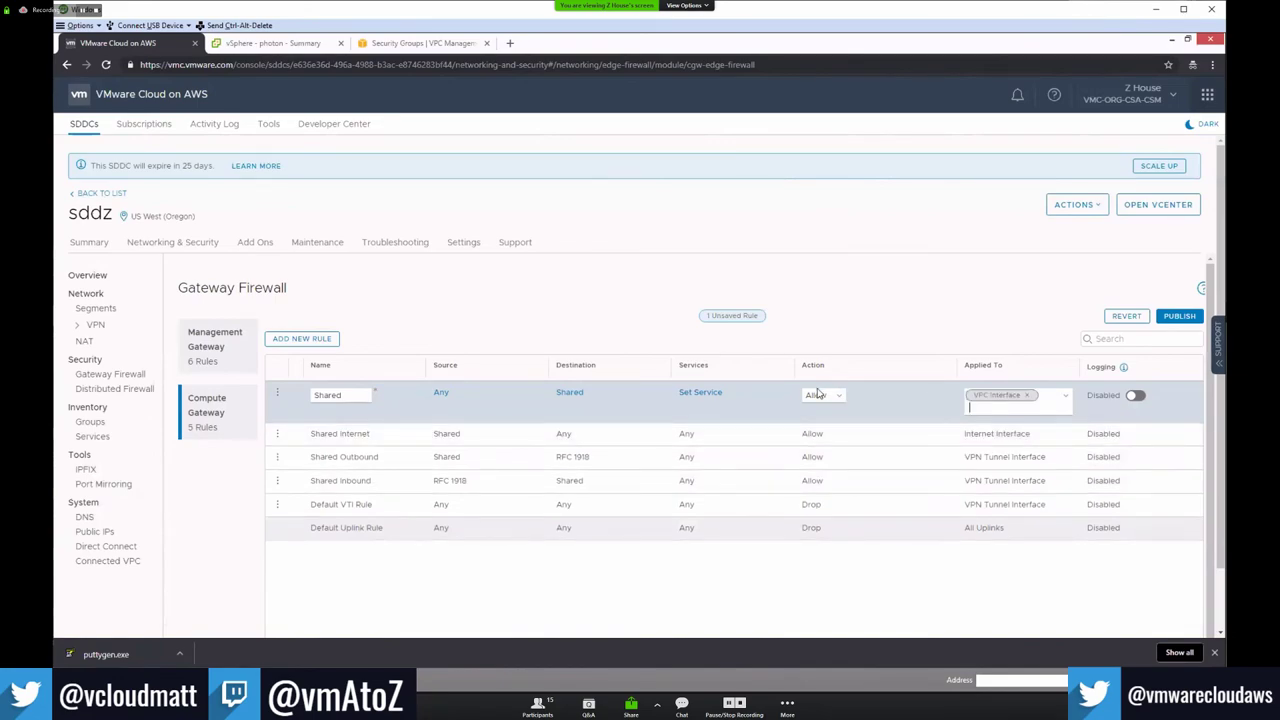
left_click(697, 393)
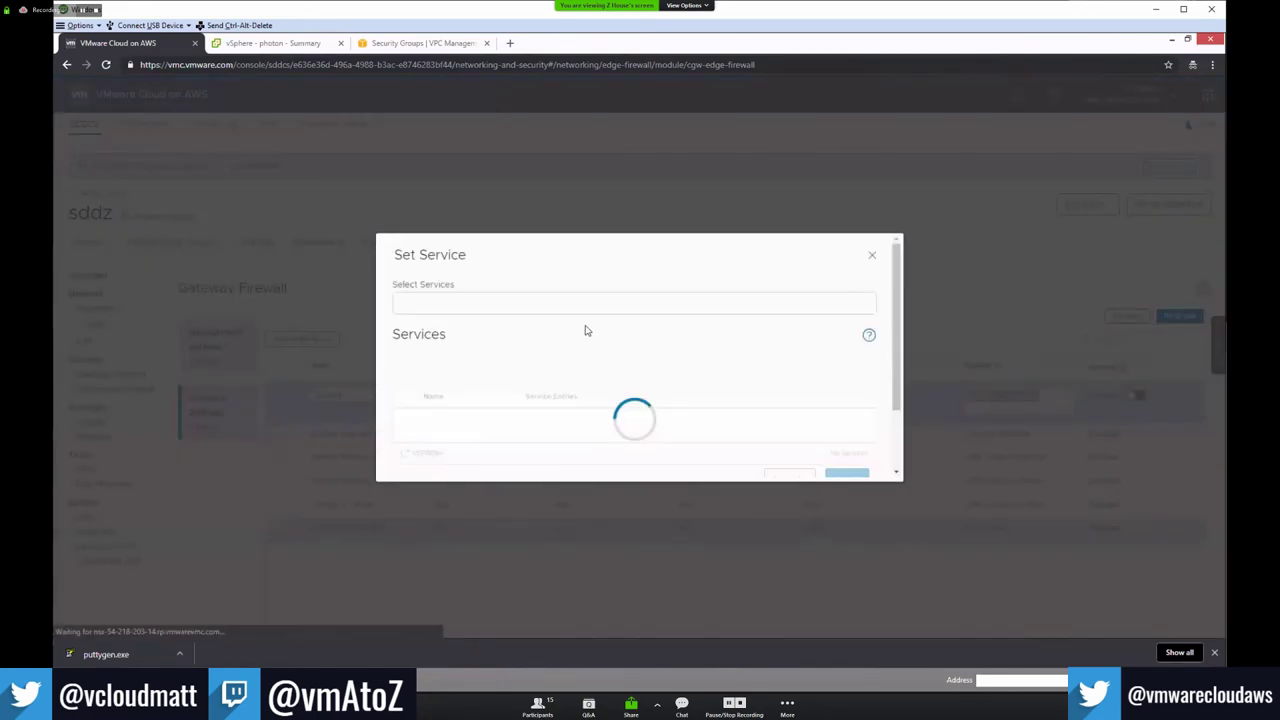
left_click(405, 378)
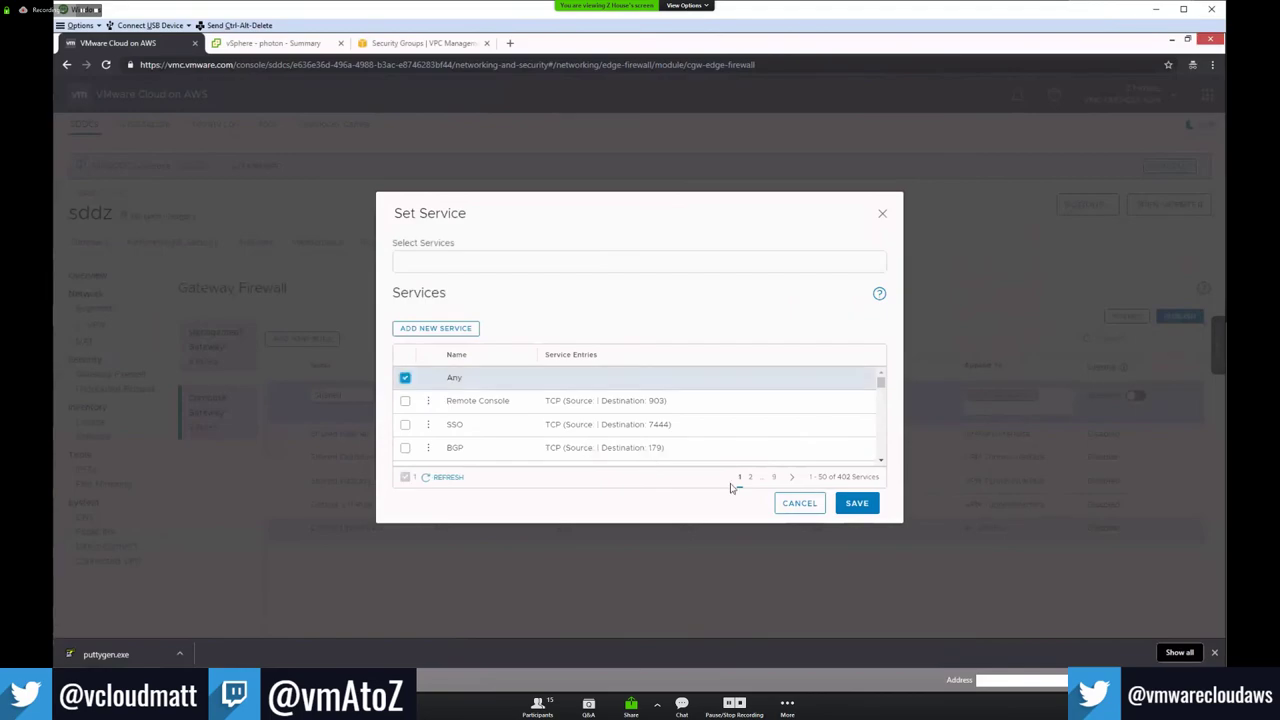
left_click(856, 504)
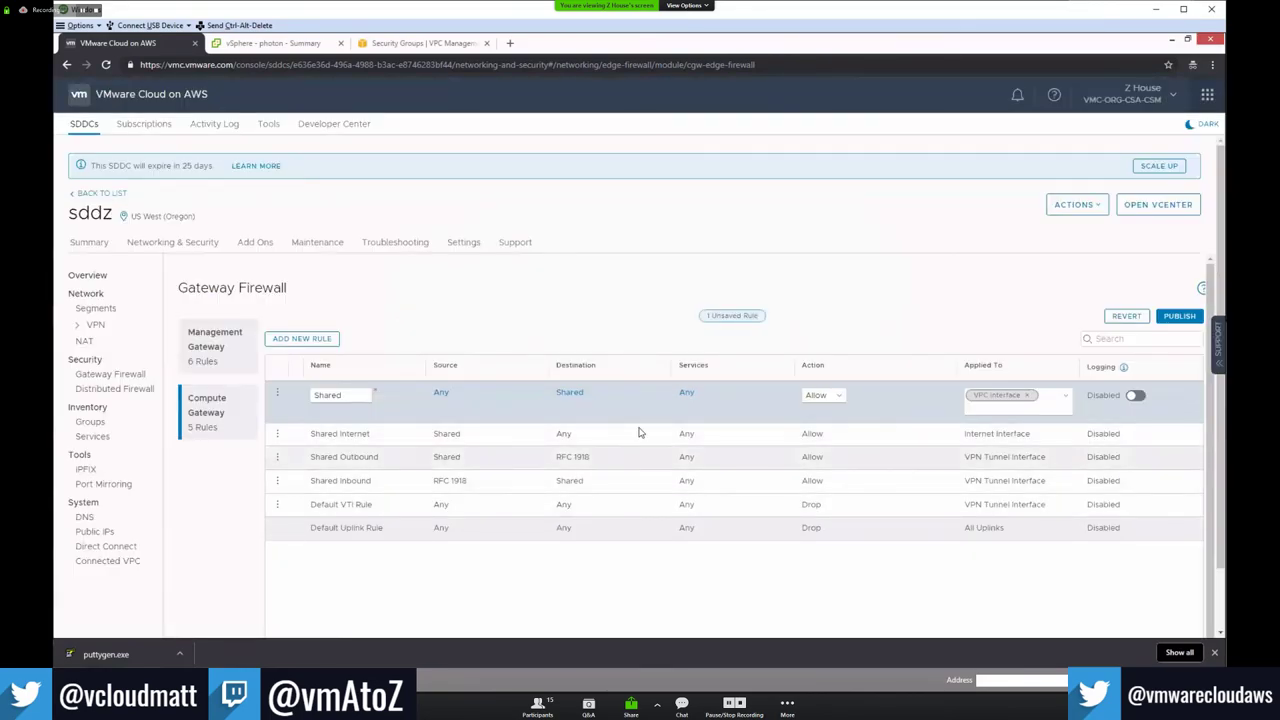
left_click(1167, 319)
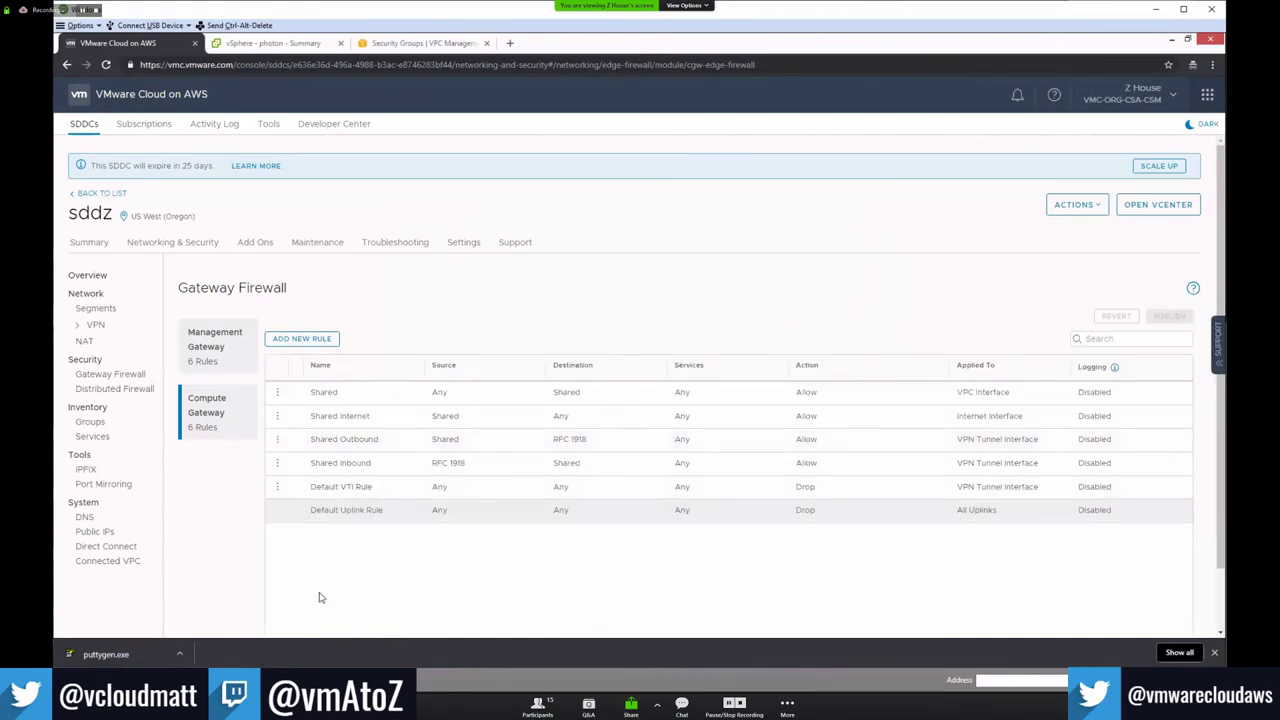
left_click(306, 625)
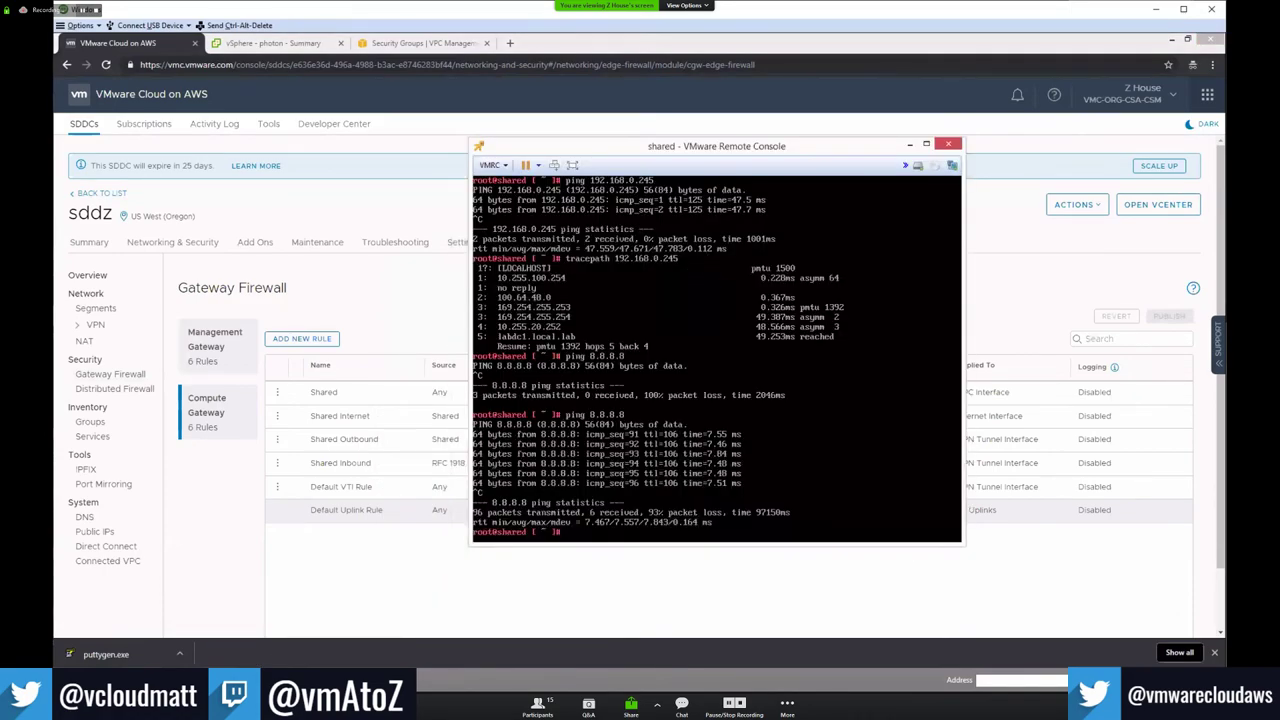
Run ifconfig in the Shared VM's remote console to confirm its address.
type("ifconfig")
key("Return")
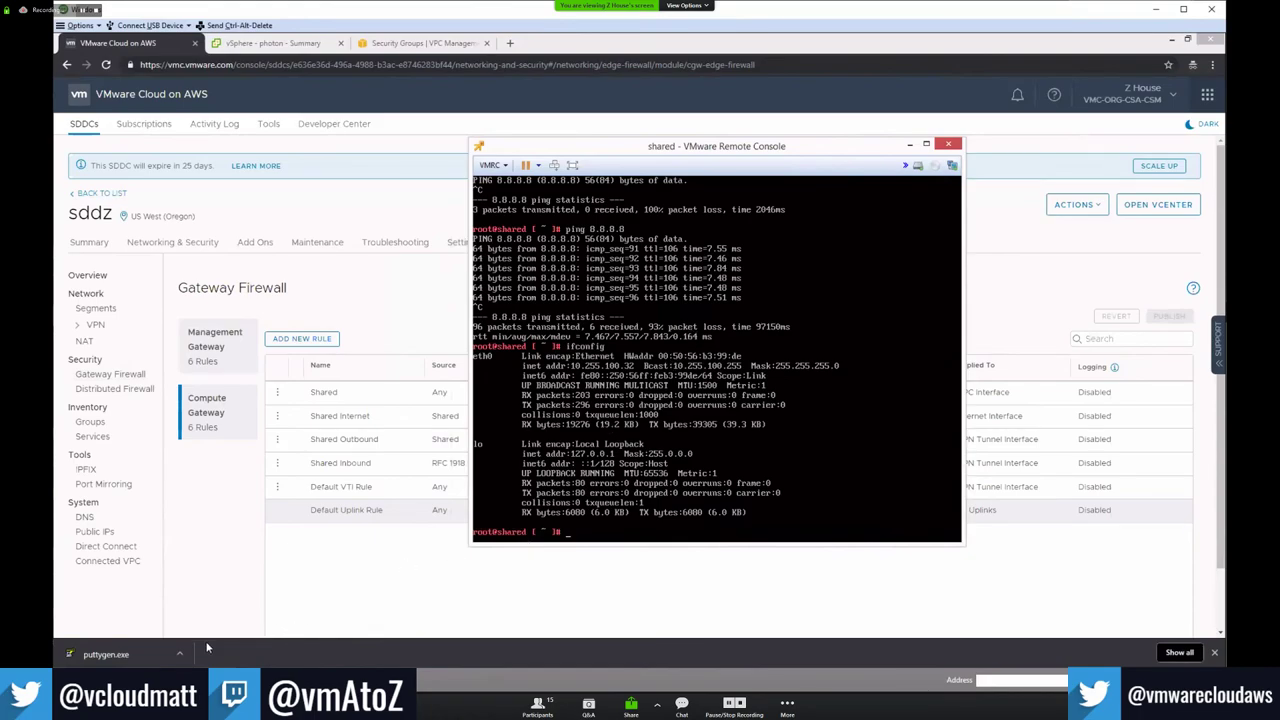
mouse_move(200, 700)
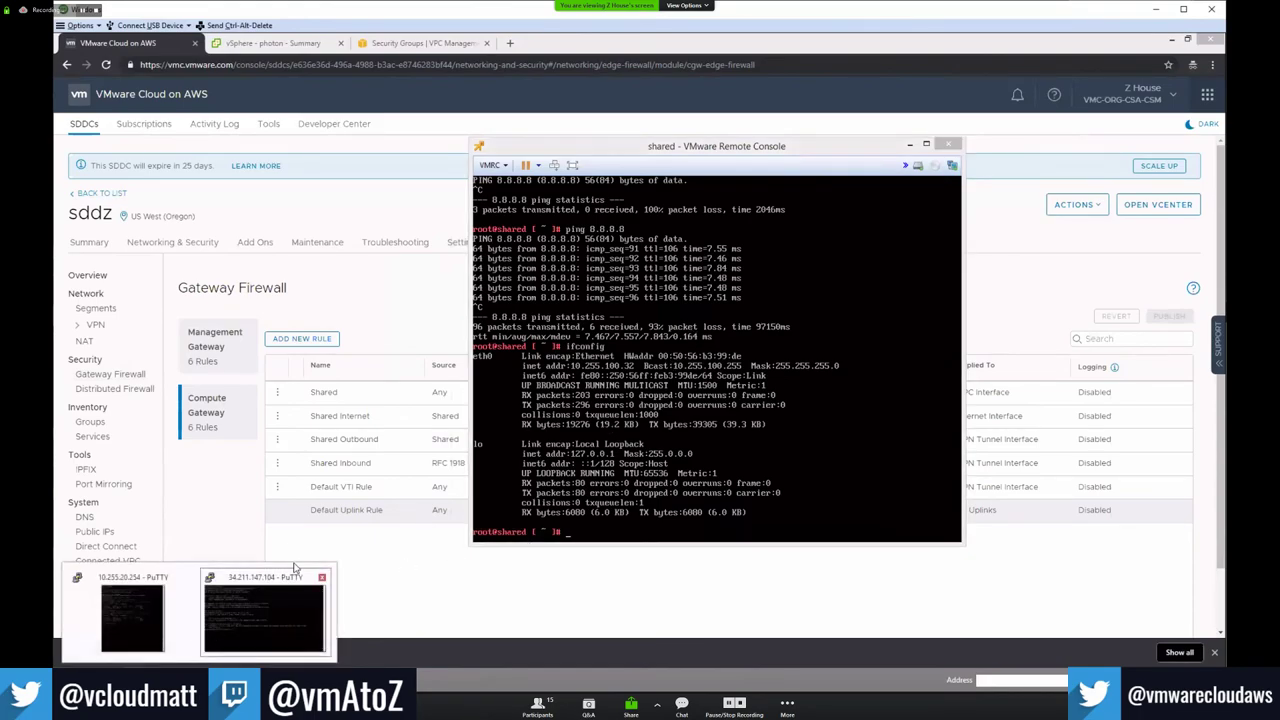
left_click(235, 620)
left_click_drag(638, 170, 681, 390)
Ping 10.255.100.32 from the EC2 instance; it gets no reply.
type("pin")
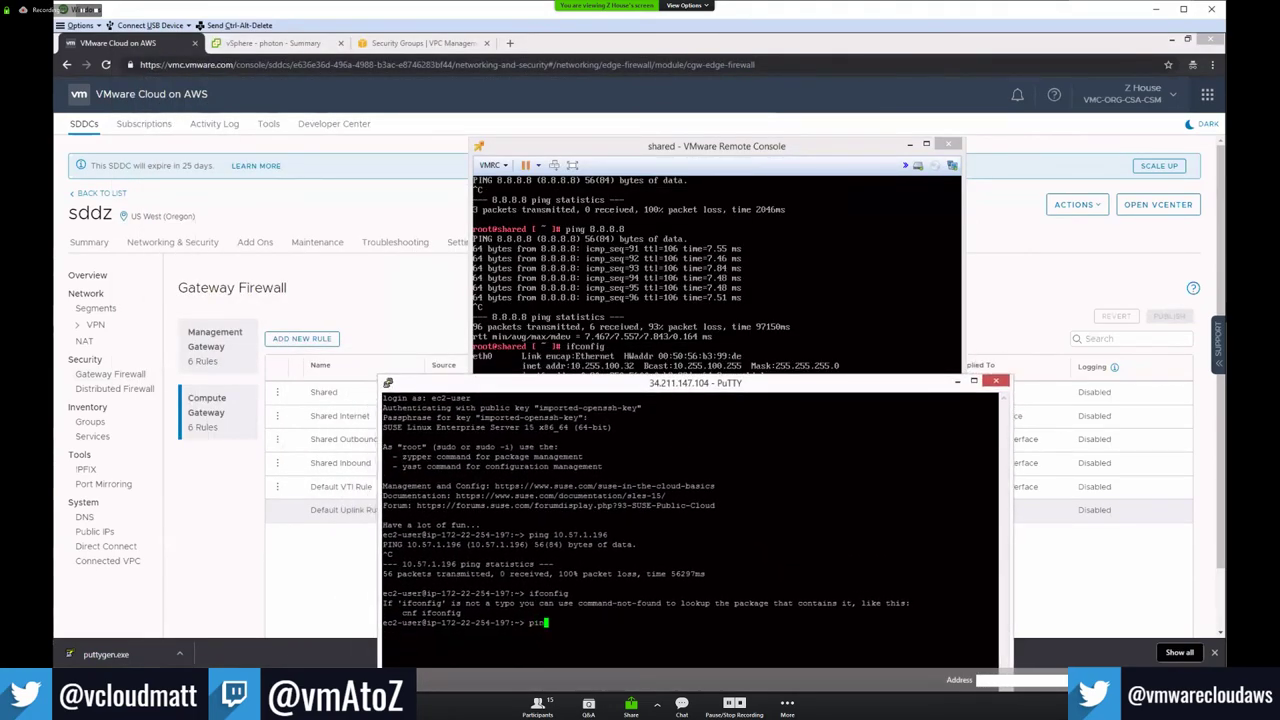
type("g 10.255.100.32")
key("Return")
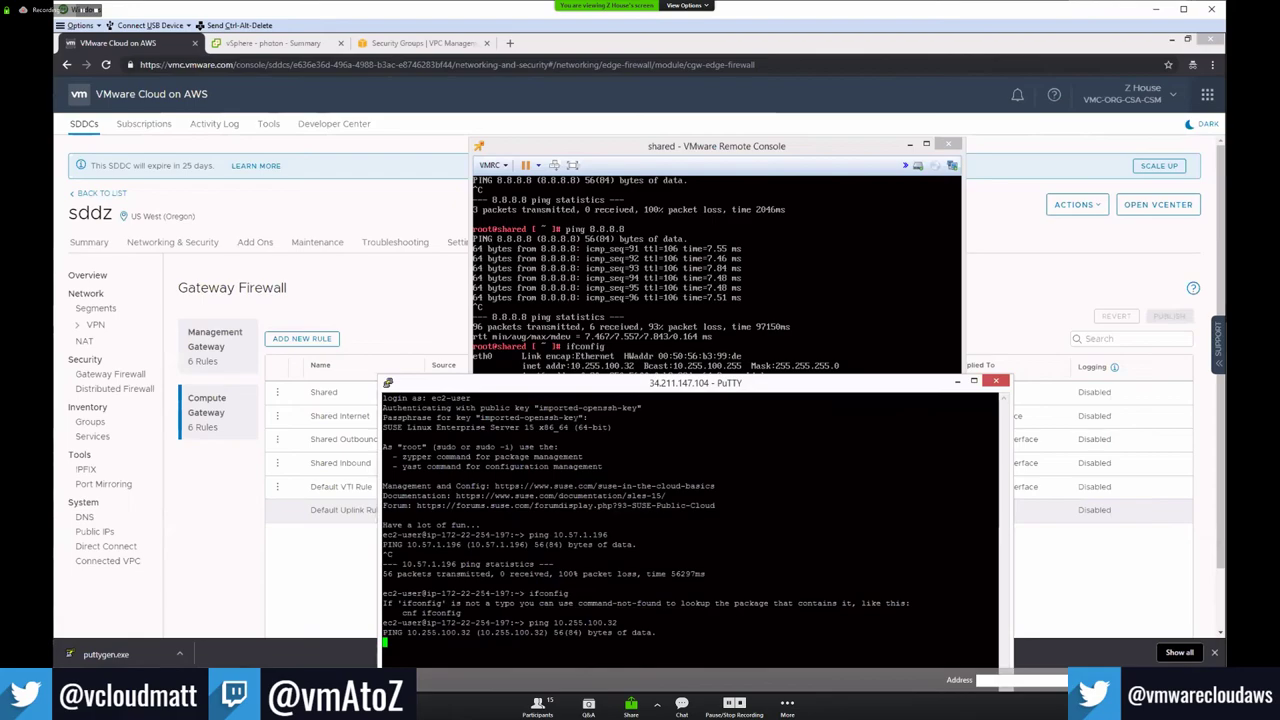
key("ctrl+c")
Run tracepath 10.255.100.32 from EC2 and stop it after no reply.
type("tracer")
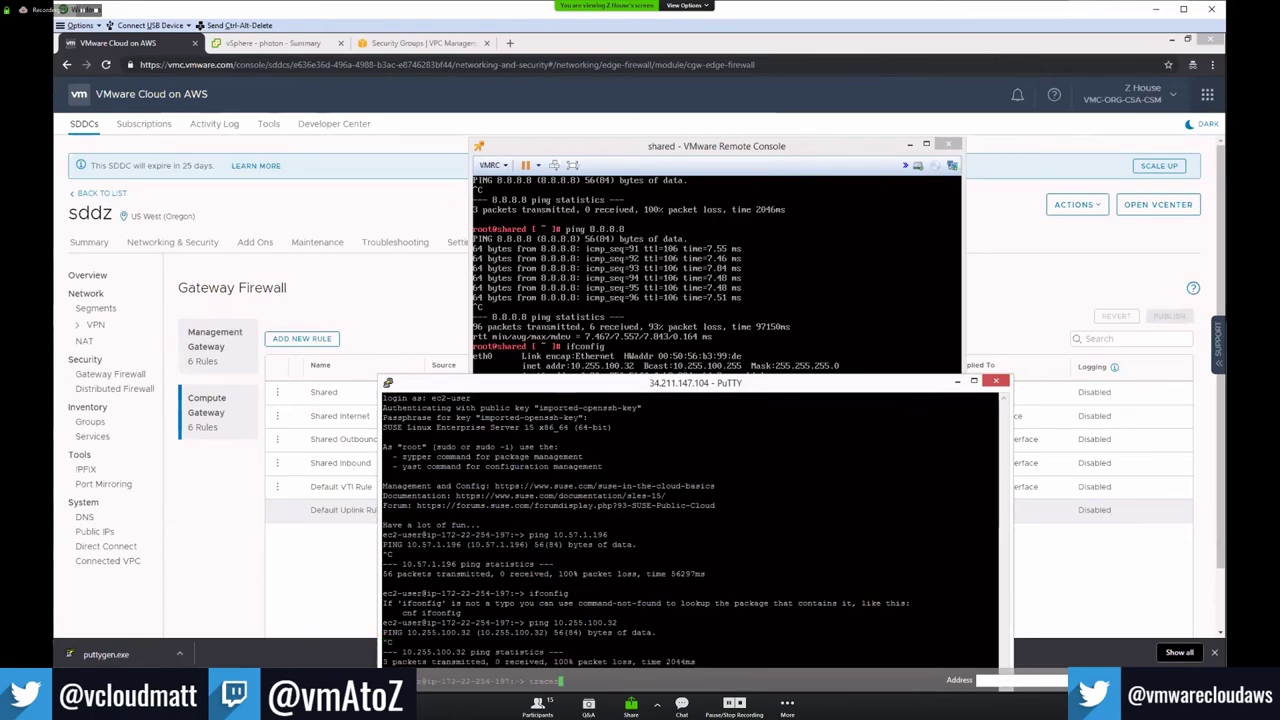
left_click_drag(510, 388, 453, 161)
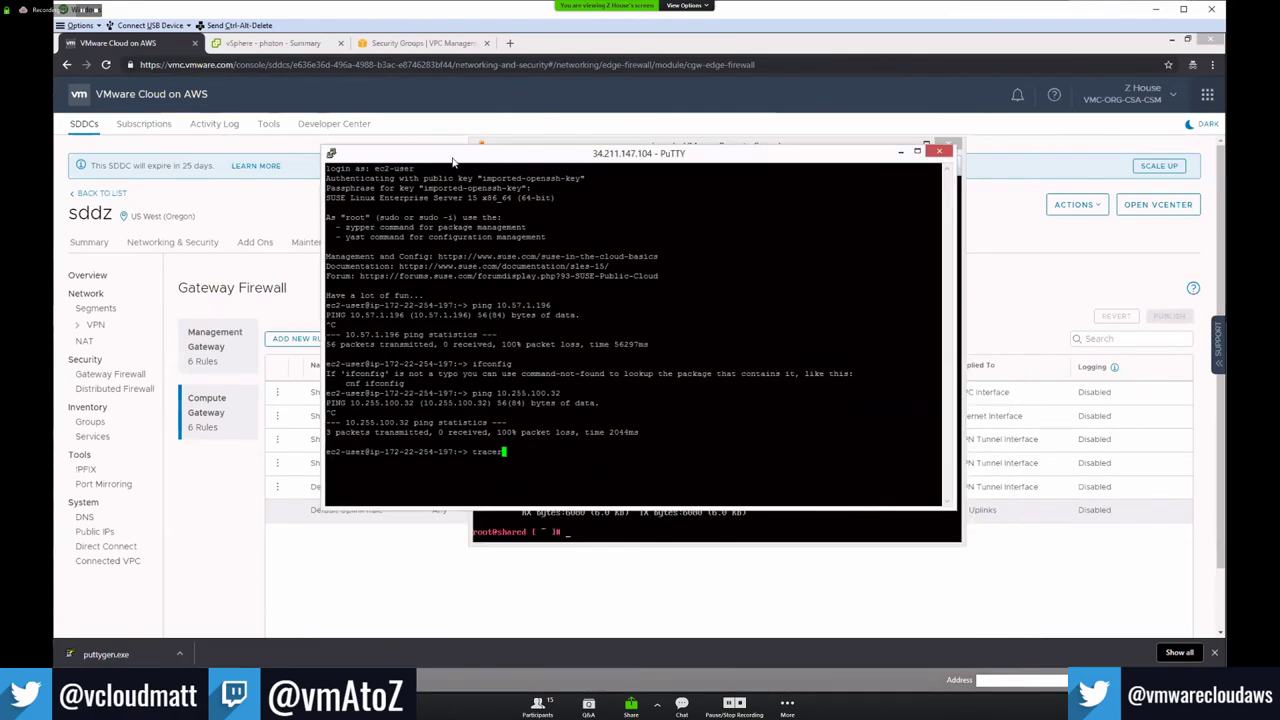
key("BackSpace")
type("path 10.255.100.32")
key("Return")
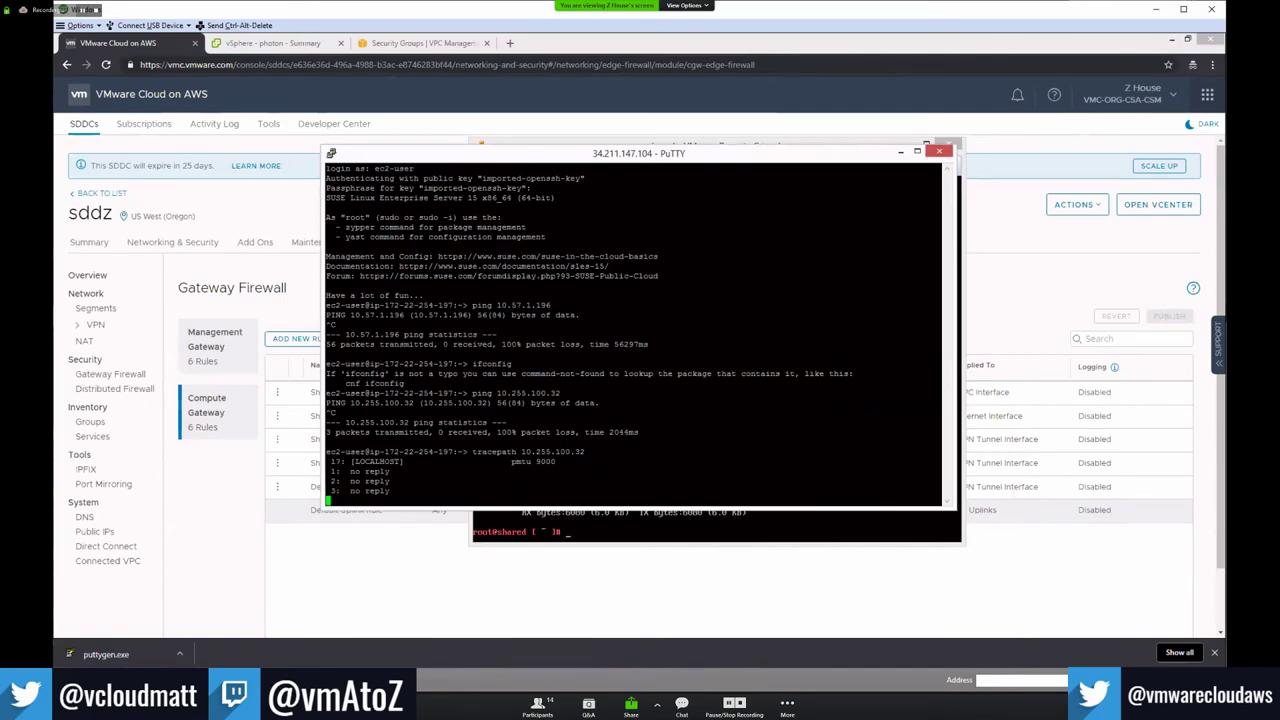
key("ctrl+c")
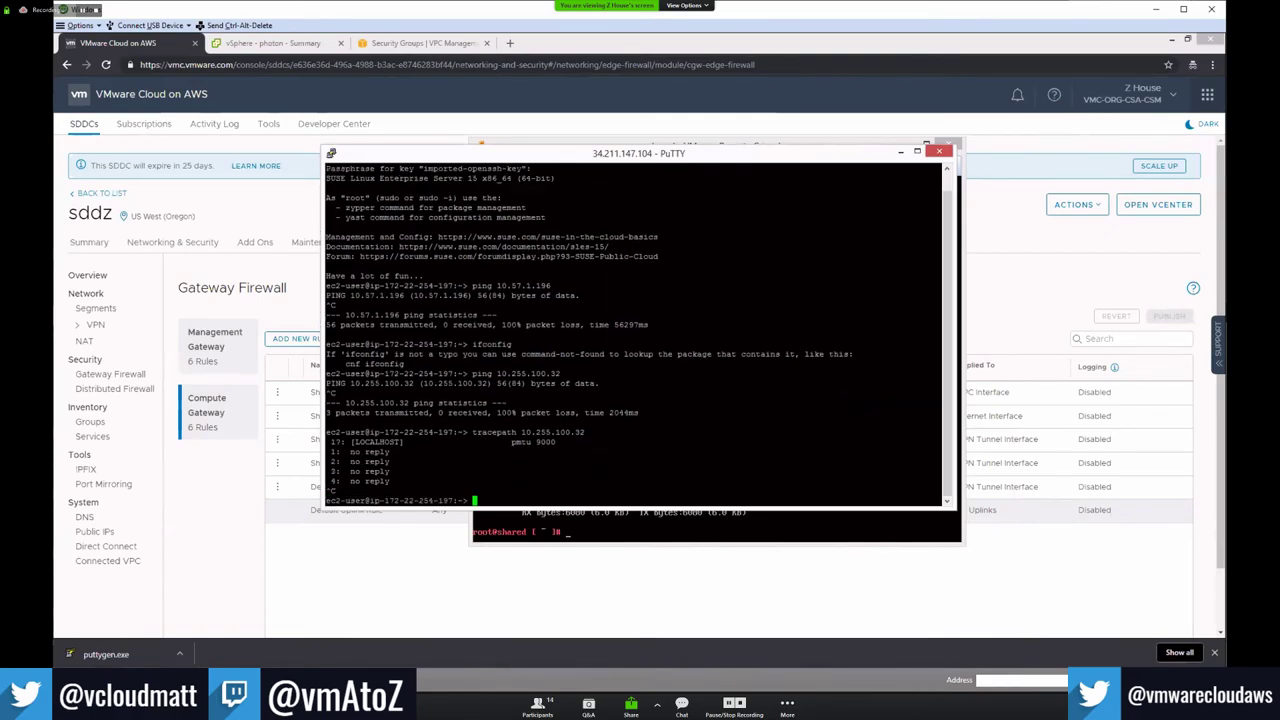